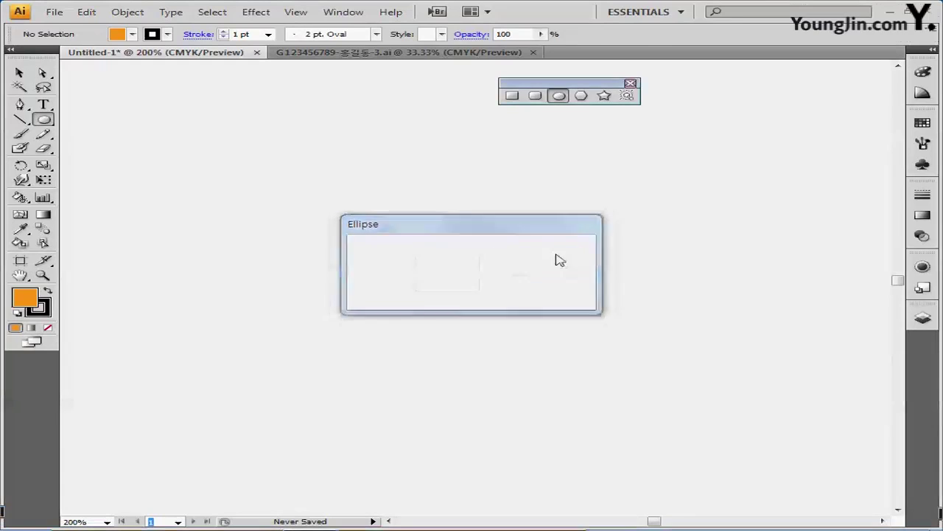
# - Rotate the orange ellipse clockwise to tilt it for the figure's head
pyautogui.click(19, 73)
pyautogui.moveTo(326, 130); pyautogui.dragTo(342, 143)
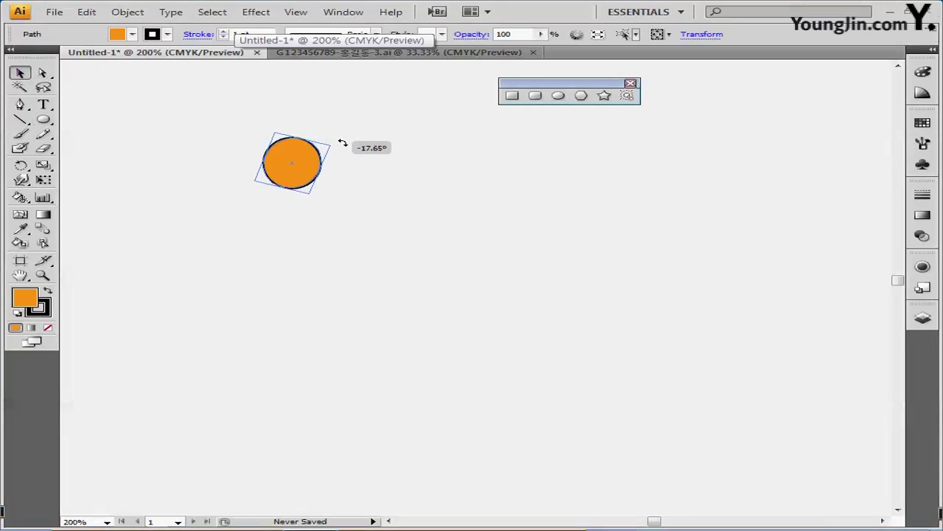
pyautogui.moveTo(343, 142); pyautogui.dragTo(369, 153)
pyautogui.click(297, 183)
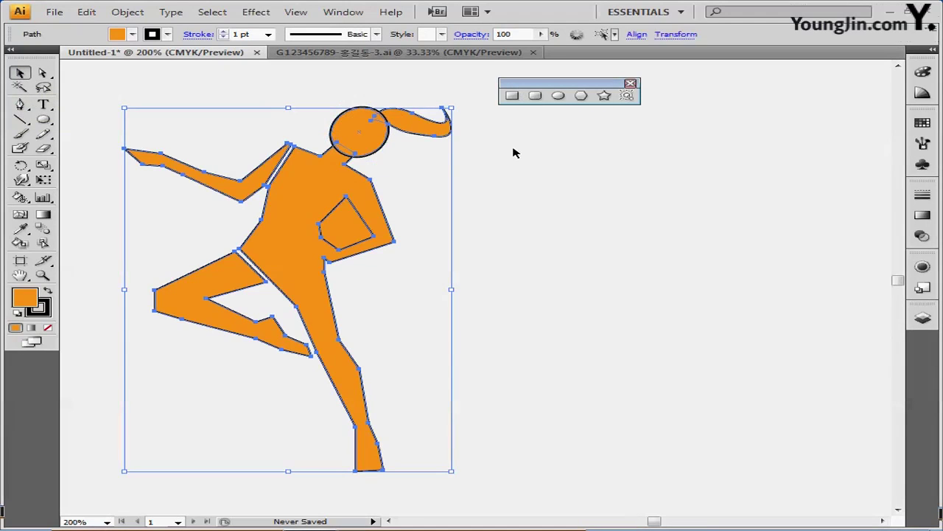
pyautogui.click(459, 126)
pyautogui.click(452, 132)
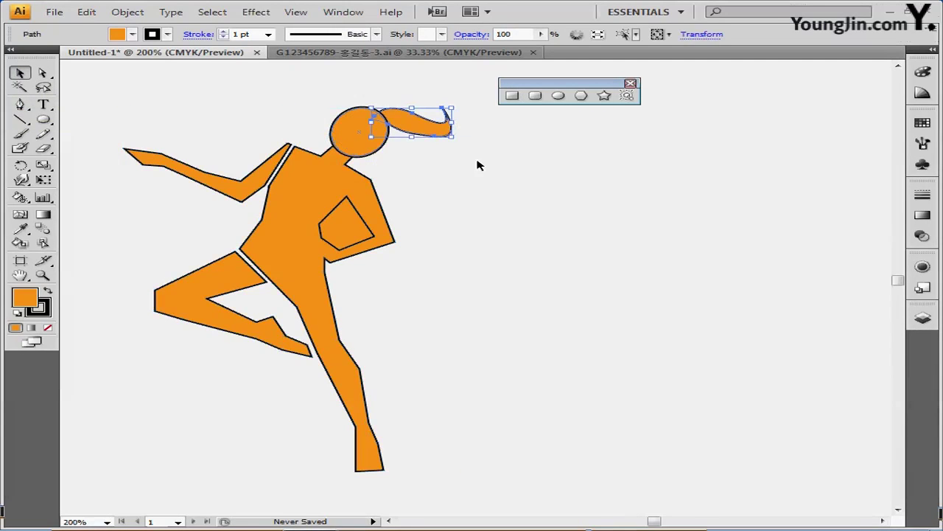
pyautogui.click(206, 233)
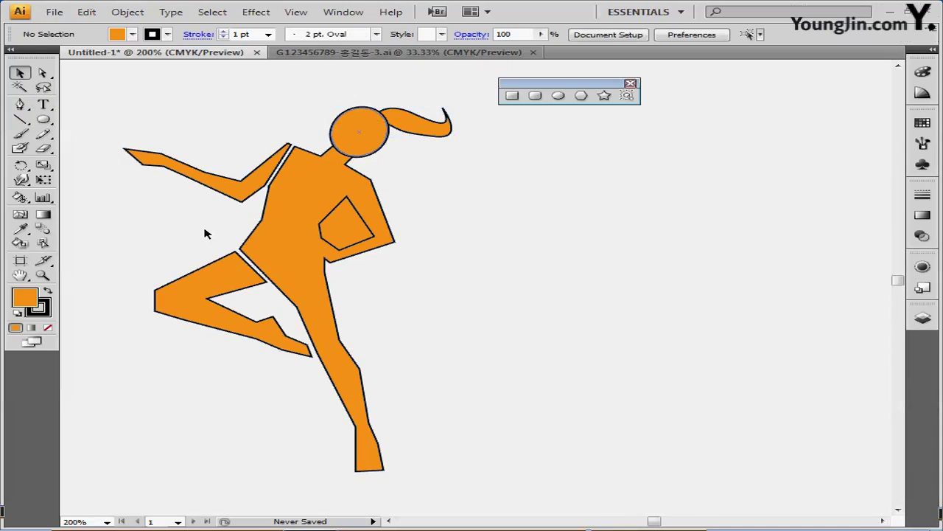
pyautogui.click(232, 195)
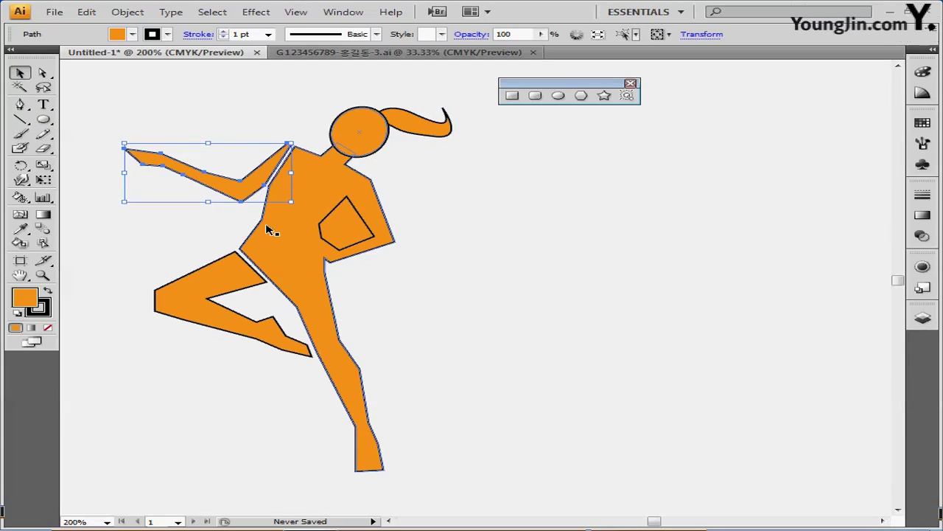
# - Combine the torso shape and the inner opening beside the bent arm into a compound path
pyautogui.click(470, 220)
pyautogui.moveTo(464, 191); pyautogui.dragTo(301, 274)
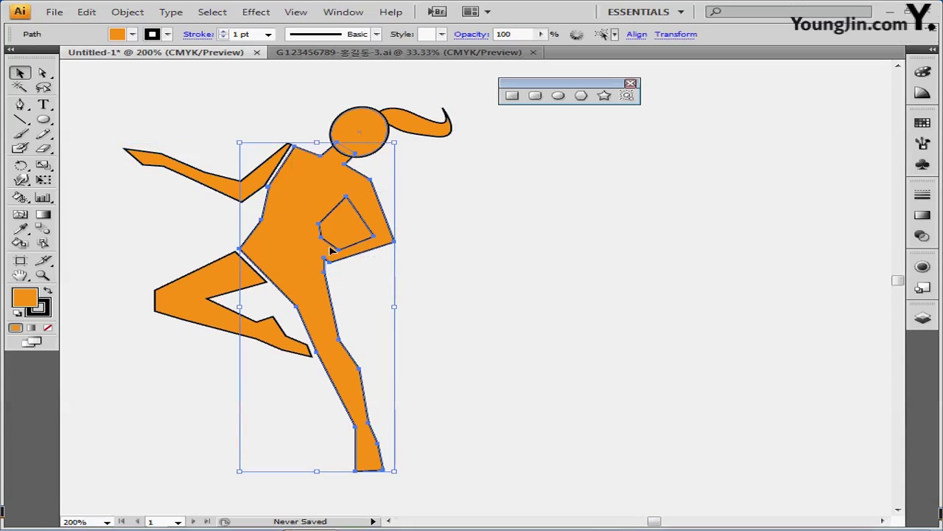
pyautogui.rightClick(343, 210)
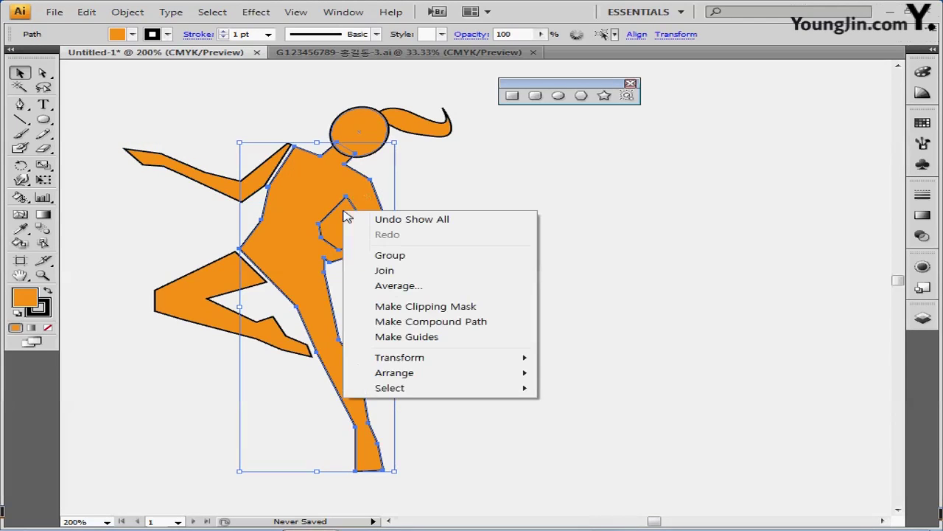
pyautogui.click(463, 329)
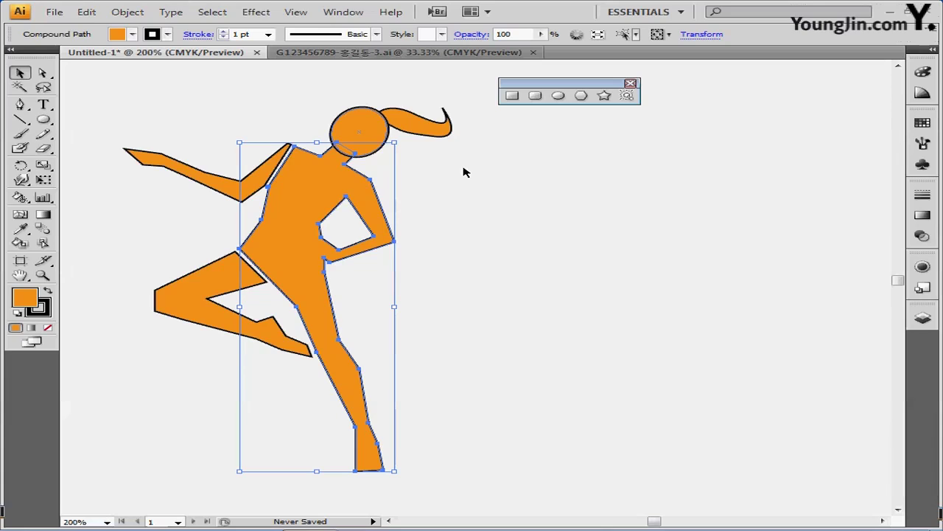
# - Select all the figure's parts and merge them with the Pathfinder Unite shape mode
pyautogui.hotkey('ctrl', 'shift', 'b')
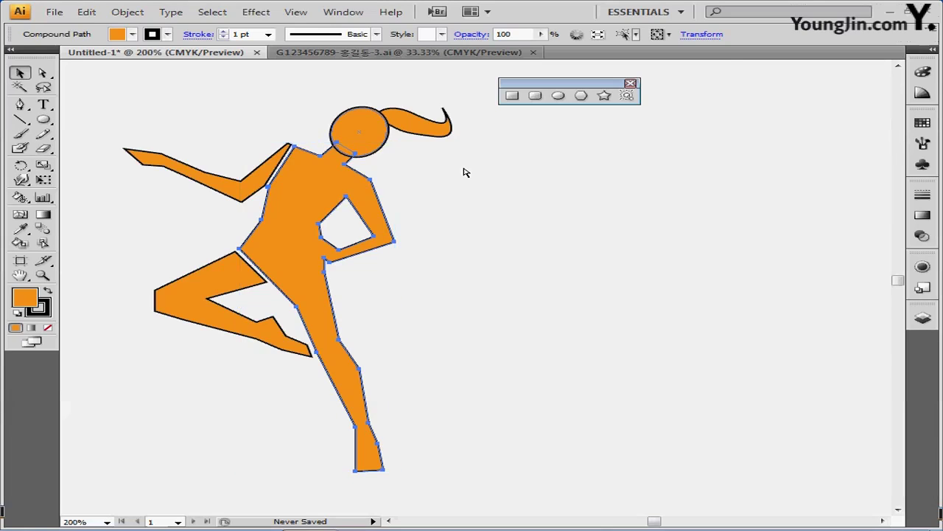
pyautogui.hotkey('ctrl', 'shift', 'F9')
pyautogui.hotkey('ctrl', 'shift', 'b')
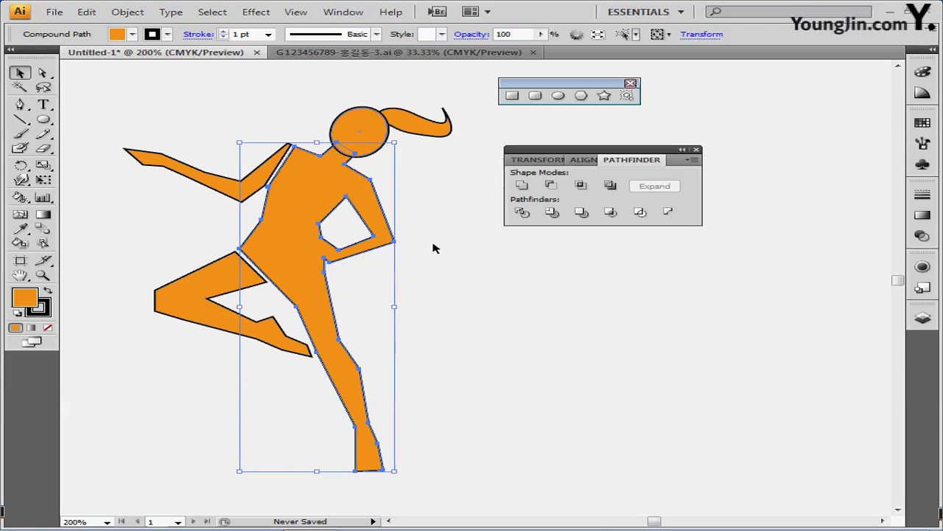
pyautogui.click(457, 296)
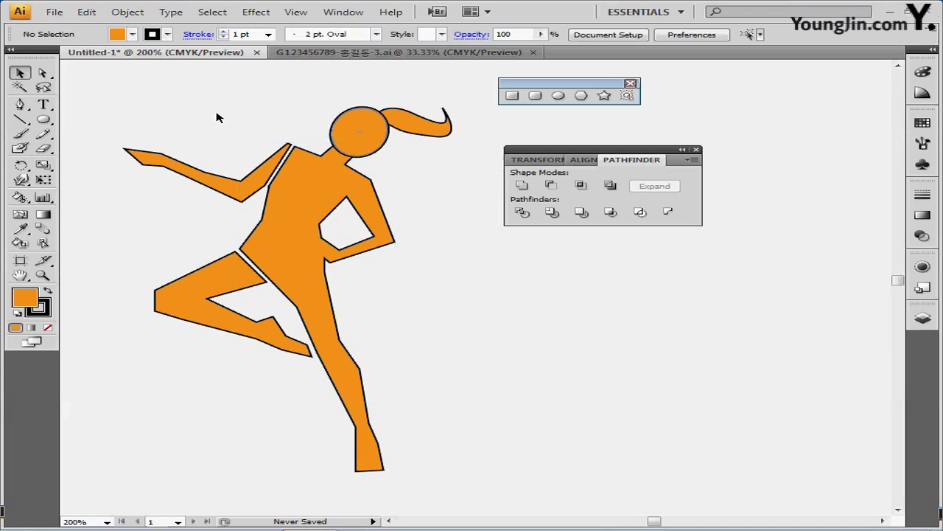
pyautogui.moveTo(210, 104); pyautogui.dragTo(404, 334)
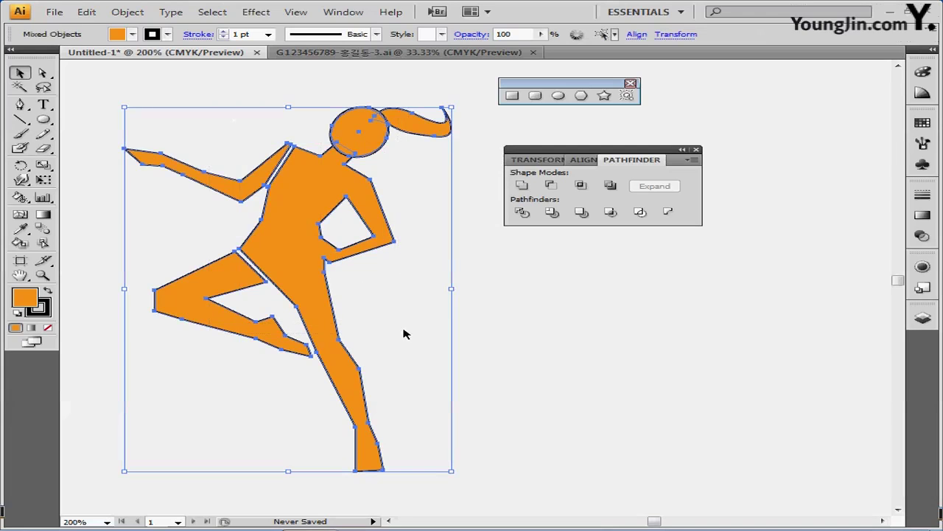
pyautogui.click(526, 189)
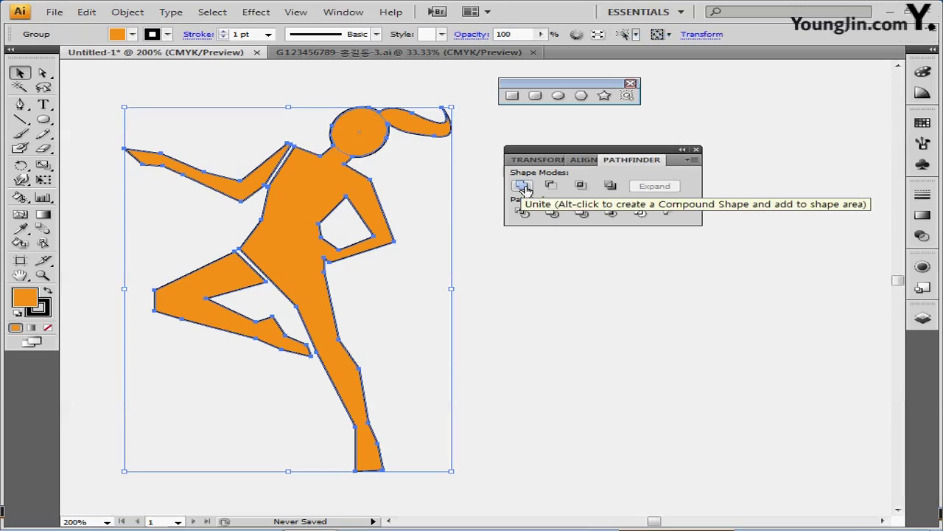
# - Apply the Round Corners effect with a 2 mm radius and preview on to the united figure
pyautogui.click(253, 13)
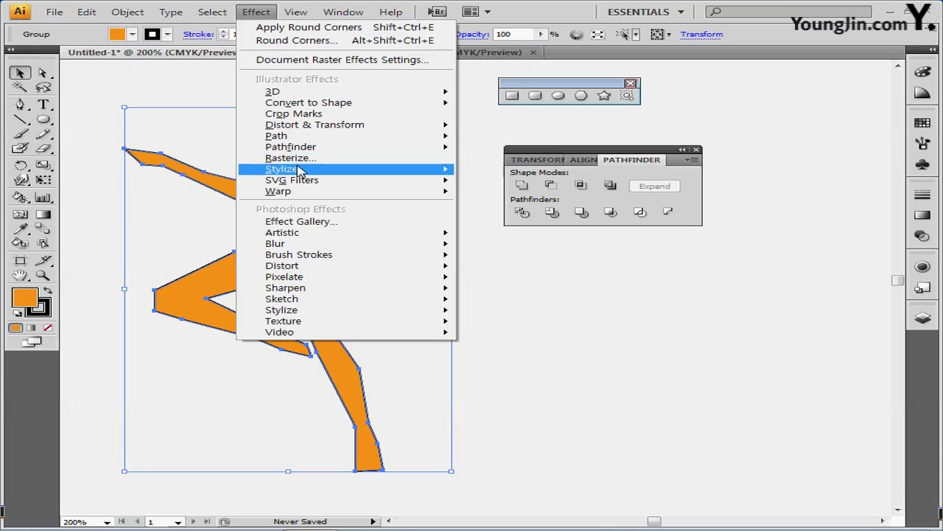
pyautogui.moveTo(300, 172)
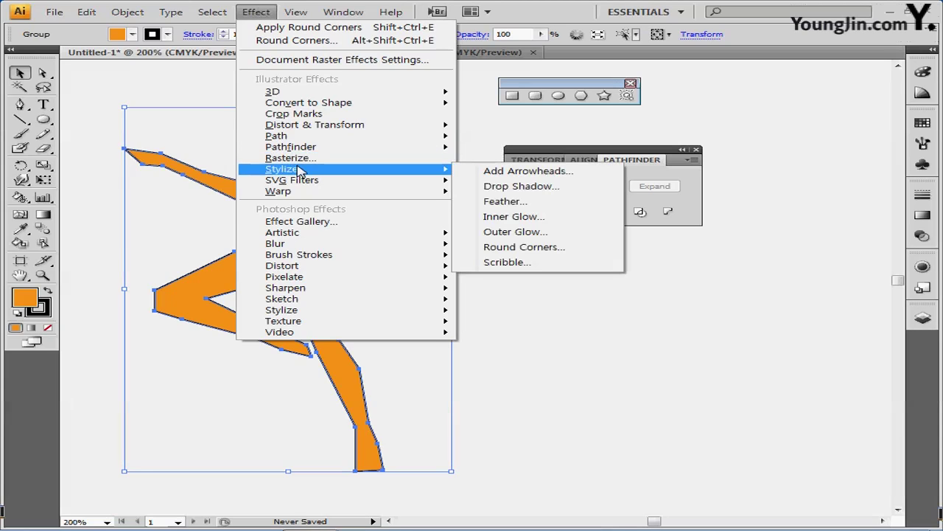
pyautogui.click(523, 246)
pyautogui.click(426, 282)
pyautogui.moveTo(431, 240); pyautogui.dragTo(542, 240)
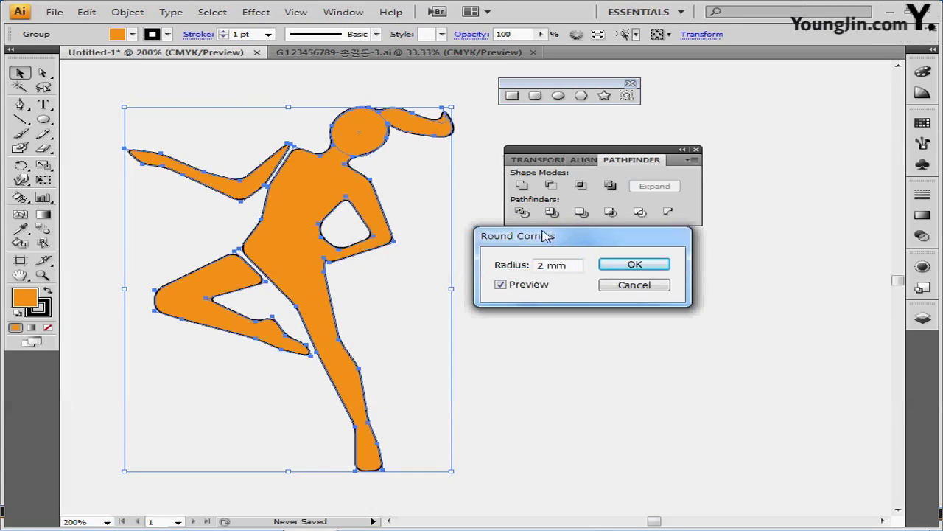
pyautogui.click(656, 272)
pyautogui.click(317, 133)
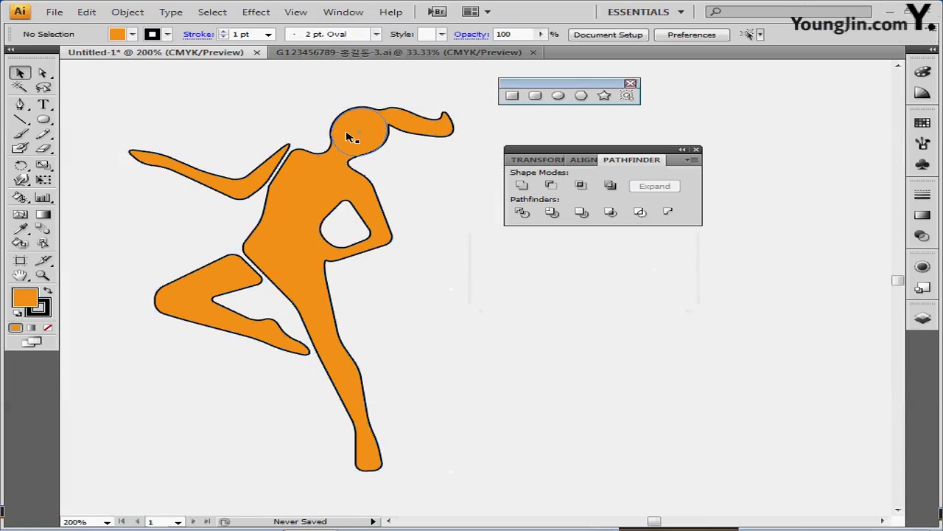
# - Expand the appearance of the rounded figure so its effect becomes editable paths
pyautogui.click(328, 188)
pyautogui.click(127, 12)
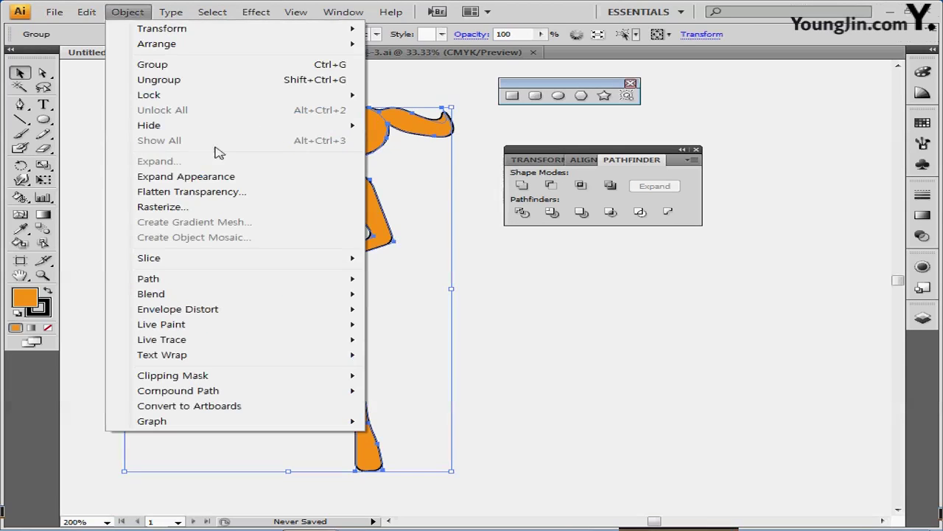
pyautogui.click(212, 177)
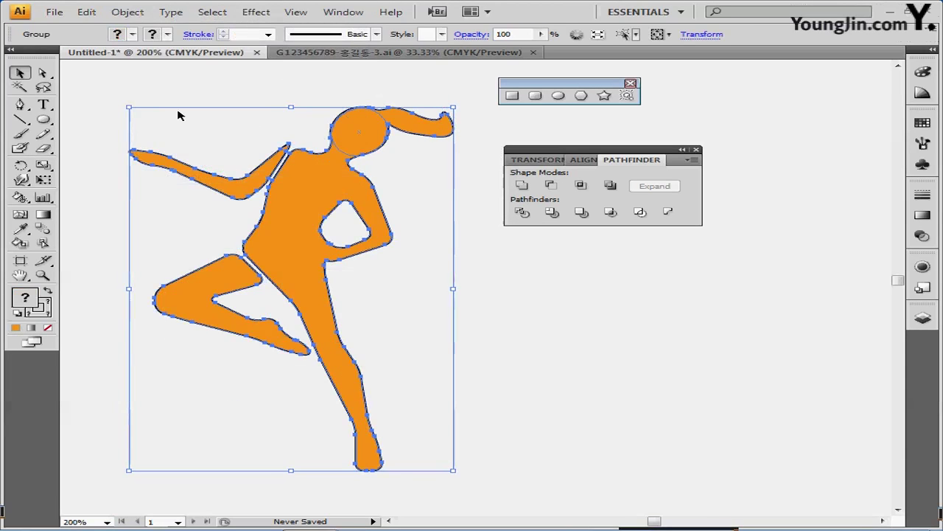
# - Try nudging the outstretched arm's fill path down with the Direct Selection tool, and move it back up
pyautogui.click(44, 73)
pyautogui.moveTo(43, 73); pyautogui.dragTo(81, 75)
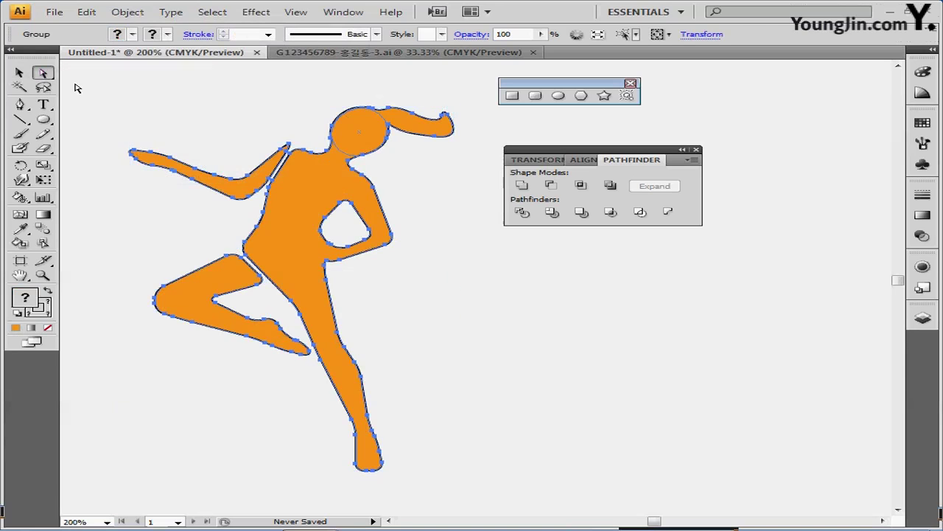
pyautogui.click(159, 111)
pyautogui.click(245, 190)
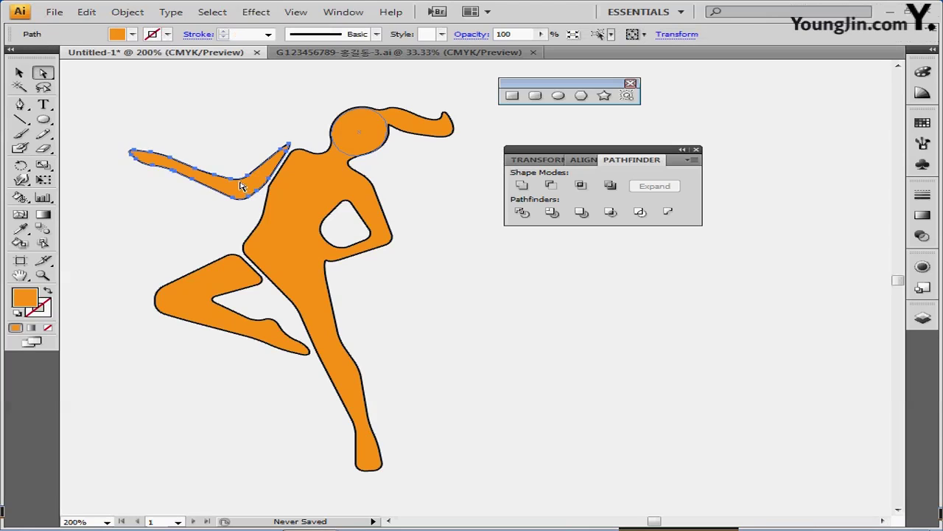
pyautogui.press('Down')
pyautogui.press('Down')
pyautogui.press('Down')
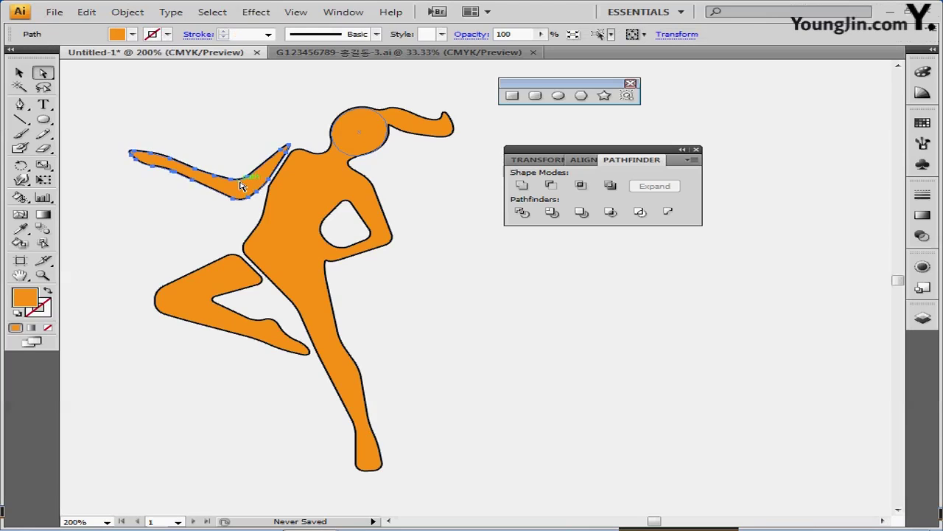
pyautogui.press('Up')
pyautogui.press('Up')
pyautogui.press('Up')
pyautogui.press('Up')
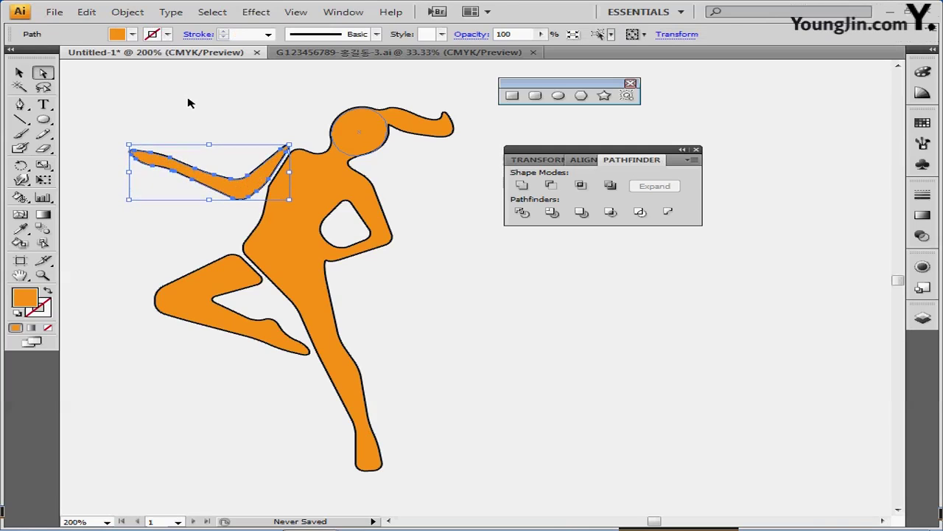
# - Try shifting only the outstretched arm's fill with the Group Selection tool, and return it to its outline
pyautogui.click(188, 103)
pyautogui.moveTo(42, 73); pyautogui.dragTo(103, 98)
pyautogui.click(228, 184)
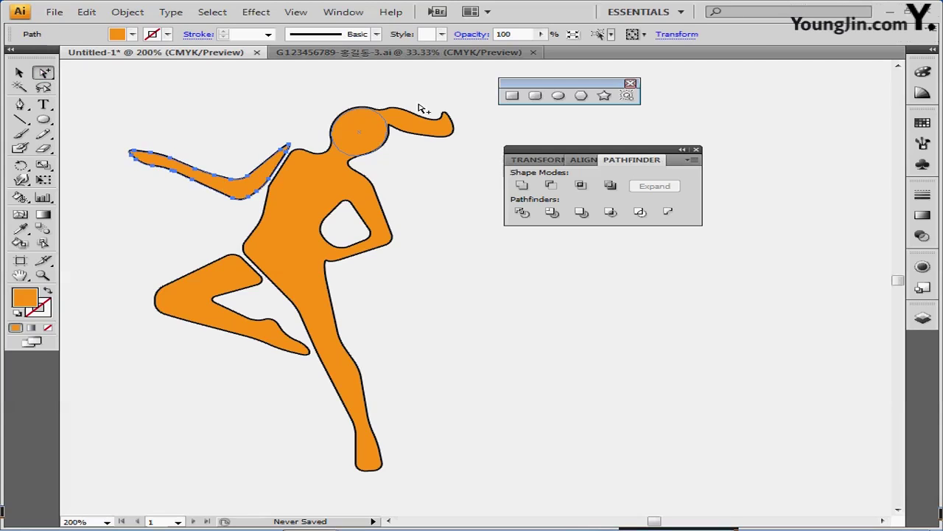
pyautogui.hotkey('ctrl', 'f')
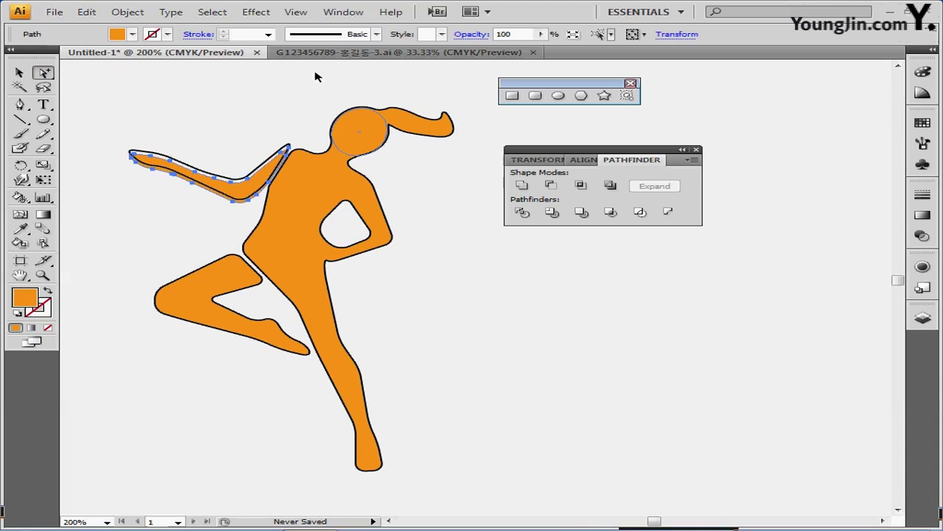
pyautogui.press('Up')
pyautogui.press('Up')
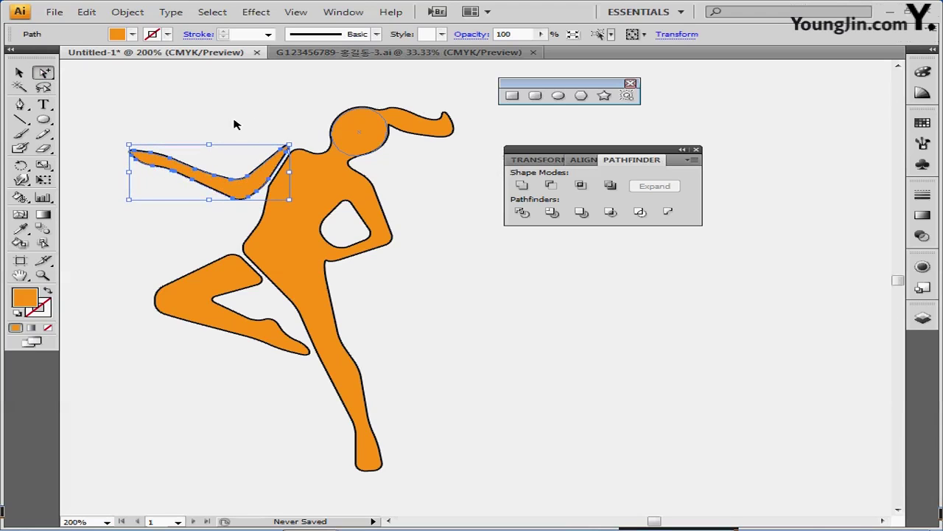
# - Select the outstretched arm's fill and outline together with the Group Selection tool and move them slightly away from the shoulder
pyautogui.click(238, 123)
pyautogui.click(227, 189)
pyautogui.click(241, 184)
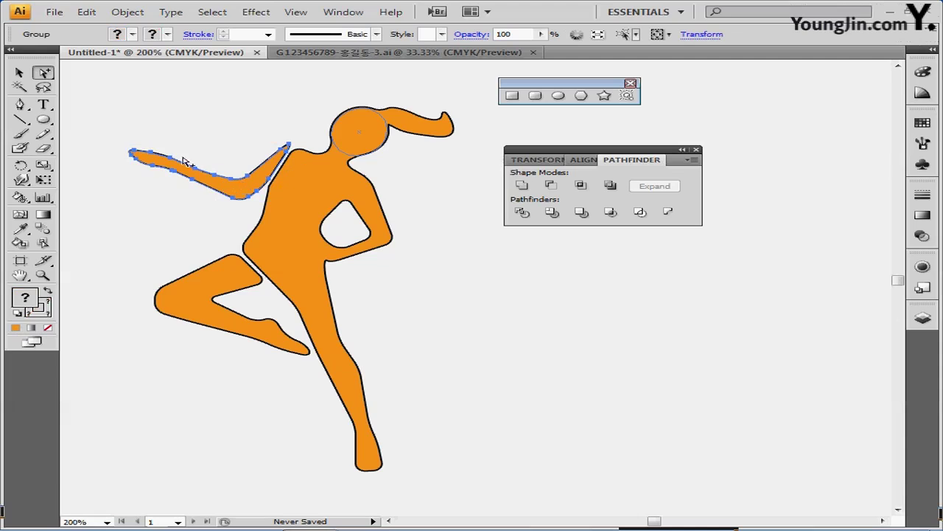
pyautogui.moveTo(241, 184); pyautogui.dragTo(243, 189)
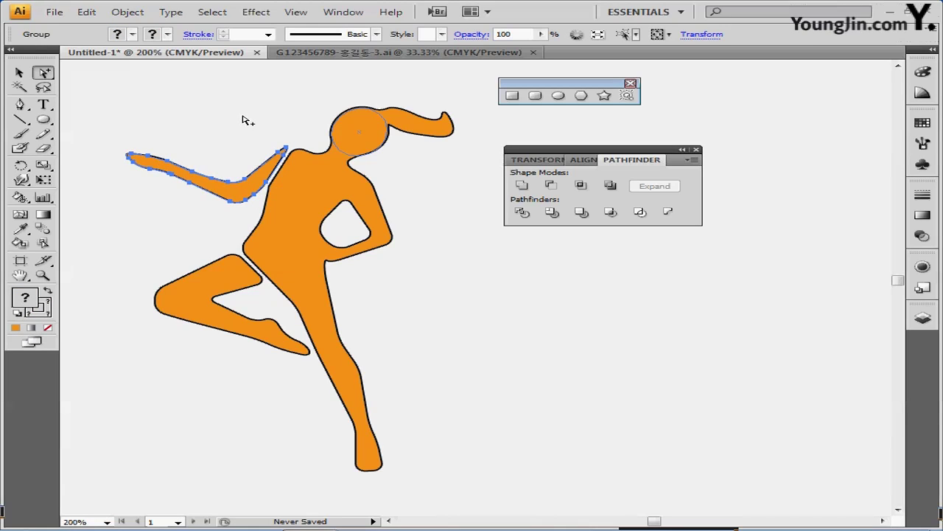
pyautogui.click(143, 74)
# - Select the whole figure and set its fill to white and its stroke to none
pyautogui.press('v')
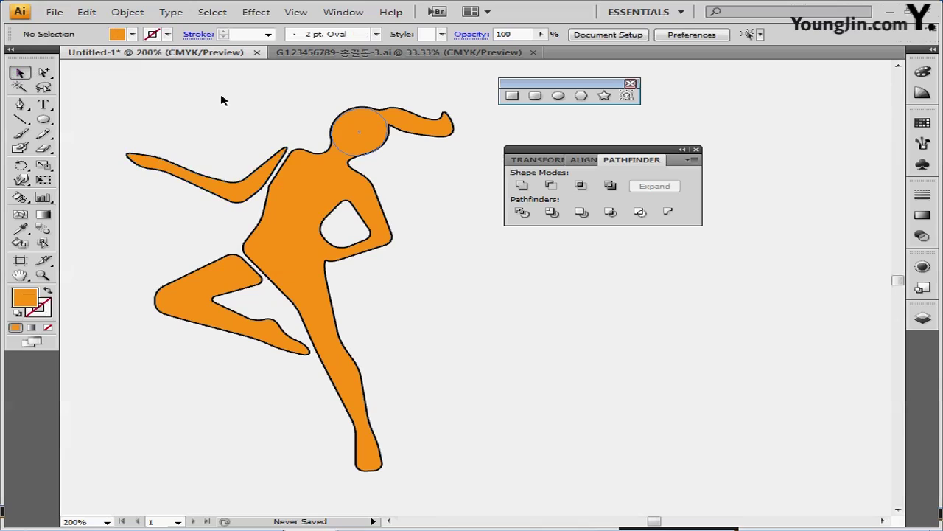
pyautogui.moveTo(152, 74); pyautogui.dragTo(395, 315)
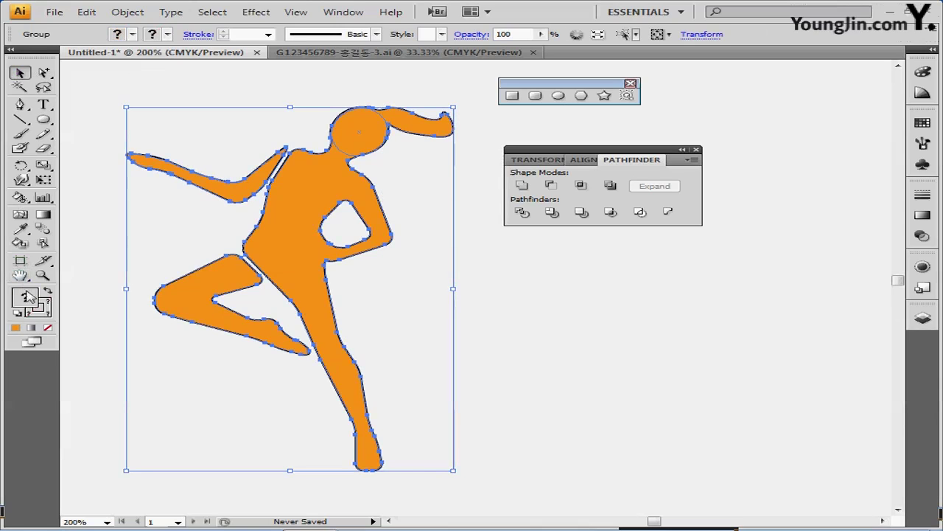
pyautogui.click(931, 51)
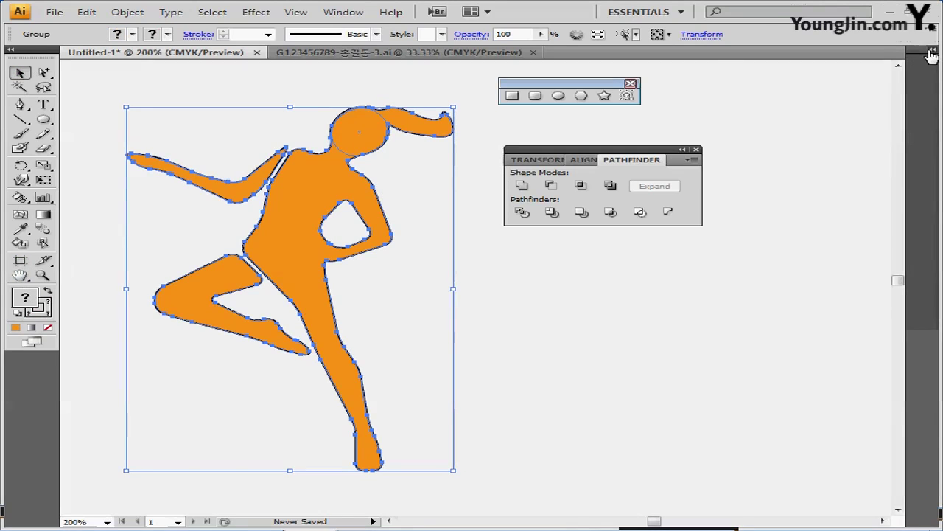
pyautogui.doubleClick(632, 159)
pyautogui.moveTo(632, 153); pyautogui.dragTo(626, 125)
pyautogui.click(925, 121)
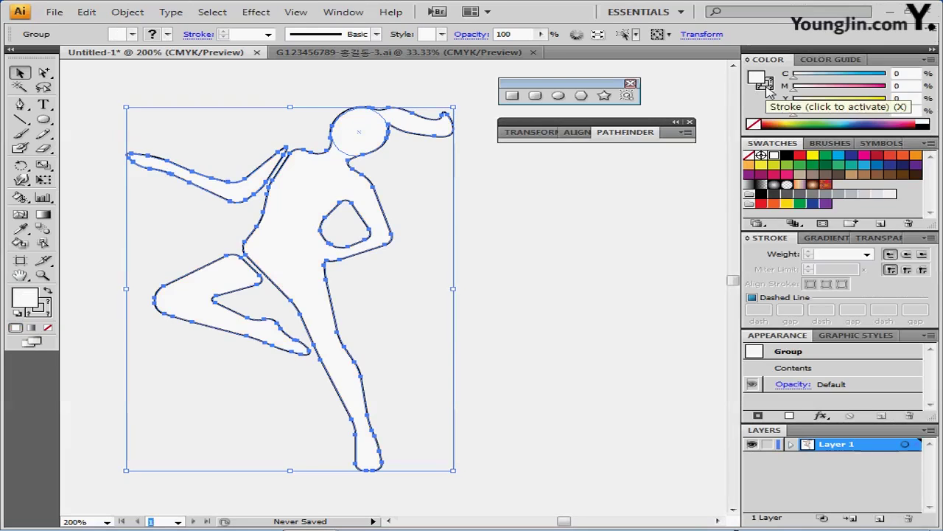
pyautogui.click(768, 85)
pyautogui.click(754, 125)
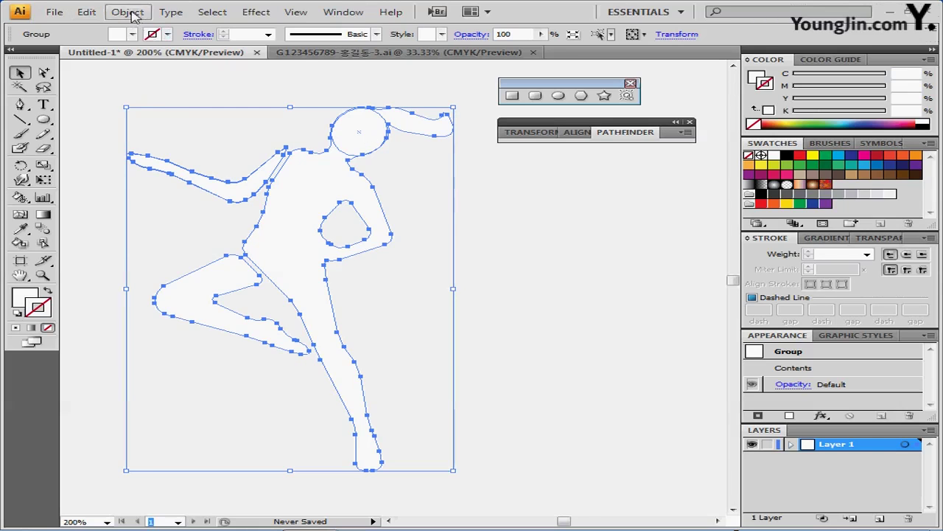
# - Offset the white figure's path by -1.3 mm with Miter joins and a miter limit of 4
pyautogui.click(129, 13)
pyautogui.moveTo(184, 280)
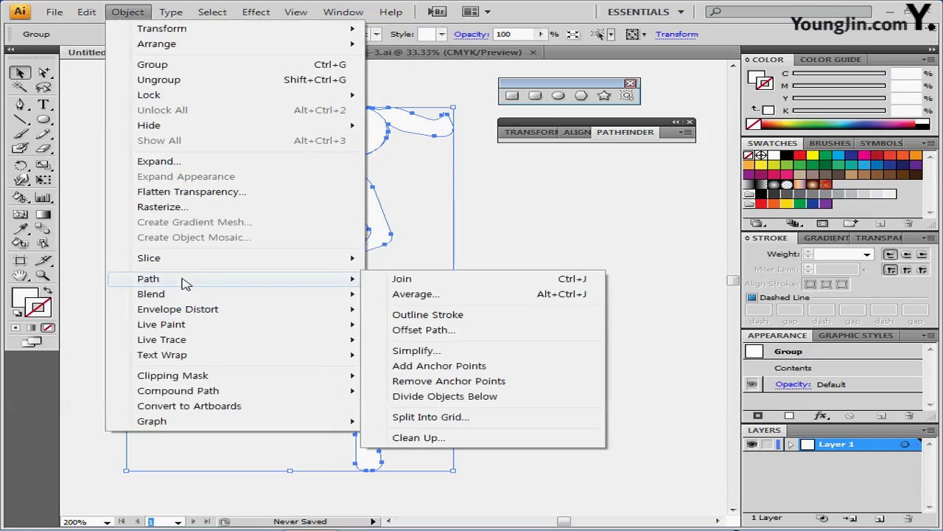
pyautogui.click(423, 332)
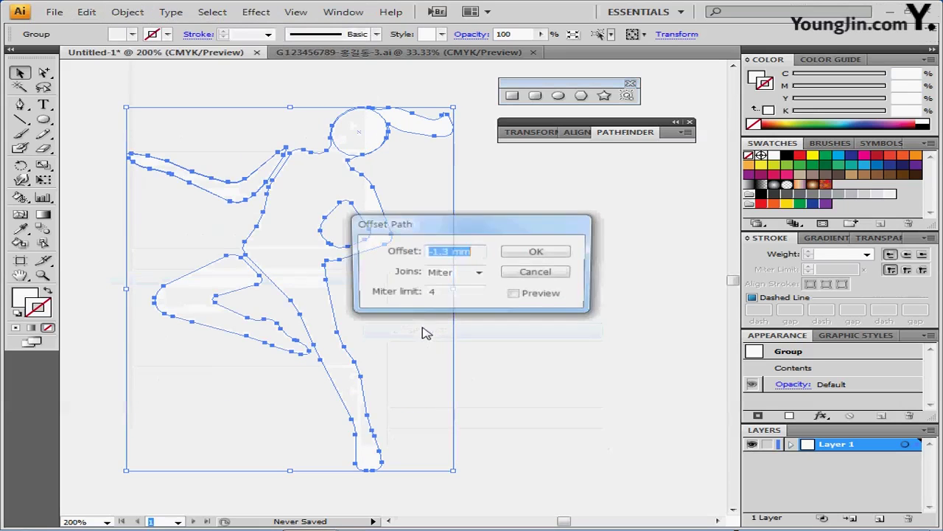
pyautogui.moveTo(463, 222); pyautogui.dragTo(621, 144)
pyautogui.click(642, 228)
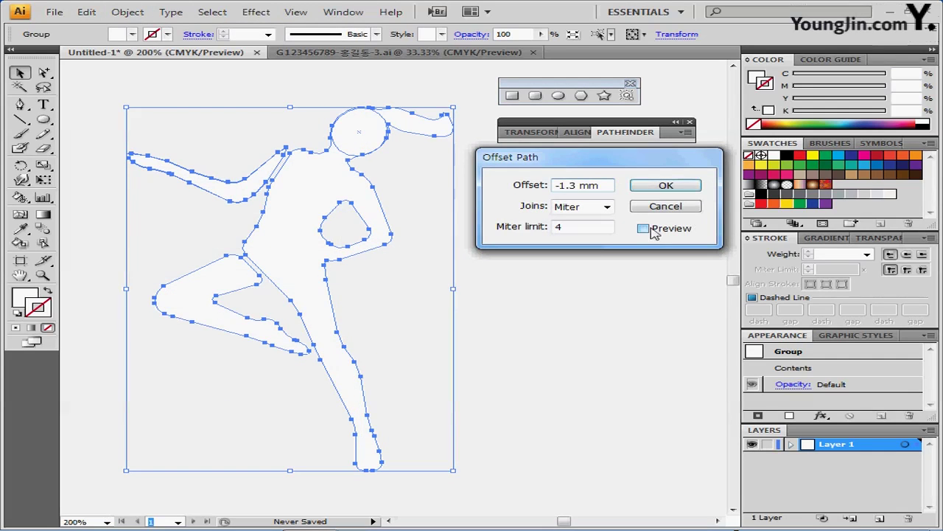
pyautogui.click(520, 187)
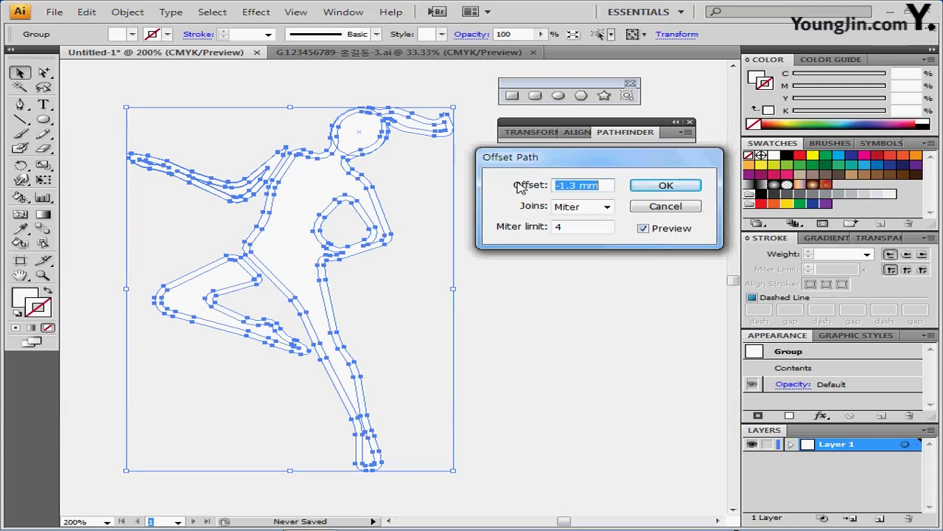
pyautogui.click(679, 185)
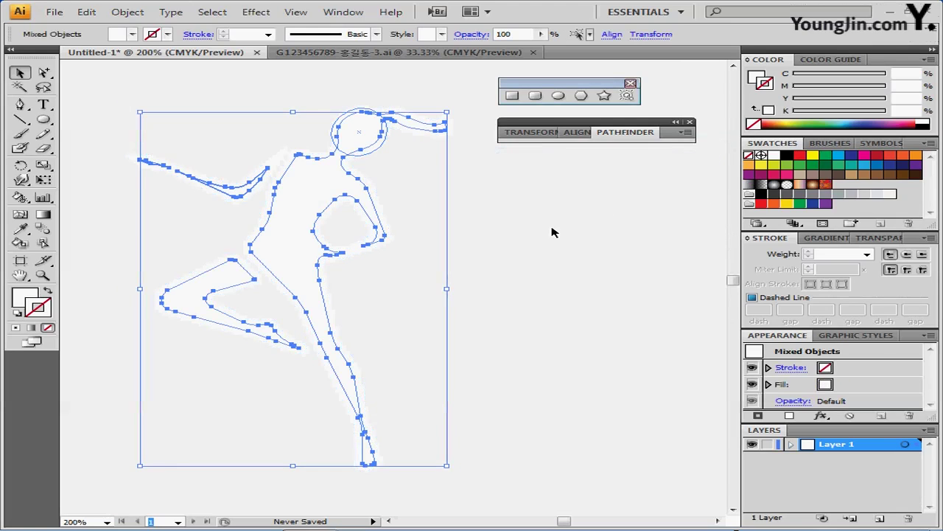
# - Set the fill of the inner offset shapes to C 60, M 10, Y 0, K 0
pyautogui.click(760, 78)
pyautogui.click(902, 76)
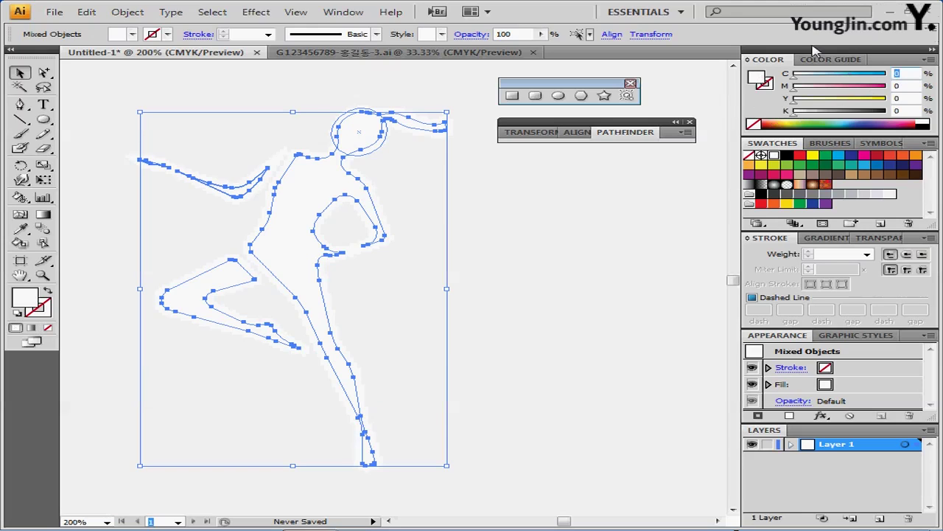
pyautogui.write('60')
pyautogui.press('Tab')
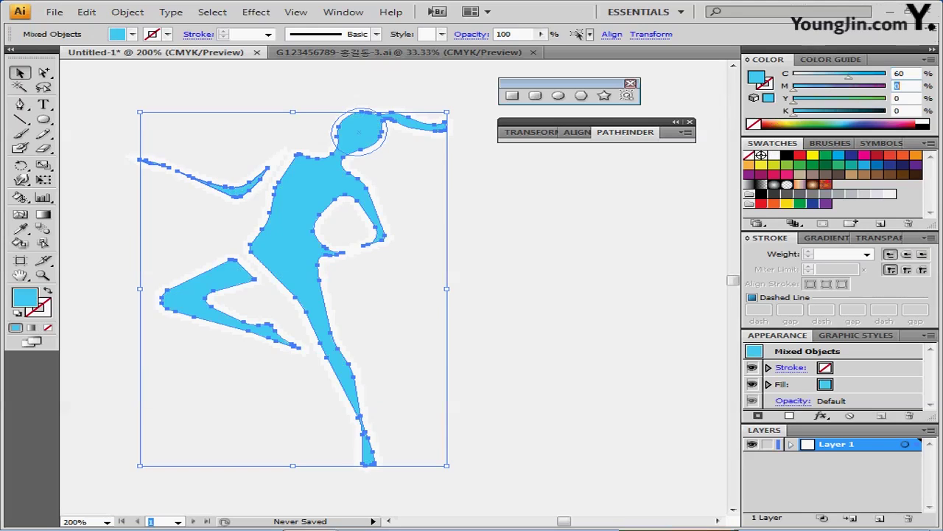
pyautogui.write('10')
pyautogui.press('Tab')
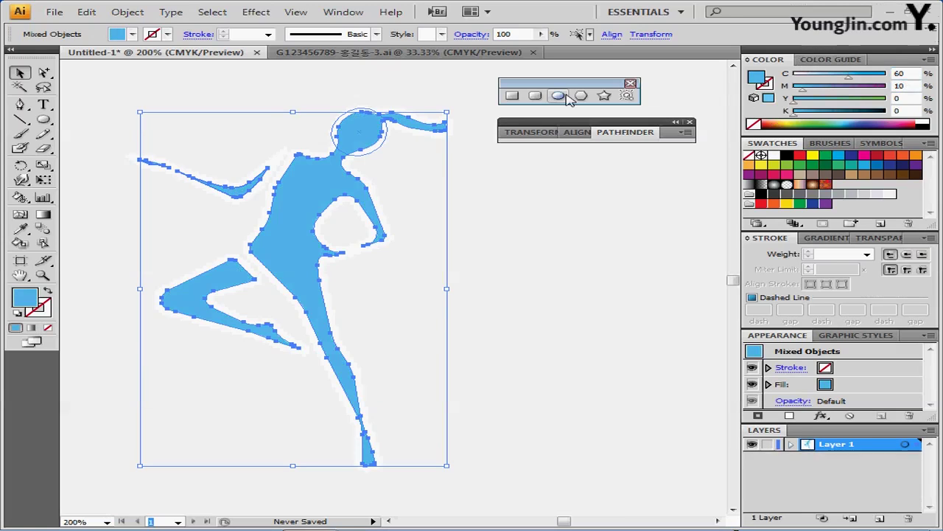
# - Nudge the blue inner shapes slightly left and up within the white figure
pyautogui.press('Left')
pyautogui.press('Left')
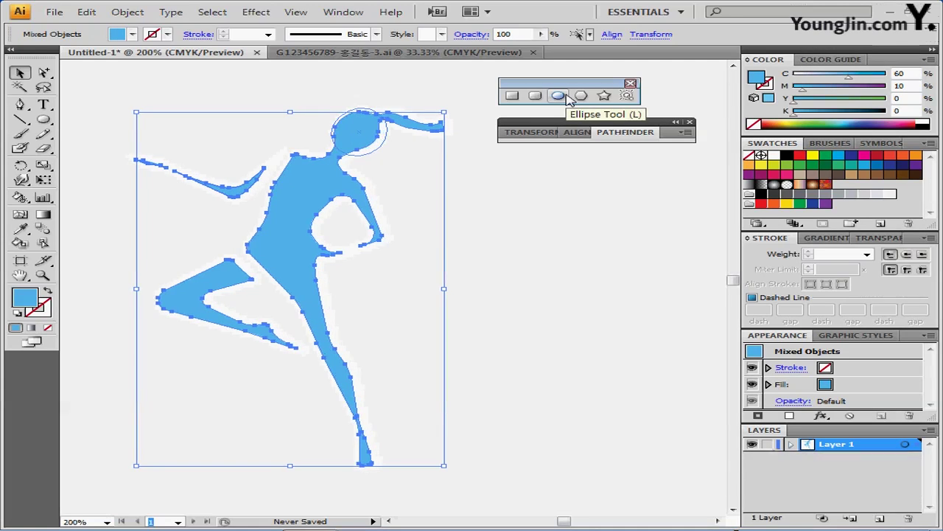
pyautogui.press('Up')
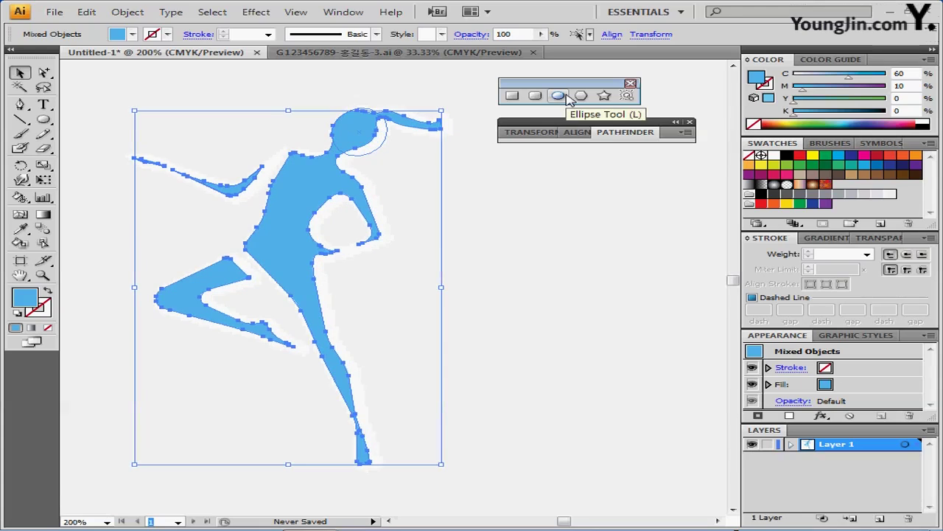
pyautogui.press('Up')
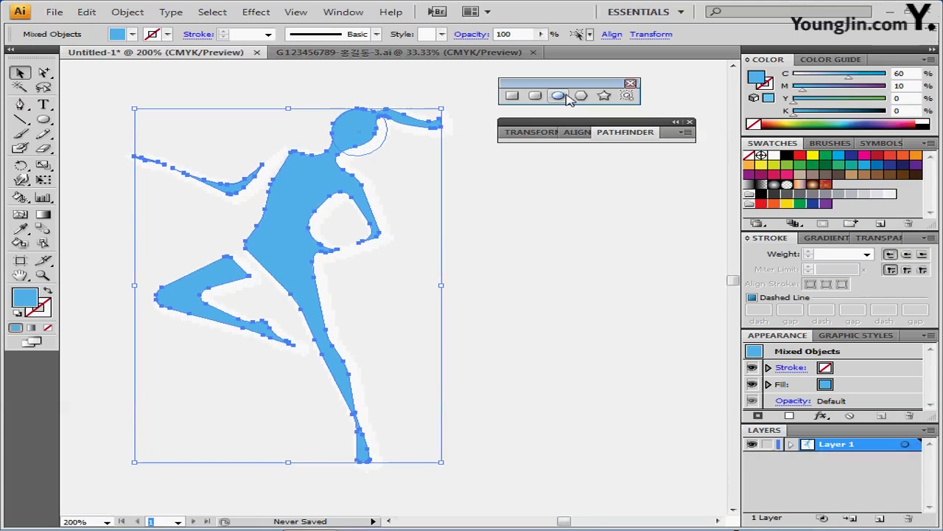
pyautogui.hotkey('ctrl', '8')
# - Draw a large rectangle covering the whole figure and give it a black fill with a white stroke
pyautogui.click(44, 120)
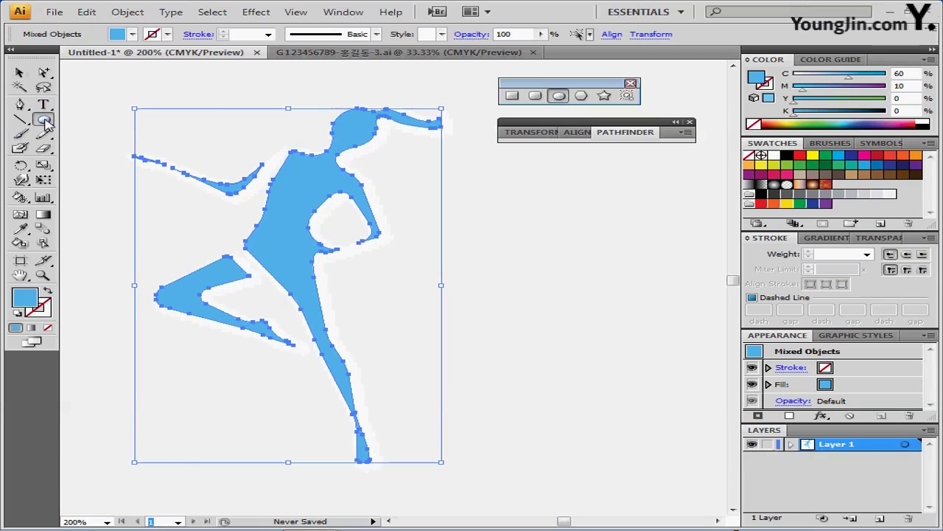
pyautogui.moveTo(46, 124); pyautogui.dragTo(114, 121)
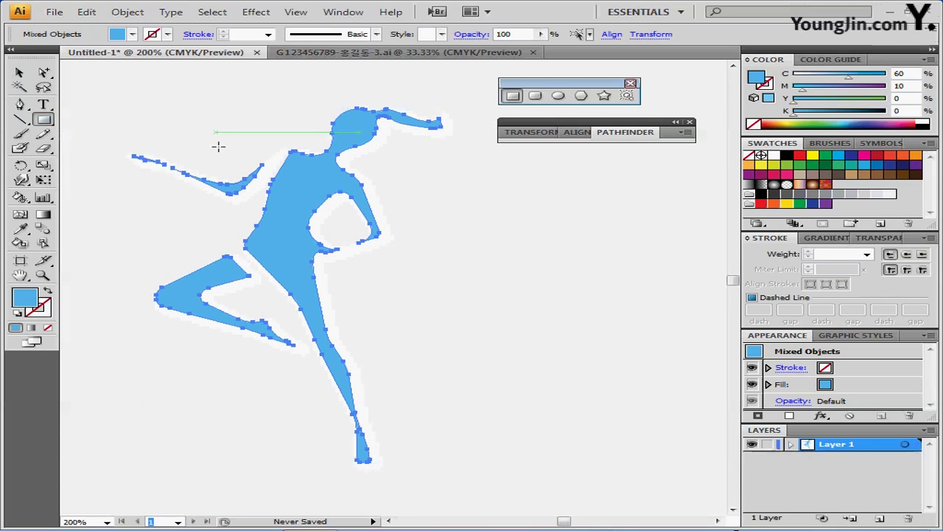
pyautogui.keyDown('ctrl'); pyautogui.keyDown('alt'); pyautogui.click(413, 237); pyautogui.keyUp('alt'); pyautogui.keyUp('ctrl')
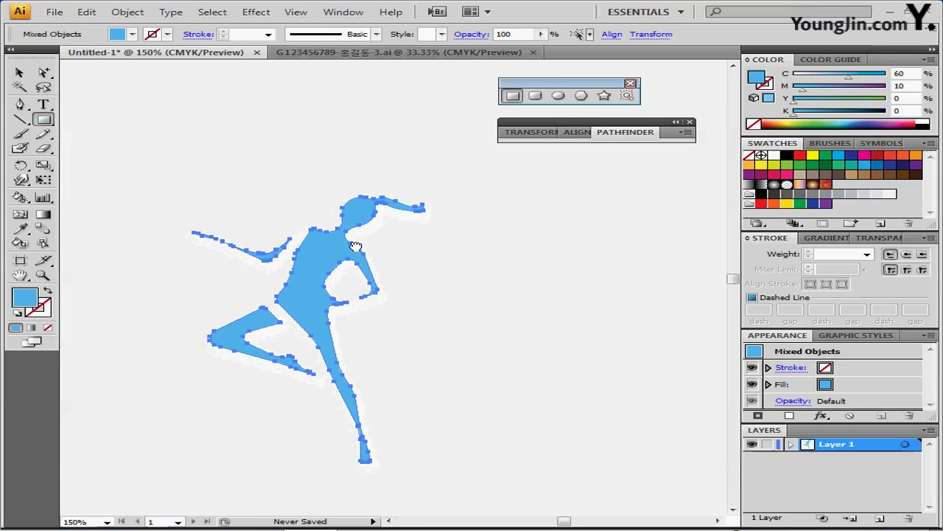
pyautogui.moveTo(121, 74)
pyautogui.mouseDown()
pyautogui.moveTo(501, 396)
pyautogui.moveTo(504, 463)
pyautogui.mouseUp()
pyautogui.click(17, 313)
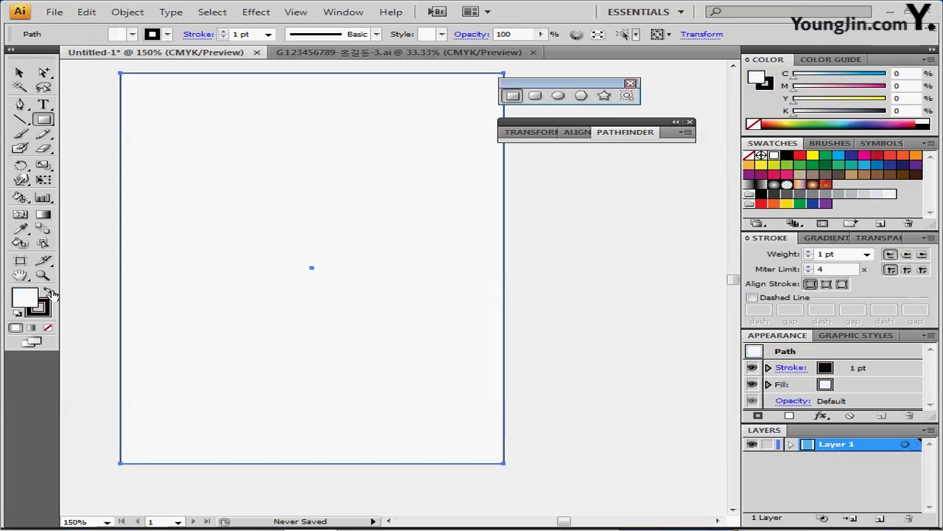
pyautogui.click(47, 291)
# - Send the black rectangle behind the dancing figure and deselect everything
pyautogui.rightClick(186, 214)
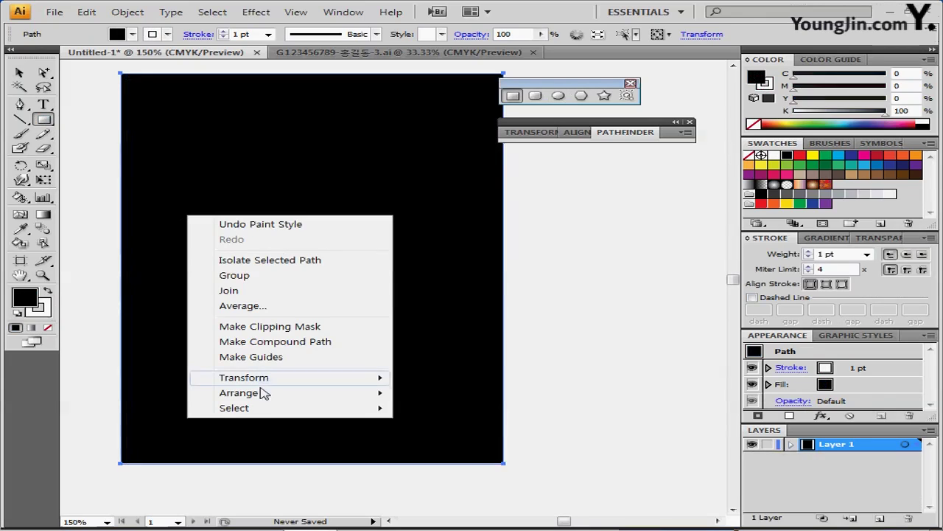
pyautogui.moveTo(261, 393)
pyautogui.click(492, 440)
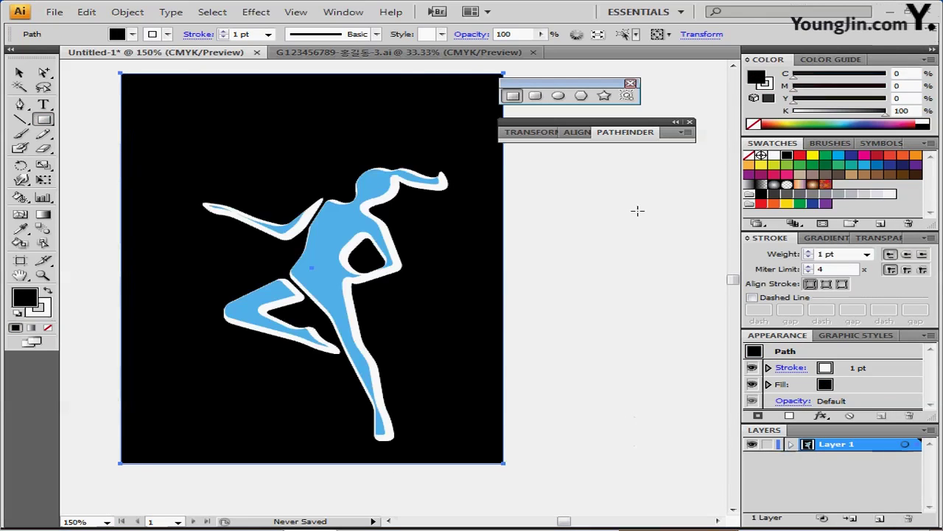
pyautogui.hotkey('ctrl', 'shift', 'a')
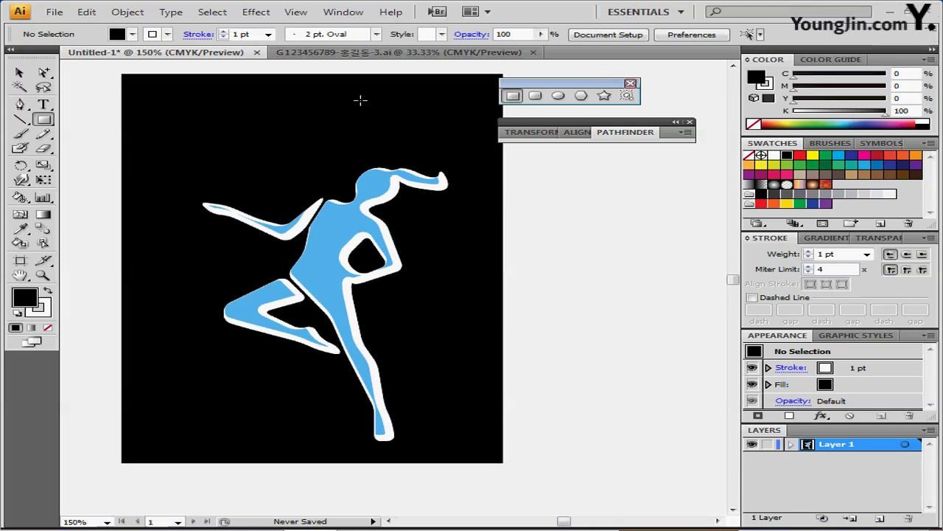
# - Draw a small ellipse just above the outstretched hand and fill it with a Radial gradient
pyautogui.click(558, 95)
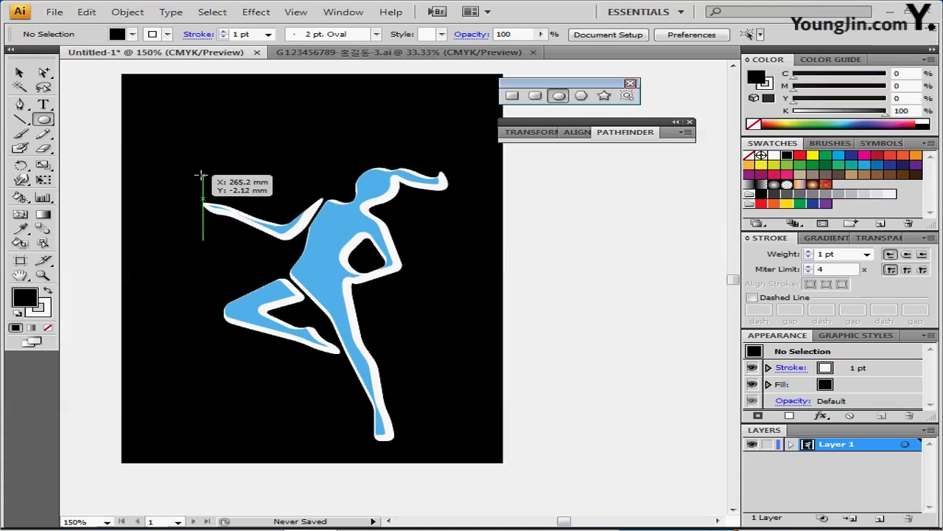
pyautogui.moveTo(202, 176)
pyautogui.mouseDown()
pyautogui.moveTo(246, 199)
pyautogui.moveTo(212, 182)
pyautogui.mouseUp()
pyautogui.click(828, 238)
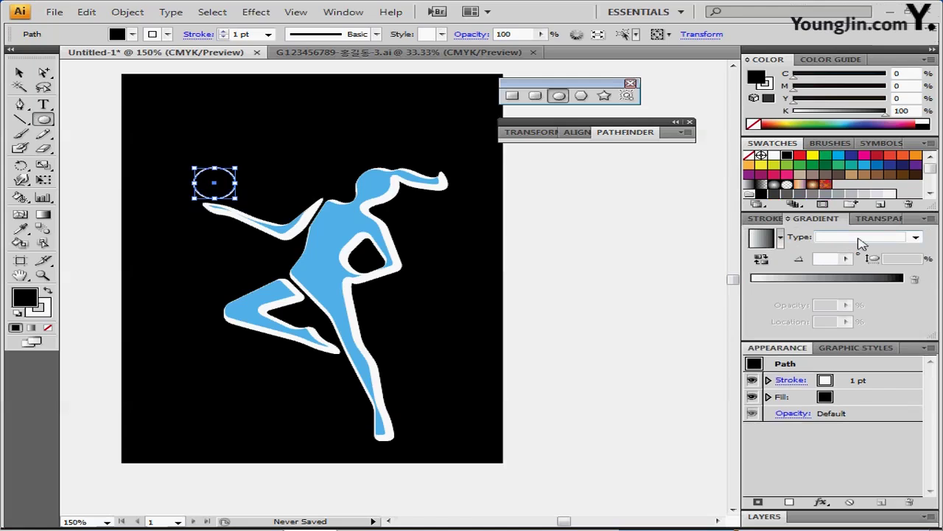
pyautogui.click(858, 238)
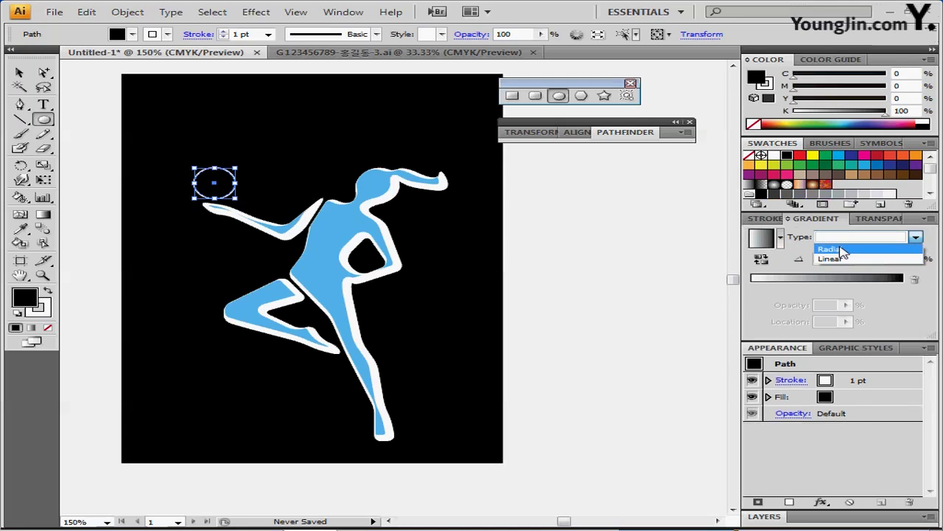
pyautogui.click(842, 251)
# - Switch the color mode of the ellipse gradient's white starting stop to CMYK
pyautogui.doubleClick(752, 287)
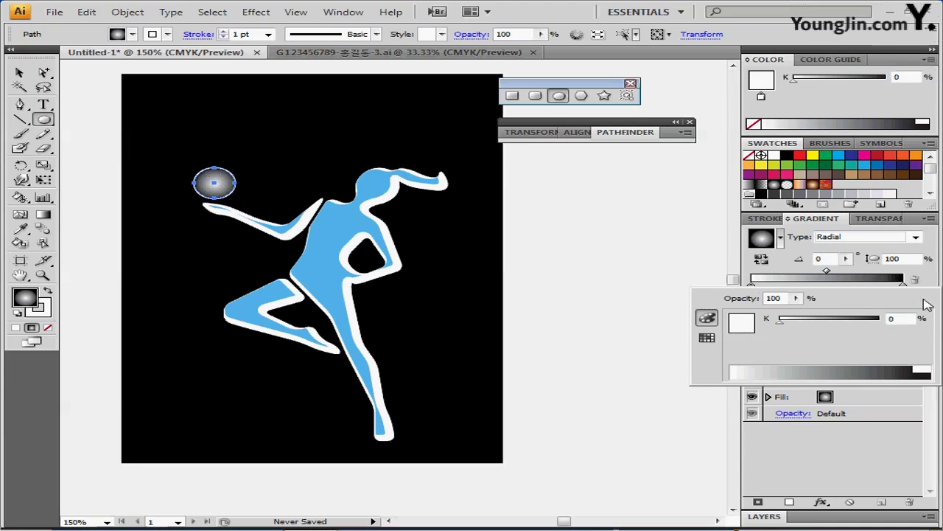
pyautogui.click(931, 298)
pyautogui.click(884, 362)
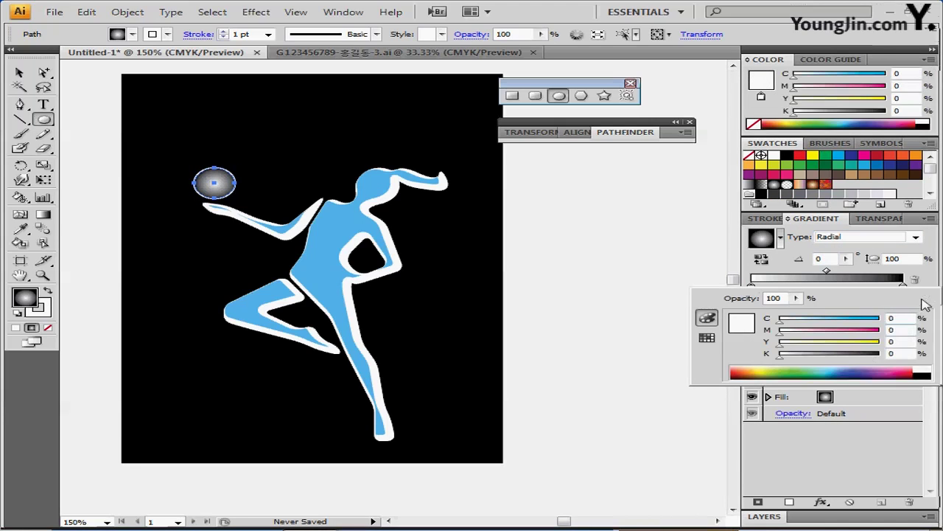
# - Switch the gradient's black end stop to CMYK and set its cyan to 90 and magenta to 40
pyautogui.click(904, 287)
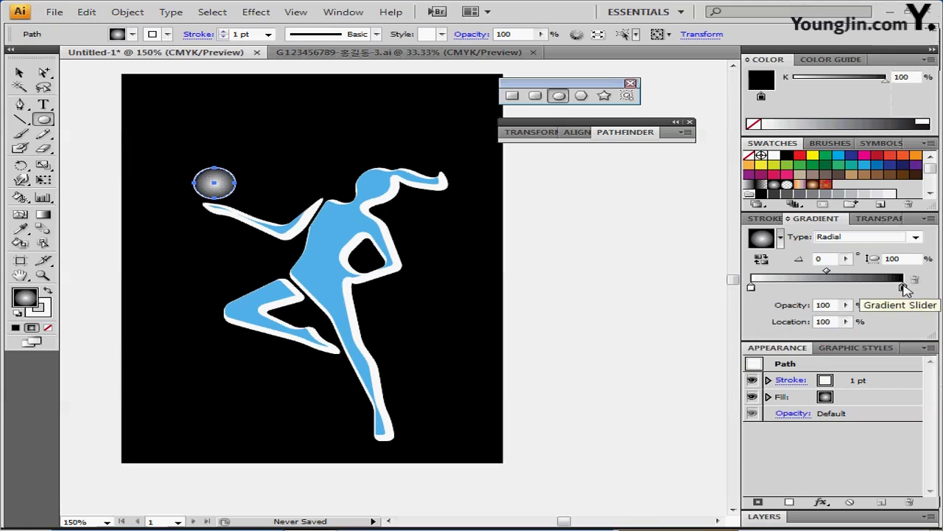
pyautogui.doubleClick(905, 287)
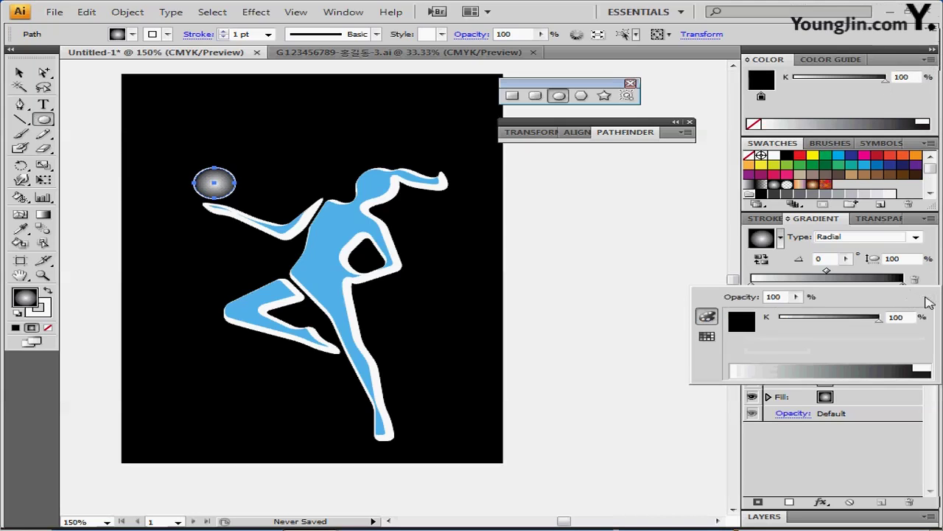
pyautogui.click(930, 297)
pyautogui.click(864, 358)
pyautogui.click(903, 317)
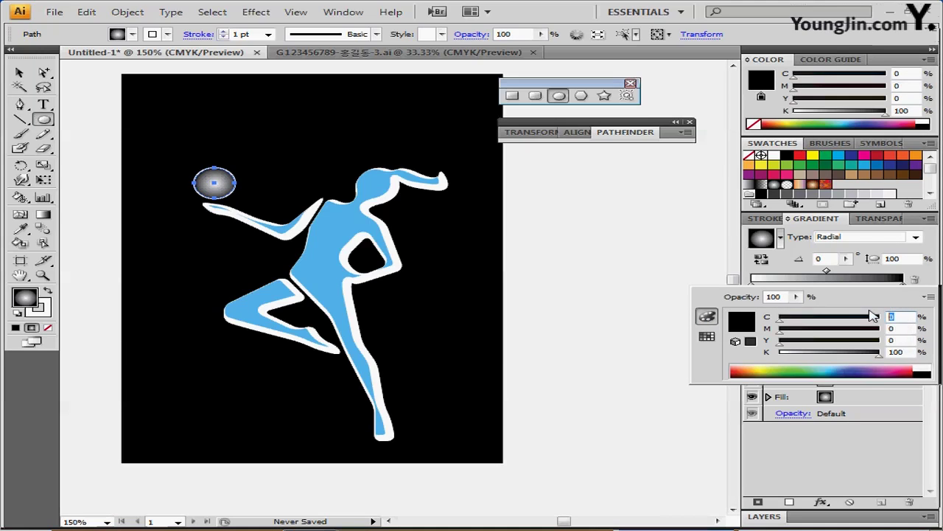
pyautogui.write('90')
pyautogui.press('Tab')
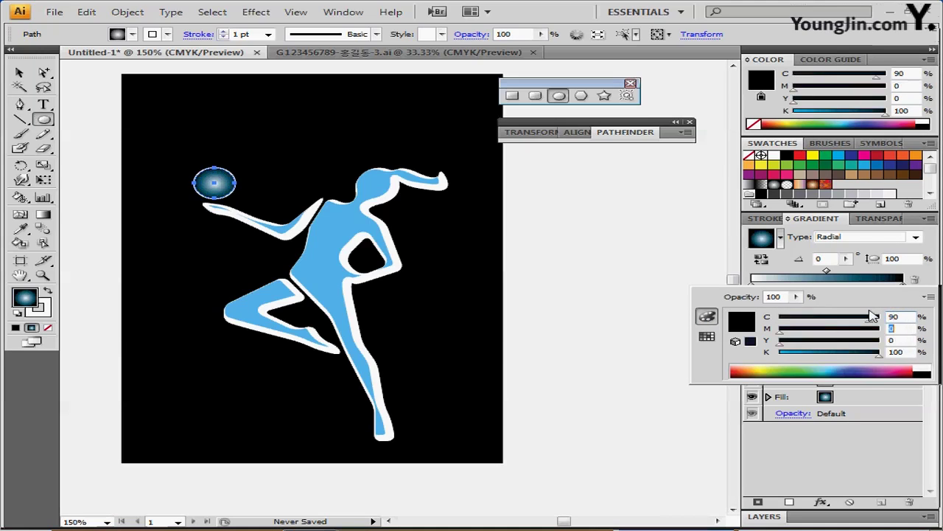
pyautogui.write('40')
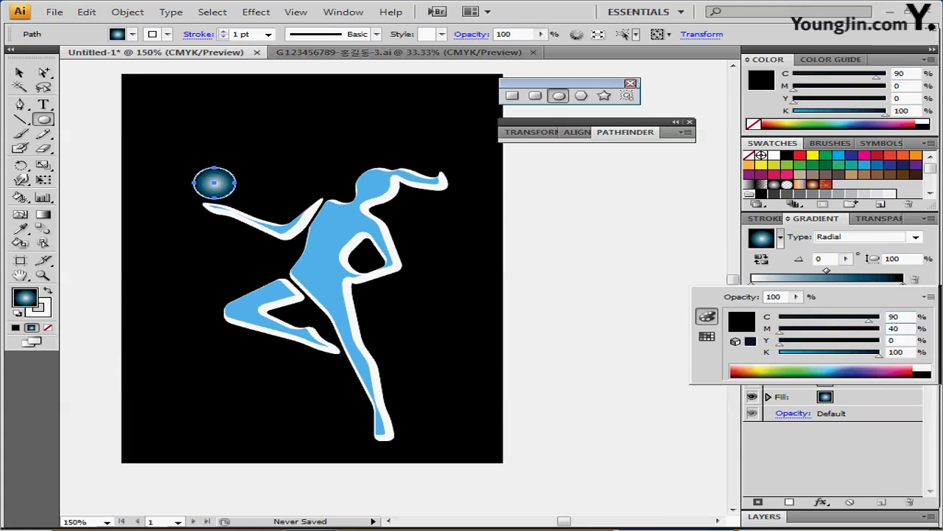
pyautogui.press('Return')
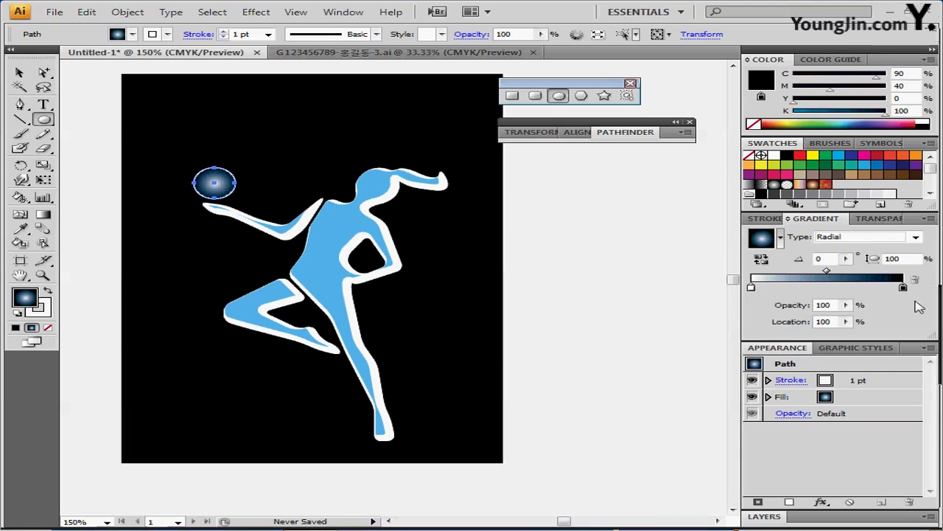
# - Set the black value of the gradient's end stop to 0
pyautogui.doubleClick(904, 288)
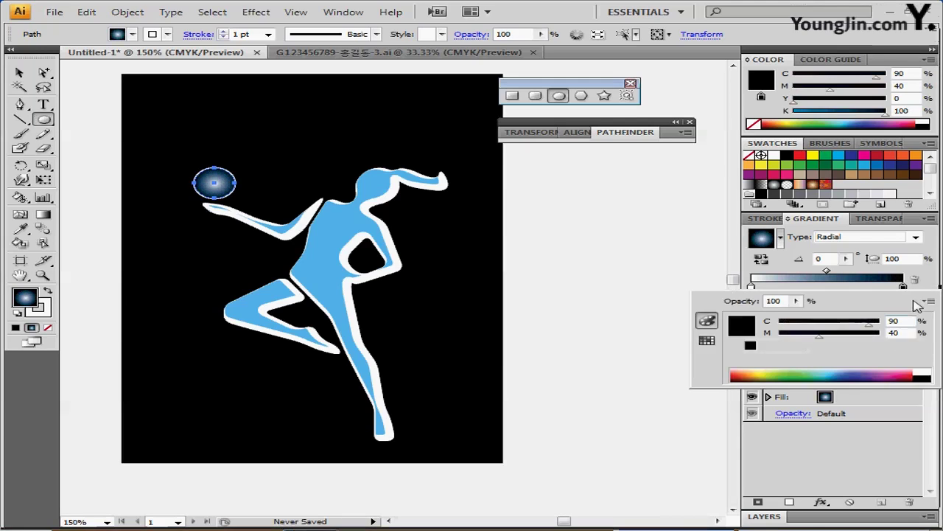
pyautogui.doubleClick(896, 357)
pyautogui.write('00')
pyautogui.press('Tab')
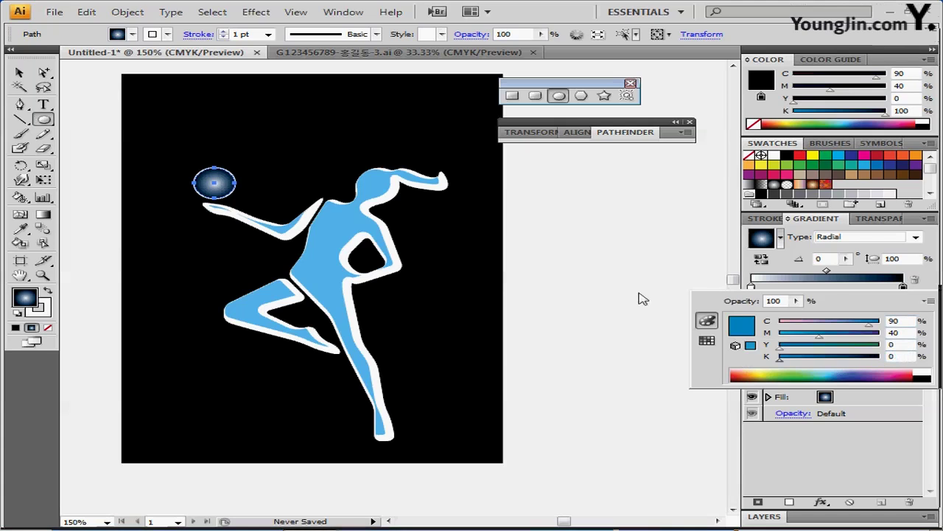
pyautogui.press('Escape')
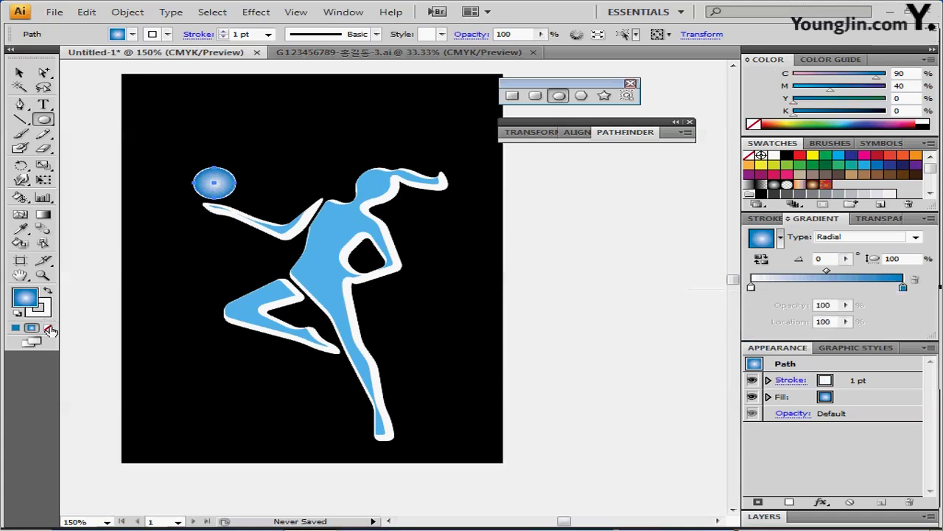
# - Remove the stroke from the gradient ellipse and deselect it
pyautogui.press('x')
pyautogui.press('/')
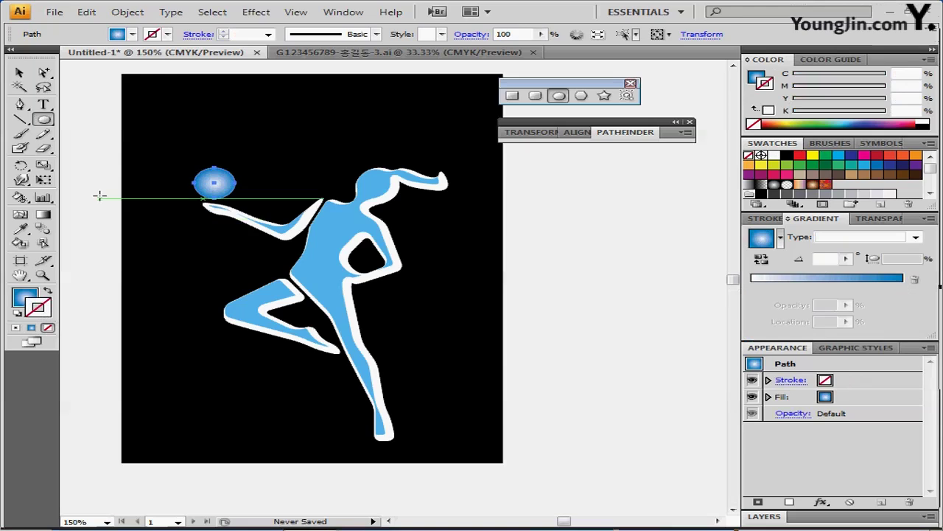
pyautogui.press('ctrl')
pyautogui.keyDown('ctrl'); pyautogui.click(103, 197); pyautogui.keyUp('ctrl')
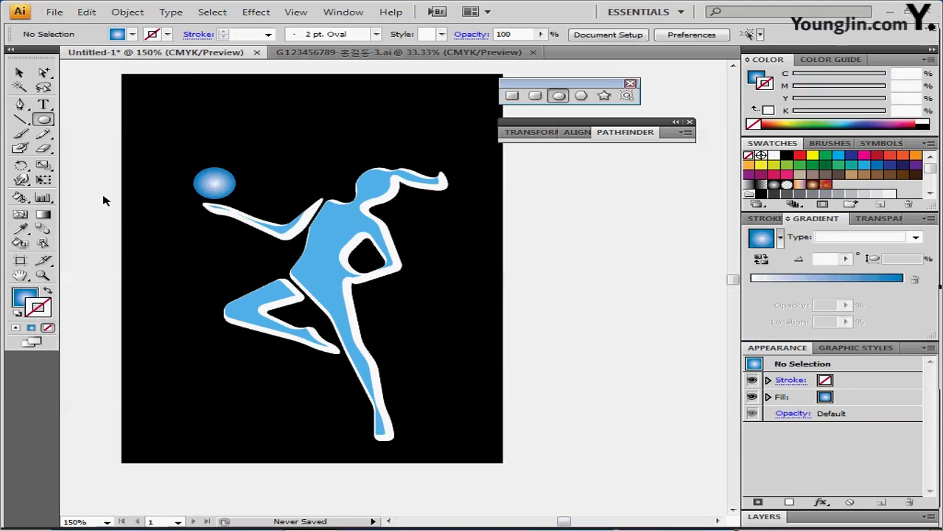
# - Select the gradient ellipse above the hand and set its opacity to 60%
pyautogui.keyDown('ctrl'); pyautogui.click(228, 182); pyautogui.keyUp('ctrl')
pyautogui.click(507, 34)
pyautogui.write('60')
pyautogui.press('Return')
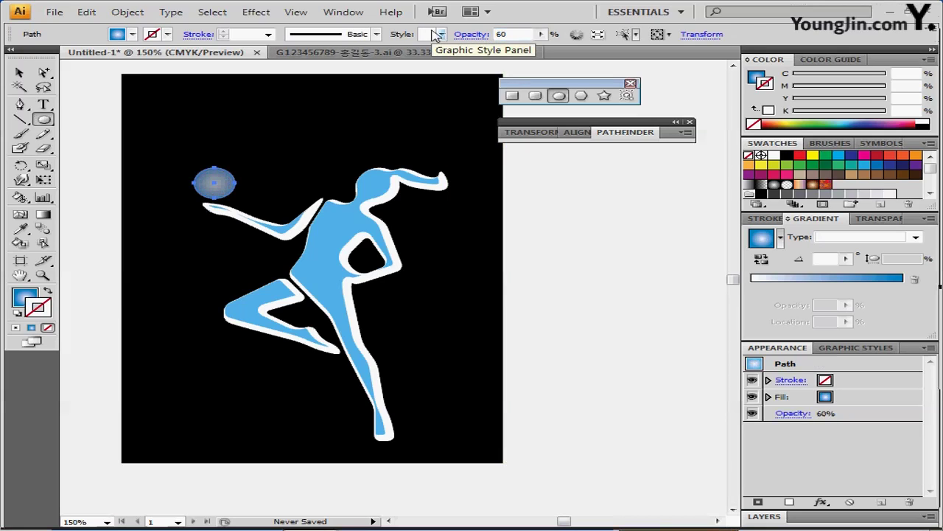
# - Draw a larger circle around the gradient ball and give it a 1 pt white stroke with no fill
pyautogui.click(590, 220)
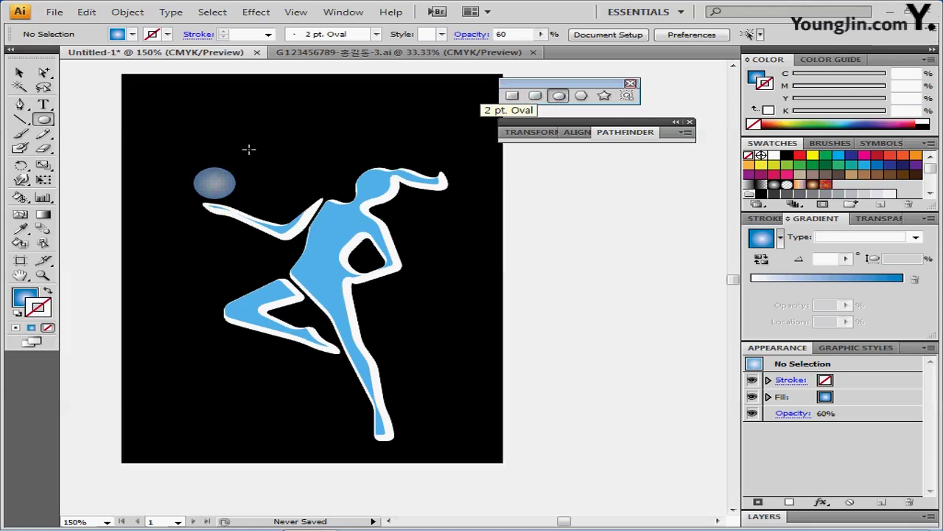
pyautogui.moveTo(223, 163); pyautogui.dragTo(257, 195)
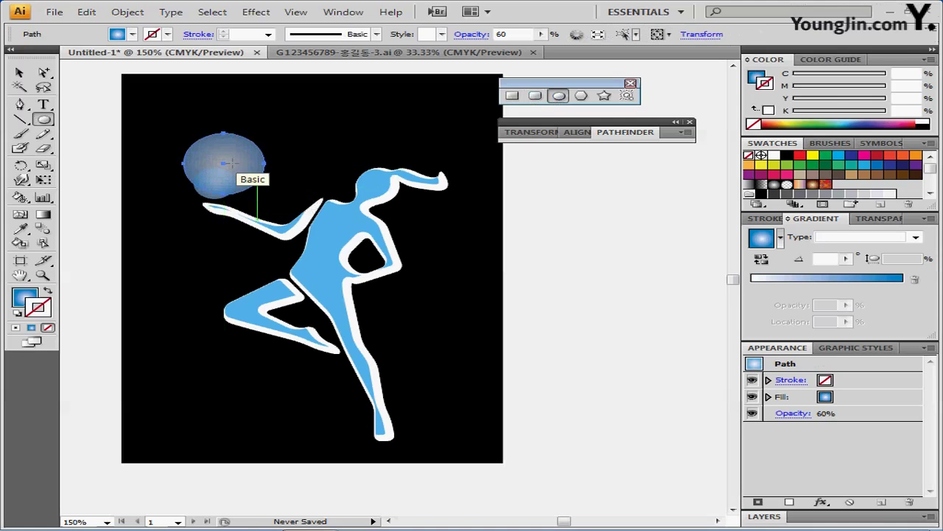
pyautogui.click(15, 316)
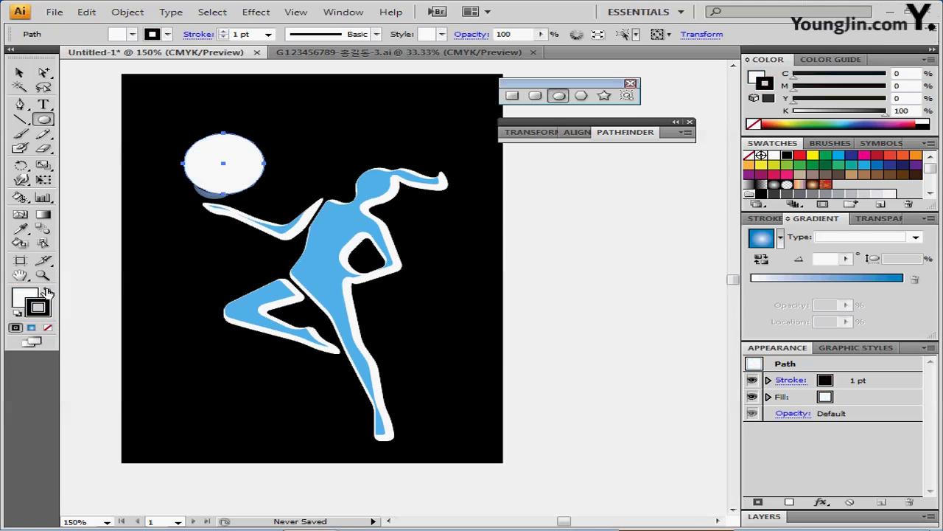
pyautogui.click(46, 293)
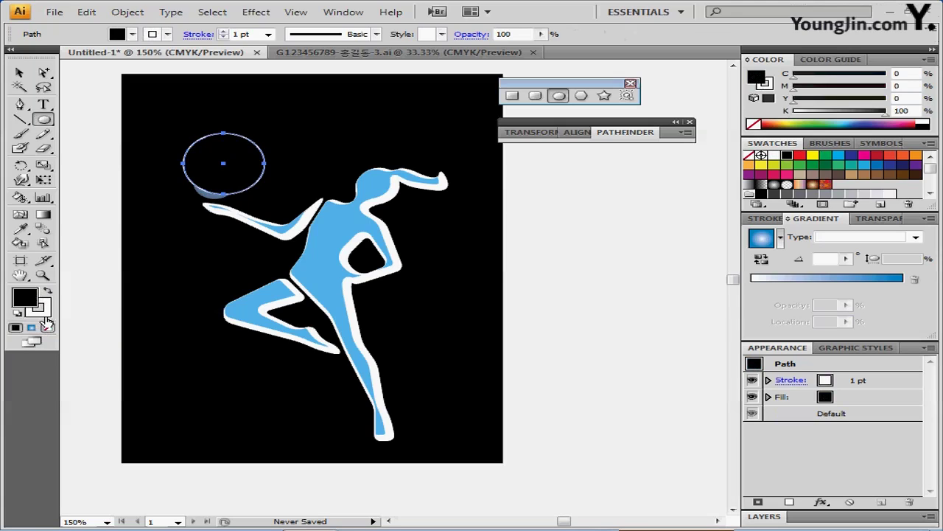
pyautogui.click(46, 326)
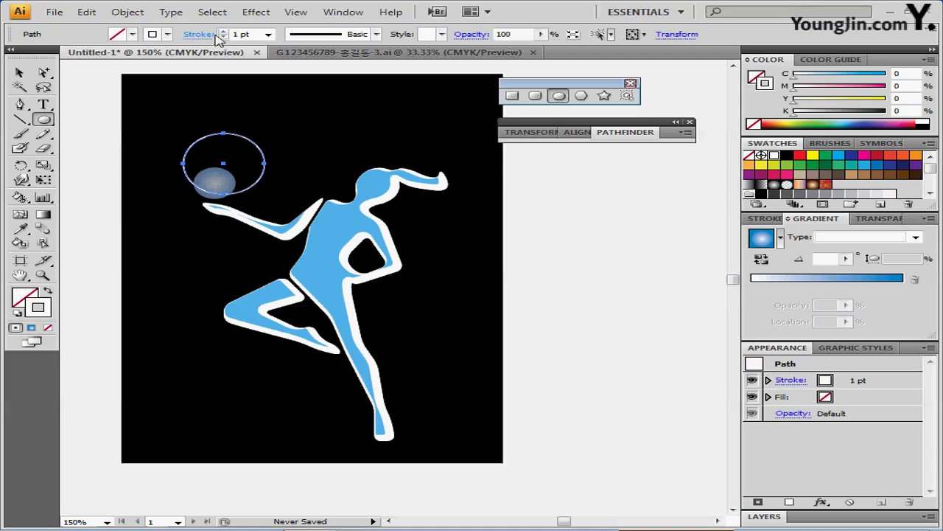
# - Nudge the outlined circle down and left until its lower edge meets the base of the gradient ball
pyautogui.press('Down')
pyautogui.press('Down')
pyautogui.press('Down')
pyautogui.press('Down')
pyautogui.press('Down')
pyautogui.press('Down')
pyautogui.press('Left')
pyautogui.press('Left')
pyautogui.press('Left')
pyautogui.press('Left')
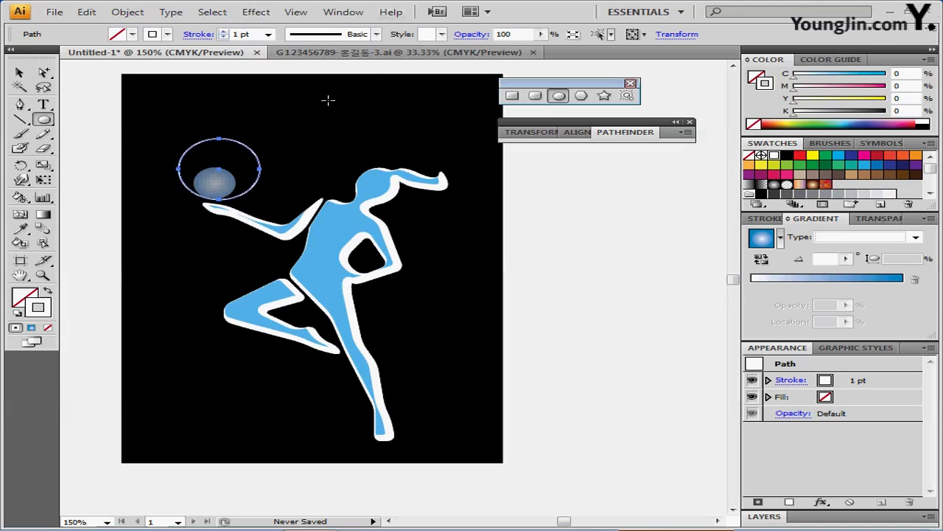
# - Draw a small white-outlined circle about 5.9 mm wide between the ball and the dancer's head
pyautogui.moveTo(291, 189); pyautogui.dragTo(300, 197)
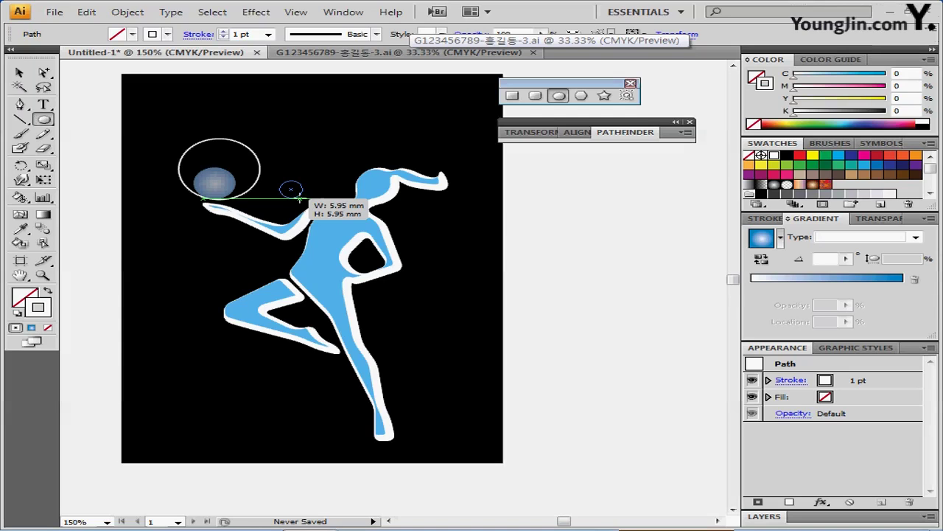
pyautogui.moveTo(300, 191); pyautogui.dragTo(289, 186)
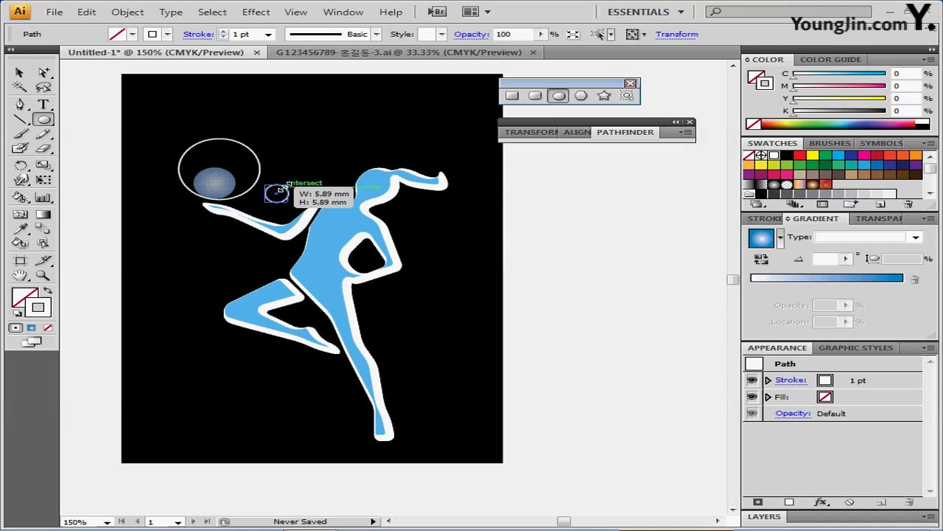
pyautogui.press('v')
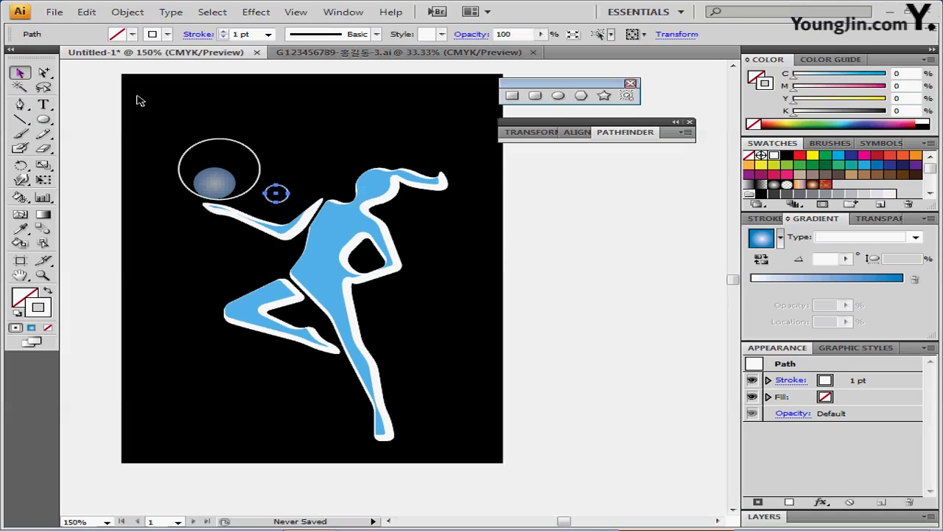
# - Duplicate the gradient ball with its outlined circle up and to the right, shrinking and rotating the copy above the small circle
pyautogui.moveTo(245, 185); pyautogui.dragTo(249, 192)
pyautogui.moveTo(137, 129); pyautogui.dragTo(226, 192)
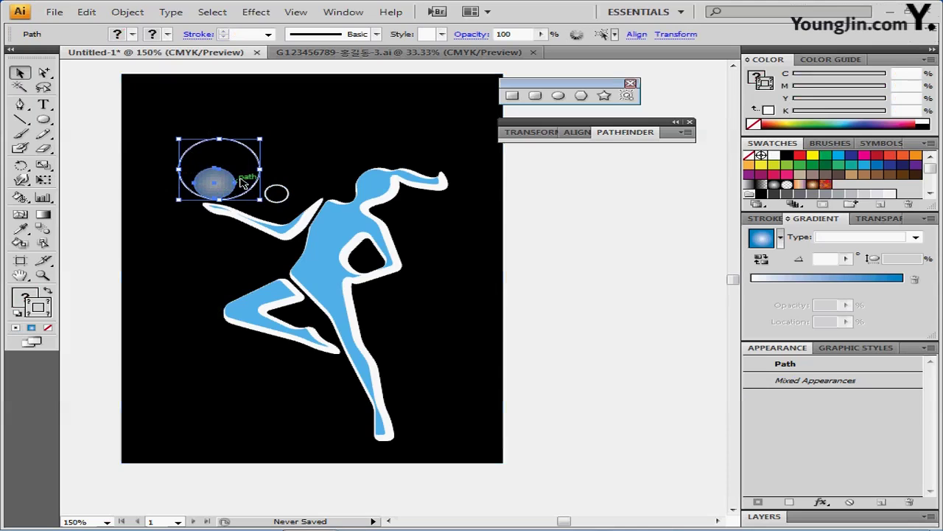
pyautogui.moveTo(158, 127); pyautogui.dragTo(222, 181)
pyautogui.moveTo(224, 185); pyautogui.dragTo(307, 161)
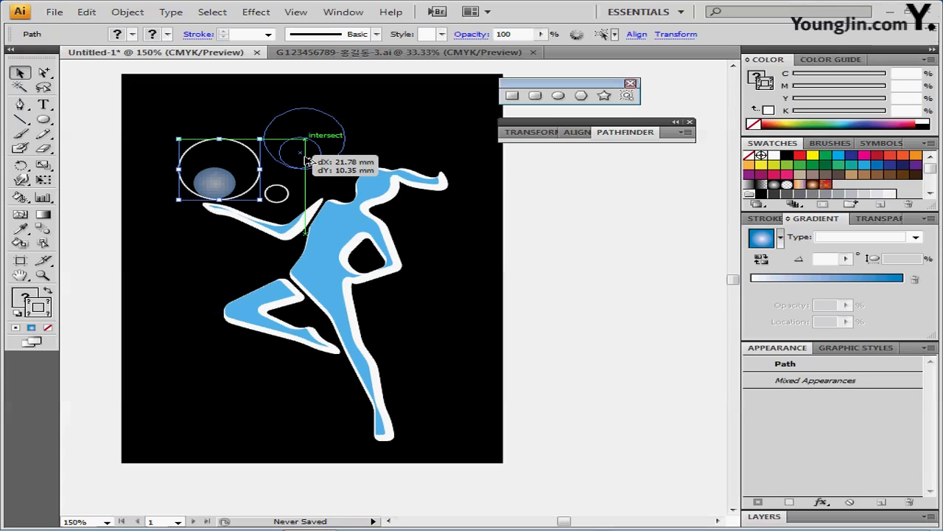
pyautogui.moveTo(307, 161); pyautogui.dragTo(309, 160)
pyautogui.moveTo(344, 110)
pyautogui.mouseDown()
pyautogui.moveTo(327, 123)
pyautogui.moveTo(341, 124)
pyautogui.moveTo(353, 144)
pyautogui.moveTo(328, 168)
pyautogui.moveTo(266, 151)
pyautogui.moveTo(261, 132)
pyautogui.mouseUp()
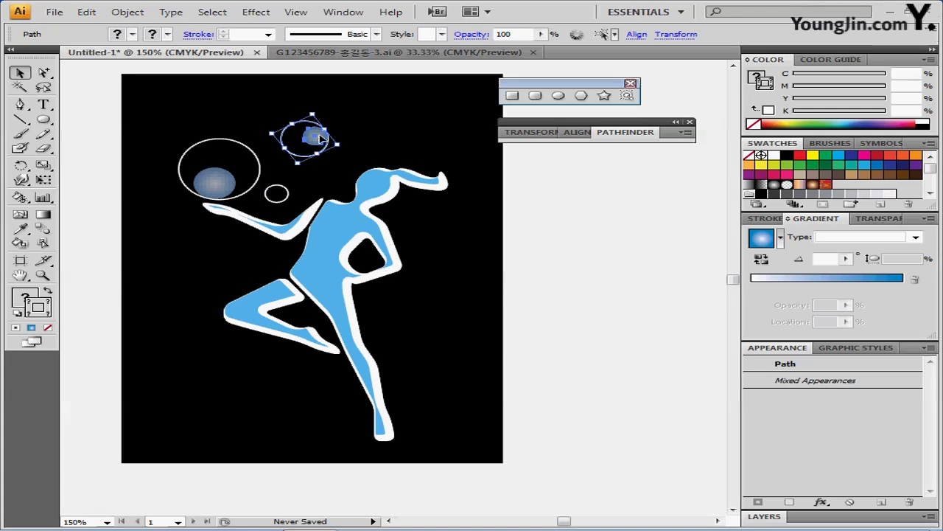
pyautogui.moveTo(322, 141); pyautogui.dragTo(315, 144)
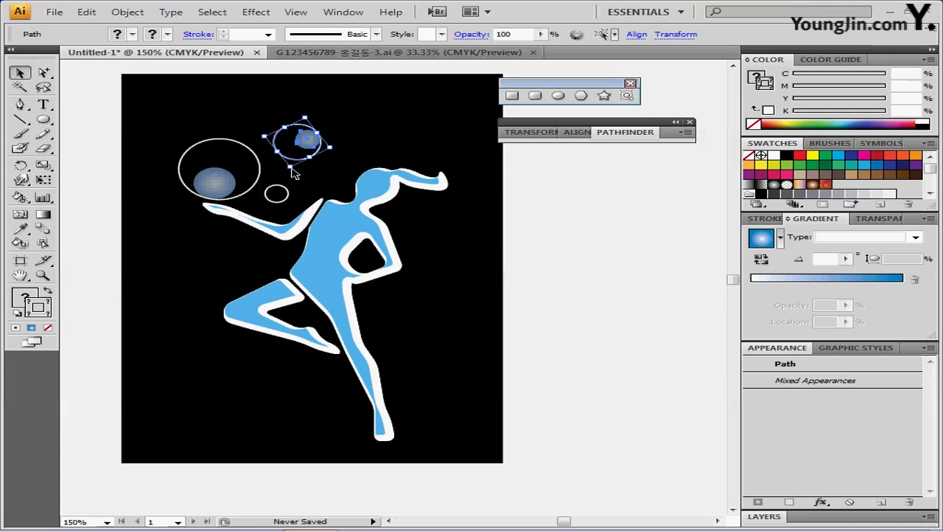
# - Scale the duplicated ball and ring down slightly with the bounding box hidden, and deselect them
pyautogui.hotkey('ctrl', 'shift', 'b')
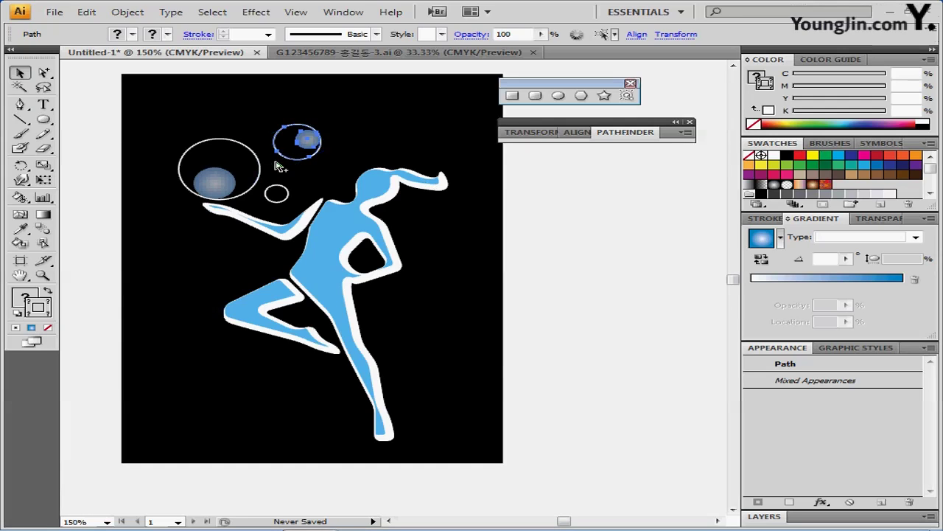
pyautogui.hotkey('ctrl', 'shift', 'b')
pyautogui.moveTo(289, 168); pyautogui.dragTo(288, 156)
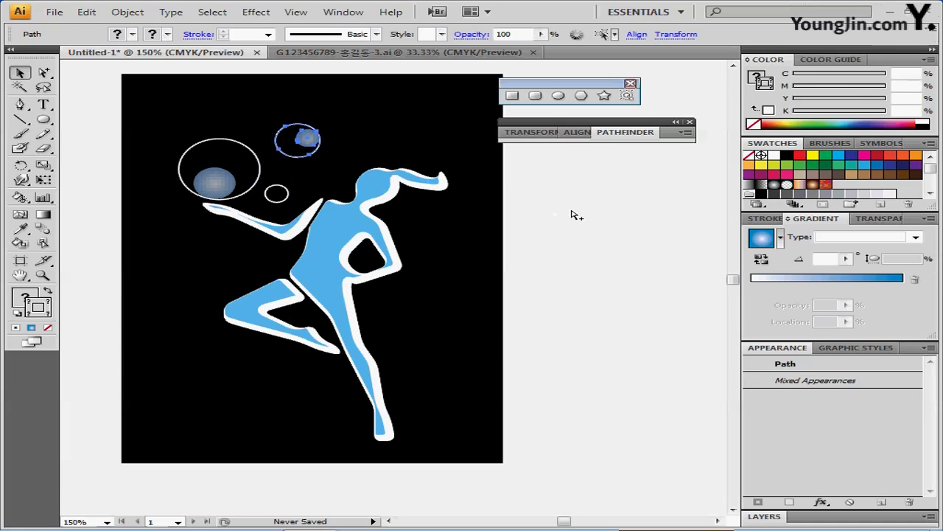
pyautogui.click(572, 215)
# - Create a Graphic symbol named 체조 from the dancer and all the balls and circles
pyautogui.moveTo(155, 98); pyautogui.dragTo(465, 423)
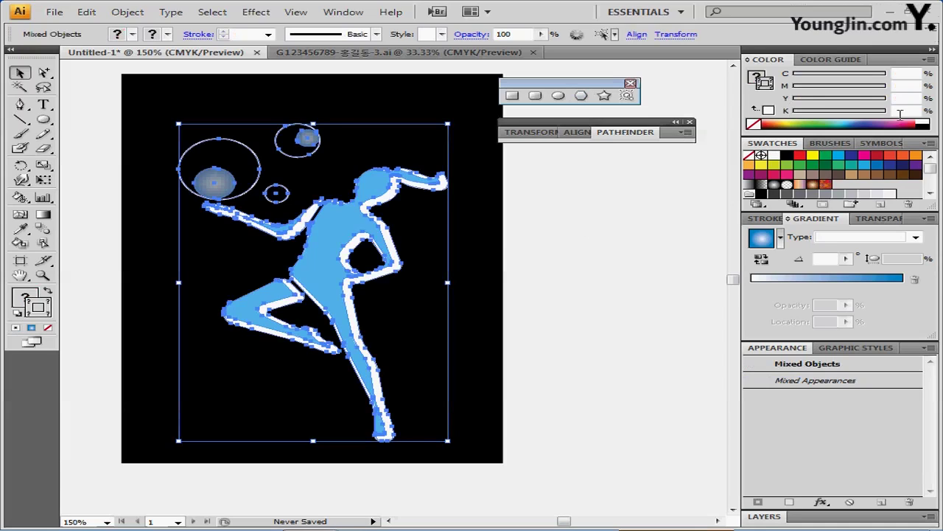
pyautogui.click(878, 143)
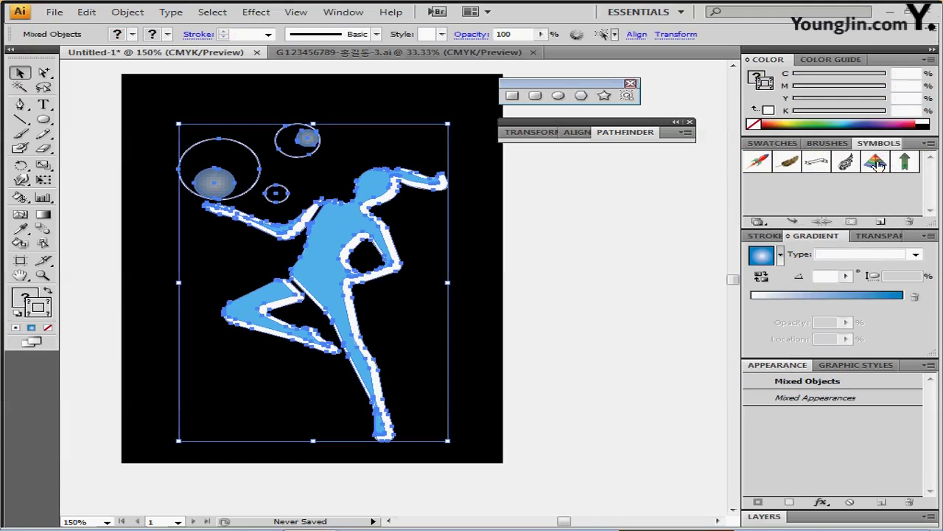
pyautogui.click(882, 223)
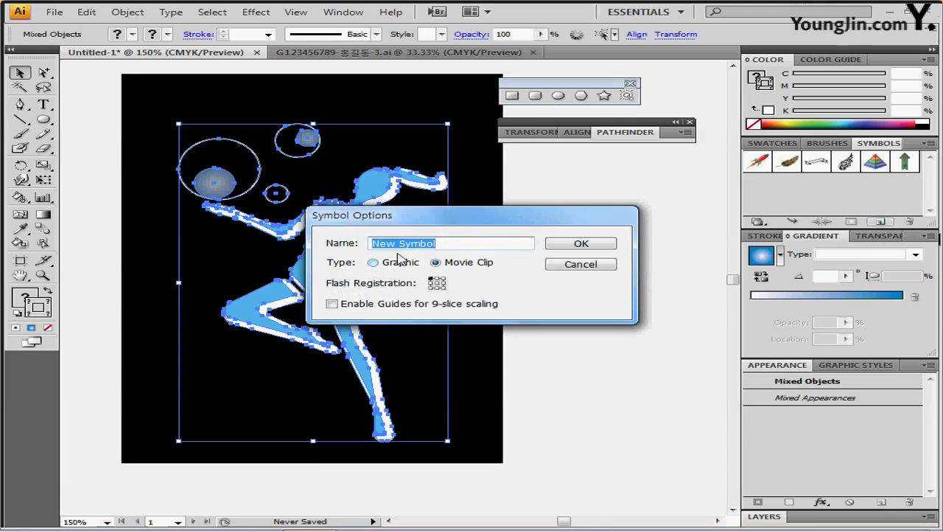
pyautogui.write('춤')
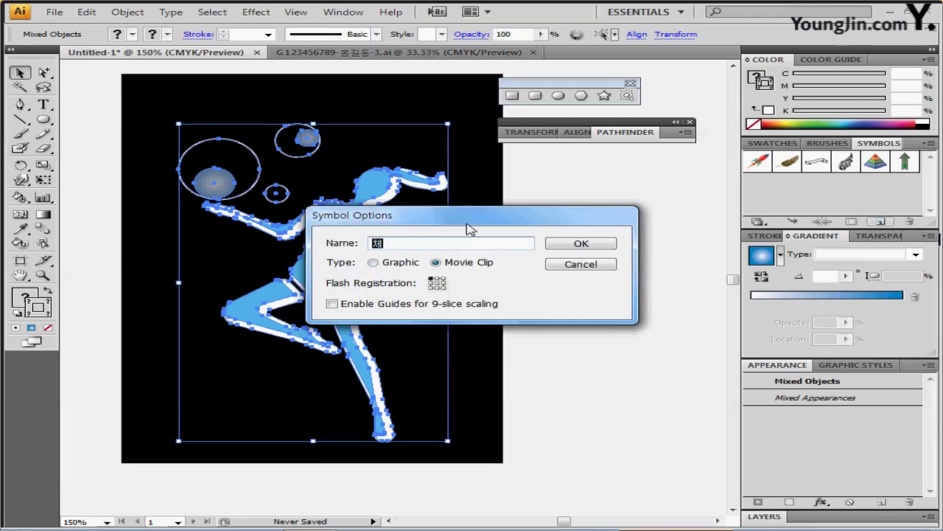
pyautogui.write('조')
pyautogui.click(373, 263)
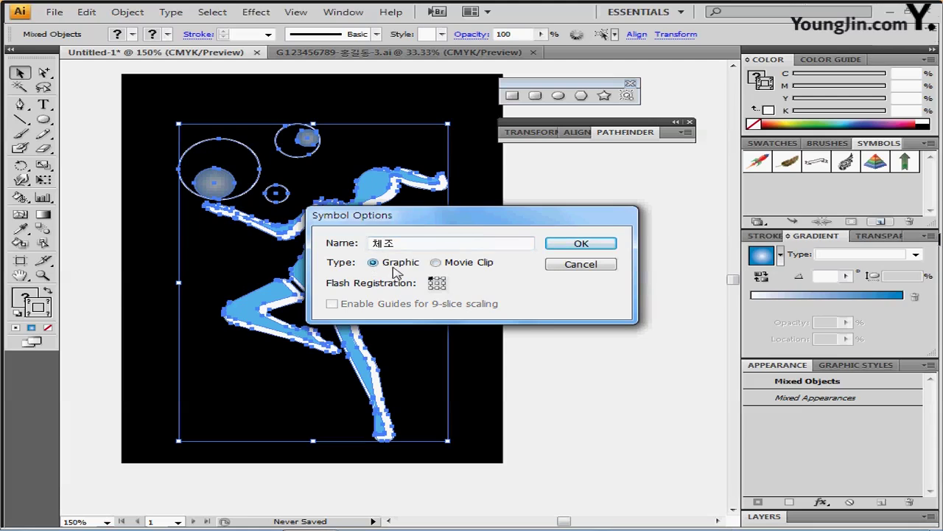
pyautogui.click(605, 246)
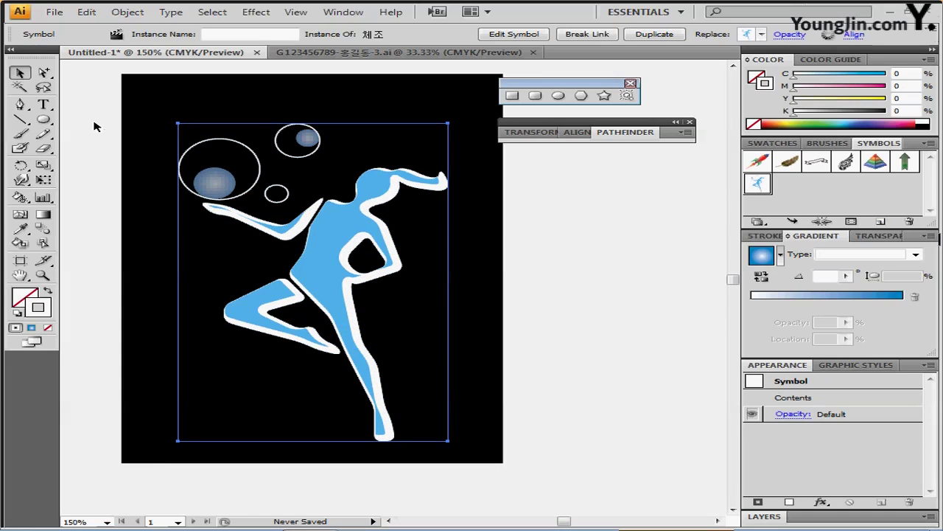
# - Delete the dancer symbol instance and the black background from the canvas and fit the artboard to the window
pyautogui.moveTo(97, 109); pyautogui.dragTo(484, 428)
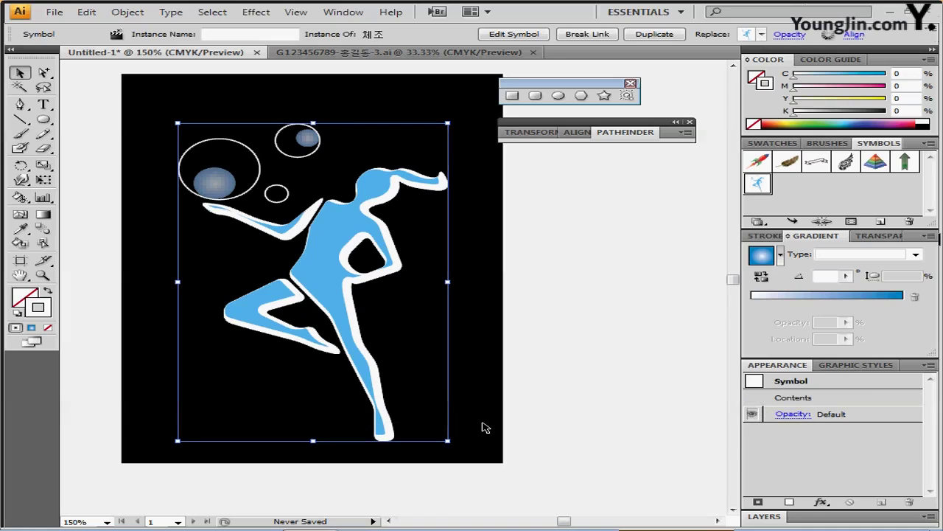
pyautogui.click(484, 427)
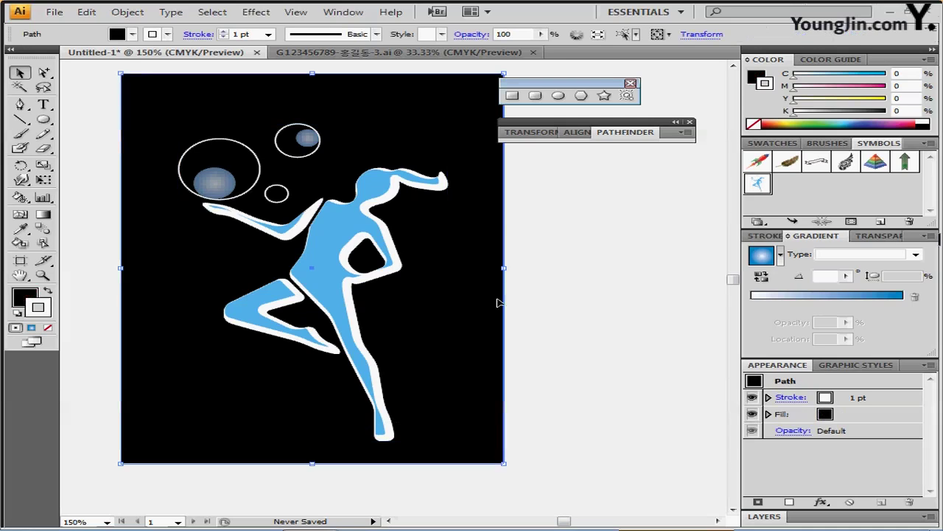
pyautogui.moveTo(98, 114); pyautogui.dragTo(457, 421)
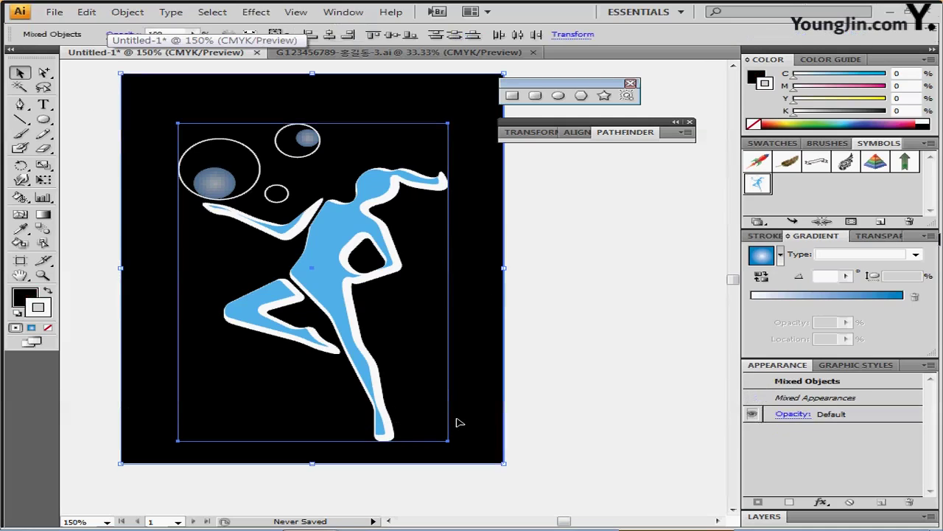
pyautogui.press('Delete')
pyautogui.doubleClick(19, 276)
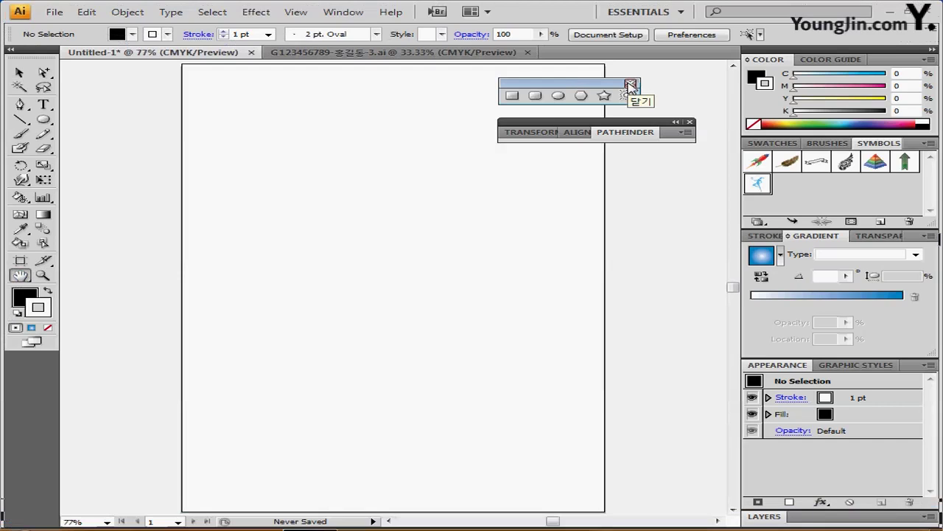
# - Create a 210 × 297 mm rectangle starting at the artboard's top-left corner
pyautogui.click(512, 97)
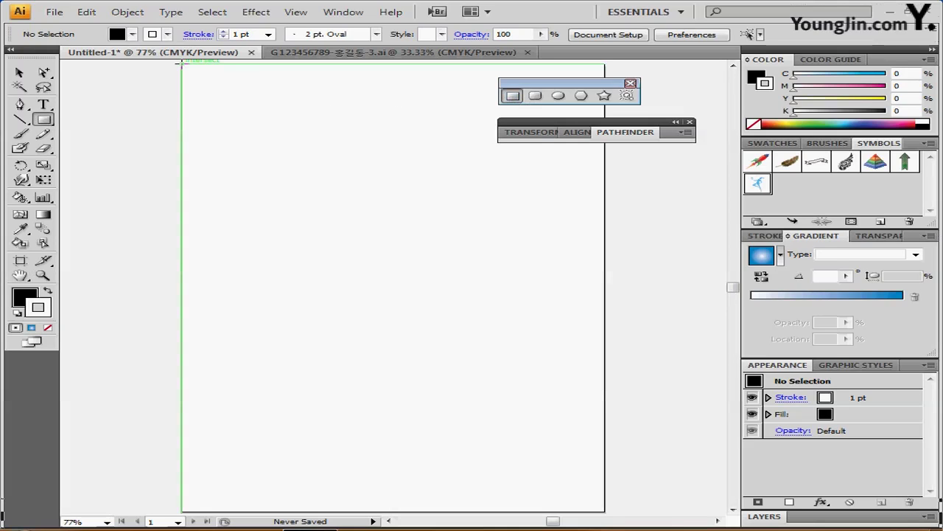
pyautogui.click(181, 64)
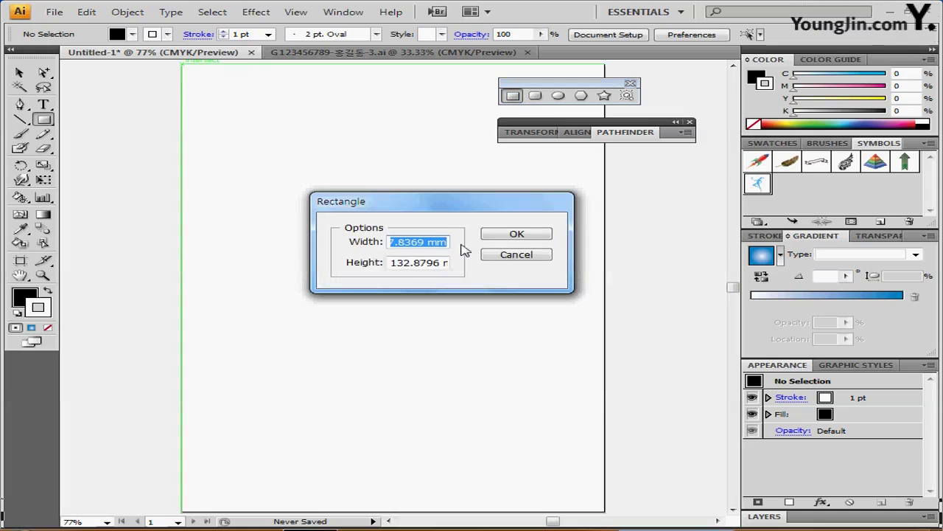
pyautogui.write('210')
pyautogui.press('Tab')
pyautogui.write('29')
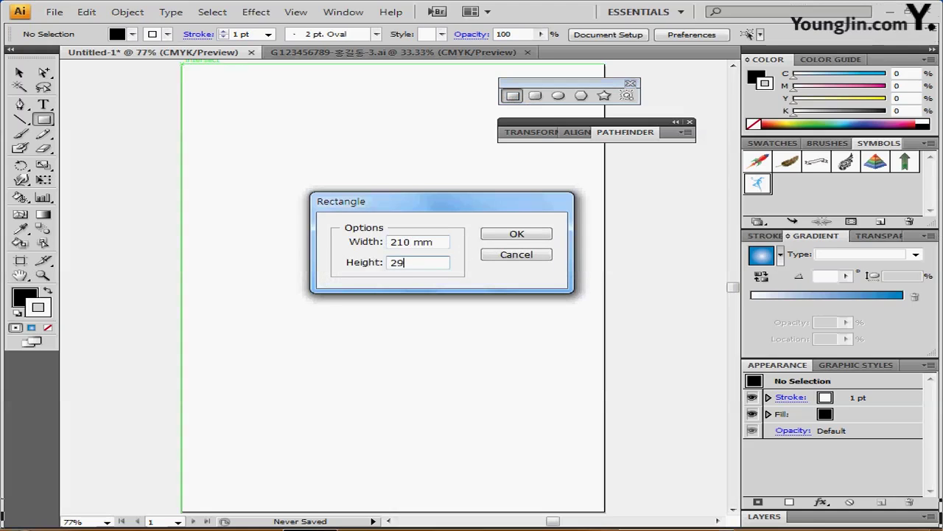
pyautogui.write('7')
pyautogui.click(509, 236)
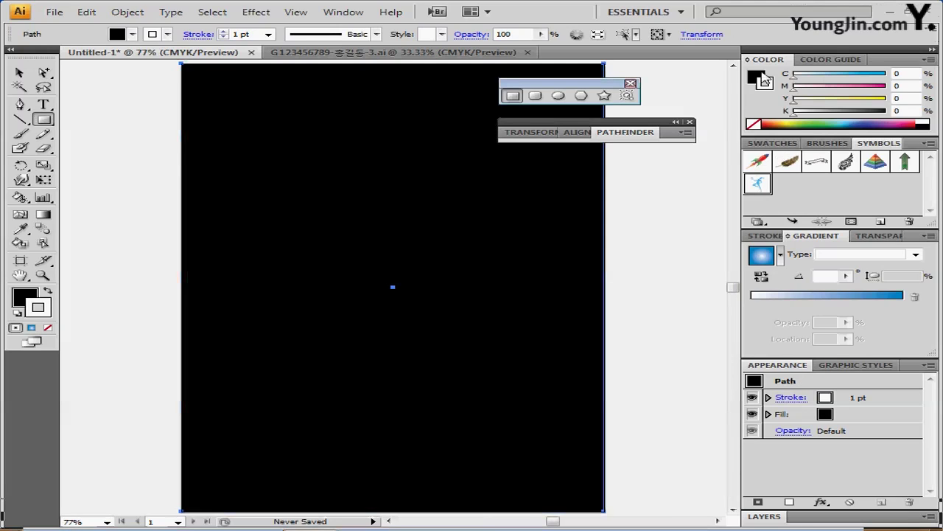
# - Fill the rectangle with CMYK 50, 50, 60, 50 and remove its stroke
pyautogui.click(762, 74)
pyautogui.click(908, 74)
pyautogui.write('50')
pyautogui.press('Tab')
pyautogui.write('50')
pyautogui.press('Tab')
pyautogui.write('60')
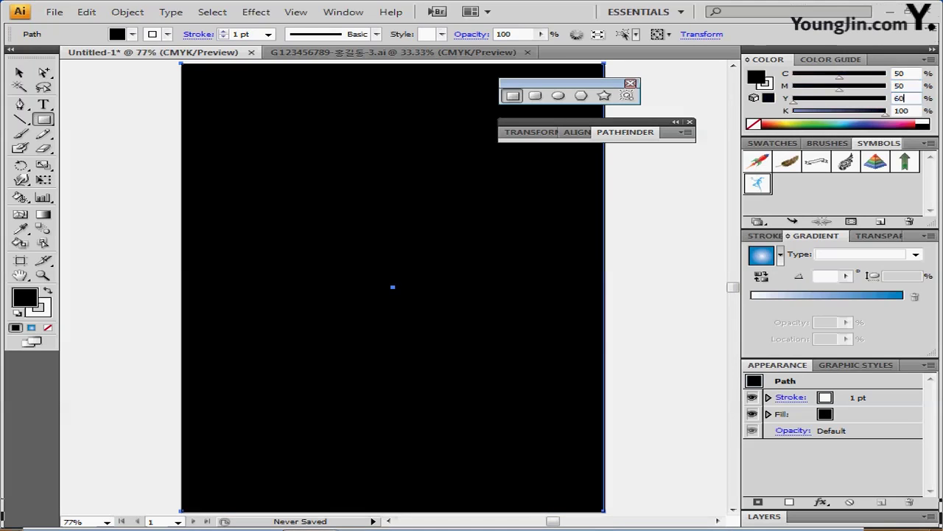
pyautogui.press('Tab')
pyautogui.write('60')
pyautogui.press('Return')
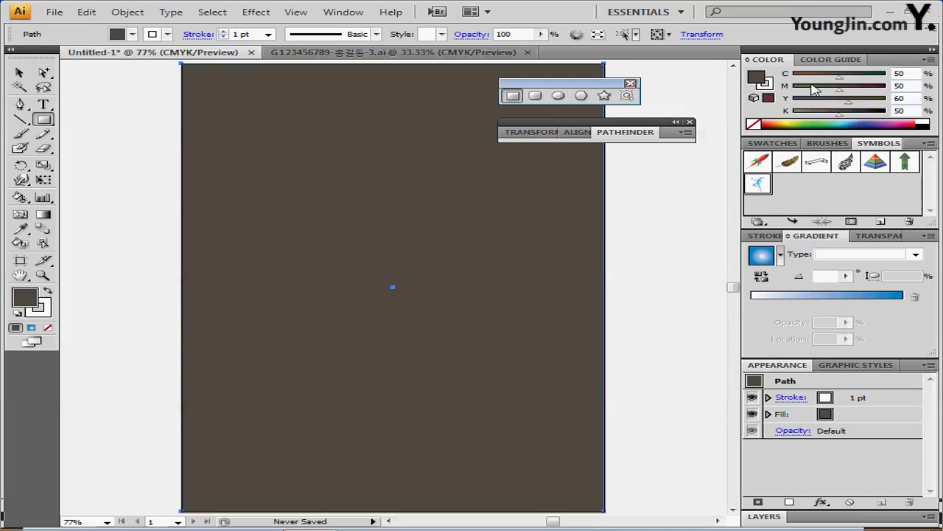
pyautogui.click(753, 124)
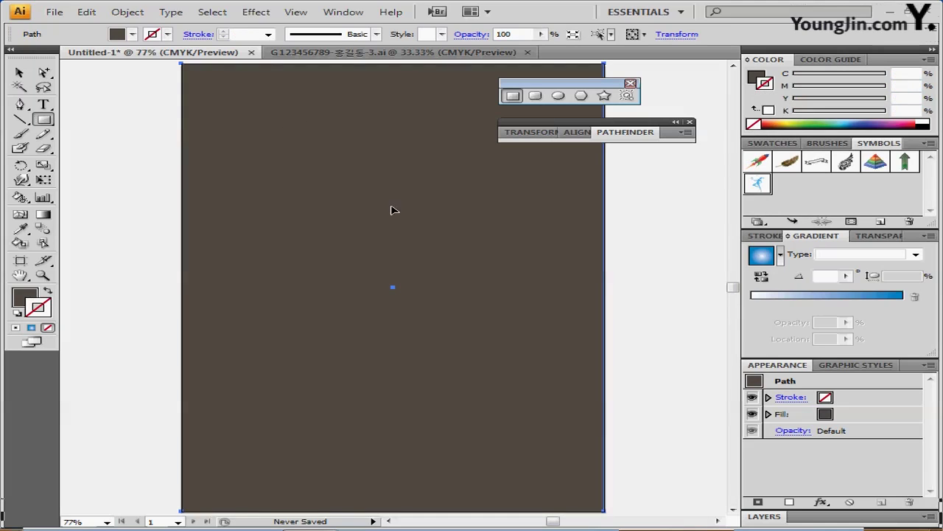
# - Show the guides and add a mesh point to the rectangle just below and left of the upper guide intersection
pyautogui.click(23, 217)
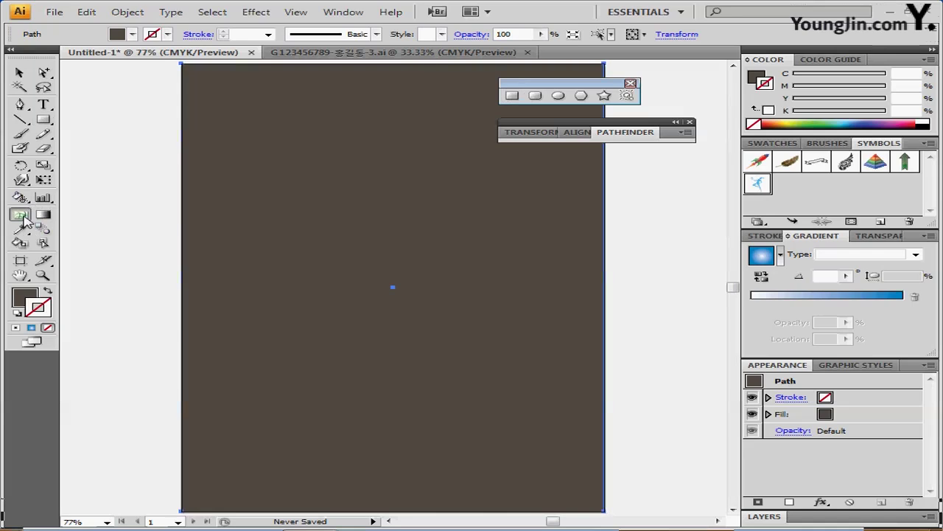
pyautogui.hotkey('ctrl', ';')
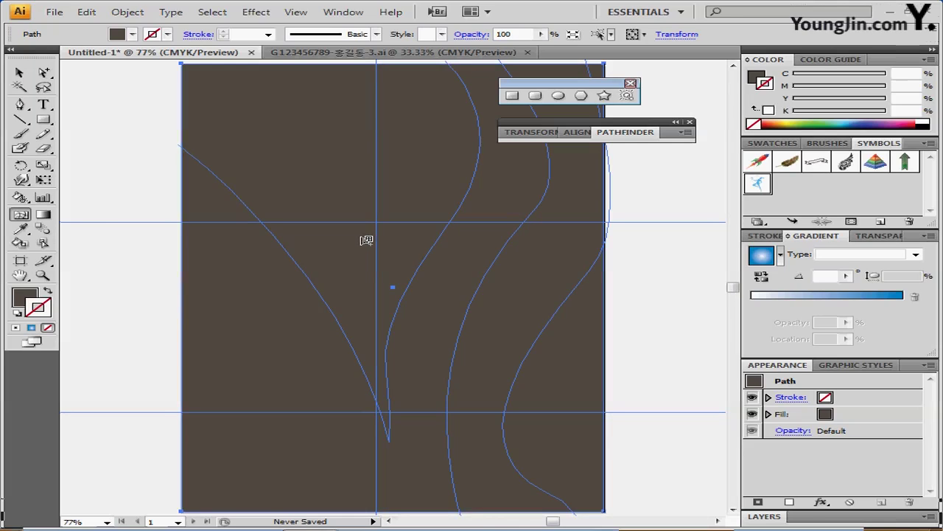
pyautogui.click(362, 237)
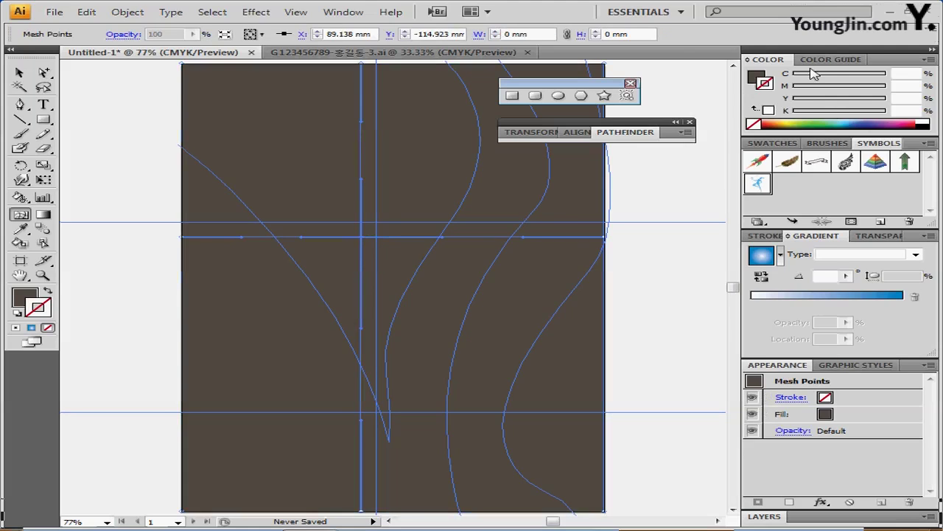
# - Set the mesh point's fill colour to CMYK 0, 0, 20, 50
pyautogui.press('x')
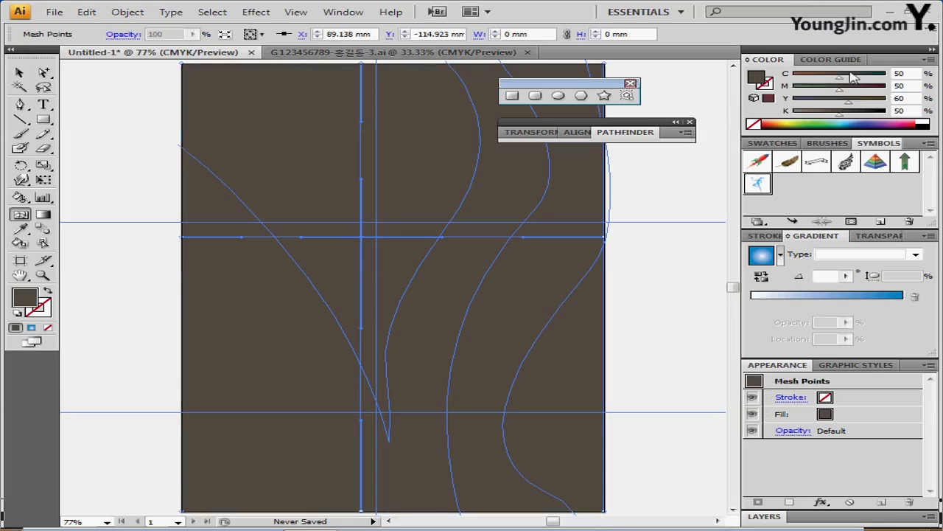
pyautogui.moveTo(844, 76); pyautogui.dragTo(774, 77)
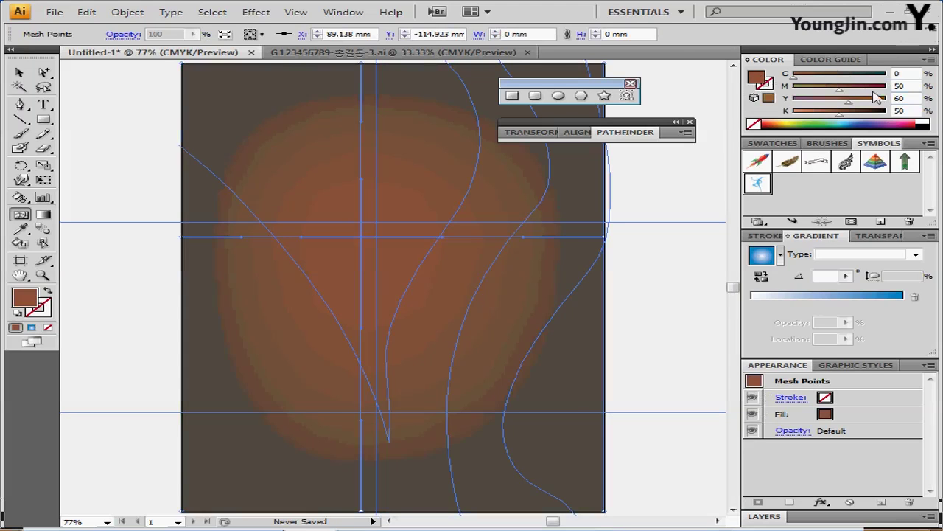
pyautogui.moveTo(844, 89); pyautogui.dragTo(769, 95)
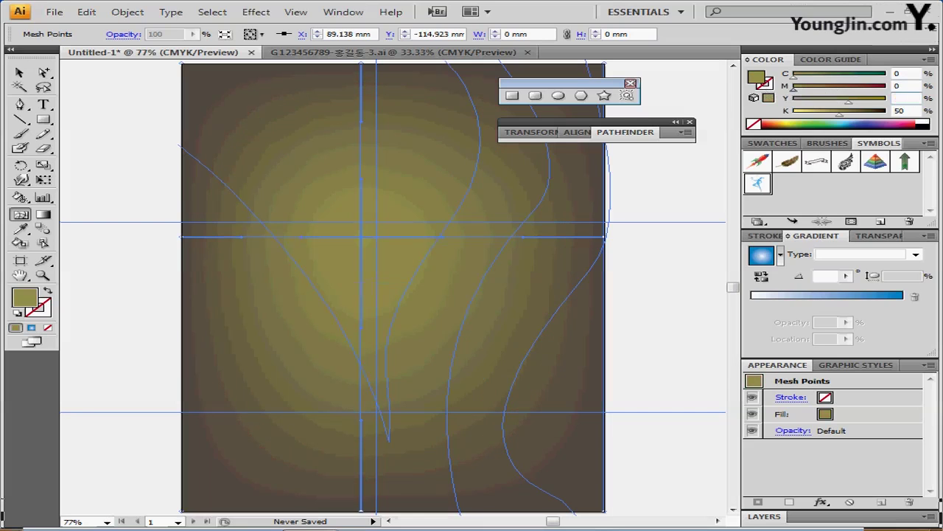
pyautogui.press('Tab')
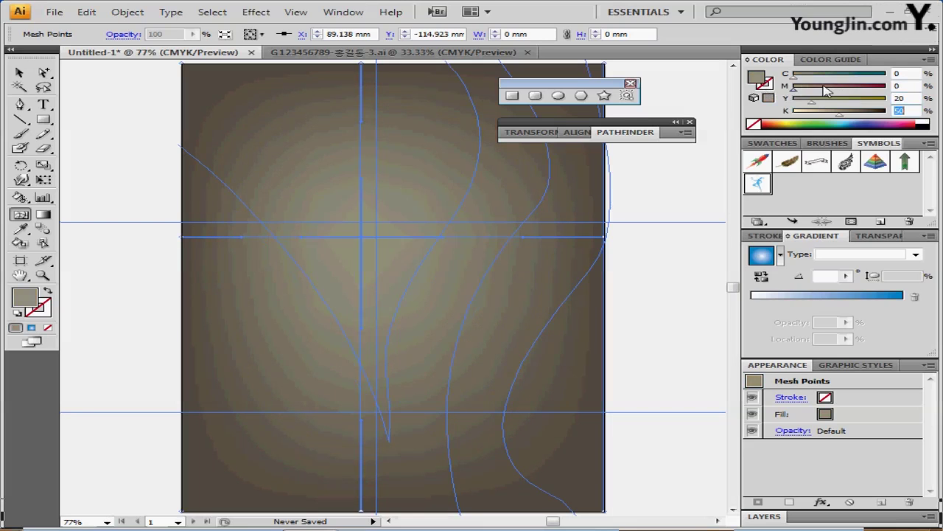
pyautogui.press('Return')
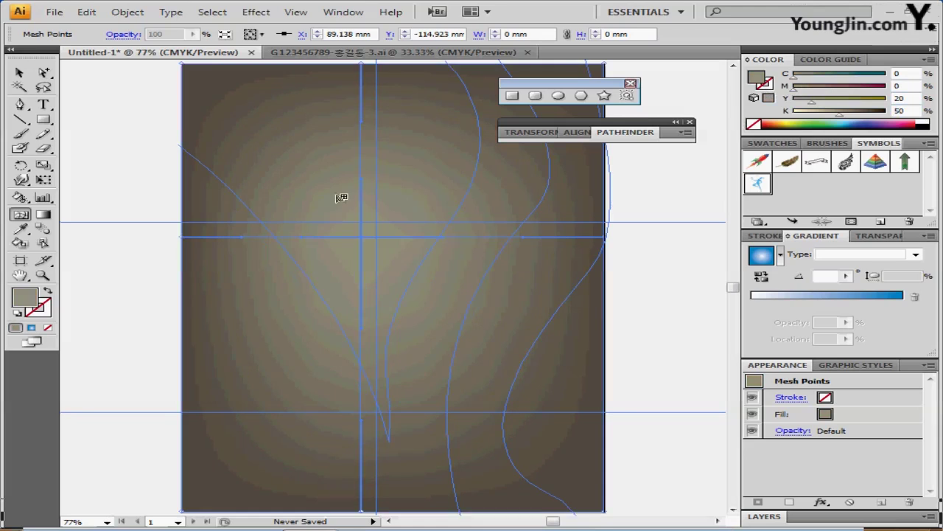
# - Tilt the mesh point's vertical direction handles diagonally so the upper handle leans right, and deselect the mesh
pyautogui.click(364, 238)
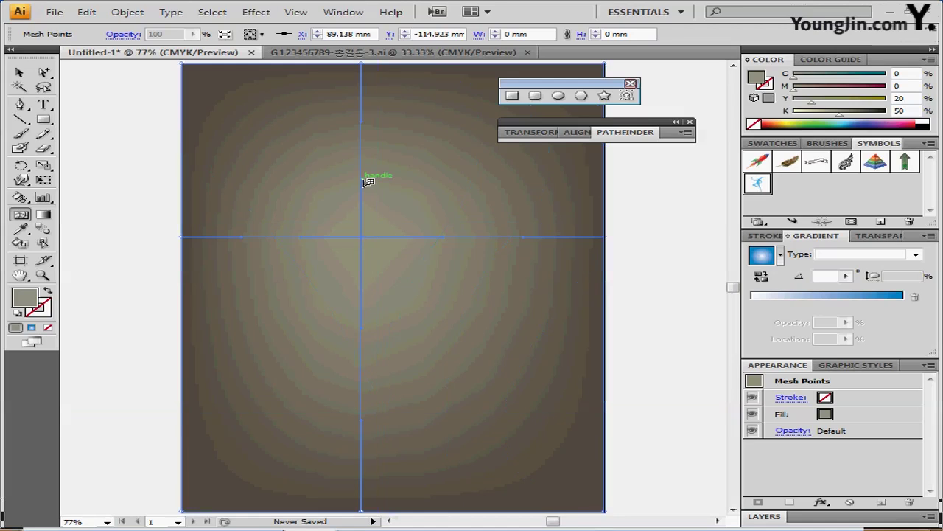
pyautogui.moveTo(362, 179); pyautogui.dragTo(424, 160)
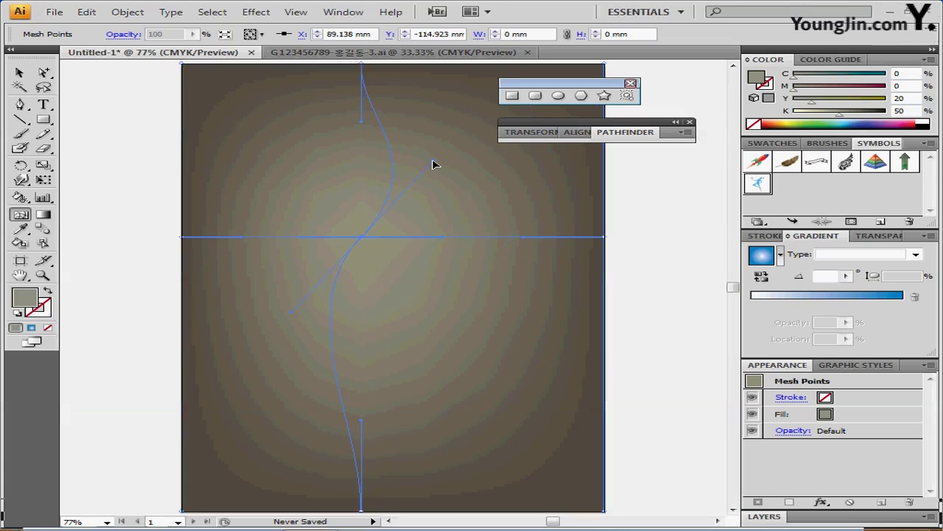
pyautogui.moveTo(433, 164); pyautogui.dragTo(437, 167)
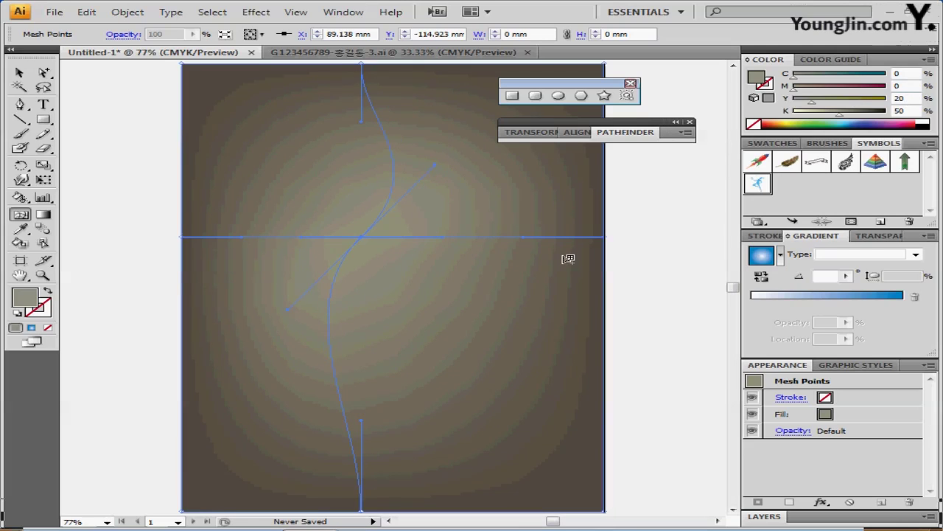
pyautogui.click(652, 250)
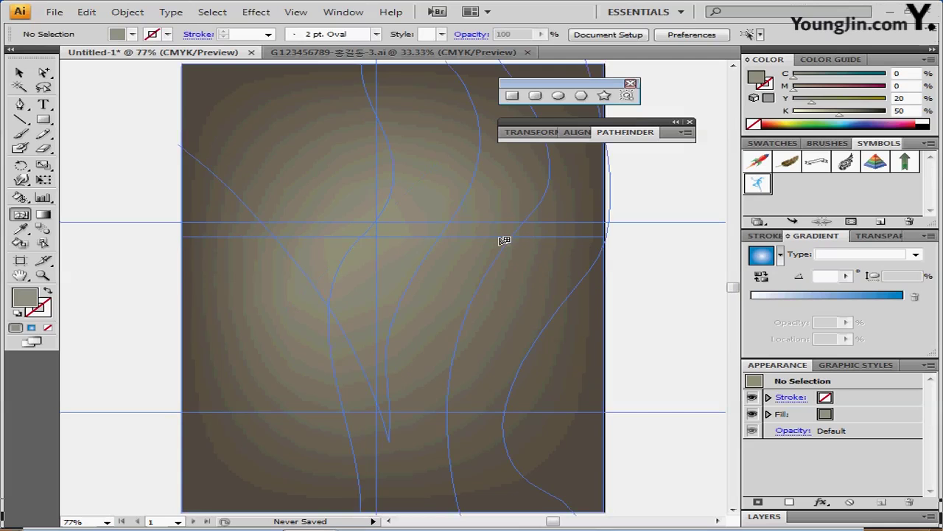
# - With the Pen tool, draw straight edges just outside the page, from the inner wavy guide's upper end clockwise around to the left curve's start
pyautogui.hscroll(4, 354, 217)
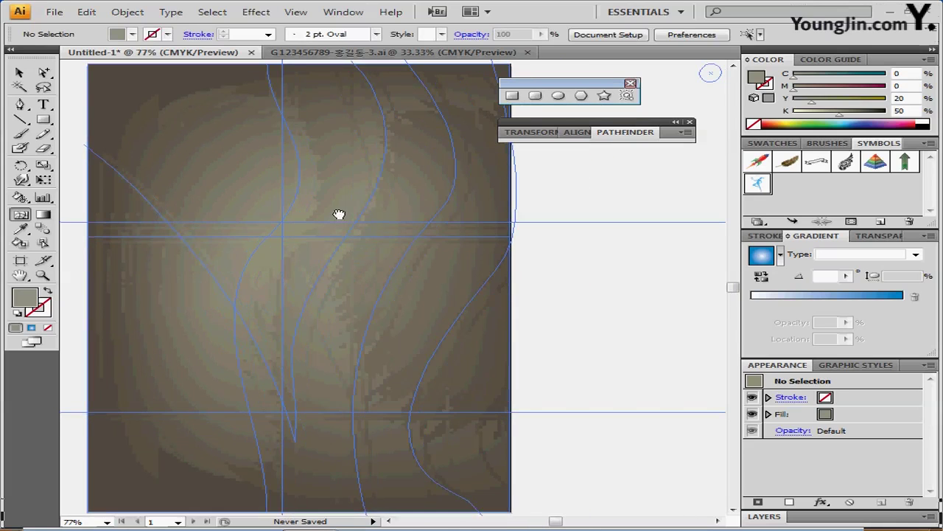
pyautogui.click(20, 104)
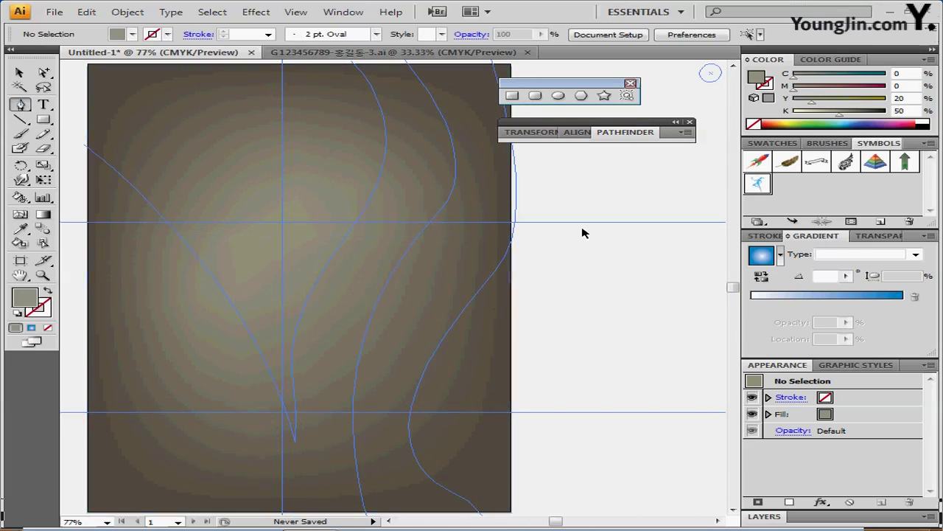
pyautogui.moveTo(559, 83); pyautogui.dragTo(626, 78)
pyautogui.moveTo(587, 129); pyautogui.dragTo(623, 131)
pyautogui.keyDown('ctrl'); pyautogui.keyDown('alt'); pyautogui.click(329, 189); pyautogui.keyUp('alt'); pyautogui.keyUp('ctrl')
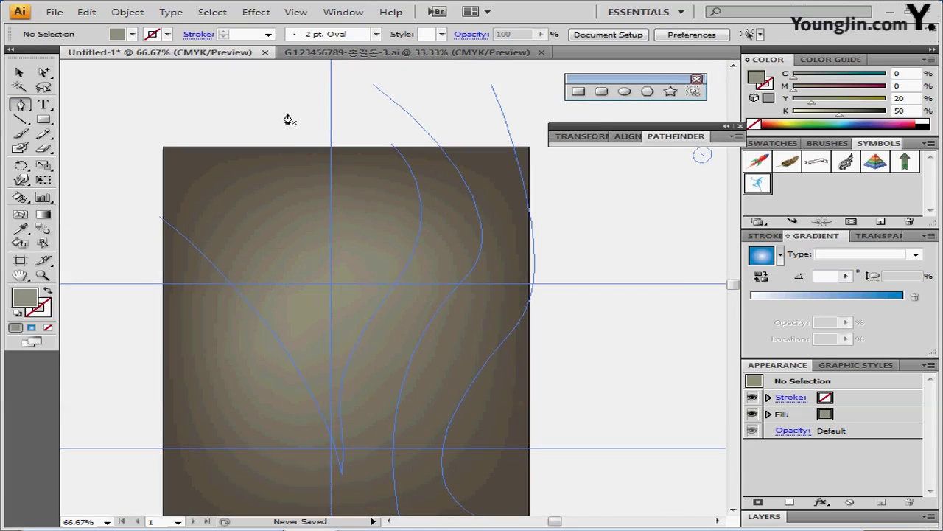
pyautogui.click(391, 144)
pyautogui.scroll(-3, 560, 317)
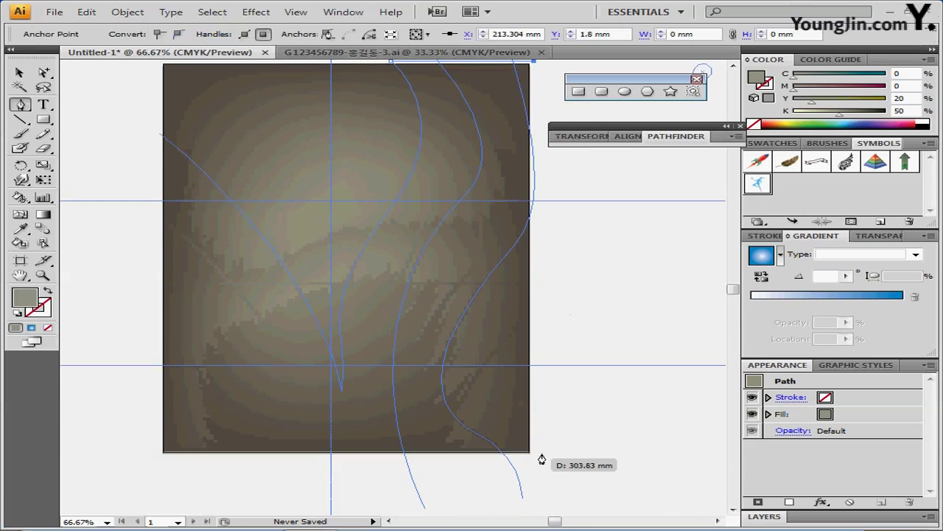
pyautogui.click(531, 452)
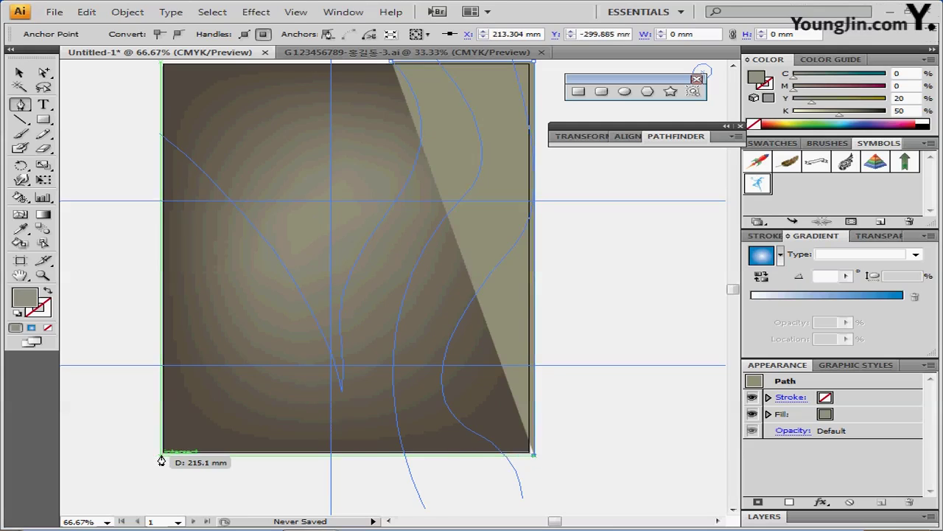
pyautogui.click(162, 455)
pyautogui.click(160, 135)
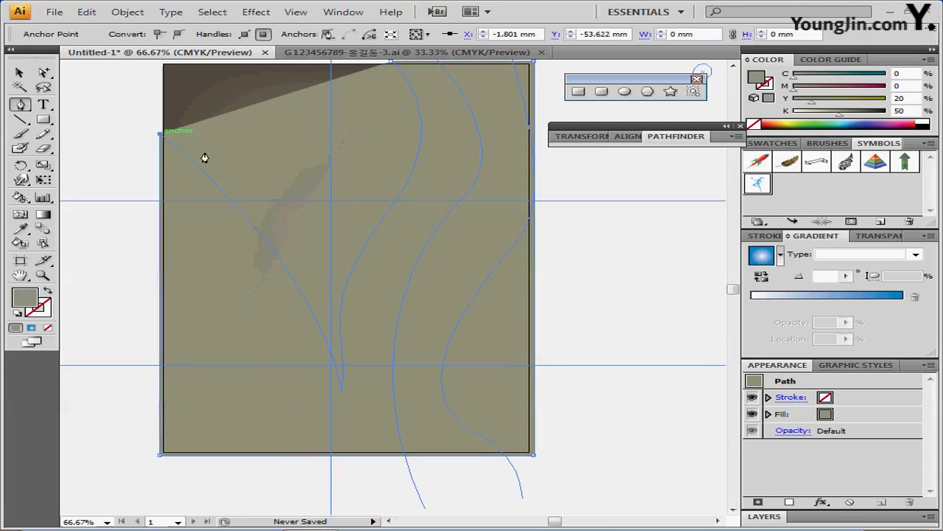
# - Trace the left guide curve down to its pointed tip and the inner wavy guide back up, closing the path at its start
pyautogui.keyDown('ctrl'); pyautogui.click(273, 261); pyautogui.keyUp('ctrl')
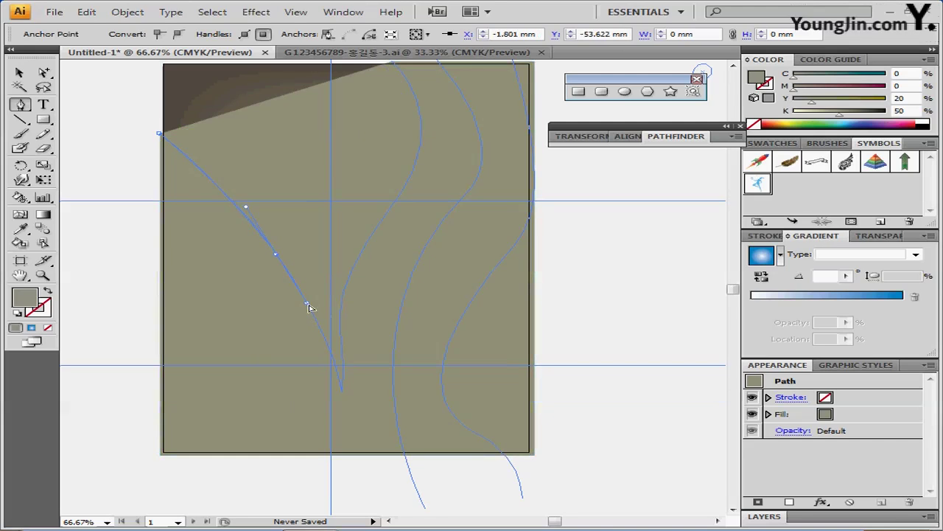
pyautogui.moveTo(329, 320); pyautogui.dragTo(420, 255)
pyautogui.scroll(3, 369, 246)
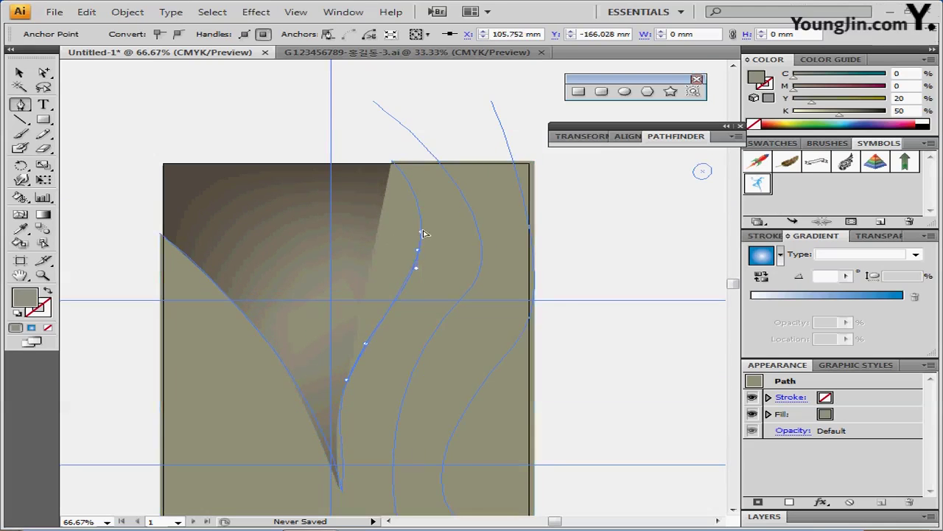
pyautogui.moveTo(425, 218); pyautogui.dragTo(390, 165)
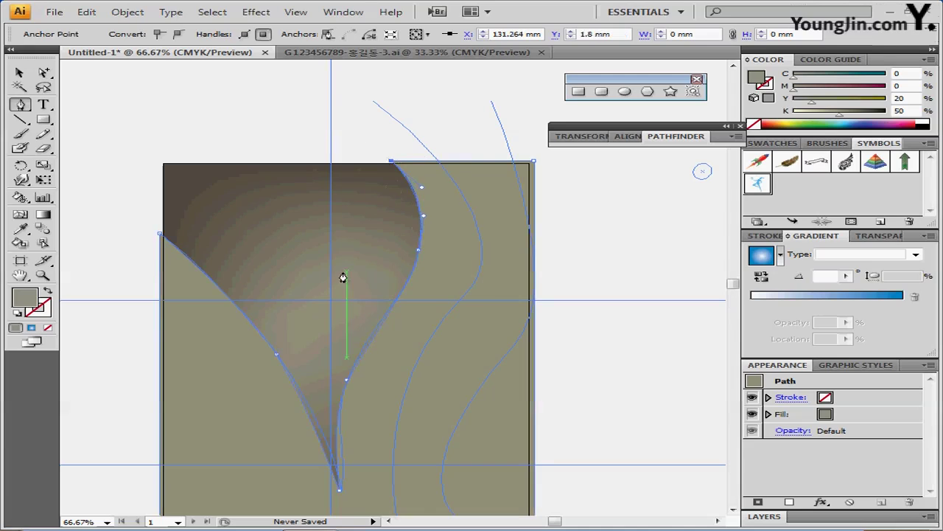
# - Fine-tune the left curve's middle anchor and the pointed tip's anchor with the Direct Selection tool to match the guide
pyautogui.scroll(-5, 344, 273)
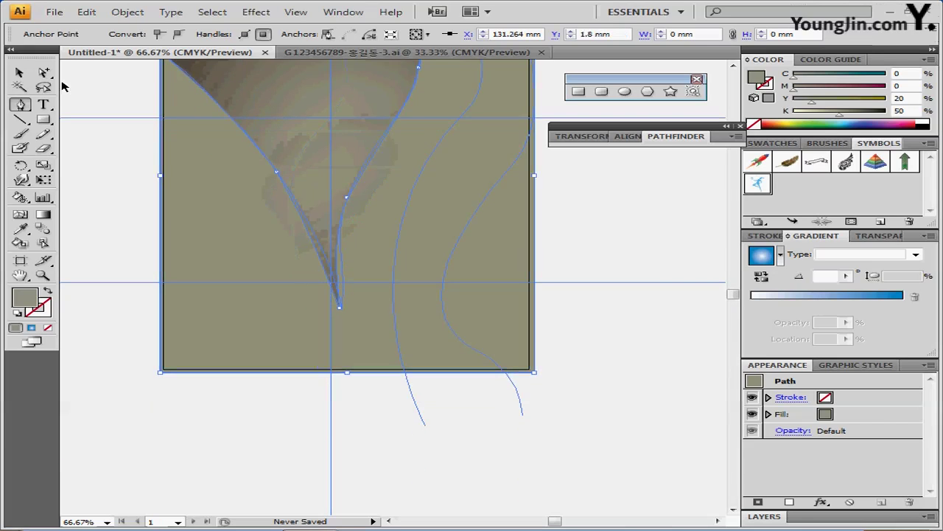
pyautogui.click(43, 72)
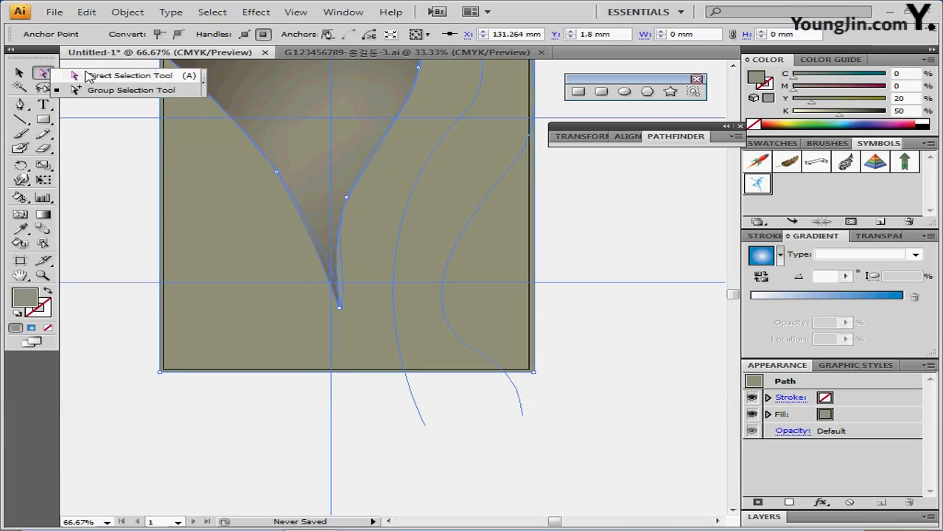
pyautogui.click(284, 186)
pyautogui.click(275, 174)
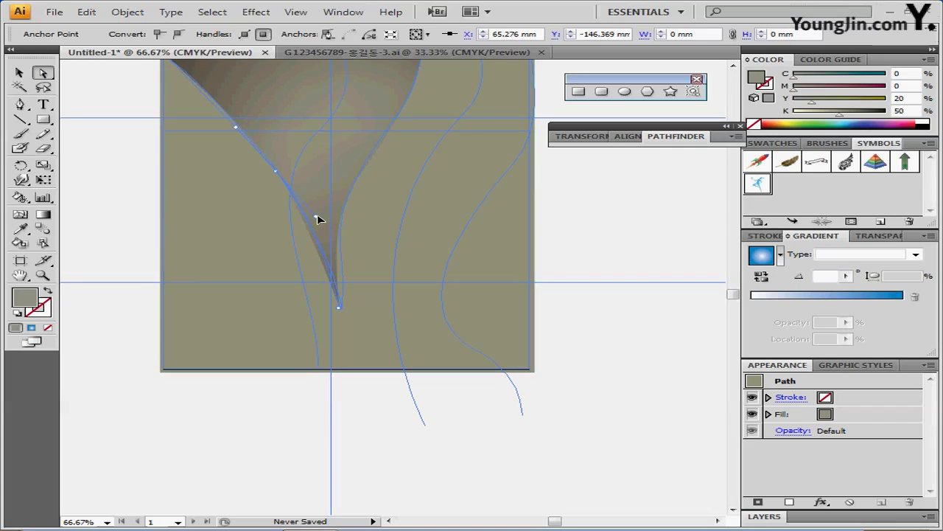
pyautogui.scroll(5, 295, 258)
pyautogui.moveTo(270, 255); pyautogui.dragTo(267, 258)
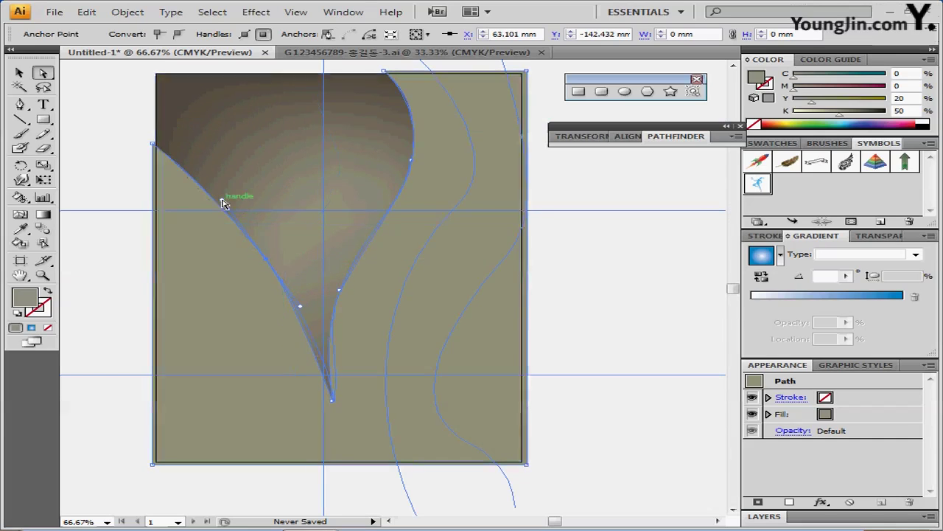
pyautogui.moveTo(333, 400); pyautogui.dragTo(333, 398)
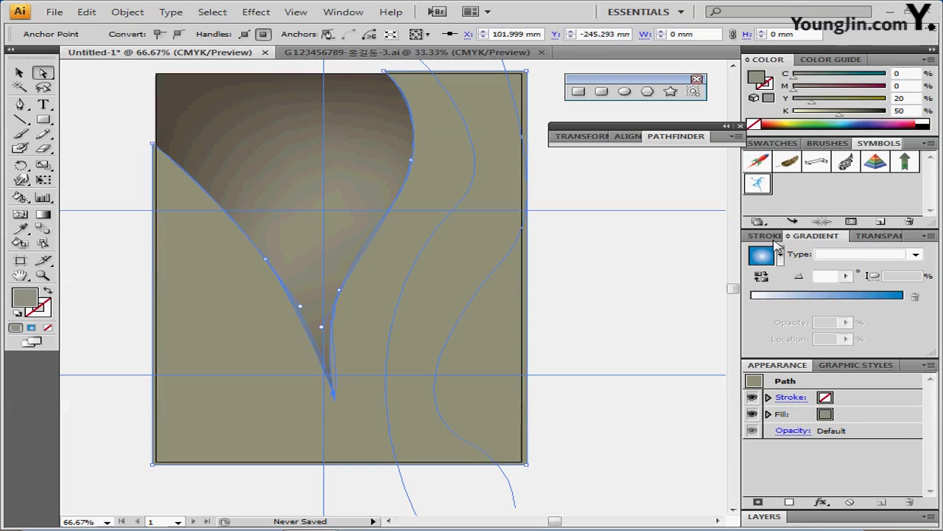
# - Fill the traced shape with a linear gradient at an angle of -125°
pyautogui.click(759, 262)
pyautogui.click(862, 255)
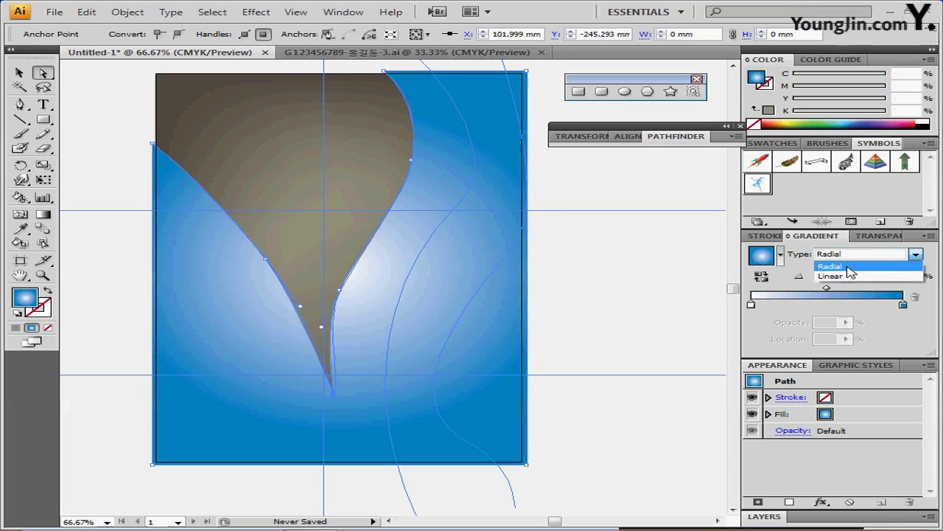
pyautogui.click(848, 275)
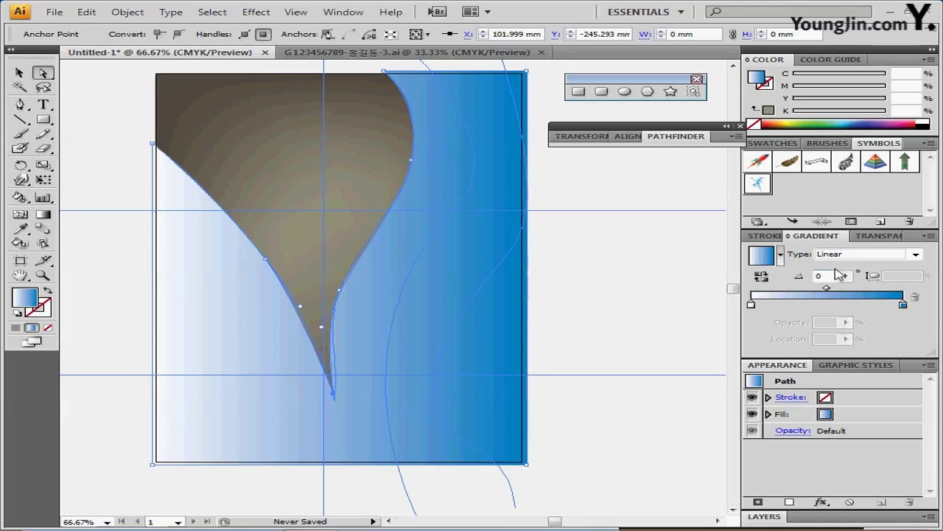
pyautogui.click(825, 276)
pyautogui.write('-125')
pyautogui.press('Return')
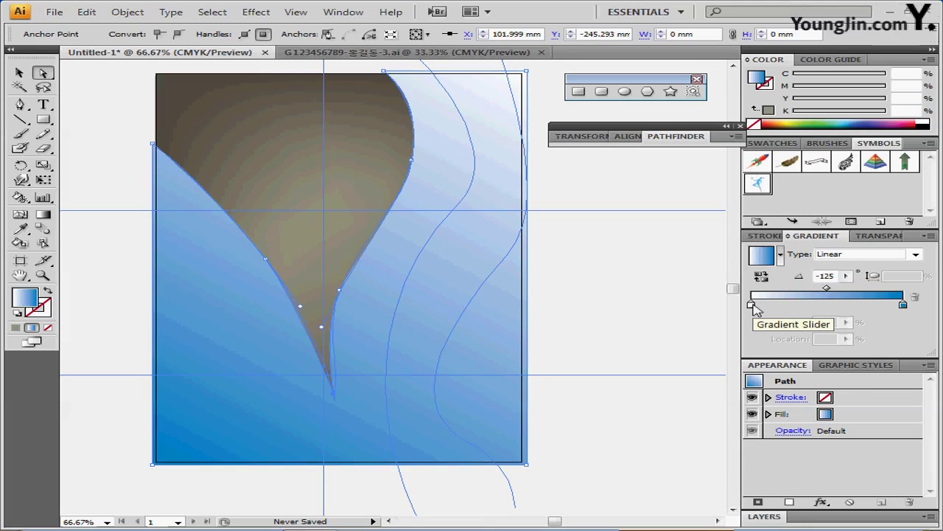
# - Set the first gradient stop's colour to CMYK 80, 30, 0, 100
pyautogui.doubleClick(753, 305)
pyautogui.doubleClick(907, 336)
pyautogui.write('80')
pyautogui.press('Tab')
pyautogui.write('30')
pyautogui.press('Tab')
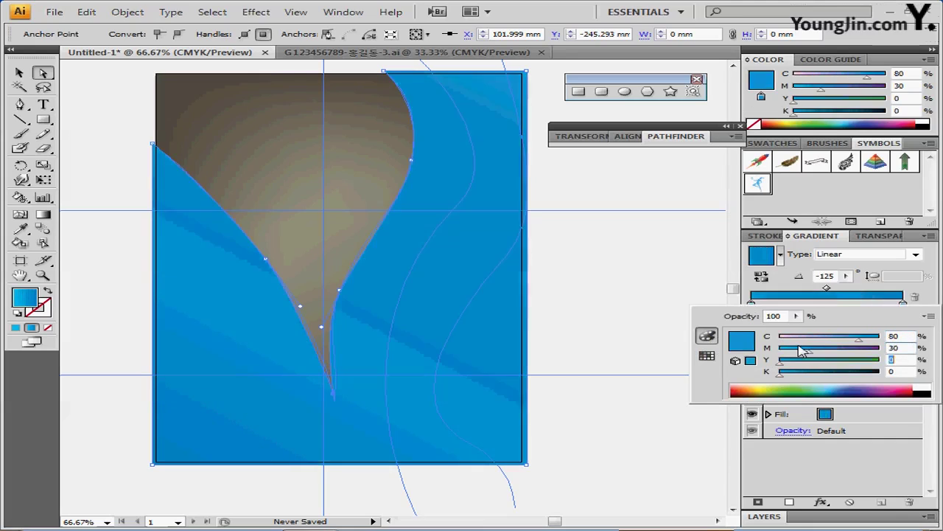
pyautogui.press('Tab')
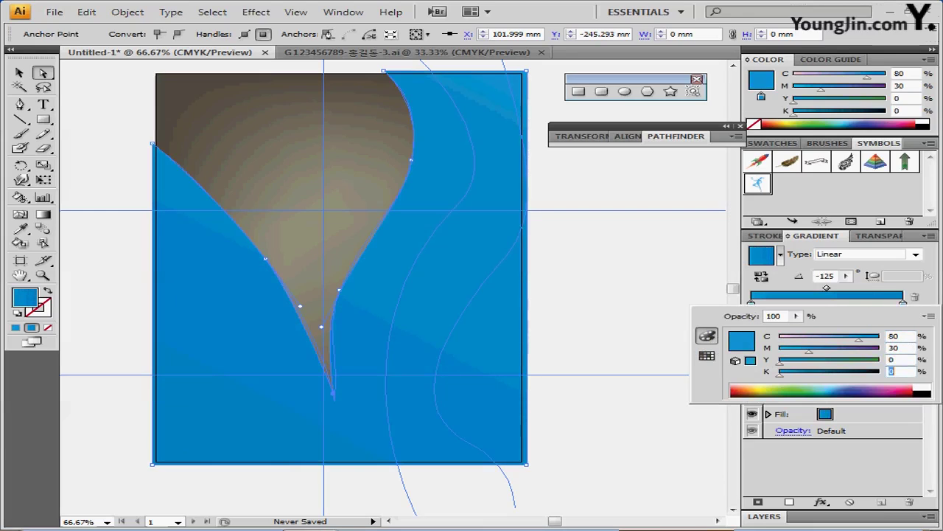
pyautogui.write('100')
pyautogui.press('Return')
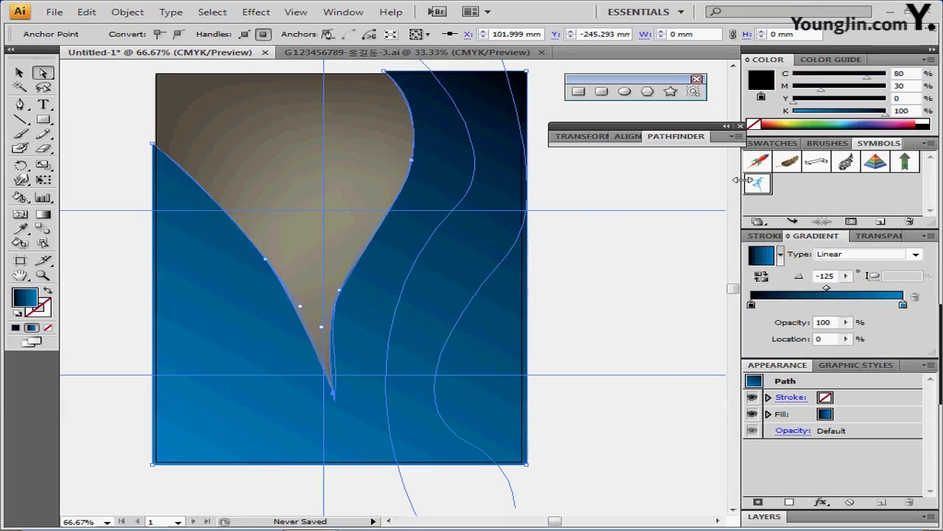
# - Add a middle gradient stop at about 50% and set its colour to CMYK 100, 50, 0, 0
pyautogui.click(828, 304)
pyautogui.click(828, 305)
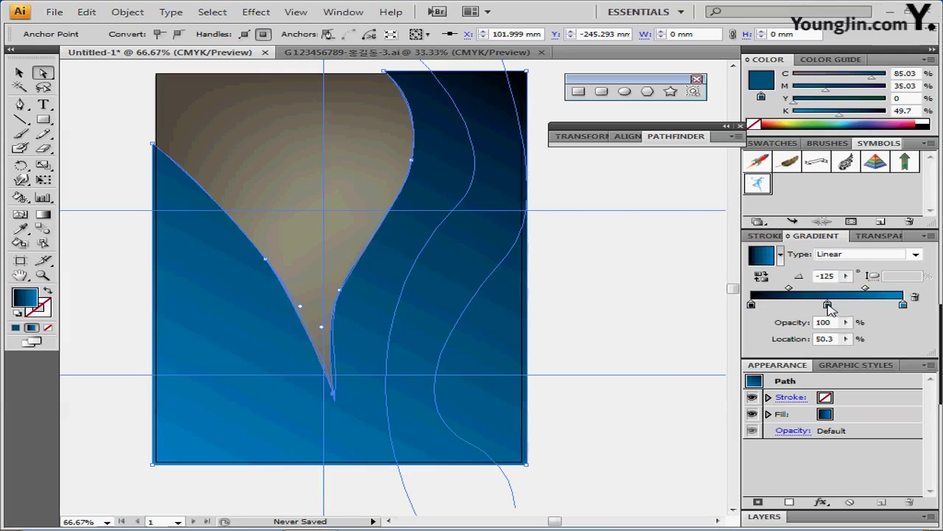
pyautogui.doubleClick(828, 305)
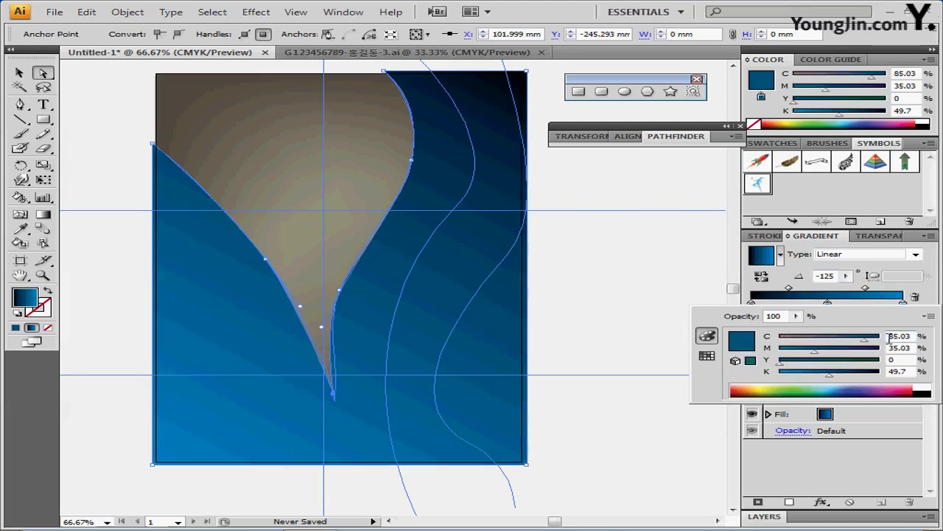
pyautogui.write('100')
pyautogui.press('Tab')
pyautogui.write('50')
pyautogui.press('Return')
pyautogui.press('Tab')
pyautogui.press('Tab')
pyautogui.write('0')
pyautogui.press('Return')
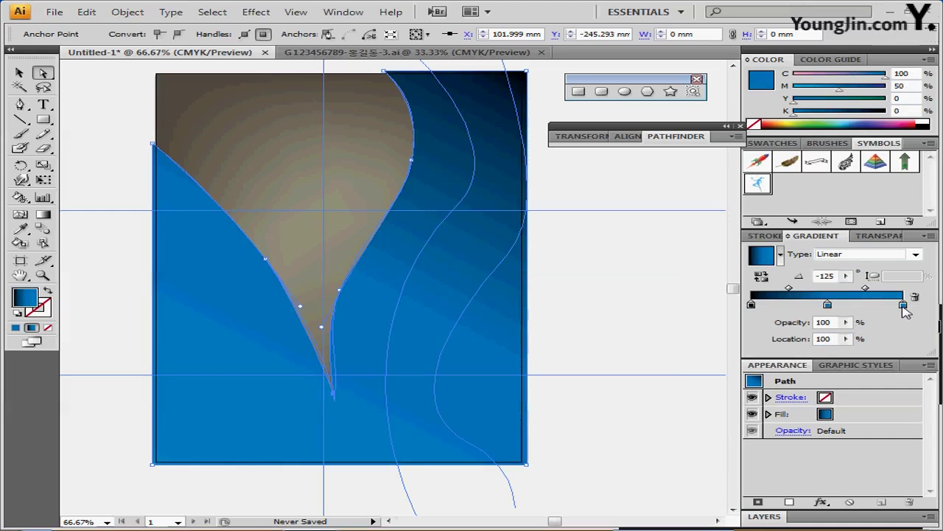
# - Open the last gradient stop's colour values, then add an extra stop at about 76% and remove it
pyautogui.doubleClick(904, 305)
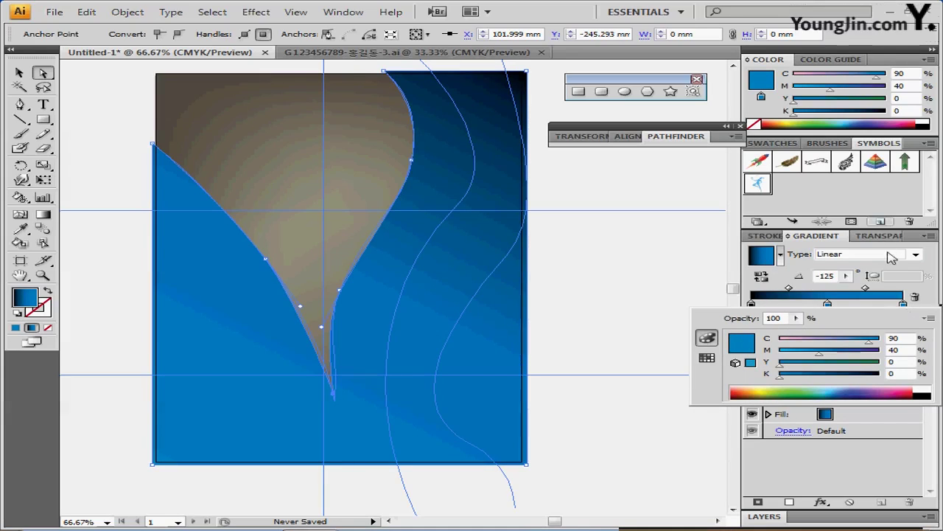
pyautogui.click(894, 338)
pyautogui.click(866, 306)
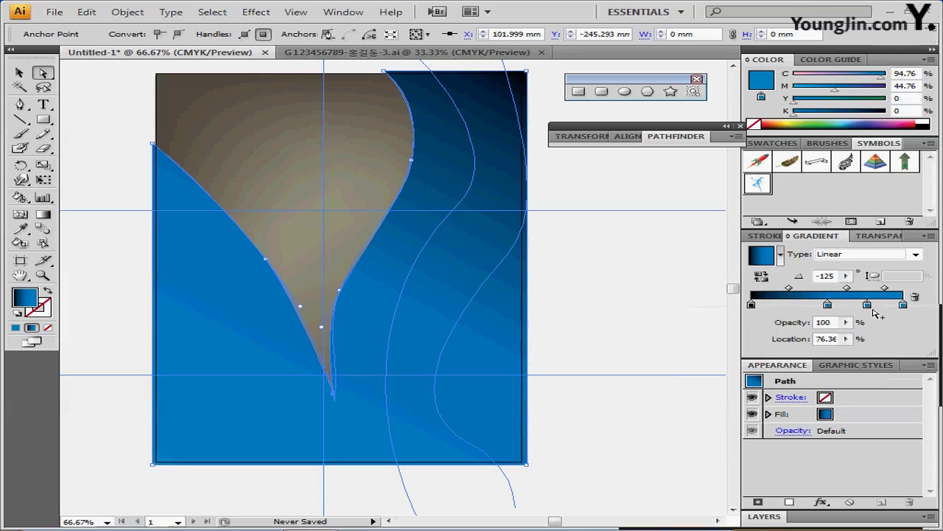
pyautogui.moveTo(868, 305); pyautogui.dragTo(879, 346)
pyautogui.click(752, 305)
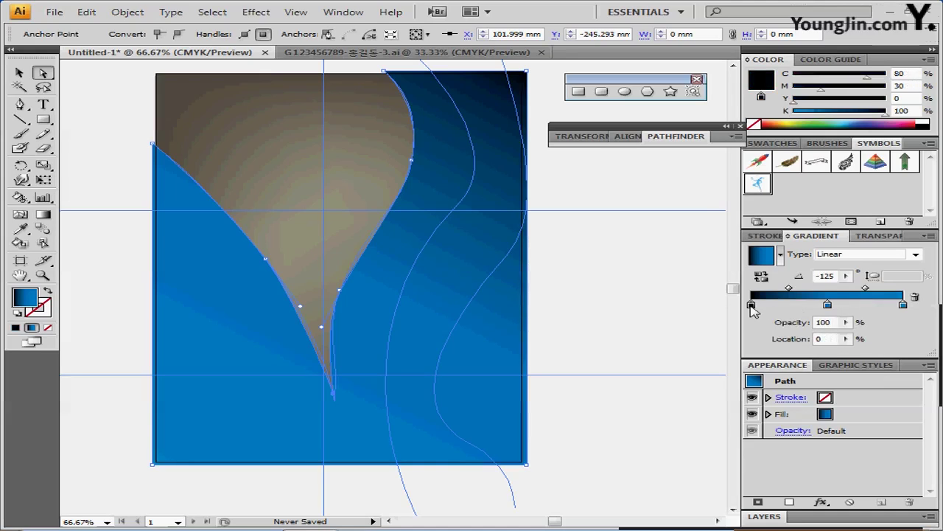
# - Copy the first gradient stop's colour onto the last stop and set the middle stop's location to 40%
pyautogui.moveTo(752, 305); pyautogui.dragTo(904, 306)
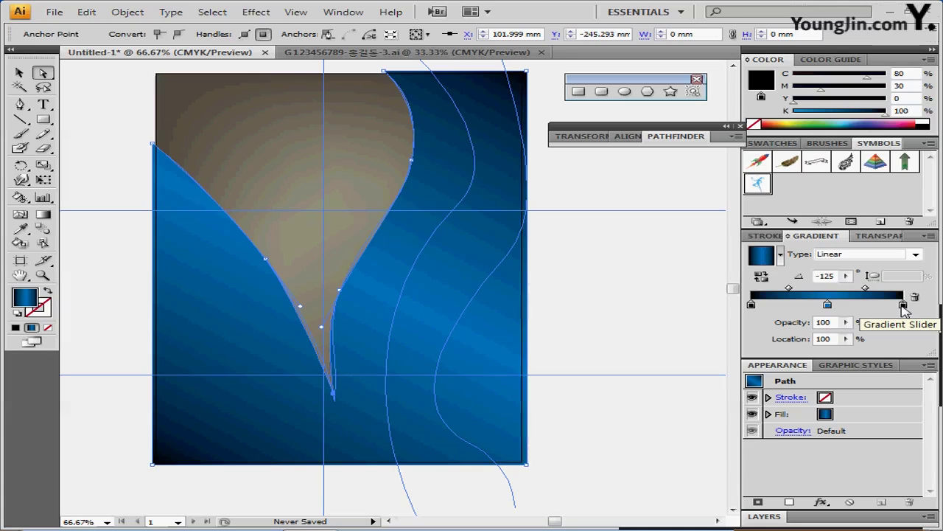
pyautogui.click(828, 305)
pyautogui.moveTo(830, 307); pyautogui.dragTo(790, 309)
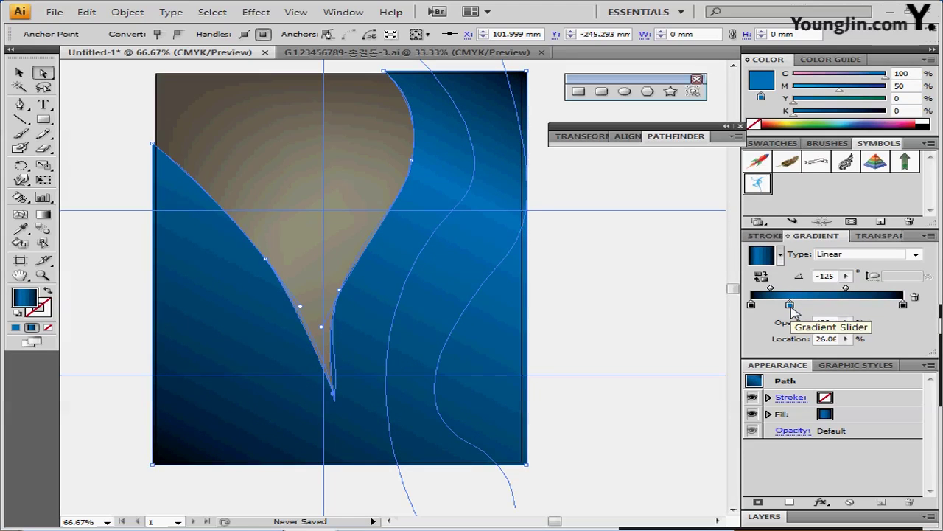
pyautogui.write('40')
pyautogui.press('Return')
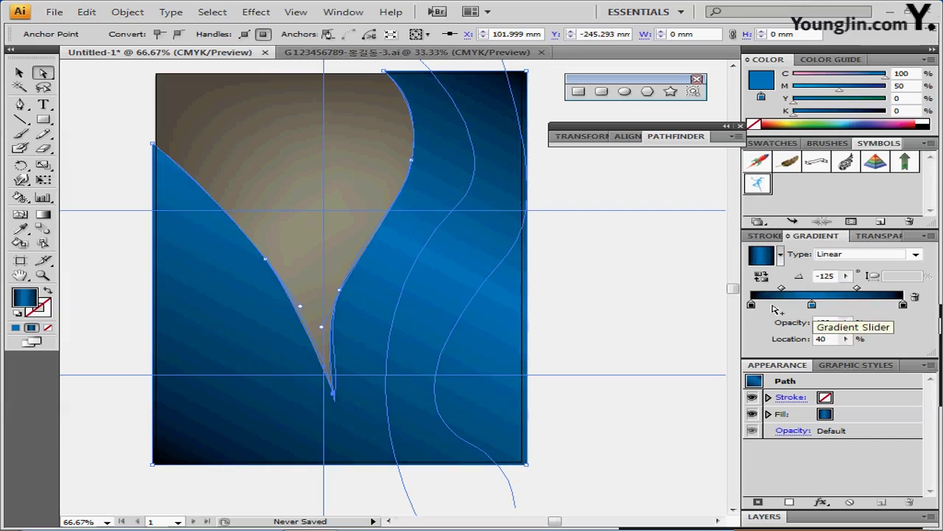
# - Hide the guides and clear the selection of the blue gradient shape
pyautogui.click(248, 356)
pyautogui.hotkey('ctrl', ';')
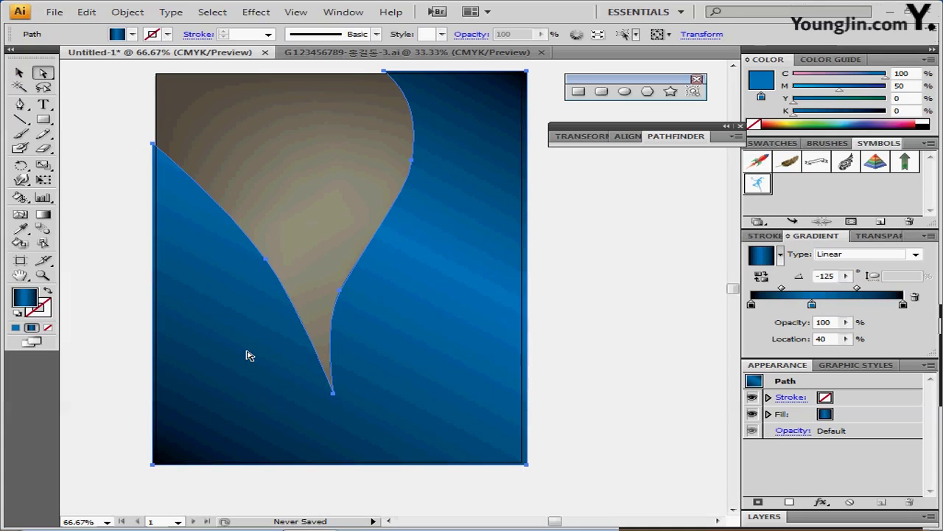
pyautogui.hotkey('ctrl', ';')
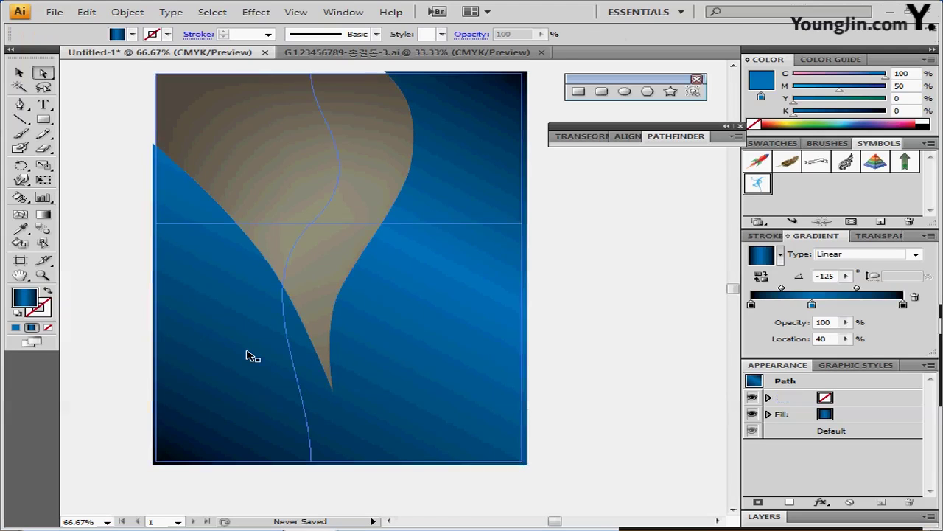
pyautogui.hotkey('ctrl', 'shift', 'a')
pyautogui.hotkey('ctrl', ';')
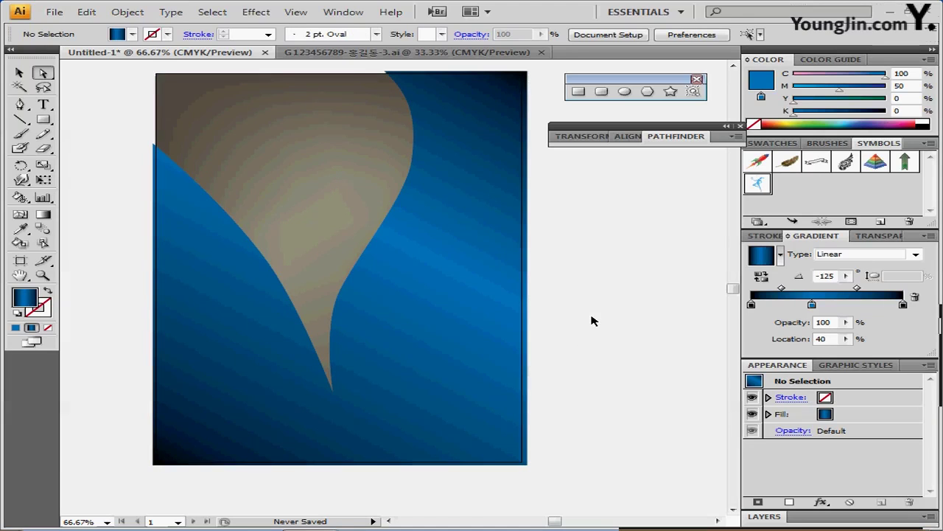
# - Place a copy of the blue gradient shape directly in front of it and set the copy's fill to None
pyautogui.hotkey('ctrl', 'a')
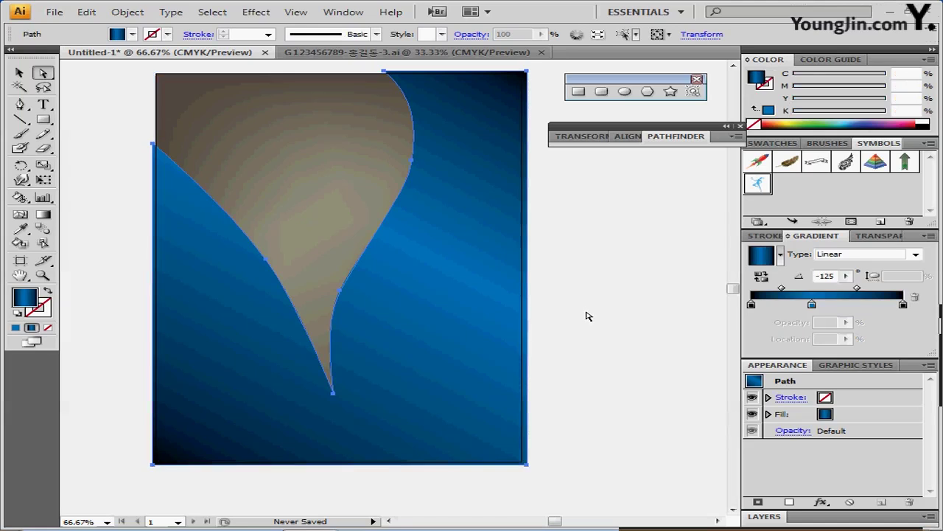
pyautogui.click(753, 125)
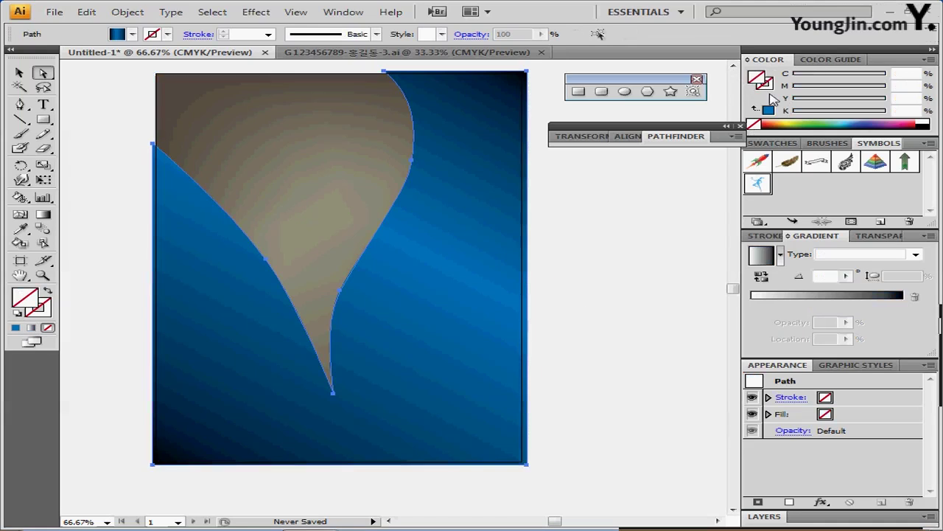
# - Set the copied outline's stroke colour to CMYK 100, 0, 20, 0
pyautogui.click(770, 86)
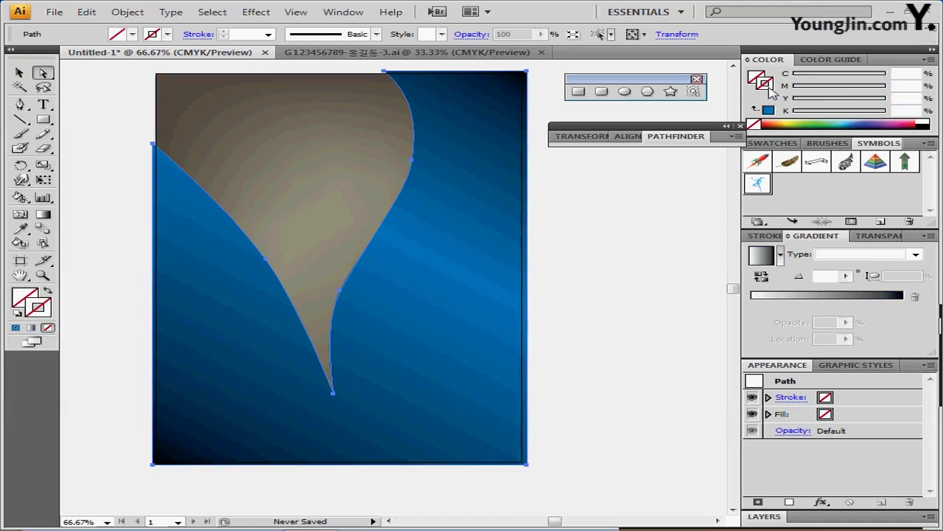
pyautogui.click(911, 73)
pyautogui.write('100')
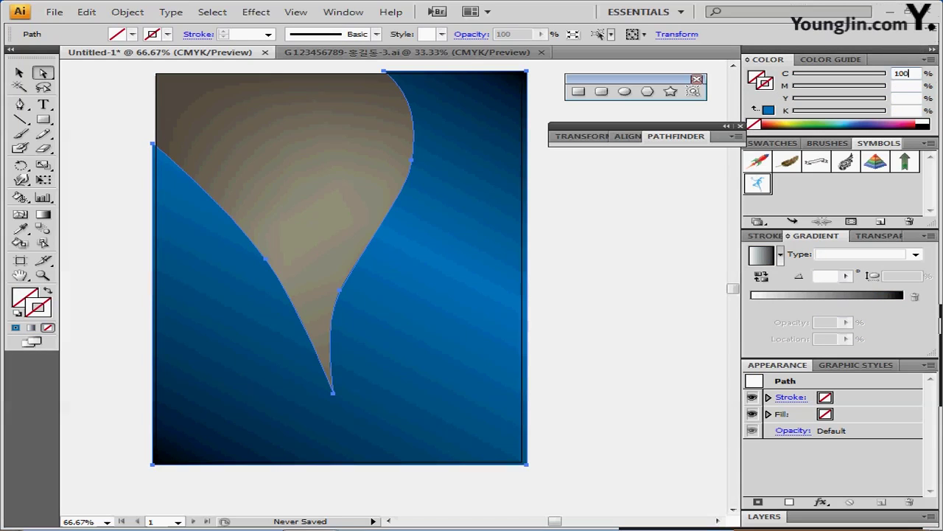
pyautogui.press('capslock')
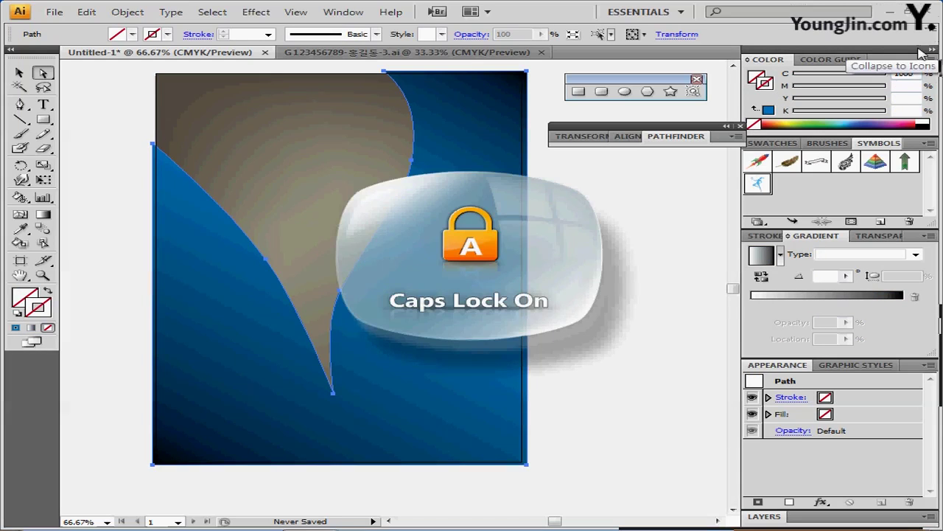
pyautogui.press('capslock')
pyautogui.press('capslock')
pyautogui.press('Tab')
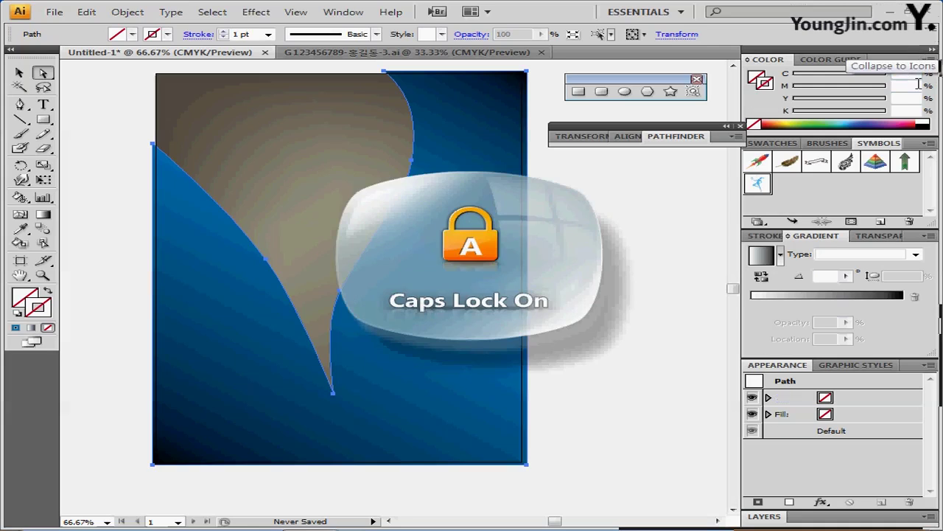
pyautogui.write('50')
pyautogui.press('Return')
pyautogui.press('capslock')
pyautogui.write('0')
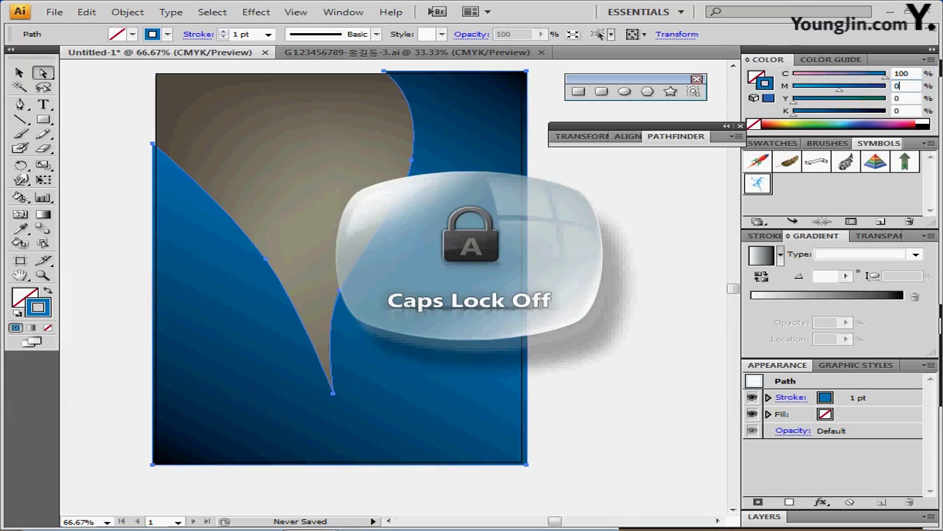
pyautogui.press('Tab')
pyautogui.write('20')
pyautogui.press('Tab')
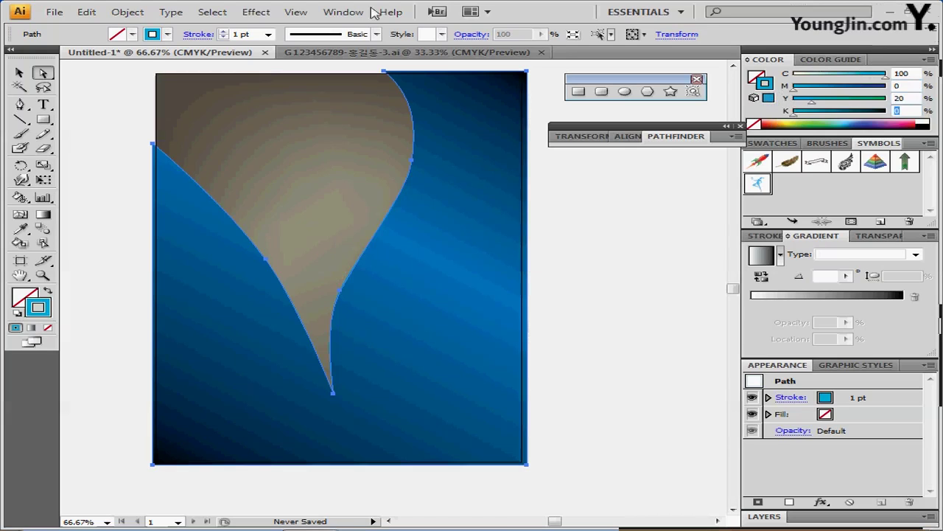
# - Set the outline's stroke weight to 16 pt and make it a dashed line with an 8 pt dash
pyautogui.click(765, 236)
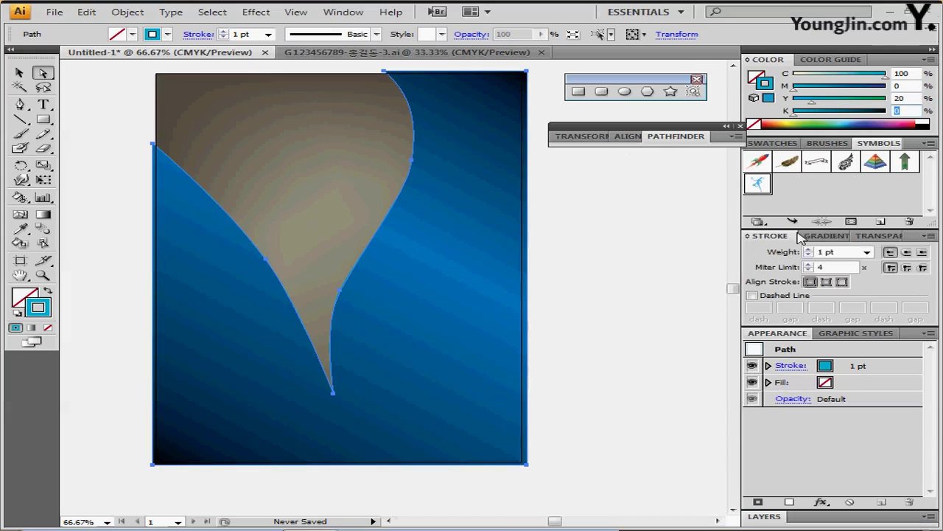
pyautogui.click(809, 253)
pyautogui.write('16')
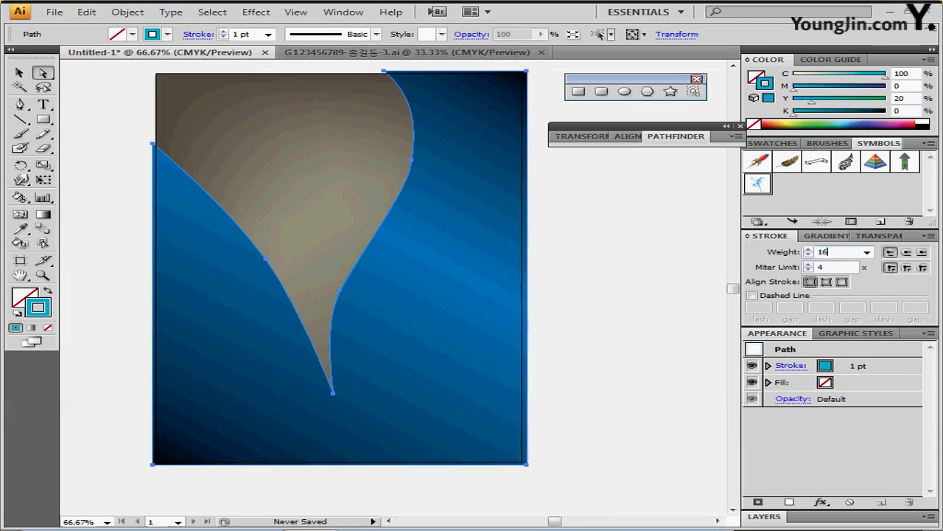
pyautogui.press('Return')
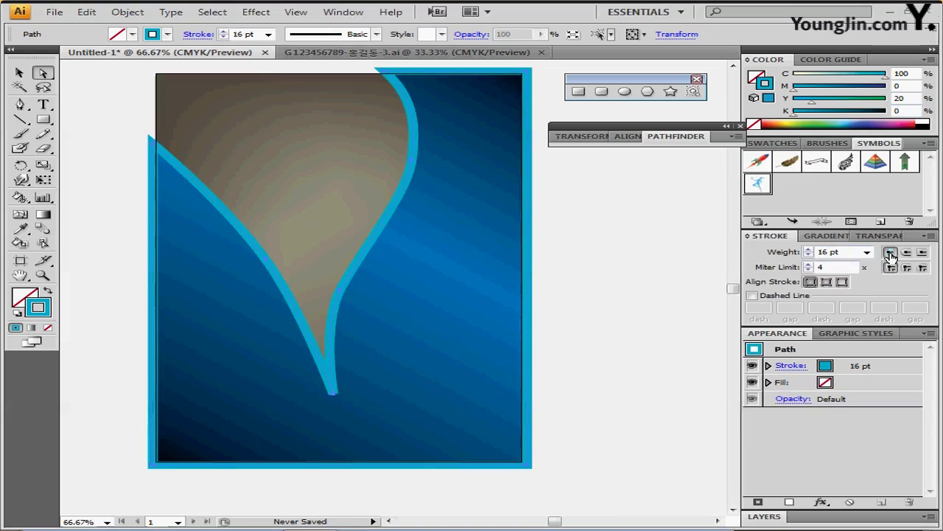
pyautogui.click(751, 295)
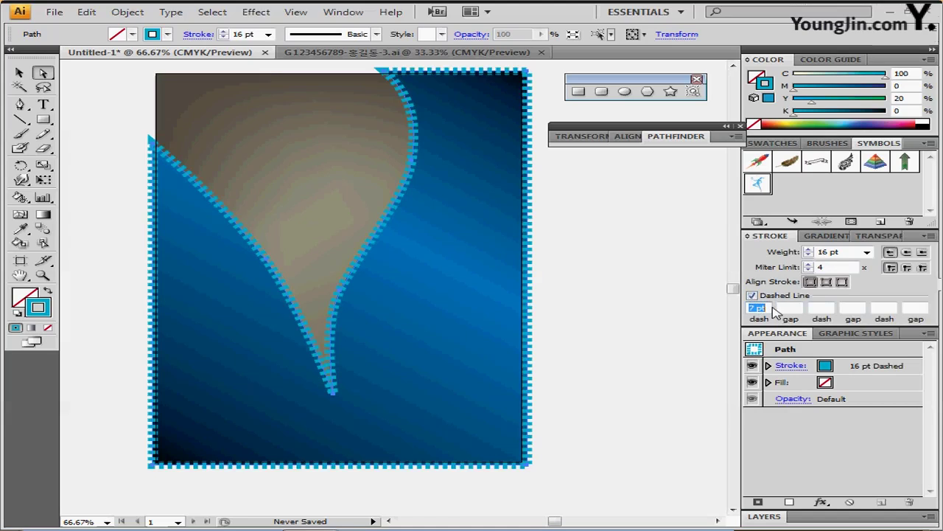
pyautogui.write('8')
pyautogui.press('Return')
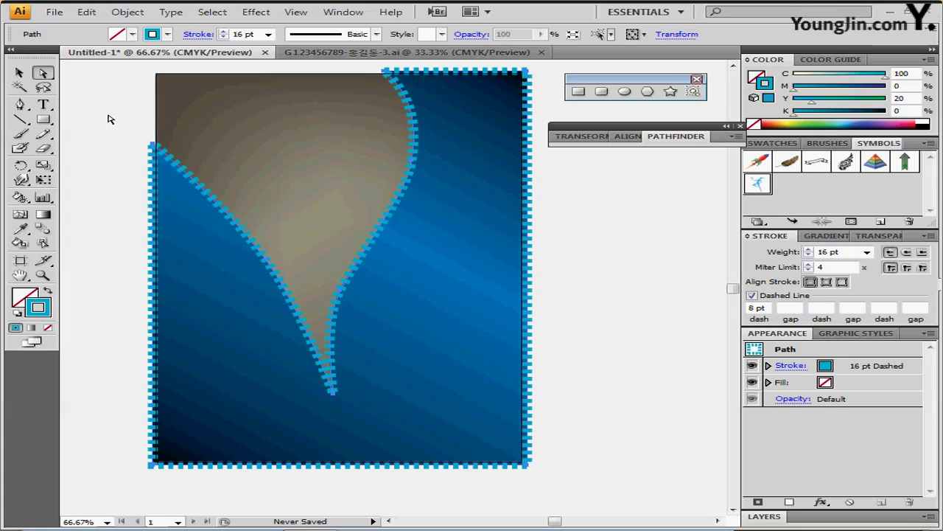
pyautogui.hotkey('ctrl', 'shift', 'a')
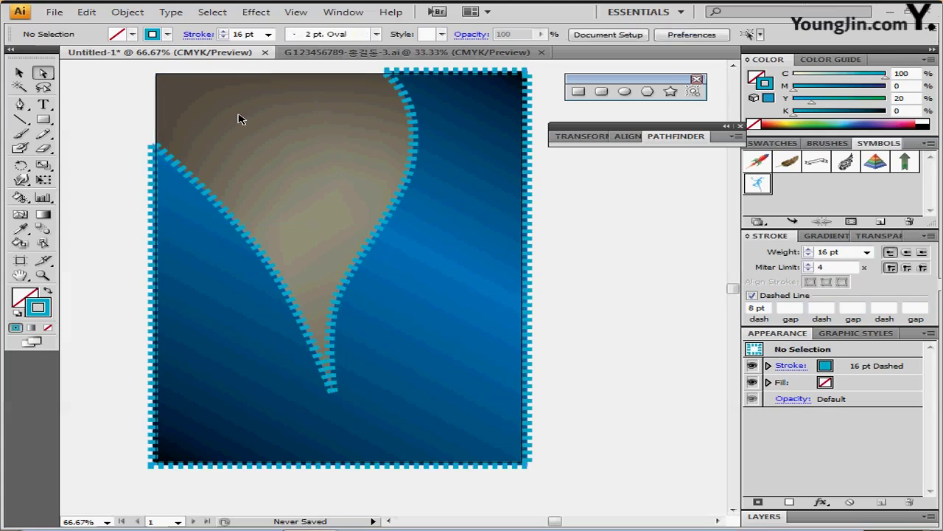
# - Delete the dashed outline's lower-left and upper-right corner anchor points so only the curved opening keeps its dashes
pyautogui.click(239, 119)
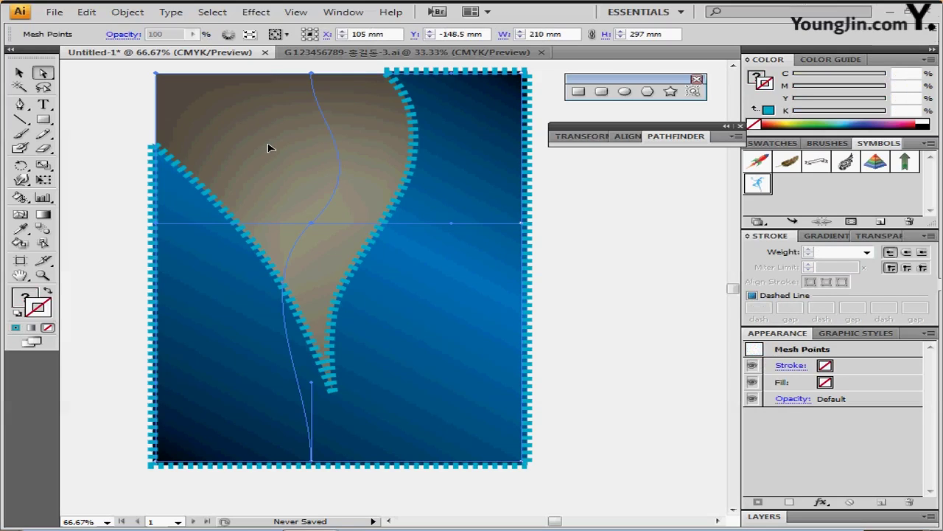
pyautogui.hotkey('ctrl', 'shift', 'a')
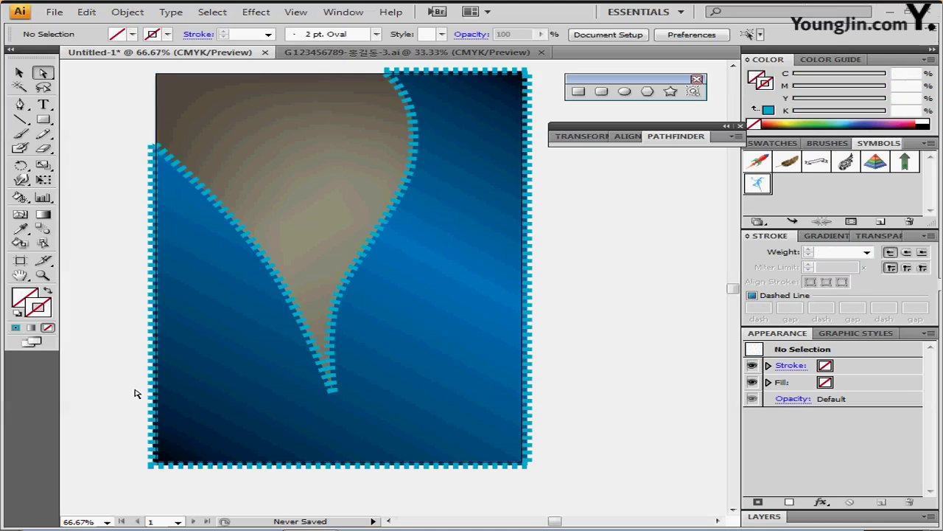
pyautogui.moveTo(103, 426); pyautogui.dragTo(148, 476)
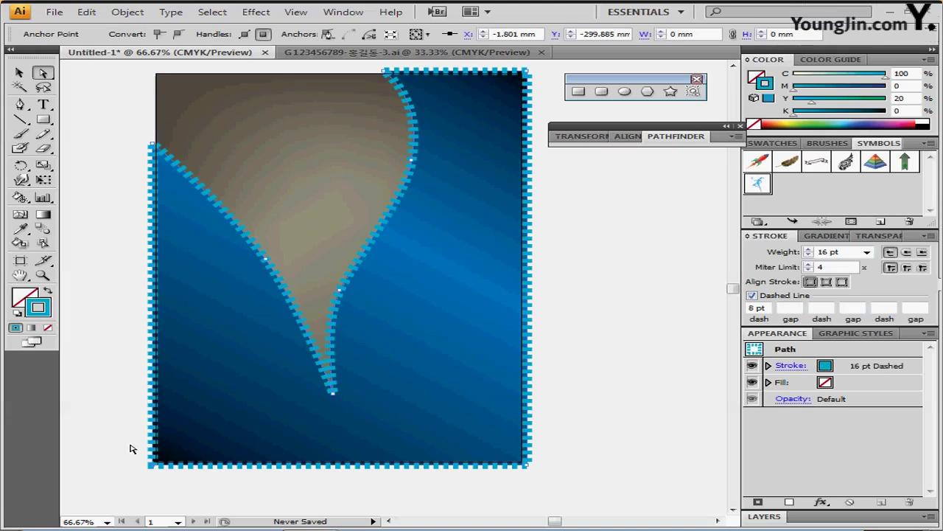
pyautogui.moveTo(120, 430); pyautogui.dragTo(193, 483)
pyautogui.press('Delete')
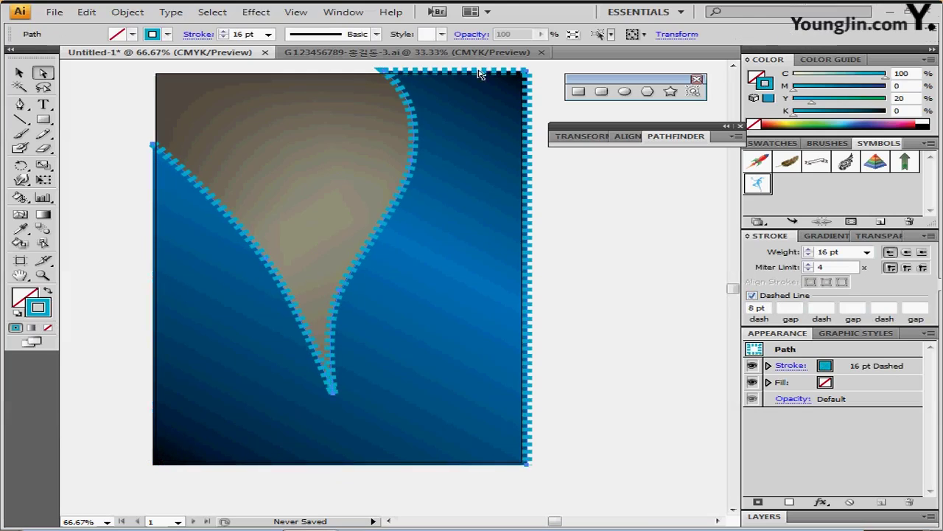
pyautogui.moveTo(544, 74); pyautogui.dragTo(519, 97)
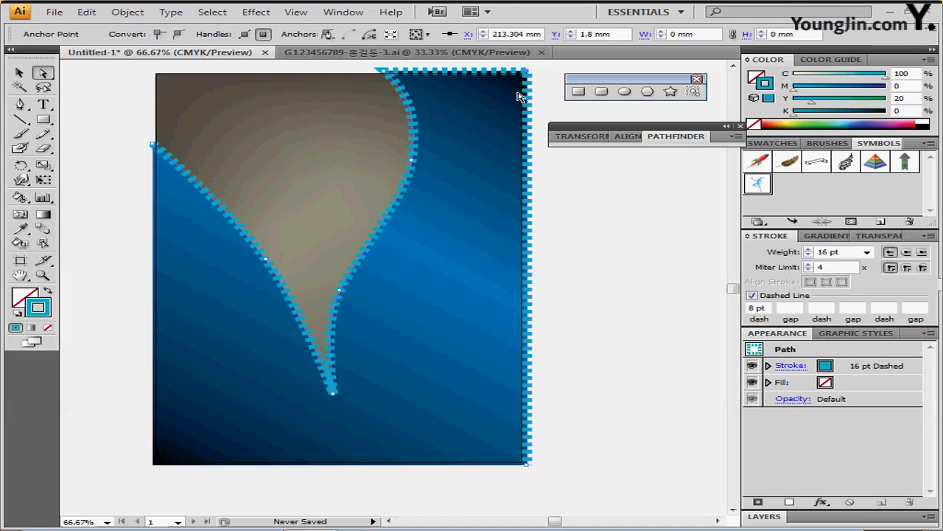
pyautogui.press('Delete')
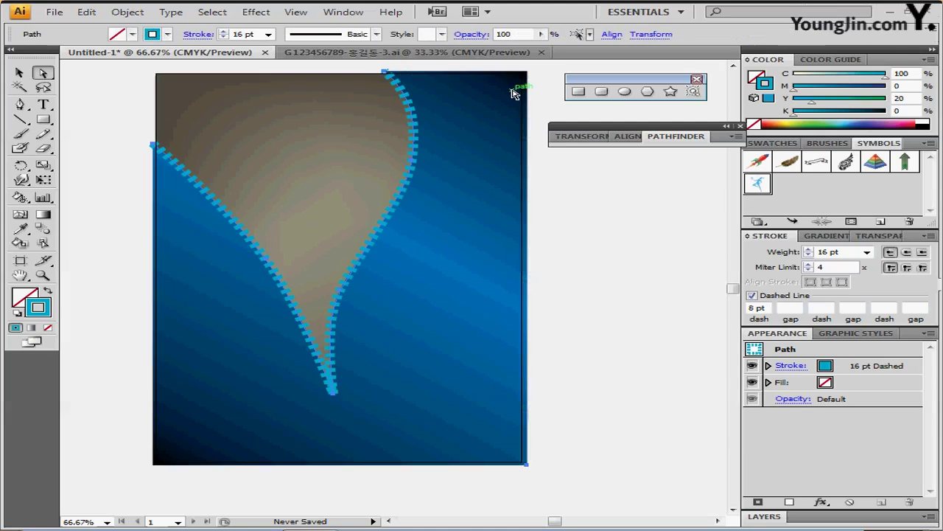
pyautogui.click(139, 270)
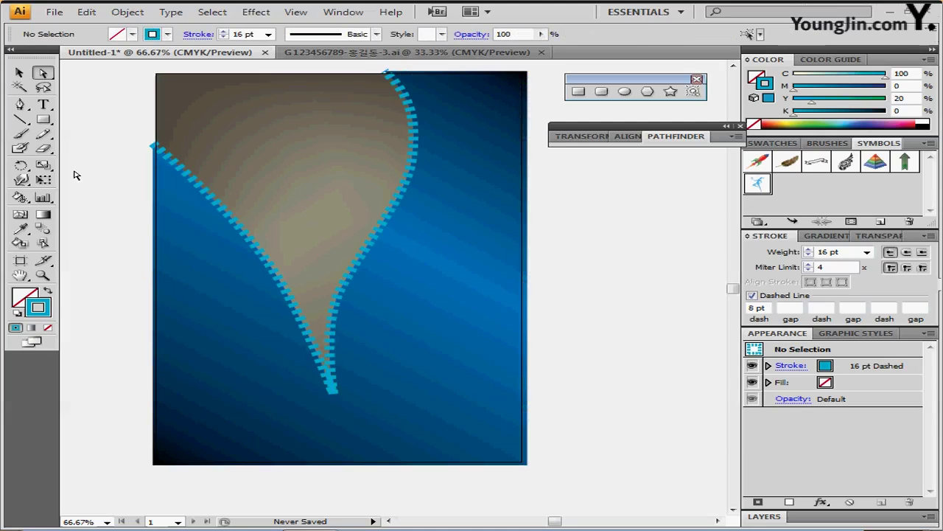
# - Draw a dashed line from the curve's lower tip to the poster's bottom edge and duplicate it just beside the original
pyautogui.click(21, 122)
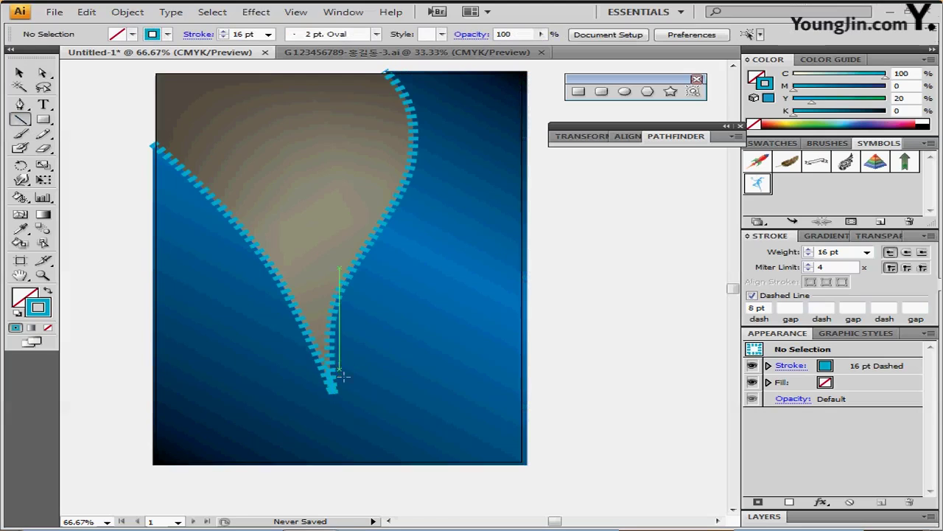
pyautogui.moveTo(332, 390); pyautogui.dragTo(328, 465)
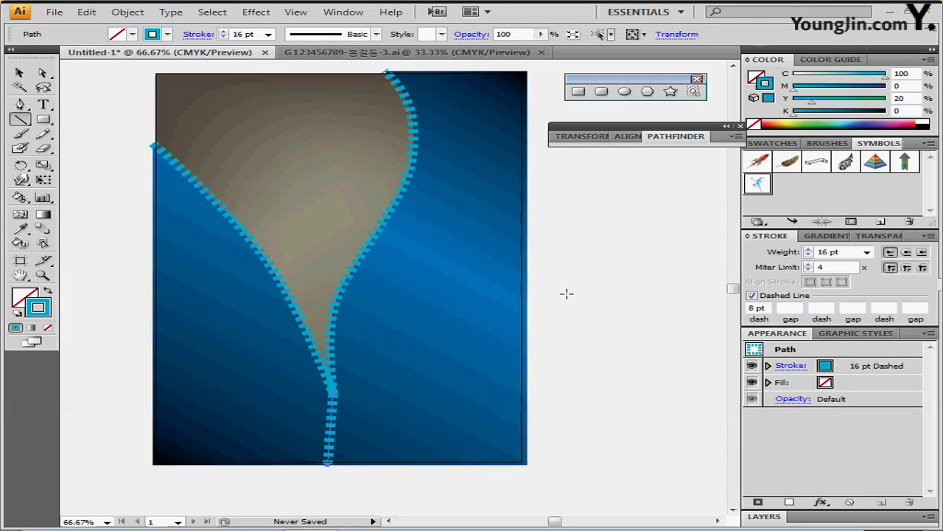
pyautogui.click(19, 73)
pyautogui.click(330, 434)
pyautogui.moveTo(330, 455); pyautogui.dragTo(341, 455)
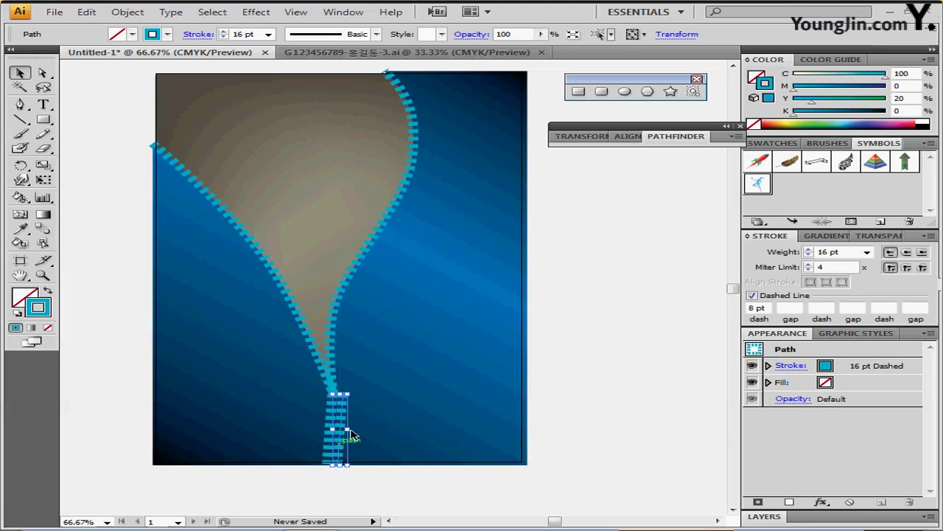
# - Nudge the duplicated dashed line up so its dashes interlock with the first line like closed zipper teeth
pyautogui.press('Up')
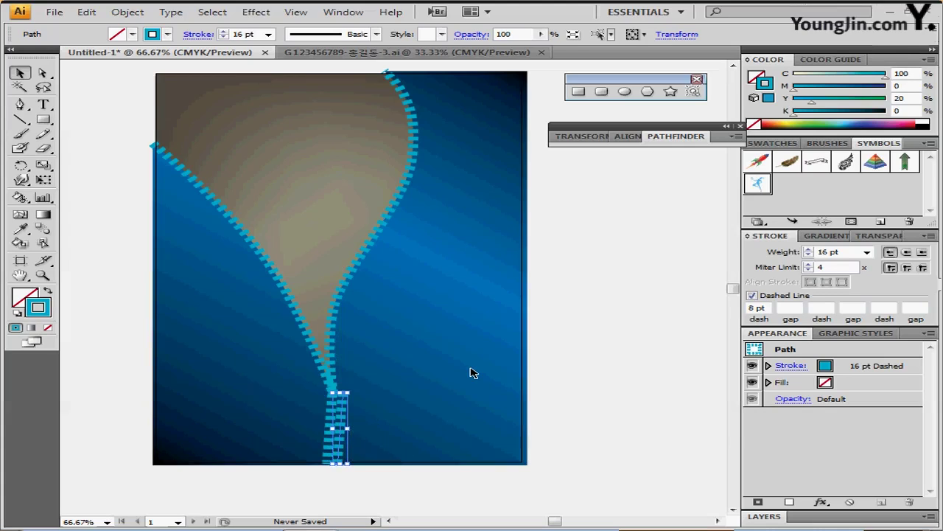
pyautogui.press('Up')
pyautogui.press('Up')
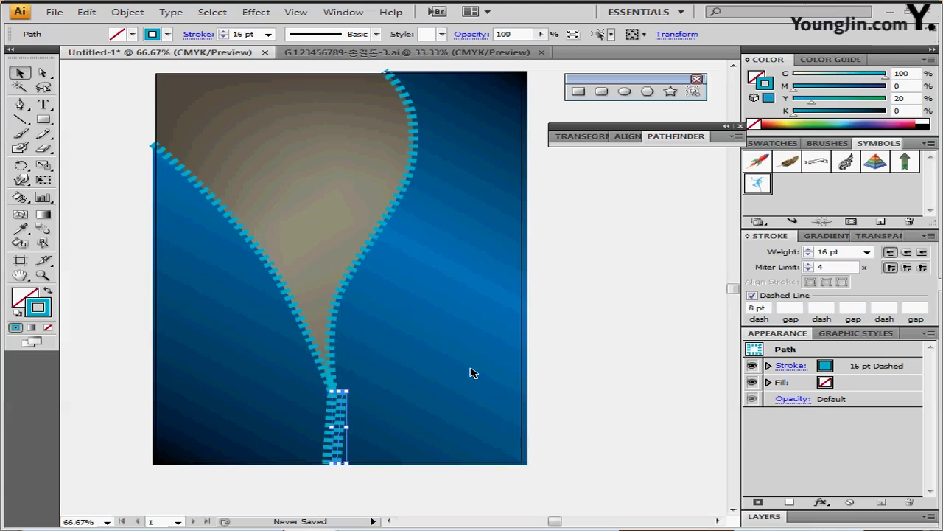
pyautogui.press('Up')
pyautogui.press('Up')
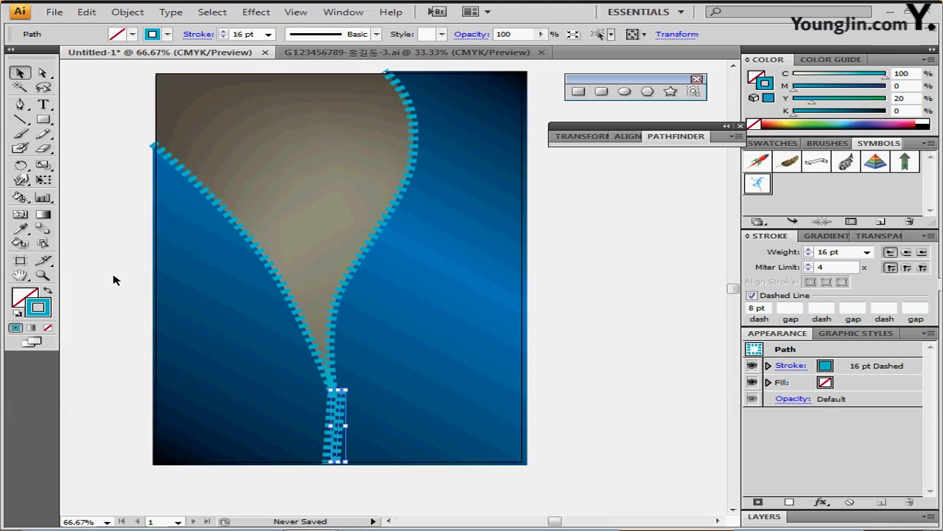
pyautogui.click(145, 262)
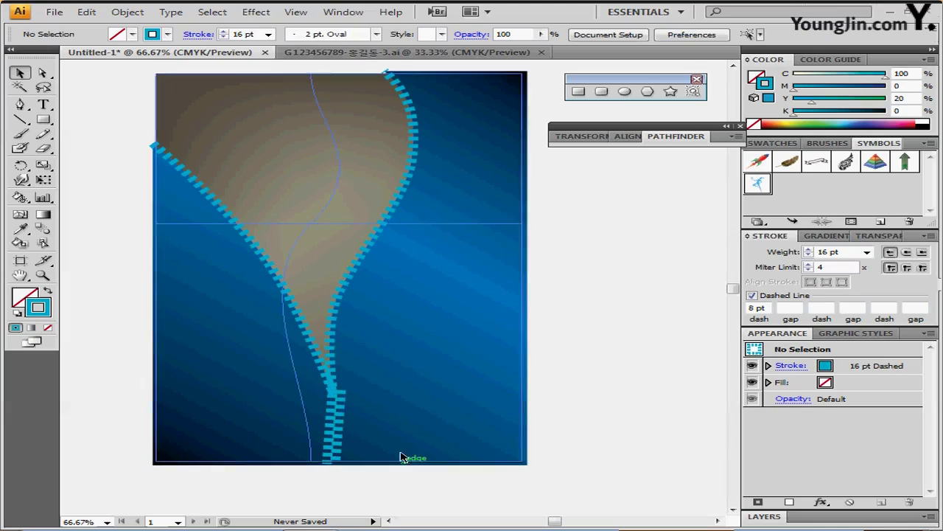
pyautogui.moveTo(375, 311); pyautogui.dragTo(341, 312)
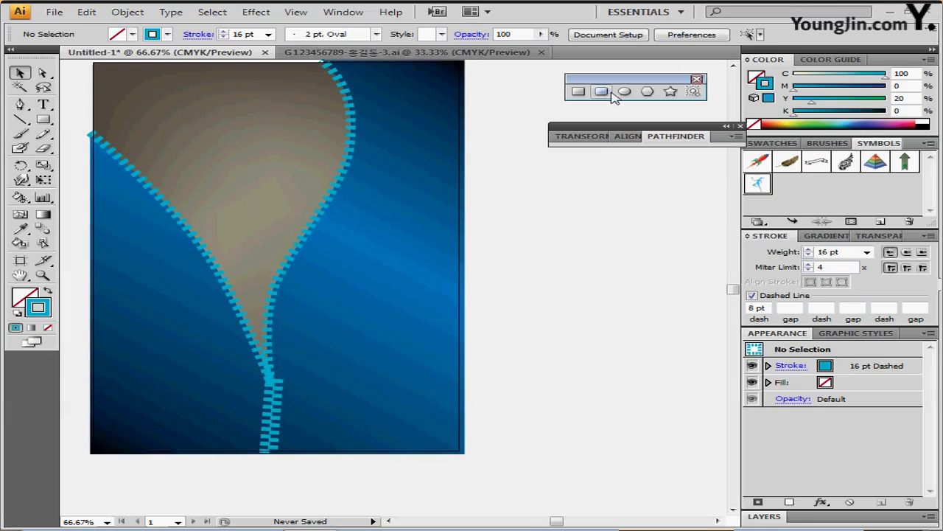
# - Create a pentagon with a 15 mm radius beside the poster, using the default white fill and black 1 pt stroke
pyautogui.click(648, 91)
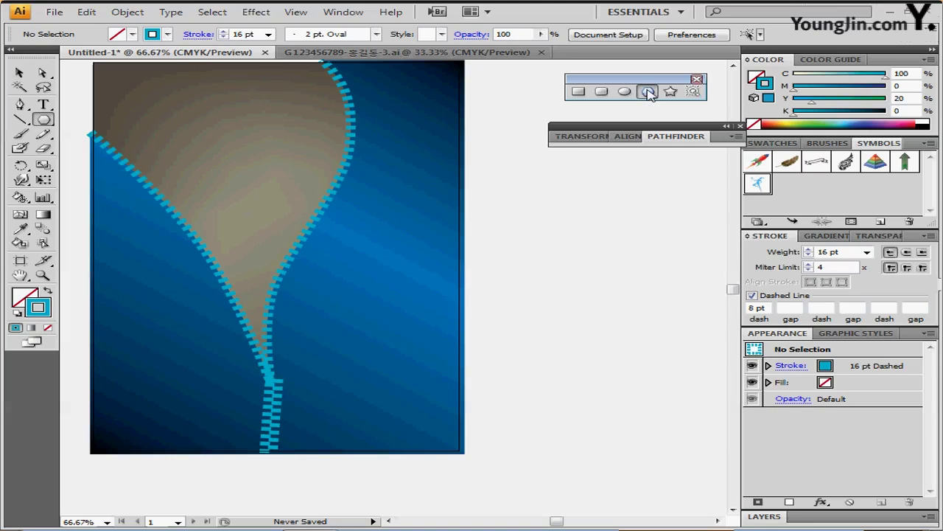
pyautogui.click(502, 196)
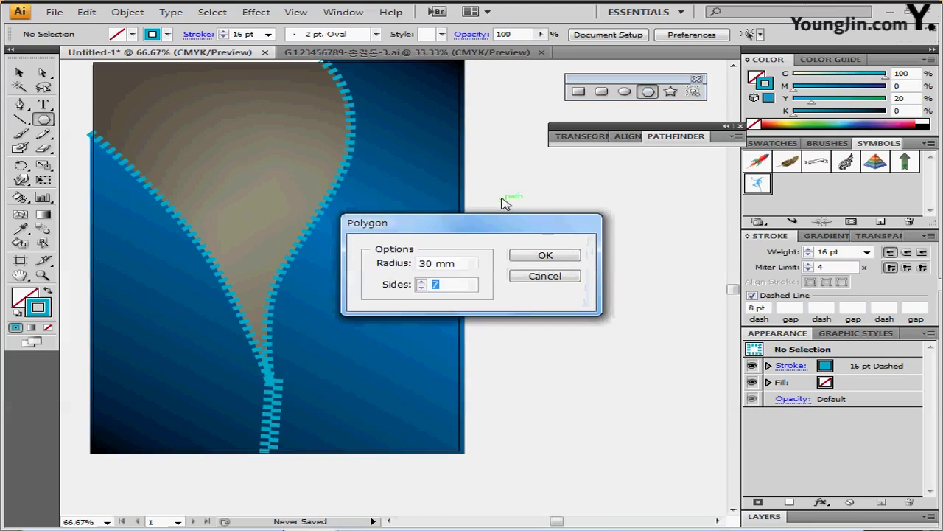
pyautogui.hotkey('shift', 'Tab')
pyautogui.write('15')
pyautogui.press('Tab')
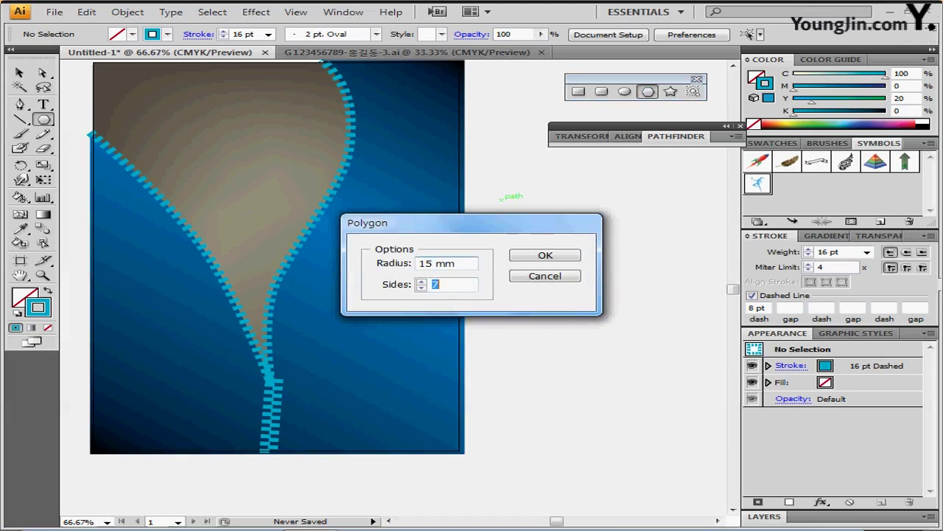
pyautogui.write('5')
pyautogui.press('Return')
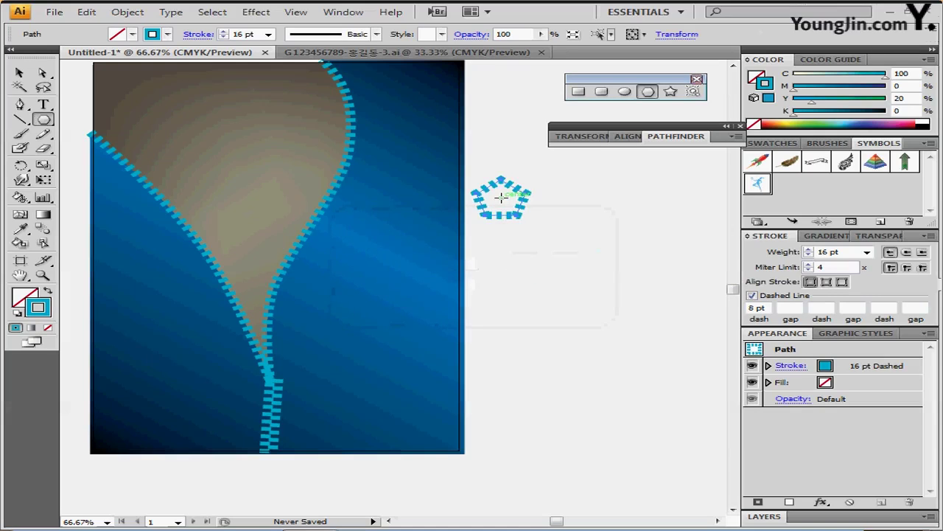
pyautogui.click(18, 315)
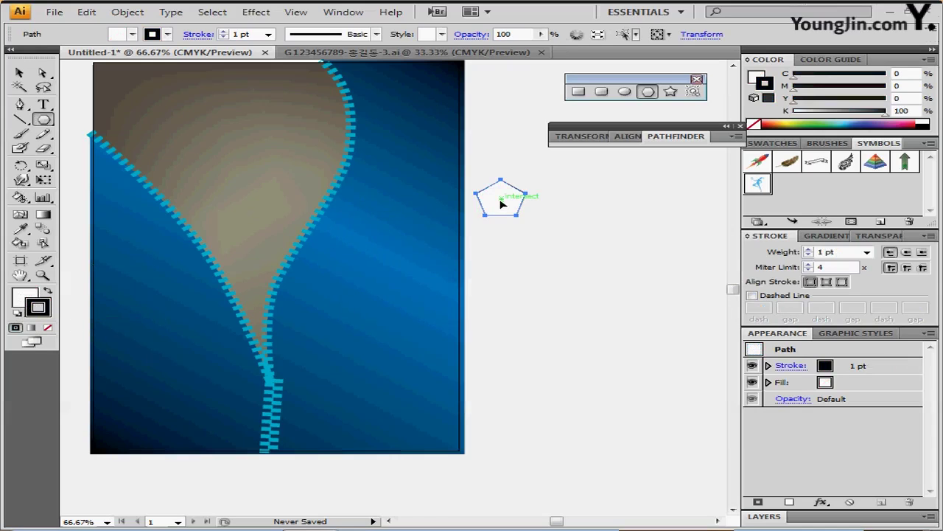
pyautogui.moveTo(506, 202); pyautogui.dragTo(544, 200)
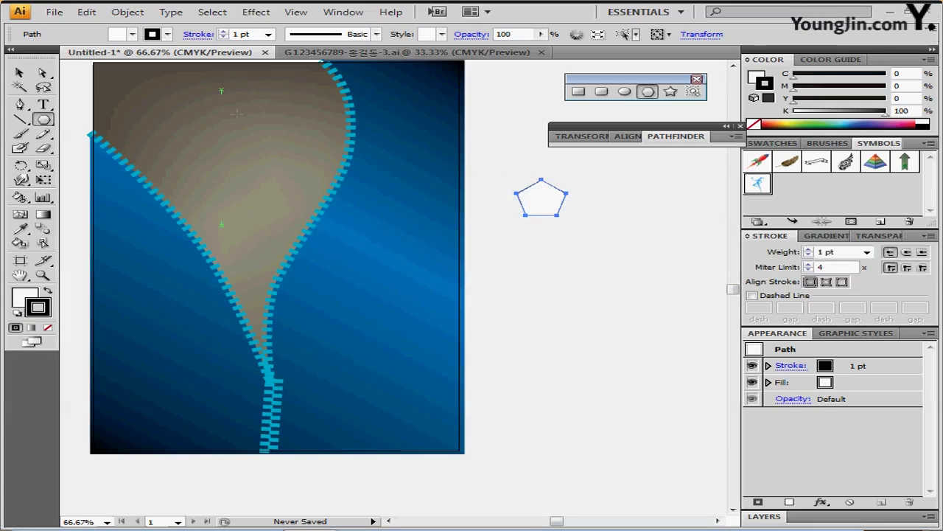
# - Reflect the pentagon across the horizontal axis so that its tip points down
pyautogui.click(27, 168)
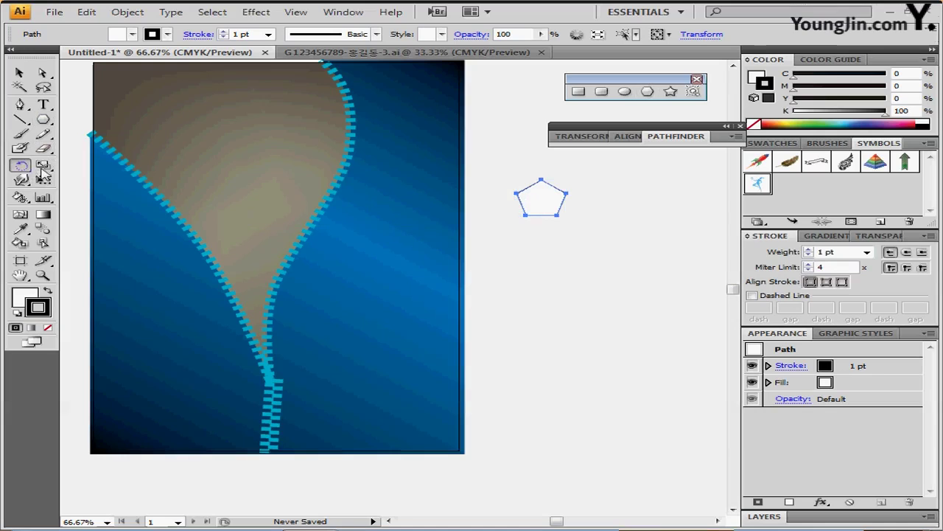
pyautogui.doubleClick(22, 165)
pyautogui.click(394, 243)
pyautogui.moveTo(413, 198); pyautogui.dragTo(229, 128)
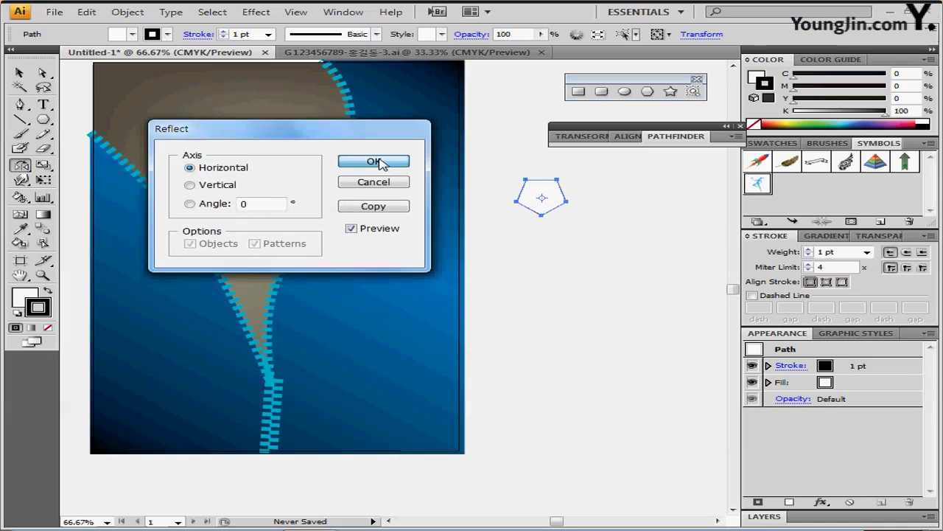
pyautogui.click(375, 162)
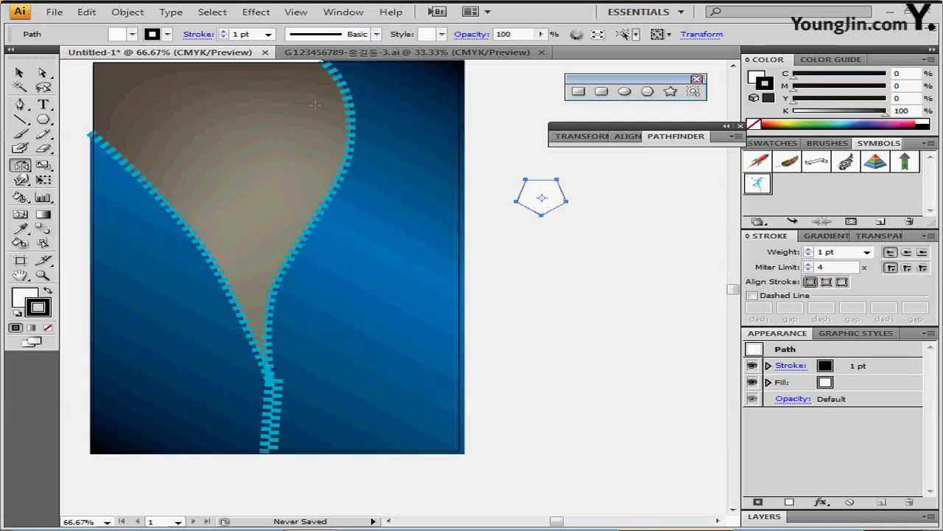
# - Add anchor points at the midpoints of all the pentagon's sides
pyautogui.click(127, 11)
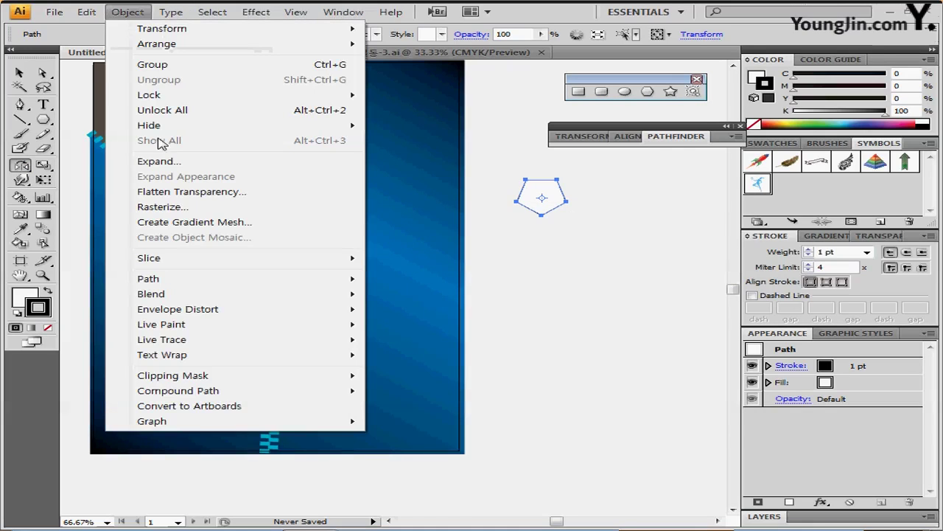
pyautogui.moveTo(176, 284)
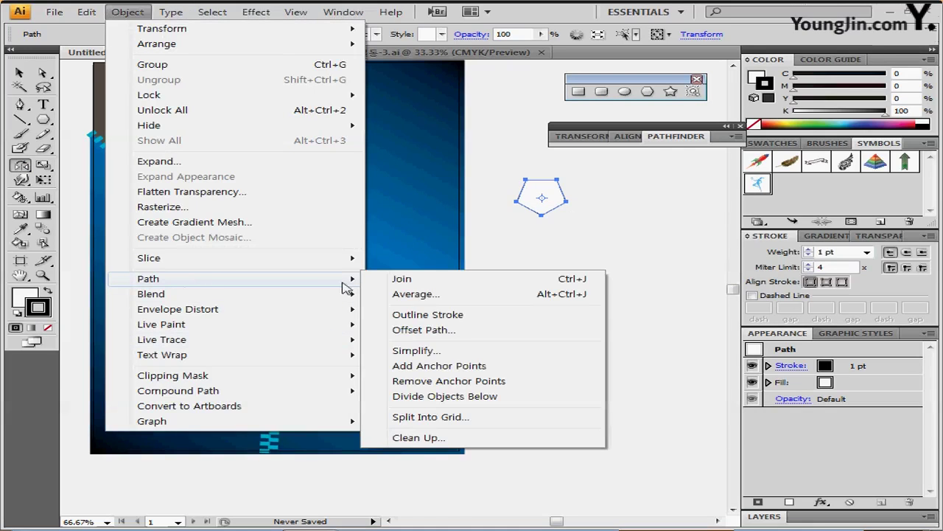
pyautogui.click(470, 367)
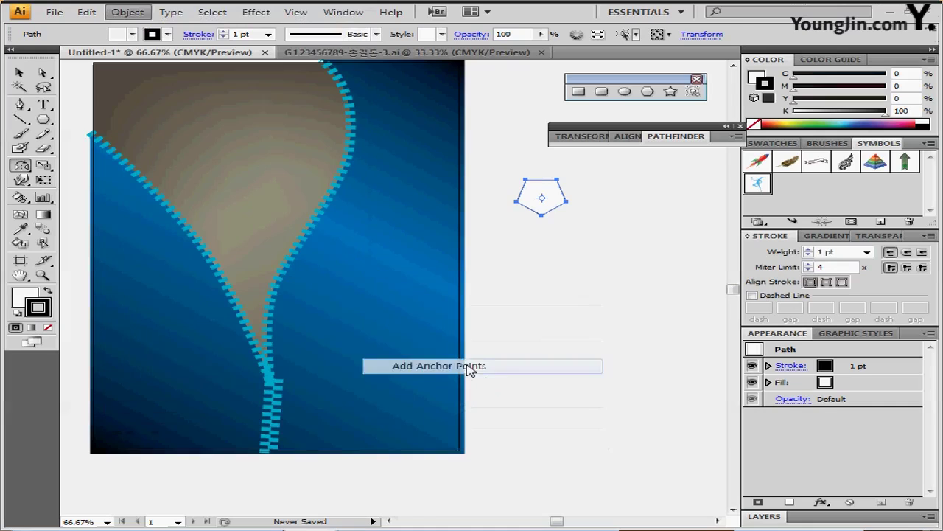
# - Scale the midpoint anchors of the pentagon's two upper slanted sides uniformly to 90% so those sides bend inward
pyautogui.click(587, 215)
pyautogui.click(327, 272)
pyautogui.moveTo(331, 273); pyautogui.dragTo(318, 236)
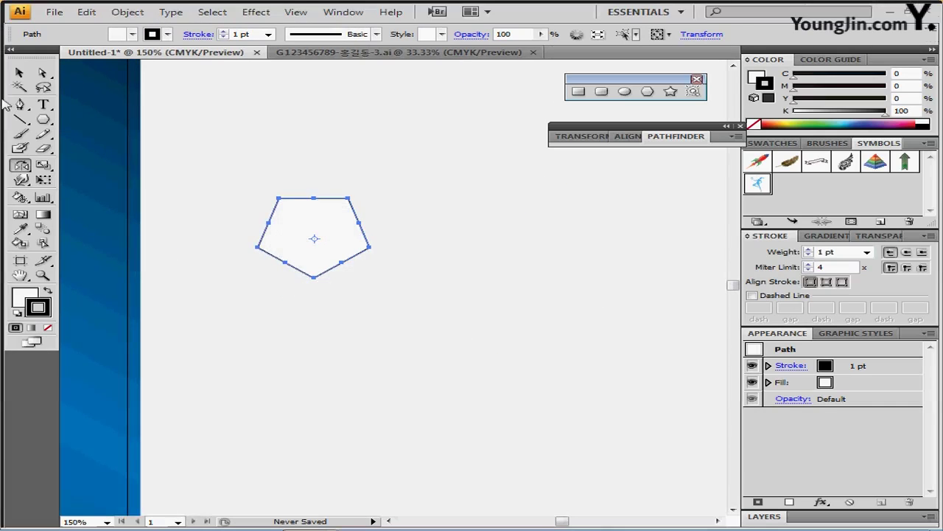
pyautogui.click(42, 72)
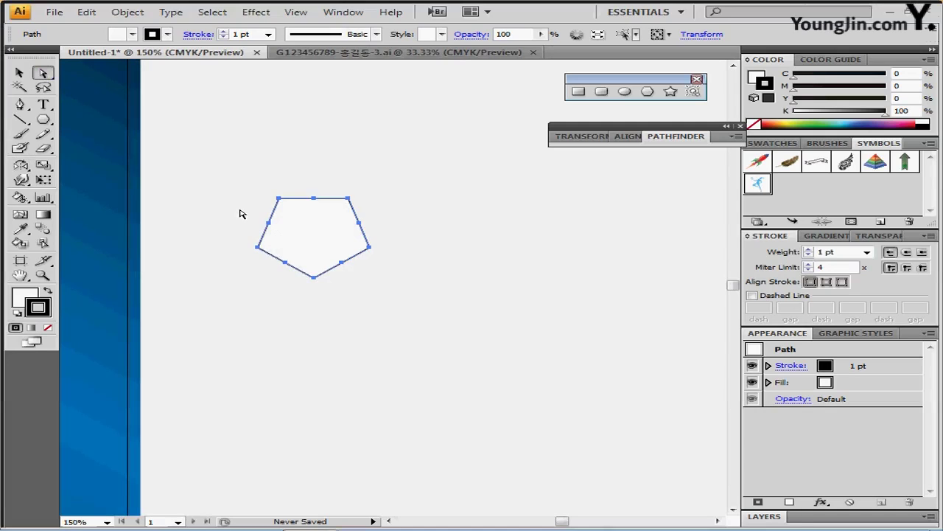
pyautogui.moveTo(238, 202); pyautogui.dragTo(386, 235)
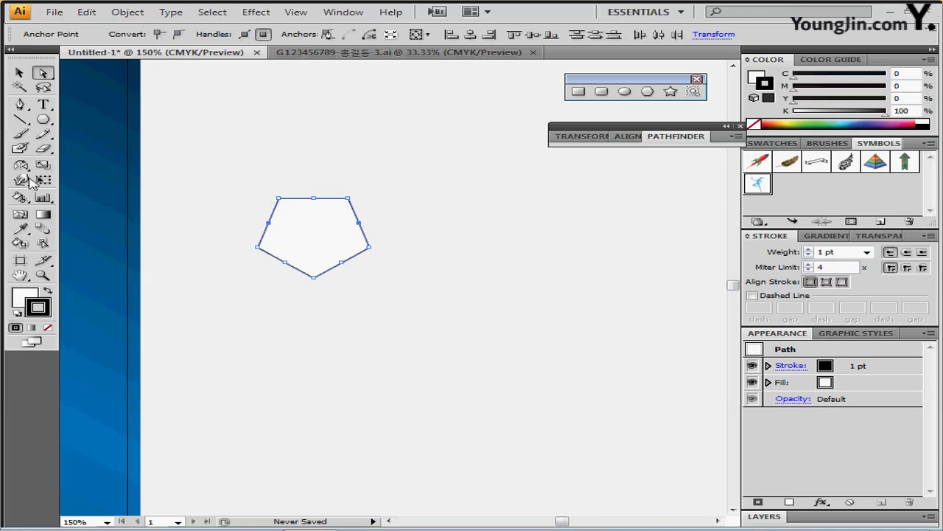
pyautogui.doubleClick(42, 167)
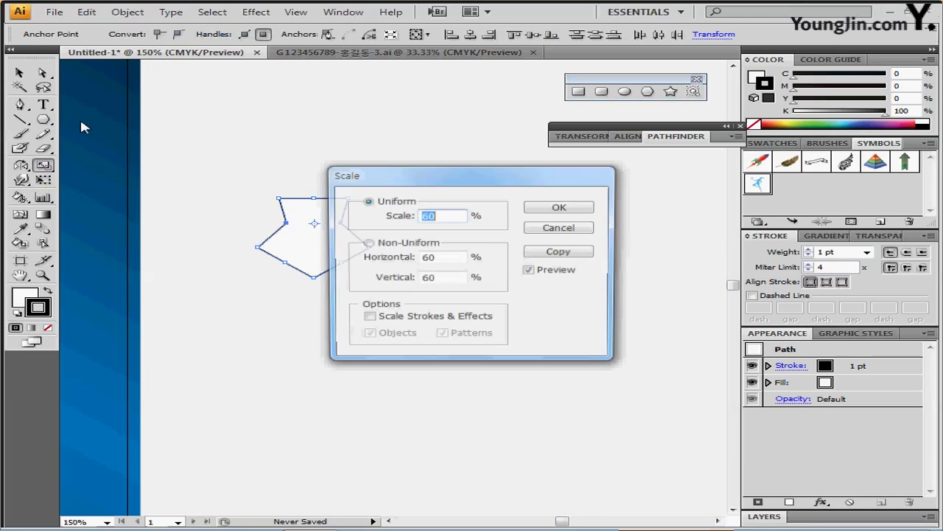
pyautogui.write('90')
pyautogui.click(561, 208)
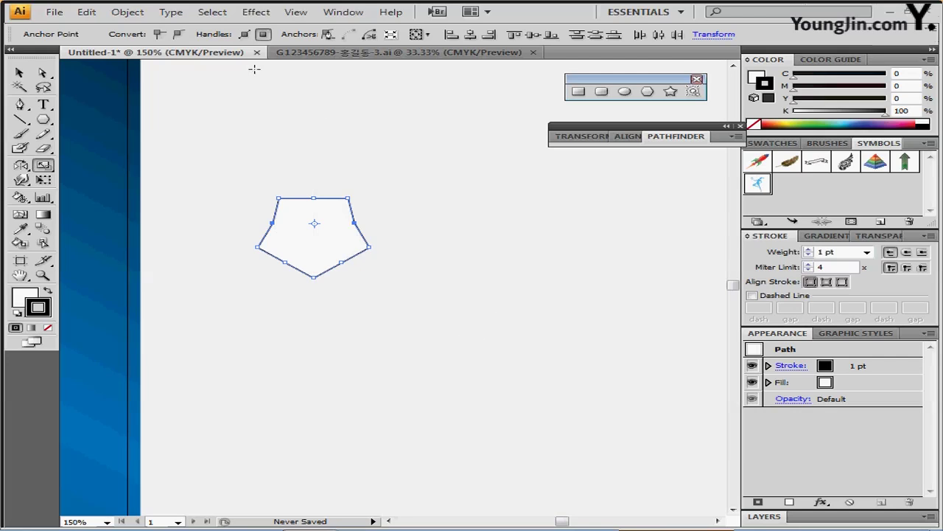
# - Apply a Round Corners effect with a 2 mm radius to the pentagon and expand its appearance
pyautogui.click(258, 16)
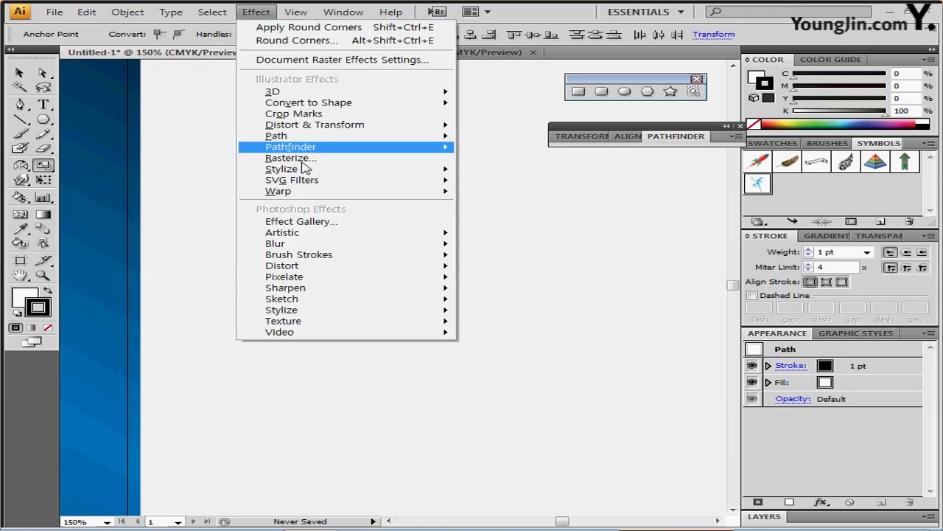
pyautogui.moveTo(302, 172)
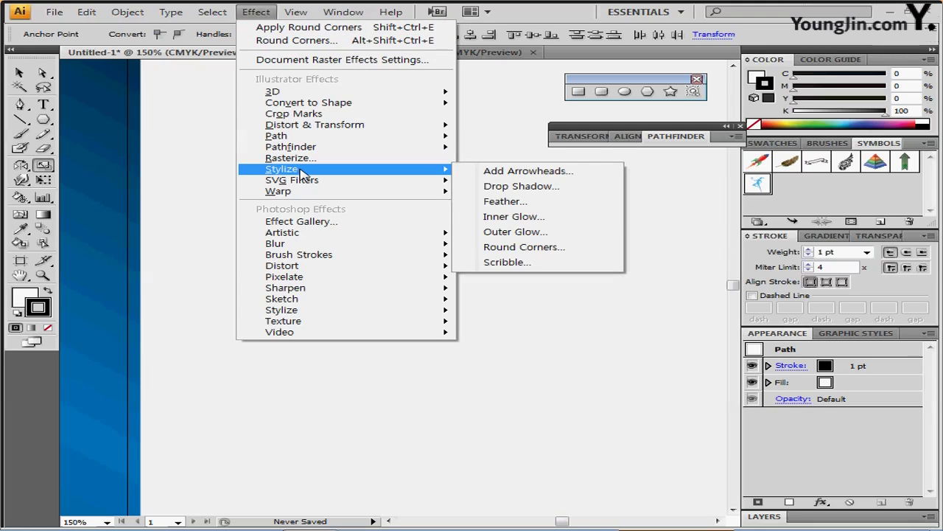
pyautogui.click(525, 248)
pyautogui.click(501, 285)
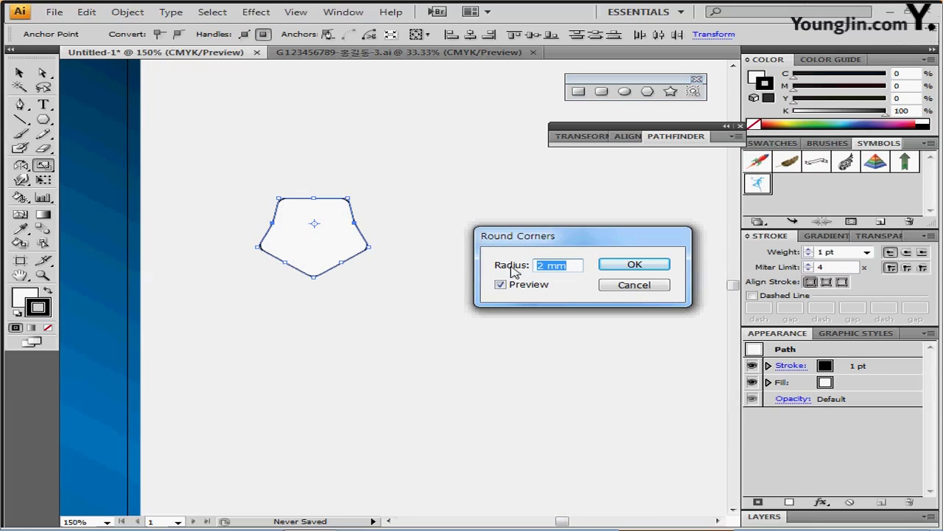
pyautogui.click(625, 270)
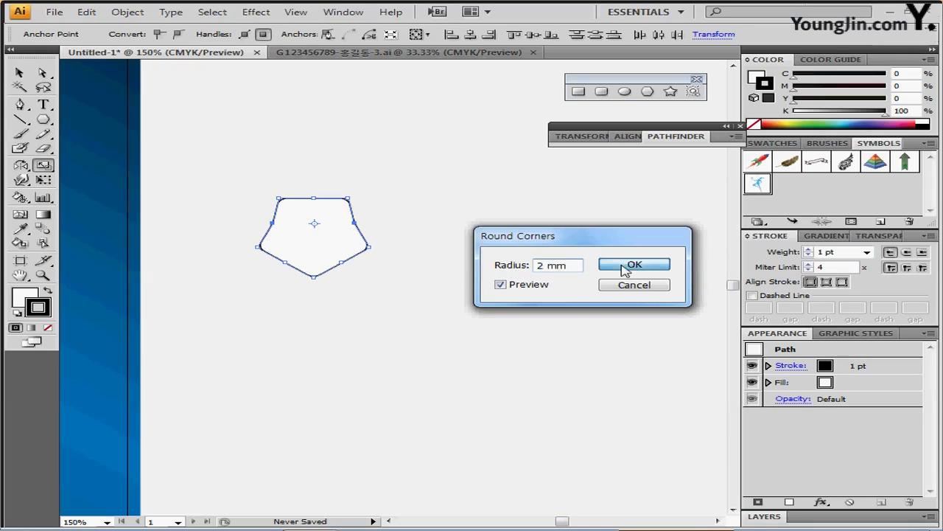
pyautogui.click(125, 12)
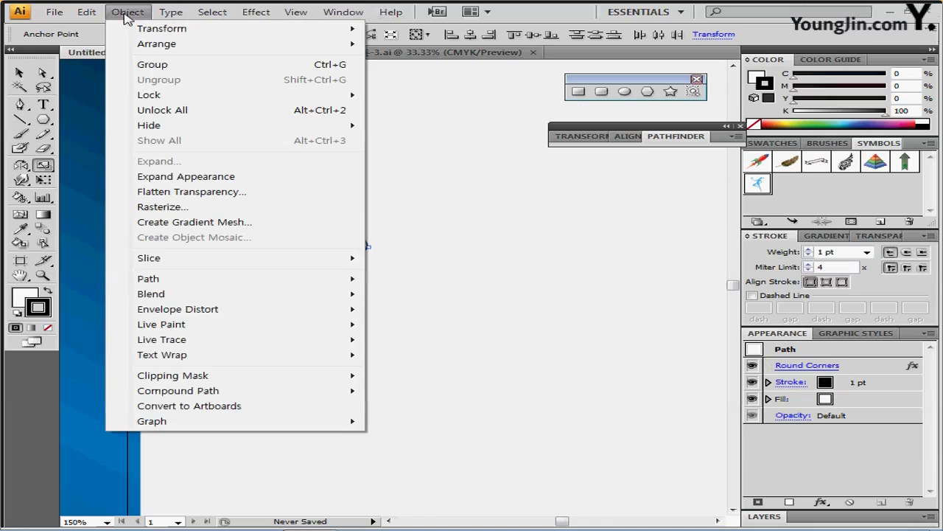
pyautogui.click(171, 180)
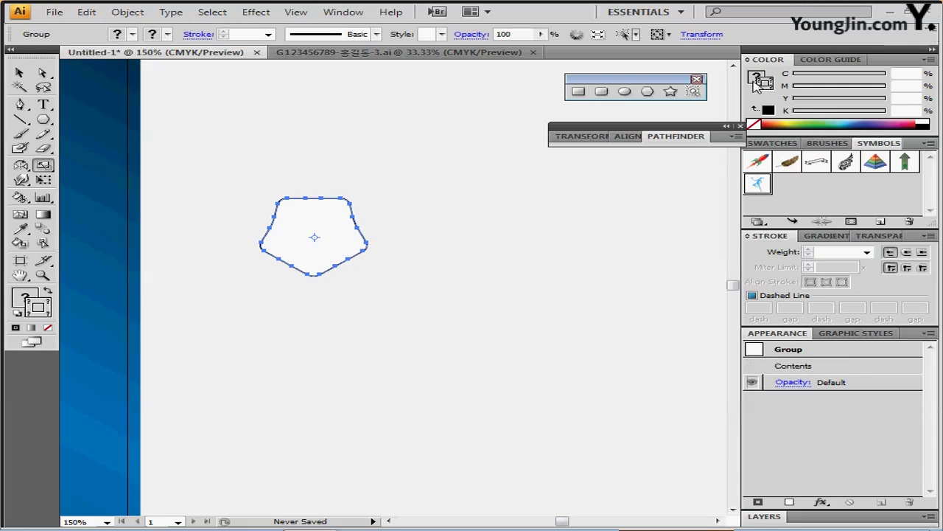
# - Fill the rounded pentagon with C 100, M 100, Y 0, K 10 and remove its stroke
pyautogui.click(910, 75)
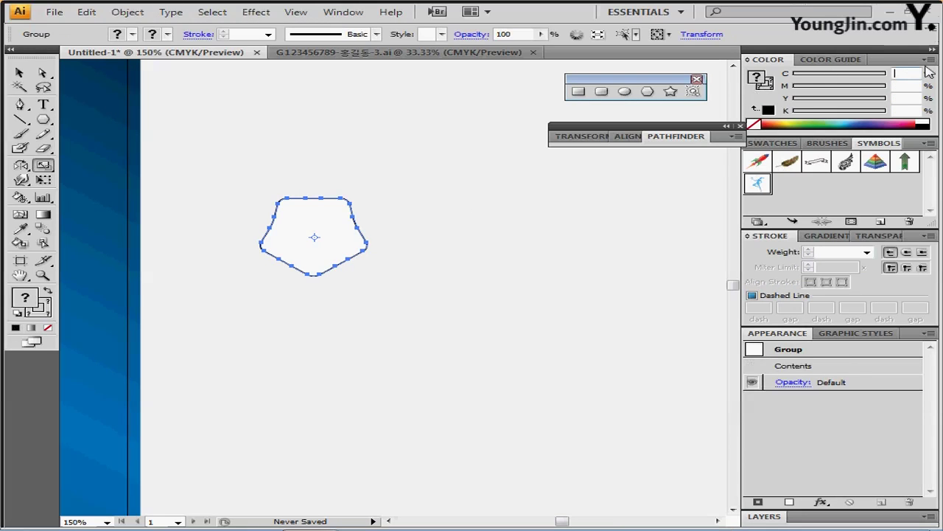
pyautogui.write('100')
pyautogui.press('Tab')
pyautogui.write('100')
pyautogui.press('Tab')
pyautogui.write('0')
pyautogui.press('Tab')
pyautogui.write('10')
pyautogui.press('Return')
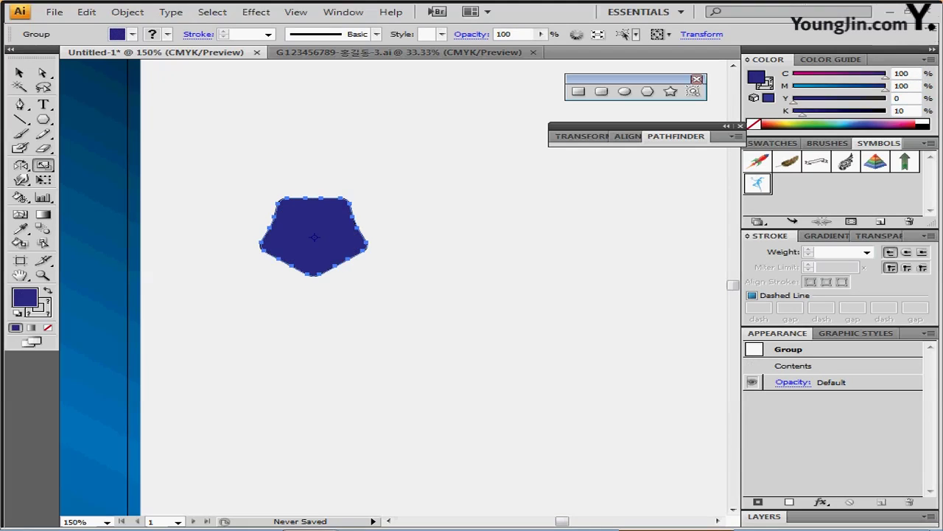
pyautogui.click(769, 87)
pyautogui.click(753, 124)
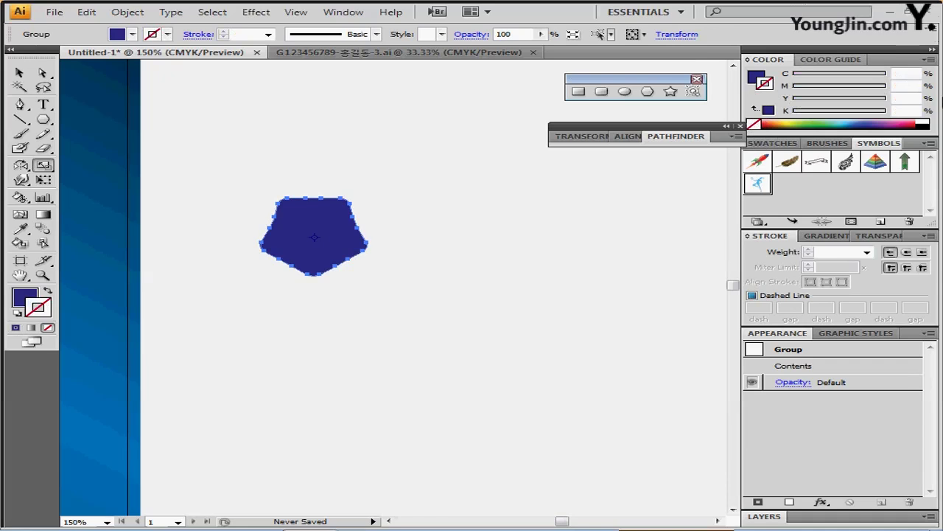
# - Set the magenta value of the pentagon's fill to 10% and deselect the shape
pyautogui.press('x')
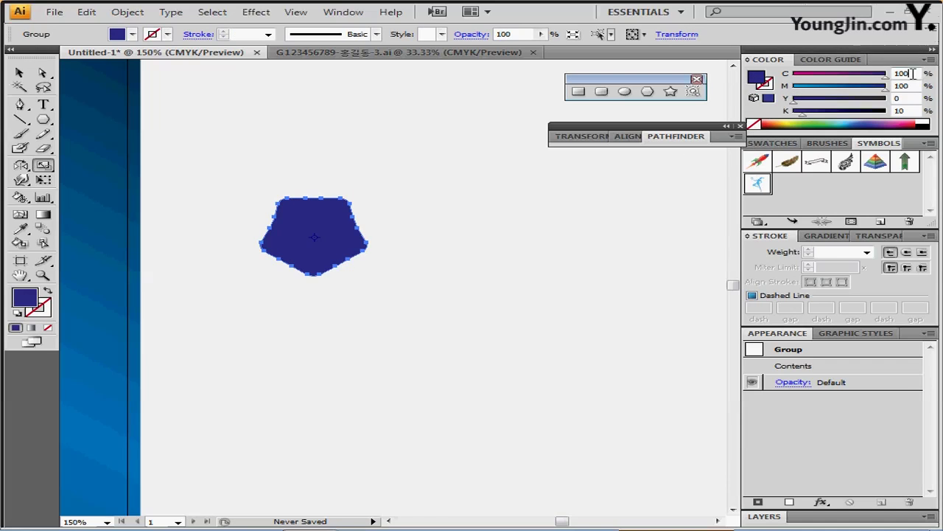
pyautogui.write('10')
pyautogui.press('Return')
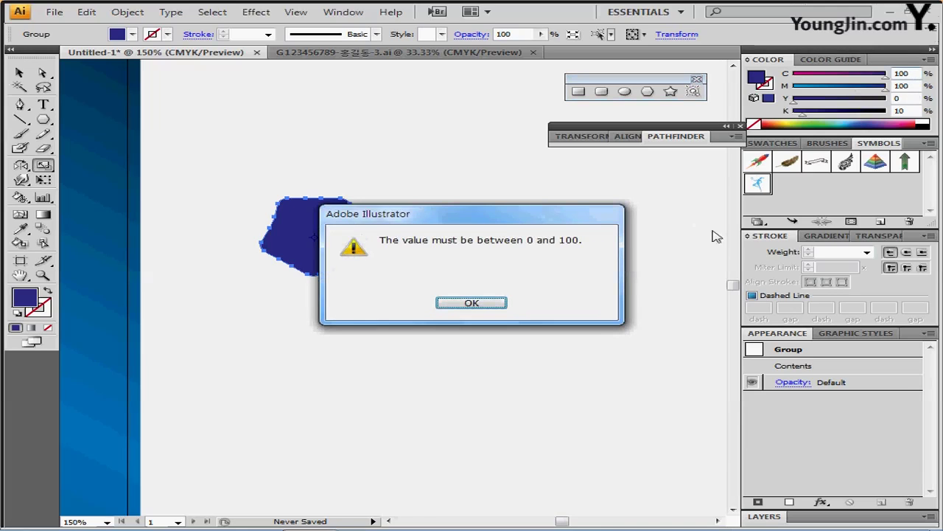
pyautogui.press('Return')
pyautogui.press('Tab')
pyautogui.write('10')
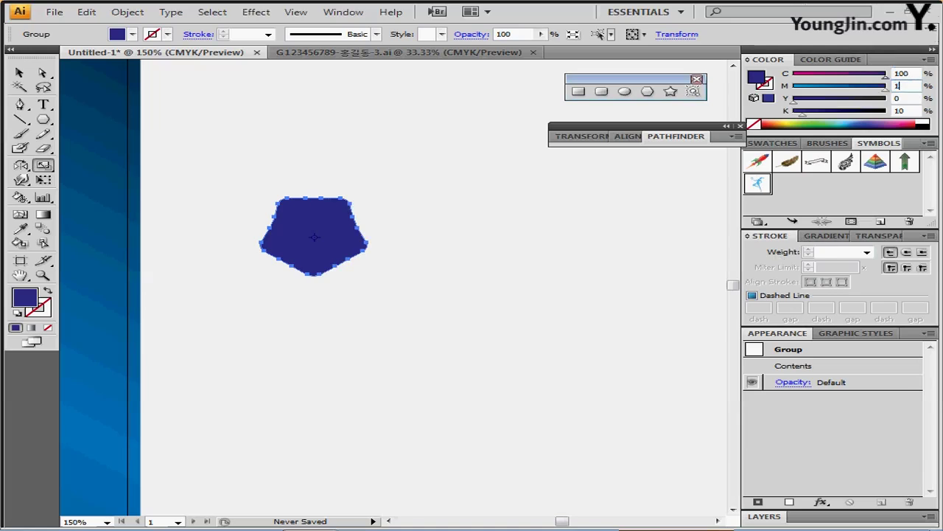
pyautogui.press('Return')
pyautogui.click(381, 305)
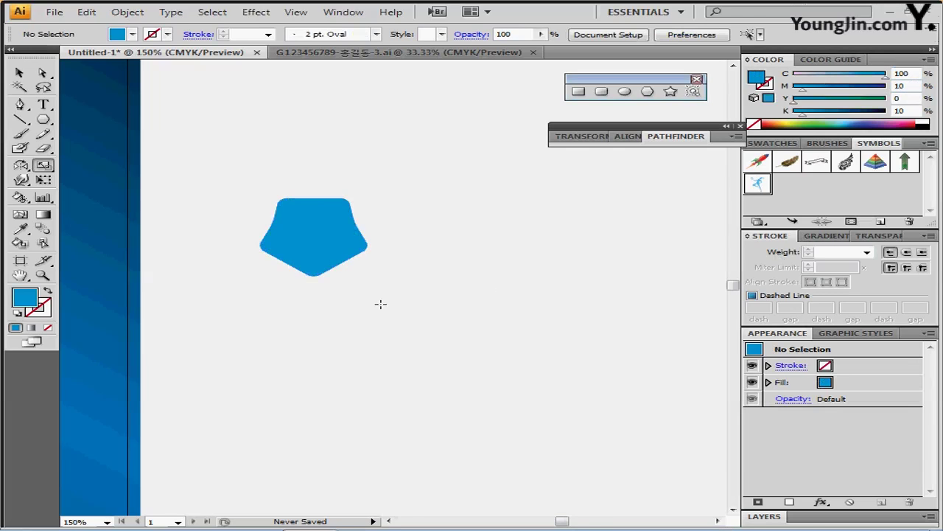
# - Create a 7 × 17 mm rounded rectangle with a 1 mm corner radius over the lower middle of the pentagon
pyautogui.moveTo(373, 284); pyautogui.dragTo(361, 147)
pyautogui.click(601, 91)
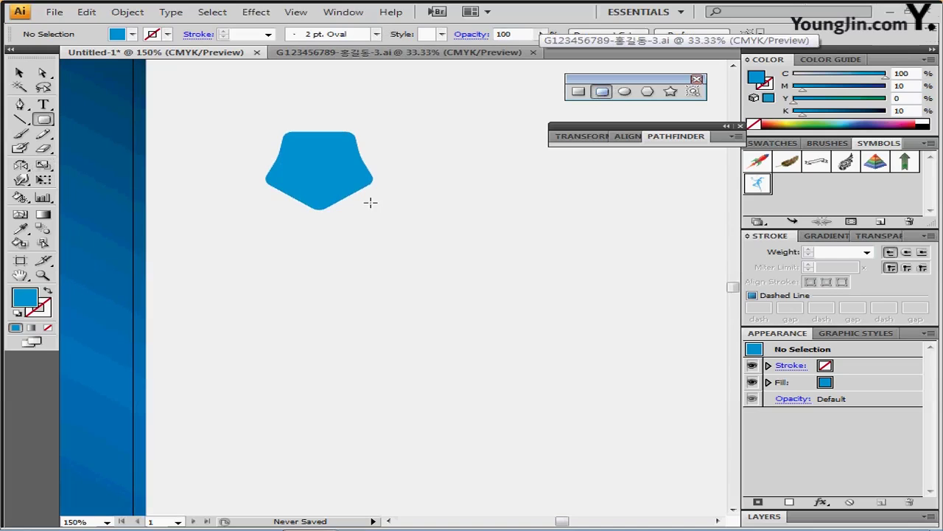
pyautogui.click(306, 153)
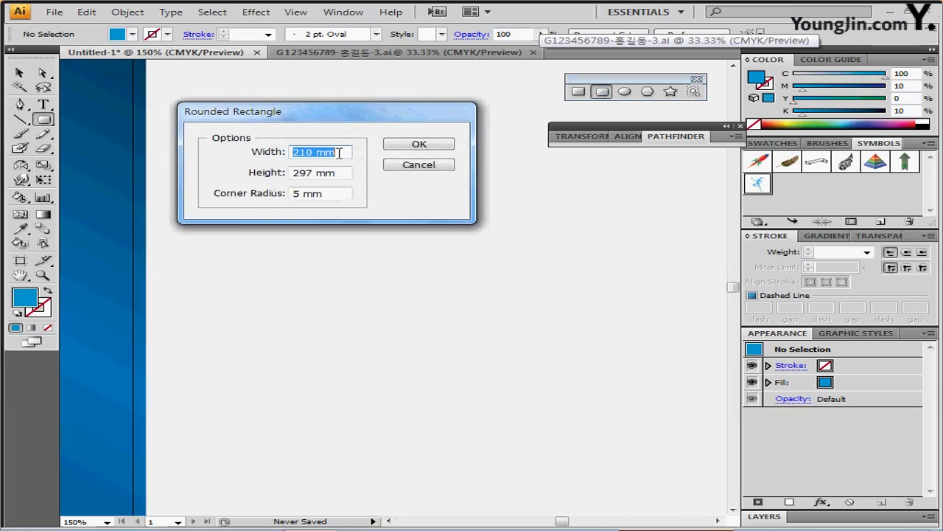
pyautogui.write('7')
pyautogui.press('Tab')
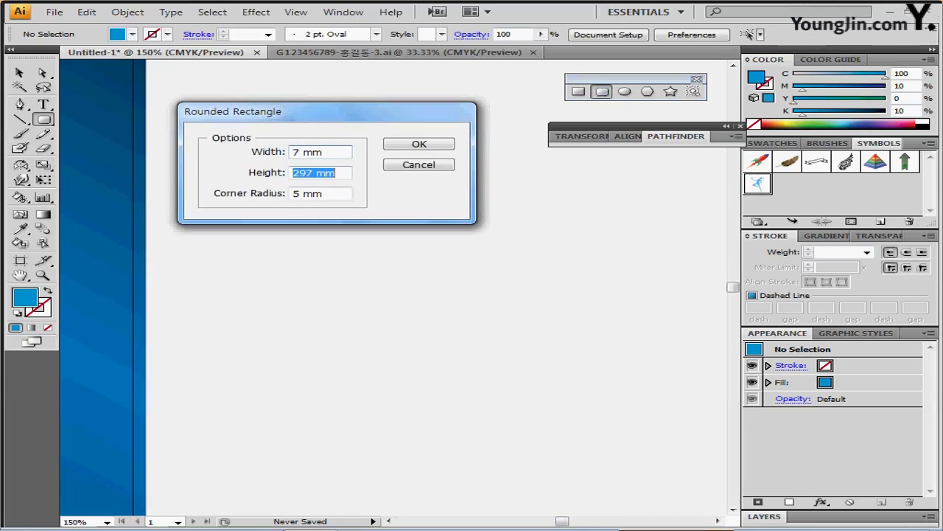
pyautogui.write('17')
pyautogui.press('Tab')
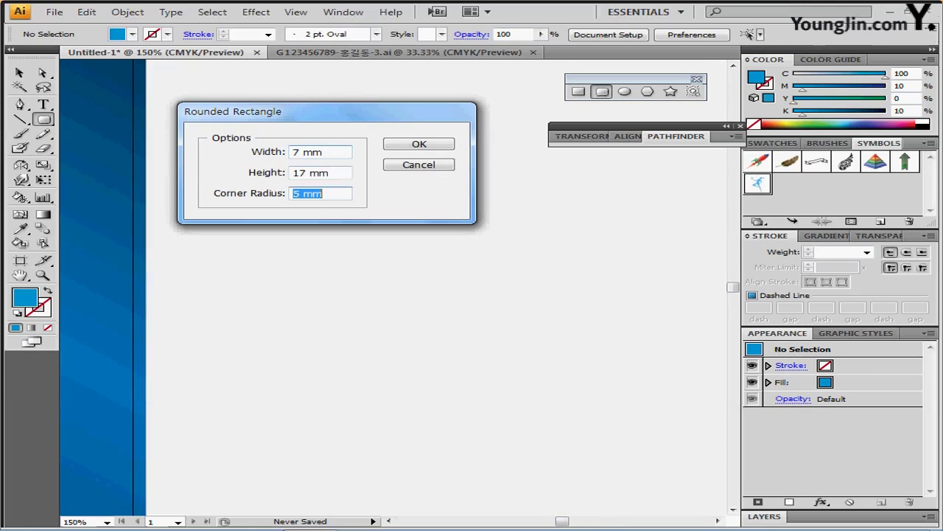
pyautogui.write('1')
pyautogui.press('Return')
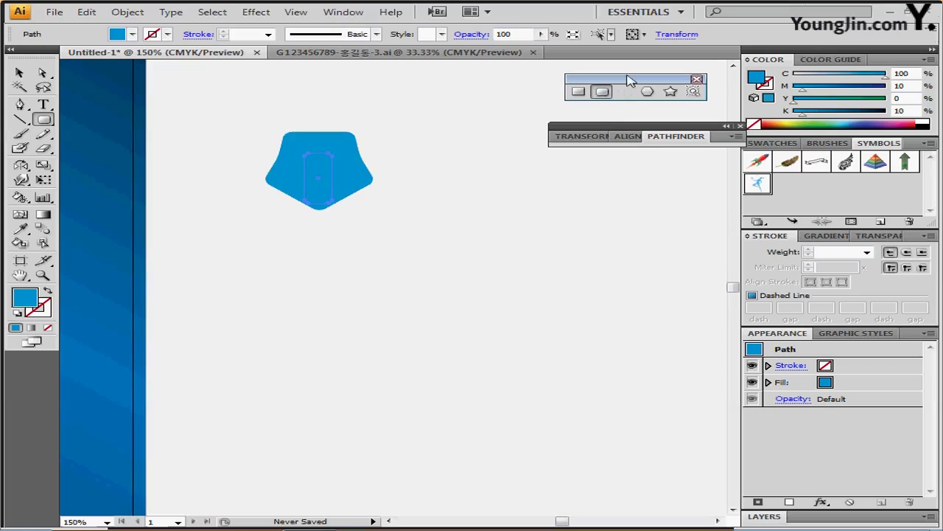
# - Fill the small rounded rectangle with C 50, M 0, Y 10, K 0 and move it up inside the pentagon
pyautogui.doubleClick(912, 73)
pyautogui.write('50')
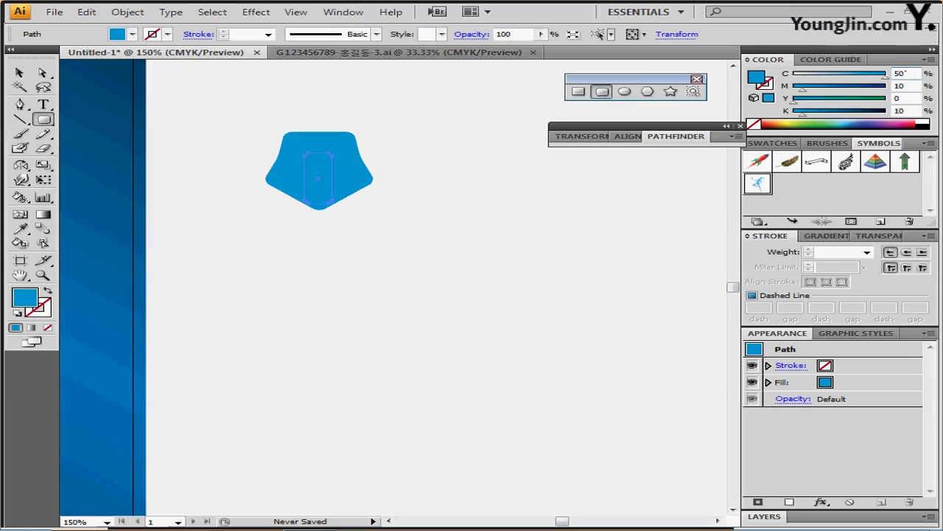
pyautogui.press('Tab')
pyautogui.write('0')
pyautogui.press('Tab')
pyautogui.write('0')
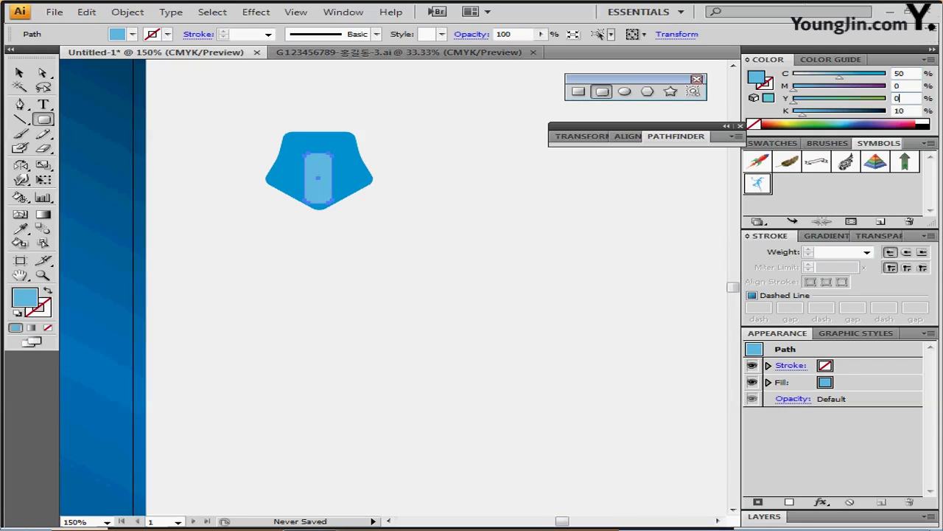
pyautogui.write('10')
pyautogui.press('Tab')
pyautogui.write('0')
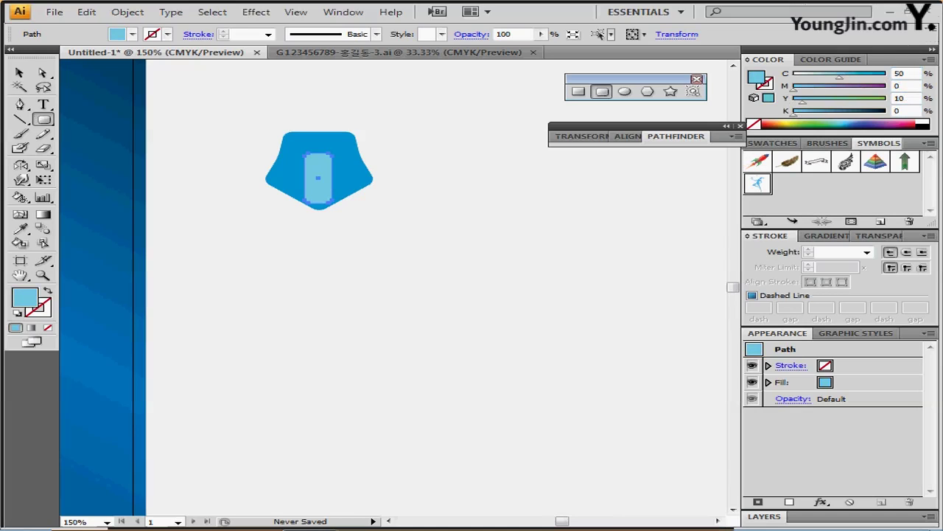
pyautogui.moveTo(321, 192)
pyautogui.mouseDown()
pyautogui.moveTo(325, 174)
pyautogui.moveTo(321, 181)
pyautogui.mouseUp()
pyautogui.click(319, 233)
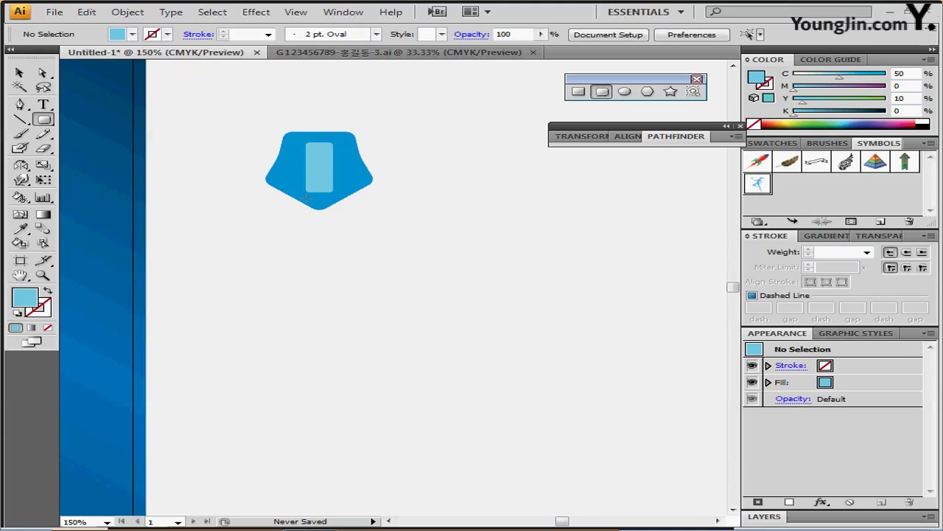
# - Create a 14 × 47 mm rounded rectangle with a 5 mm corner radius and place it centered below the small rectangle, overlapping the pentagon
pyautogui.click(368, 185)
pyautogui.moveTo(431, 123); pyautogui.dragTo(489, 125)
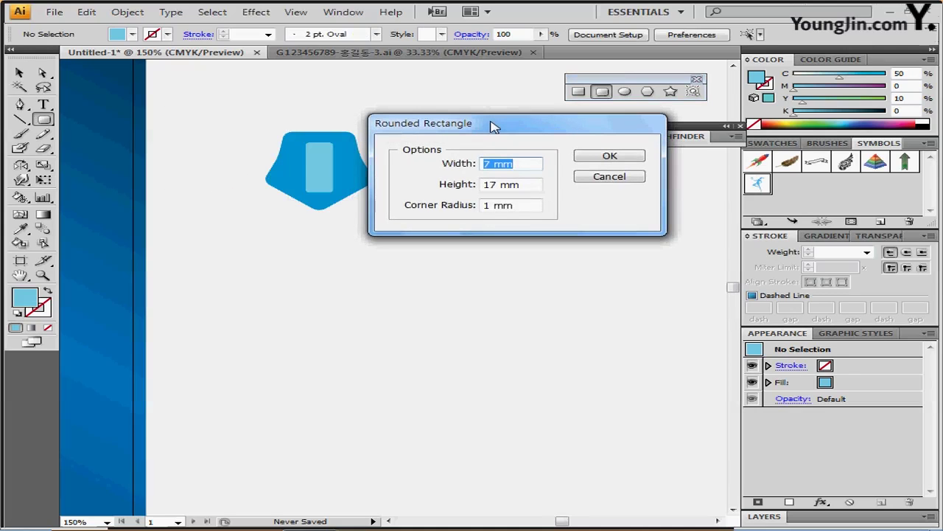
pyautogui.write('14')
pyautogui.press('Tab')
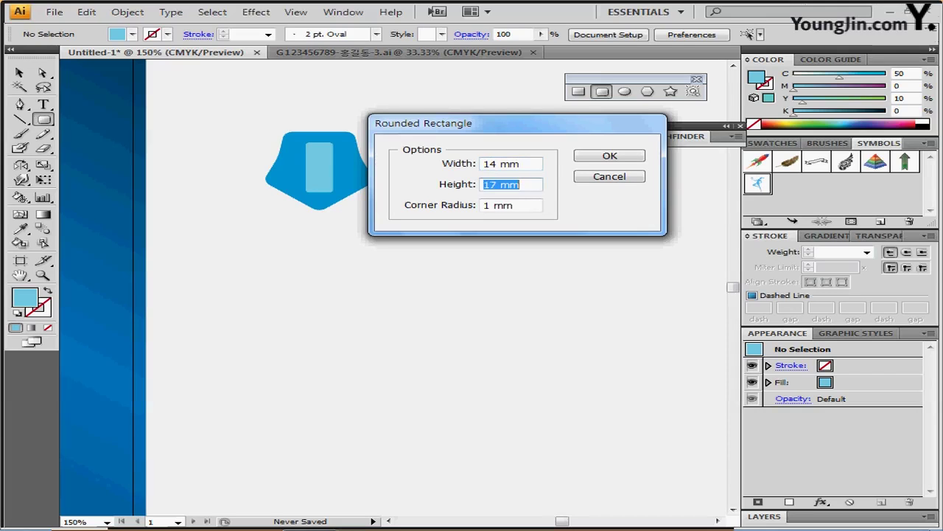
pyautogui.write('47')
pyautogui.press('Tab')
pyautogui.write('5')
pyautogui.click(610, 157)
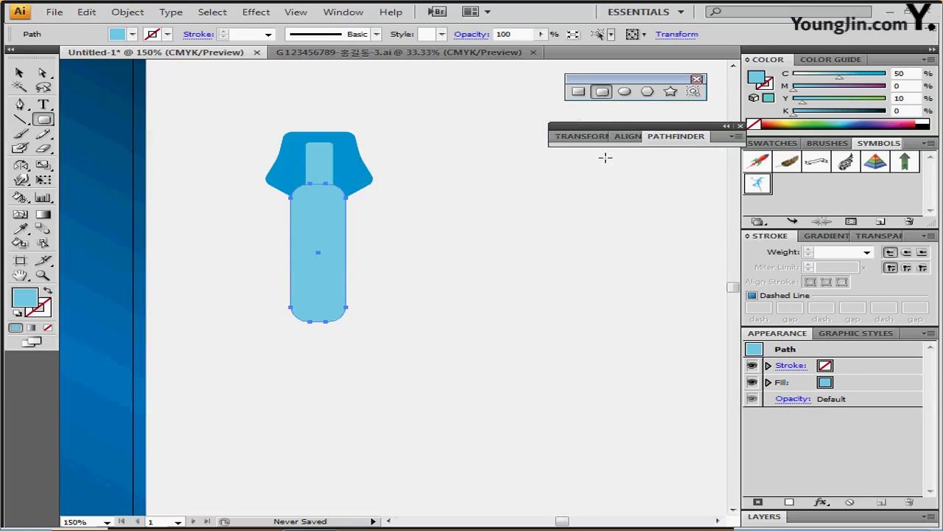
pyautogui.moveTo(315, 274); pyautogui.dragTo(315, 271)
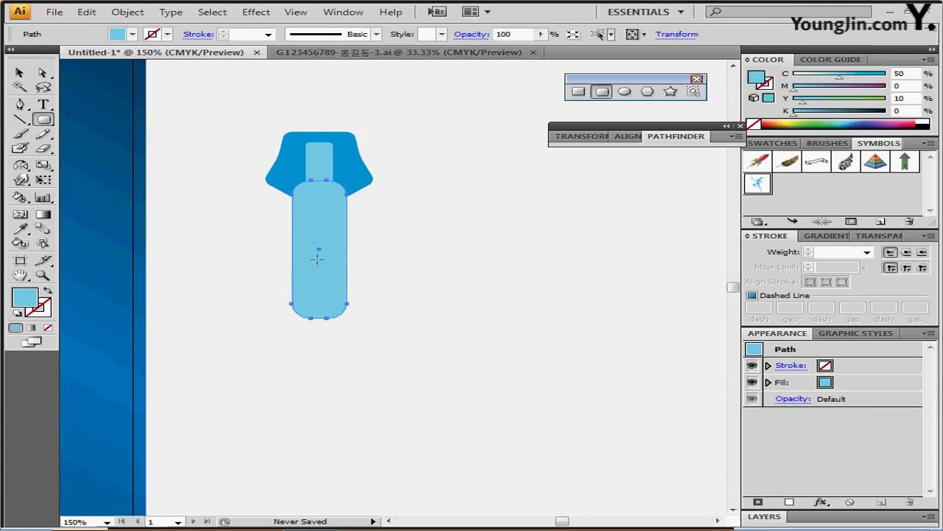
# - Select only the bottom anchor points of the long rounded rectangle and scale them uniformly to 150% so it flares downward
pyautogui.click(43, 73)
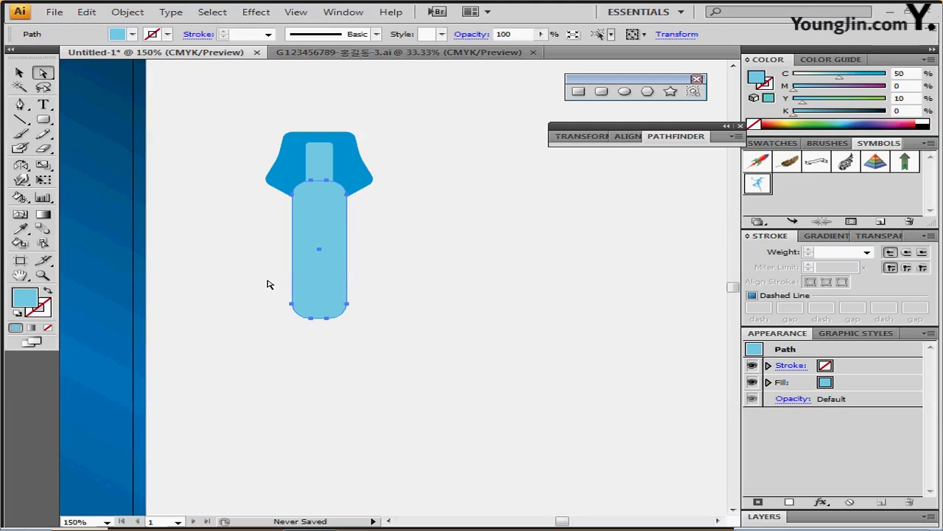
pyautogui.moveTo(264, 274); pyautogui.dragTo(275, 284)
pyautogui.moveTo(319, 313); pyautogui.dragTo(370, 339)
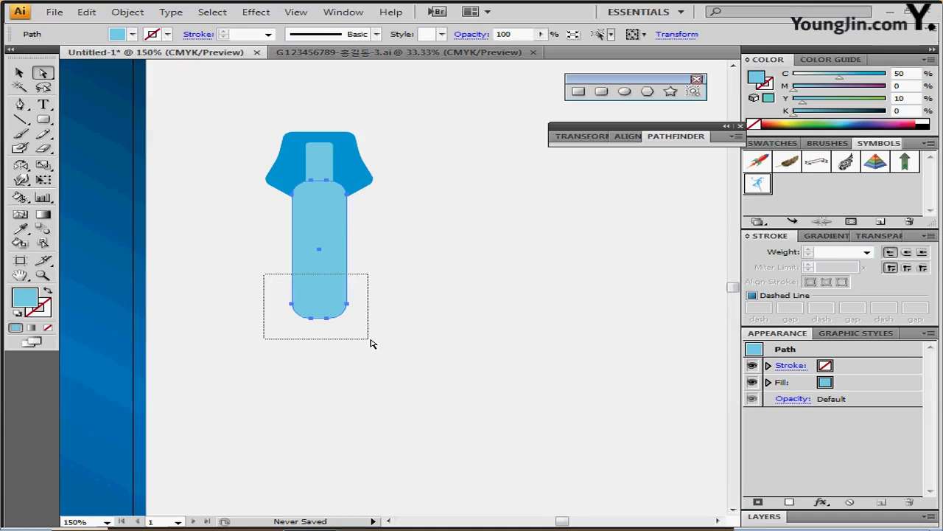
pyautogui.moveTo(371, 343); pyautogui.dragTo(371, 342)
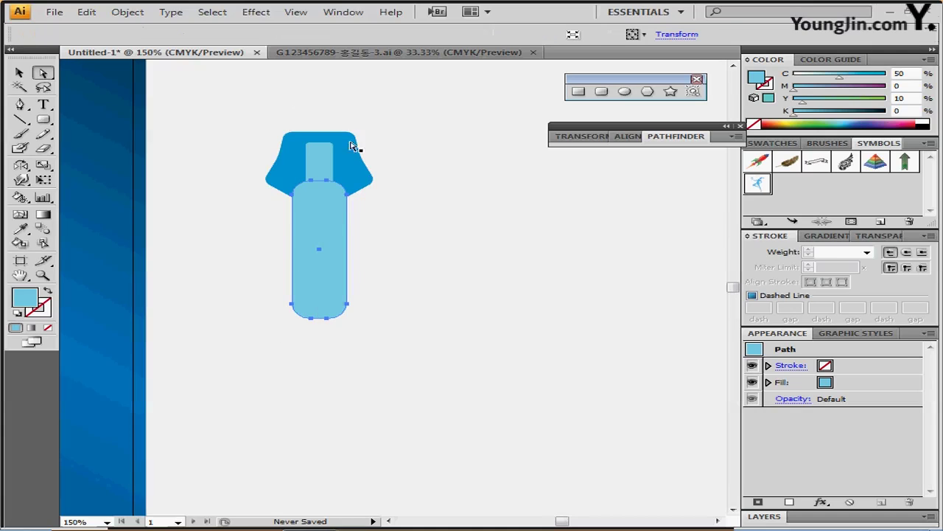
pyautogui.doubleClick(43, 165)
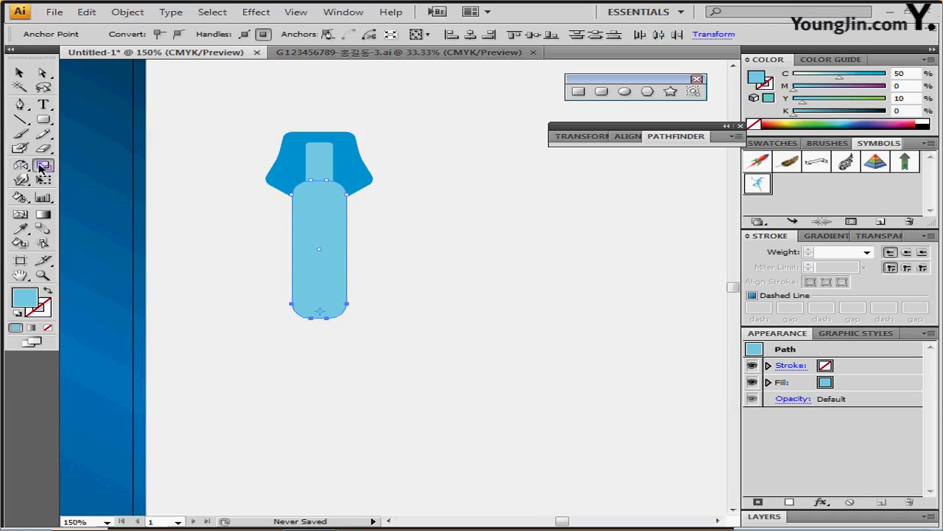
pyautogui.write('150')
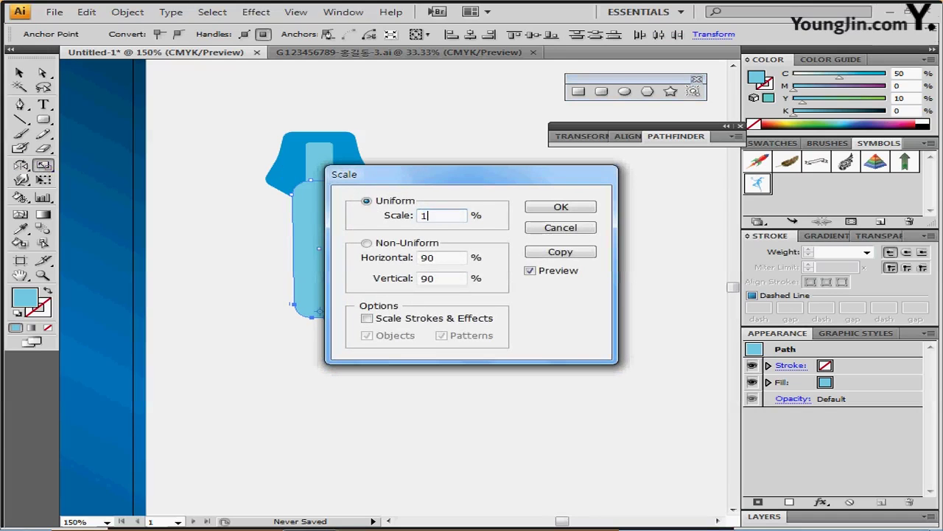
pyautogui.click(547, 208)
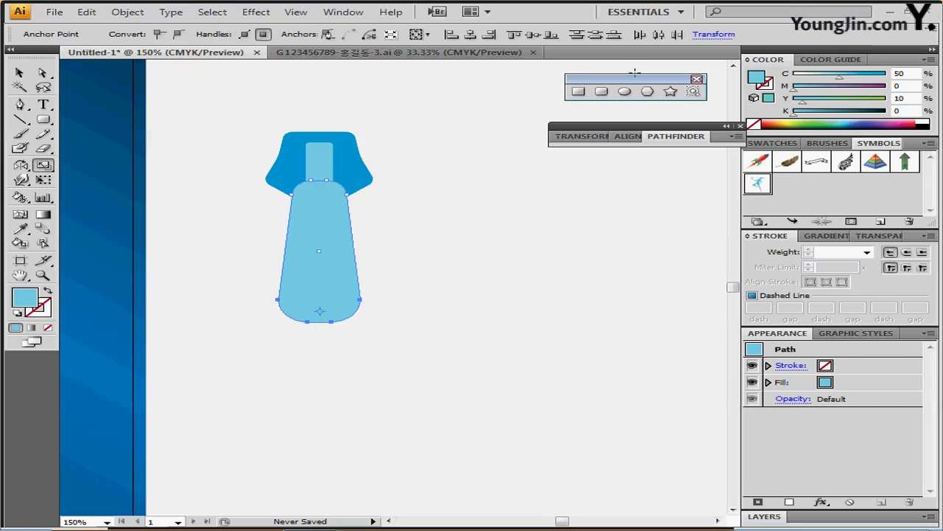
# - Draw a rounded rectangle about 9 × 7 mm near the top of the tapered pull and give it the default white fill and black stroke
pyautogui.click(601, 91)
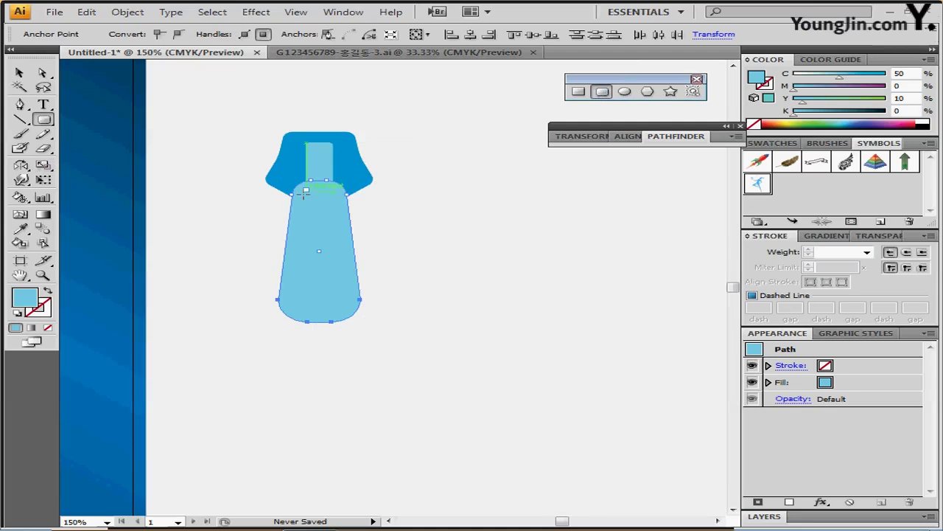
pyautogui.moveTo(305, 191); pyautogui.dragTo(340, 208)
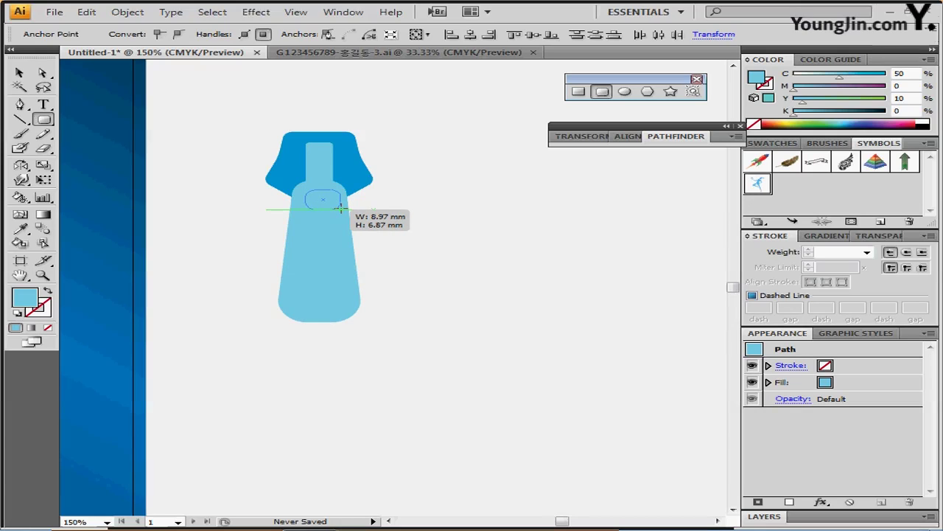
pyautogui.moveTo(341, 209); pyautogui.dragTo(341, 208)
pyautogui.click(30, 315)
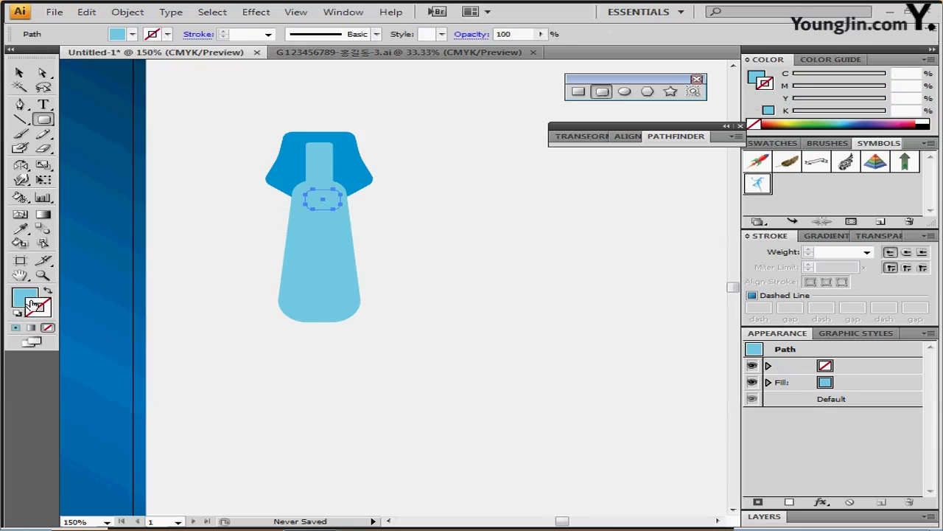
pyautogui.press('d')
pyautogui.moveTo(316, 200); pyautogui.dragTo(313, 202)
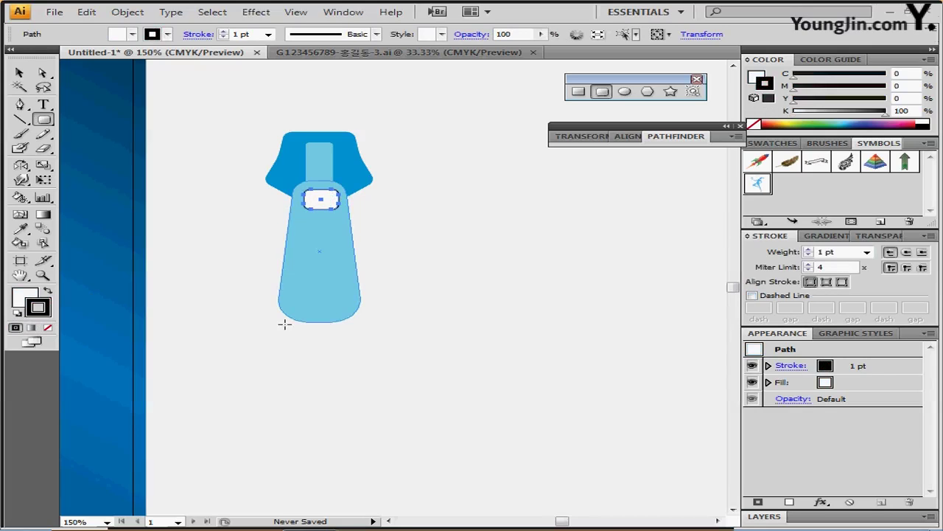
# - Draw a wider white rounded rectangle near the bottom of the tapered pull and nudge it down slightly
pyautogui.moveTo(292, 284); pyautogui.dragTo(320, 298)
pyautogui.press('Up')
pyautogui.press('Up')
pyautogui.press('Up')
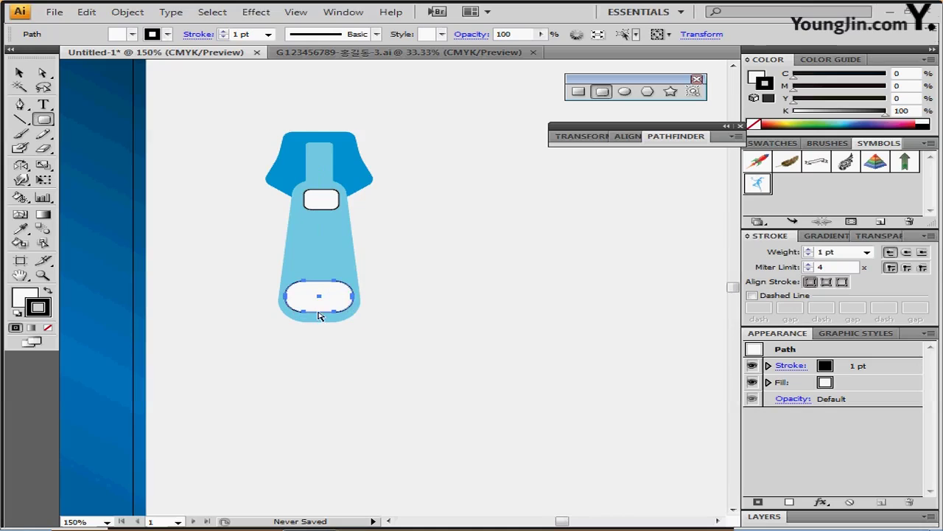
pyautogui.press('Down')
pyautogui.press('Down')
# - Lower the top anchor points of the wide white rounded rectangle to flatten it slightly
pyautogui.click(42, 73)
pyautogui.click(236, 297)
pyautogui.click(335, 287)
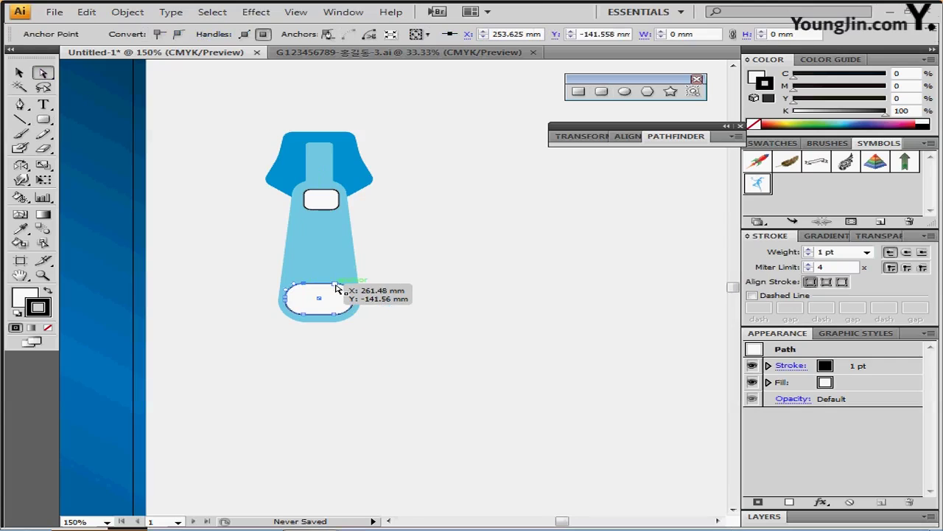
pyautogui.moveTo(335, 286); pyautogui.dragTo(335, 294)
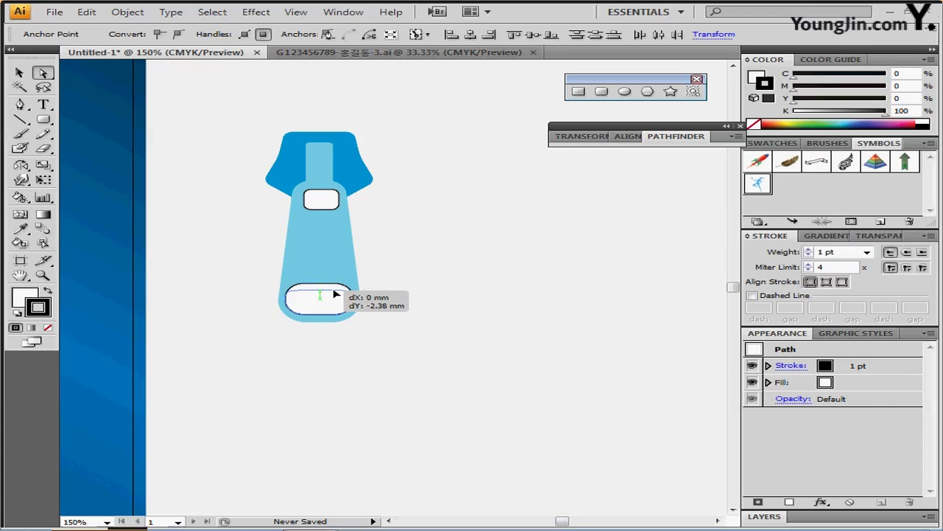
pyautogui.moveTo(336, 294); pyautogui.dragTo(336, 294)
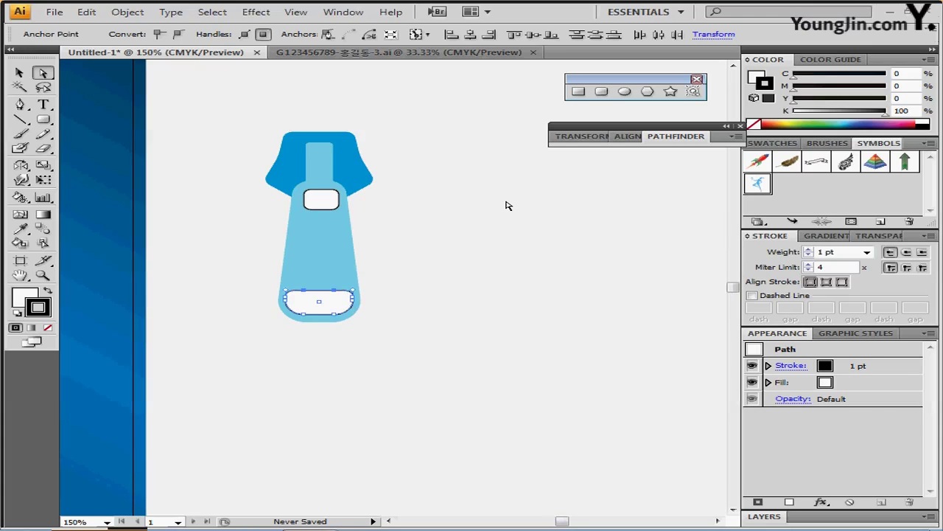
pyautogui.press('Up')
pyautogui.press('Up')
pyautogui.press('Up')
# - Select all the slider shapes, align their horizontal centers, and deselect them
pyautogui.click(19, 72)
pyautogui.moveTo(247, 111); pyautogui.dragTo(394, 331)
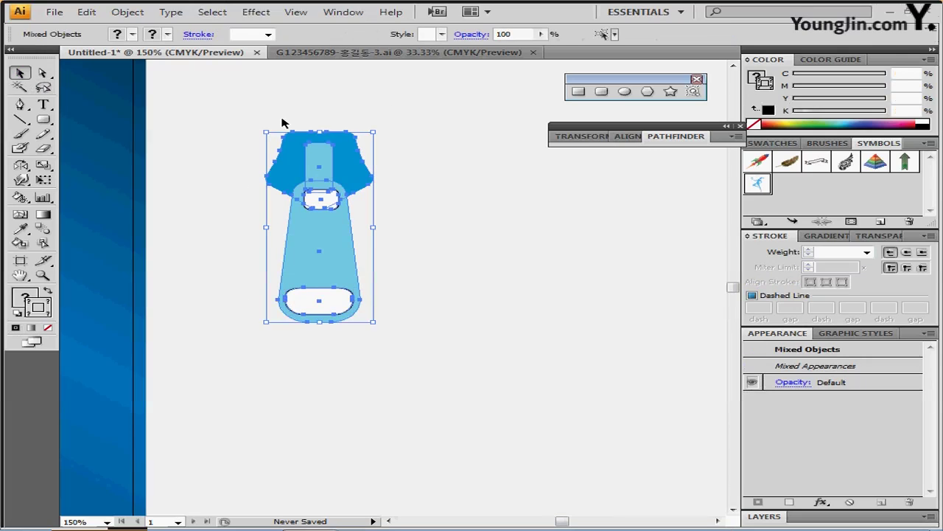
pyautogui.click(629, 137)
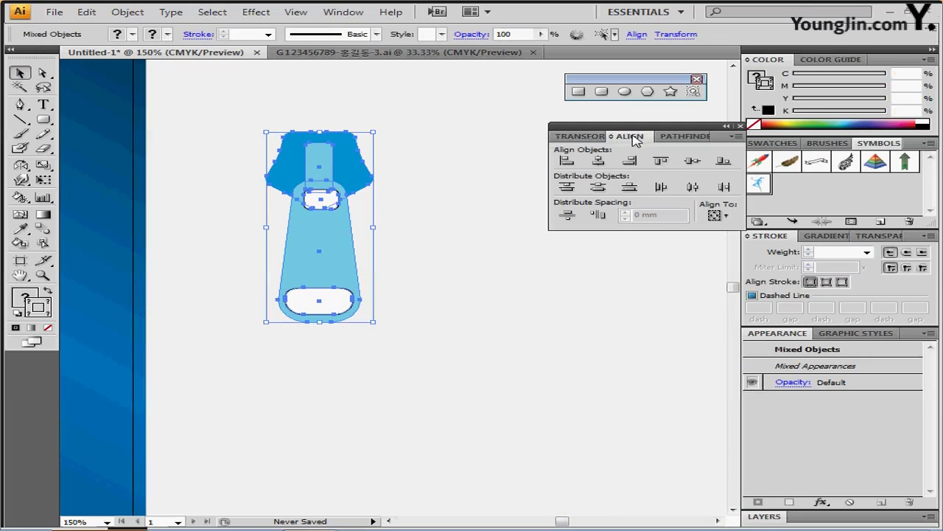
pyautogui.click(597, 163)
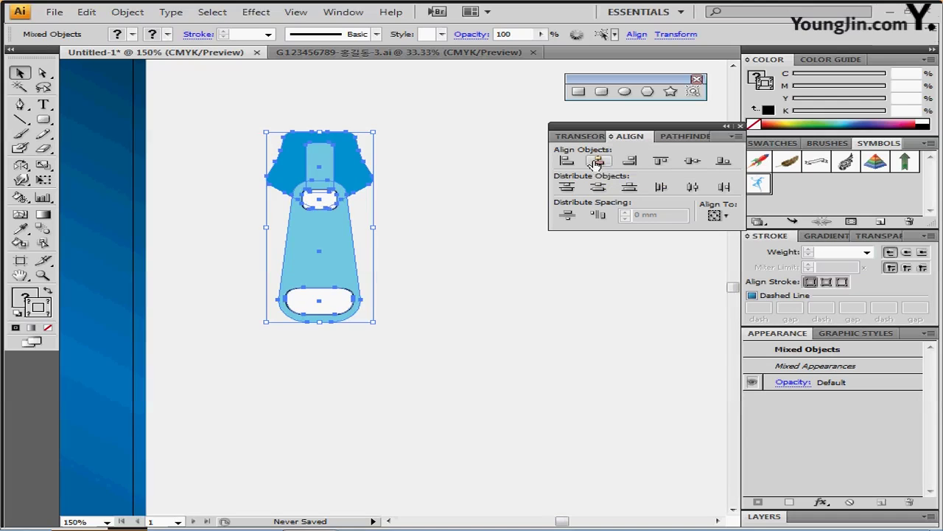
pyautogui.click(497, 277)
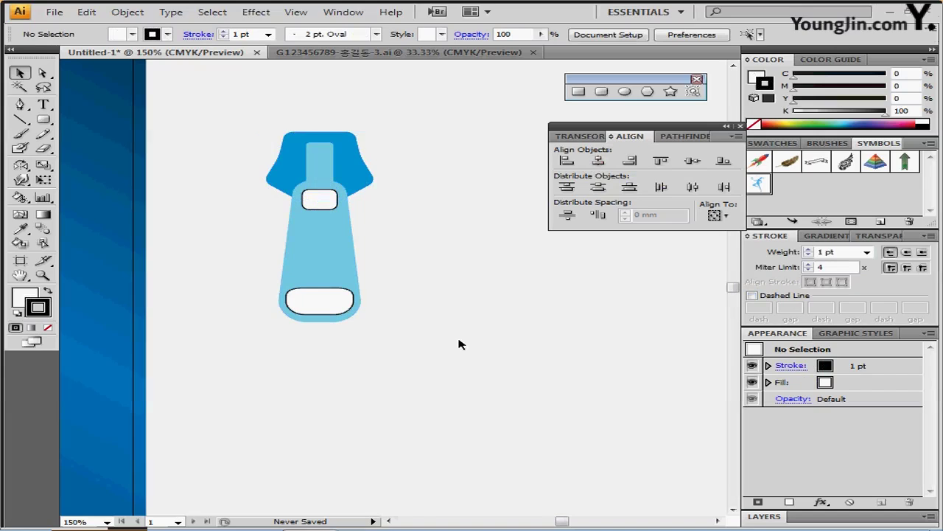
# - Subtract the two white rounded rectangles from the tapered pull with the Pathfinder's Minus Front
pyautogui.moveTo(381, 369); pyautogui.dragTo(294, 204)
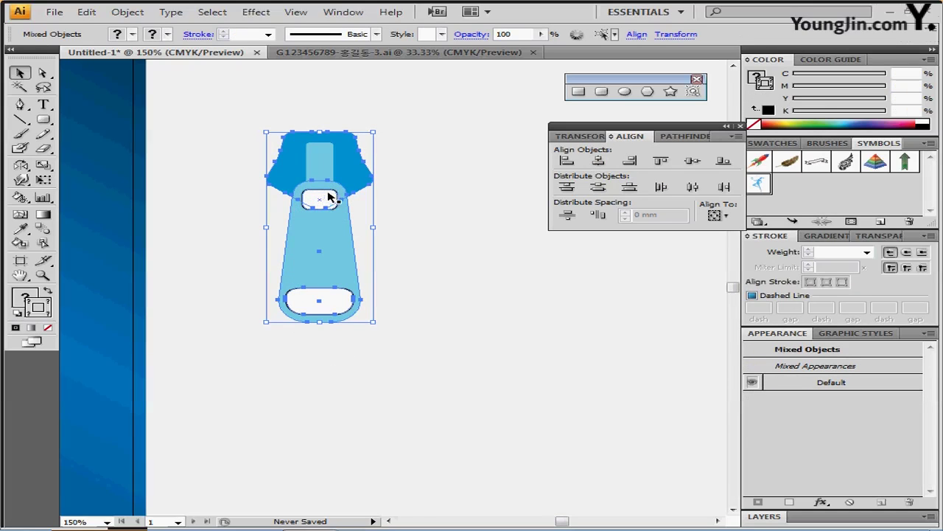
pyautogui.keyDown('shift'); pyautogui.click(351, 172); pyautogui.keyUp('shift')
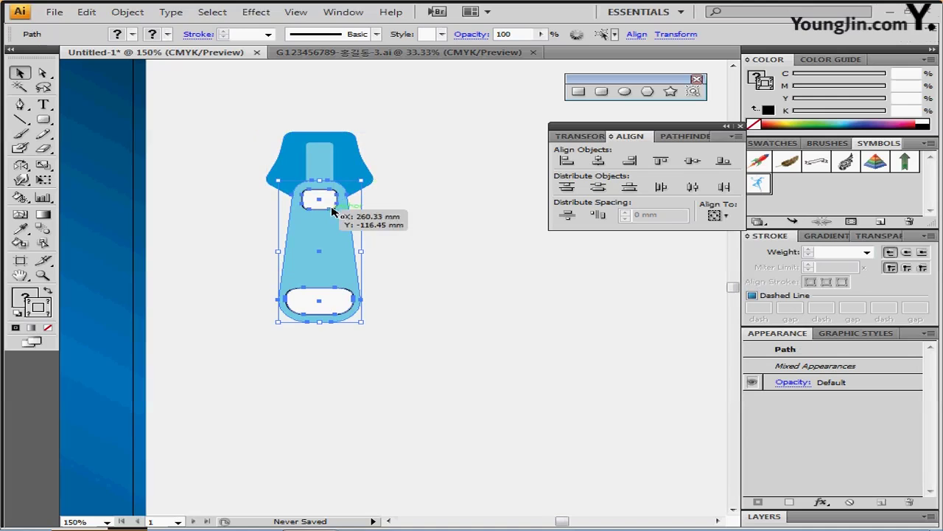
pyautogui.click(686, 135)
pyautogui.moveTo(660, 154); pyautogui.dragTo(568, 147)
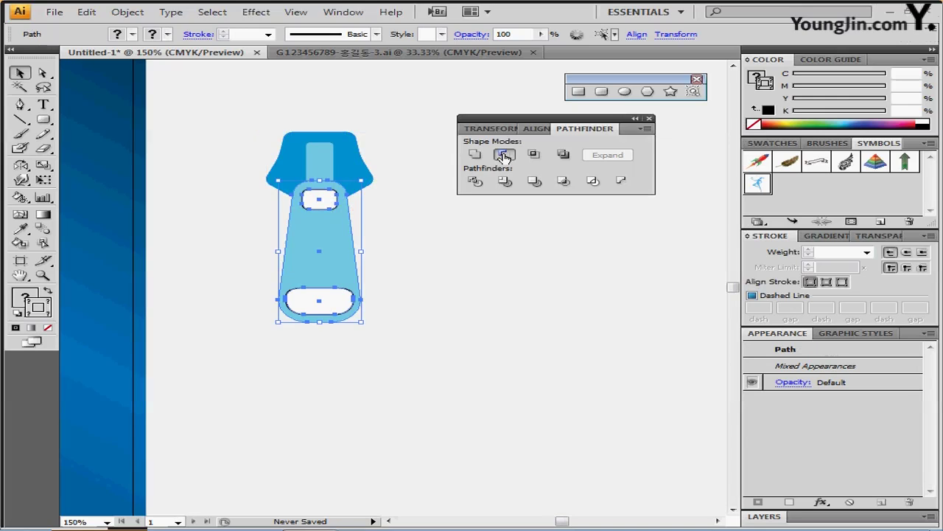
pyautogui.click(505, 155)
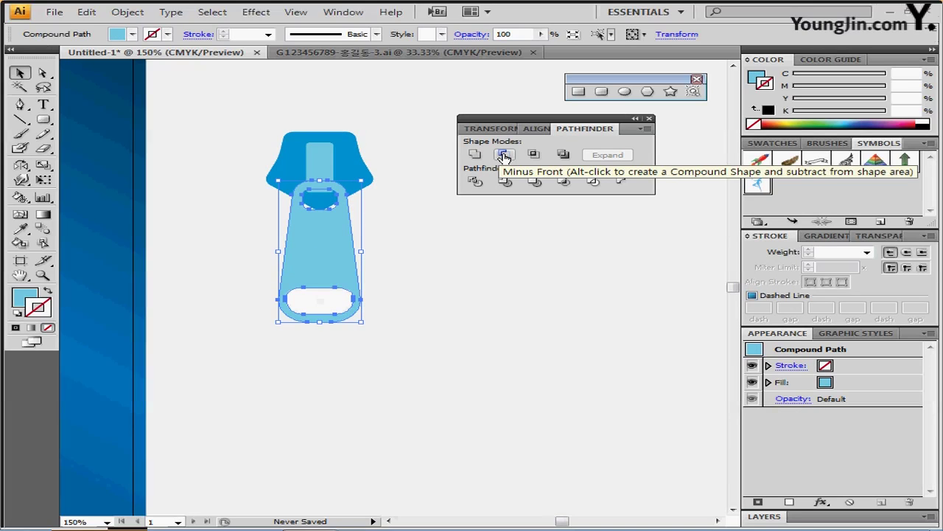
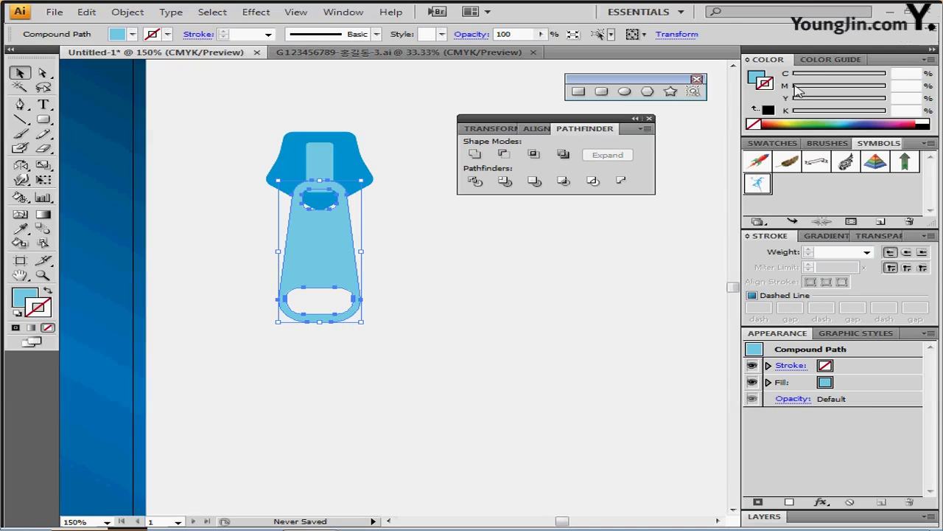
# - Fill the cut-out pull with C 20, M 0, Y 0, K 0
pyautogui.click(905, 73)
pyautogui.write('2')
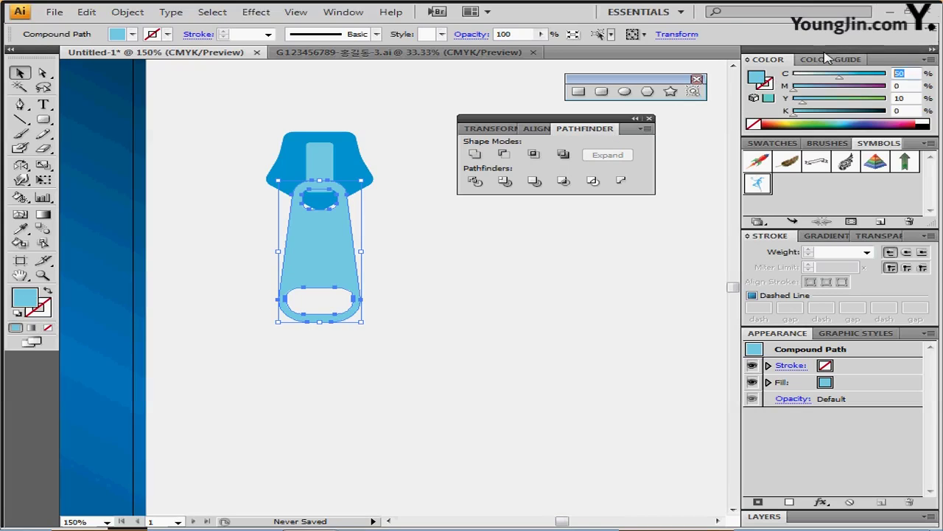
pyautogui.write('0')
pyautogui.press('Tab')
pyautogui.press('Tab')
pyautogui.write('0')
pyautogui.press('Return')
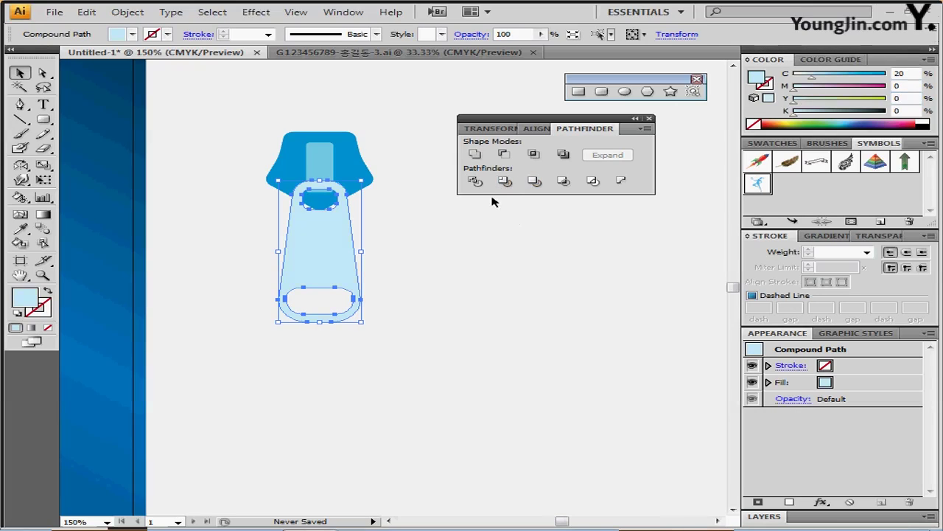
# - Nudge the light blue pull upward so its upper opening overlaps the lower end of the small rounded rectangle
pyautogui.press('Up')
pyautogui.press('Up')
pyautogui.press('Up')
pyautogui.press('Up')
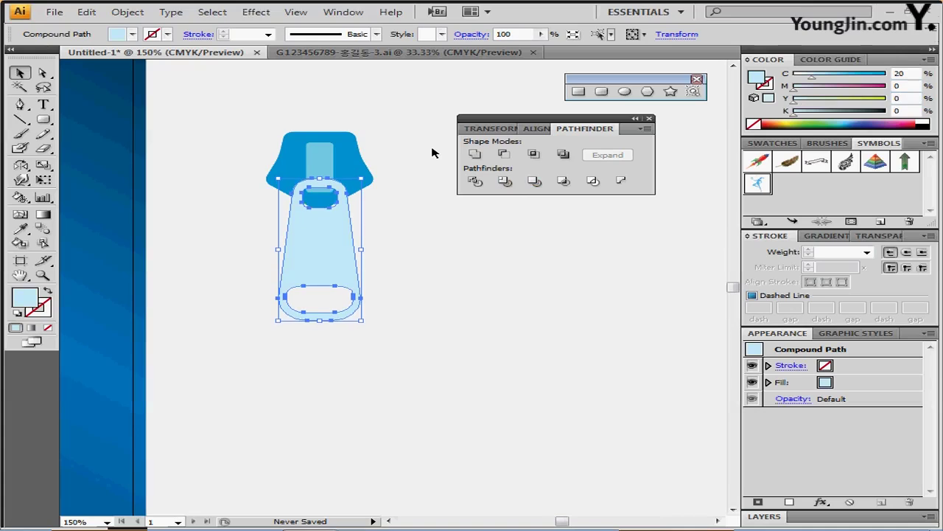
pyautogui.press('Up')
pyautogui.press('Up')
pyautogui.press('Up')
pyautogui.press('Up')
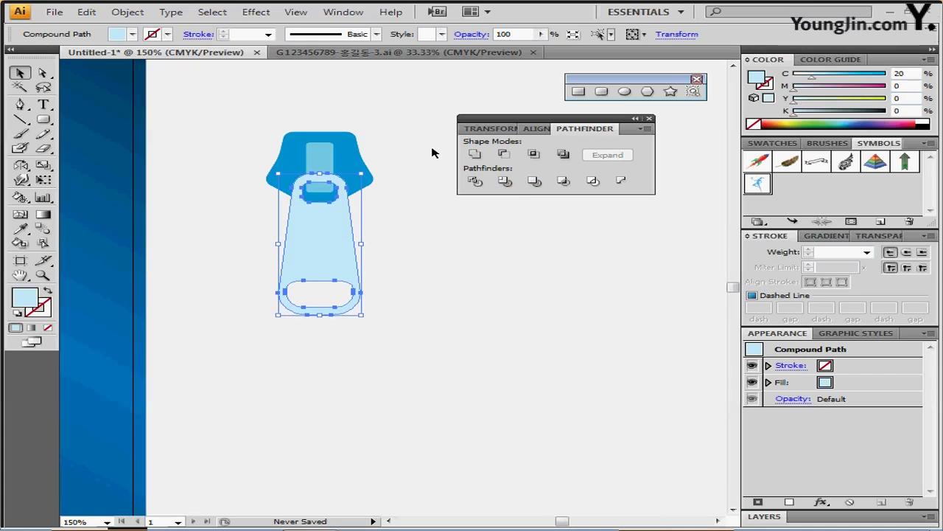
# - Nudge the light blue pull a little farther up over the slider body and deselect it
pyautogui.press('Up')
pyautogui.press('Up')
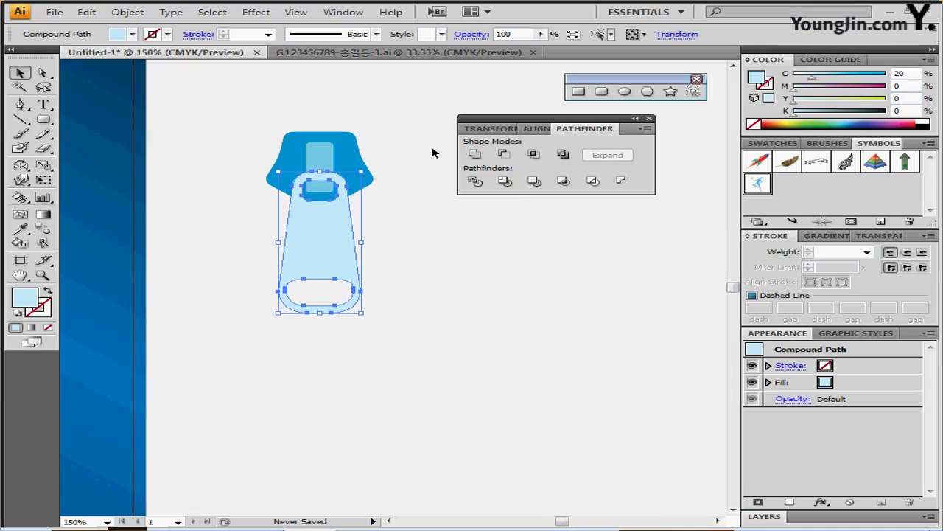
pyautogui.click(257, 122)
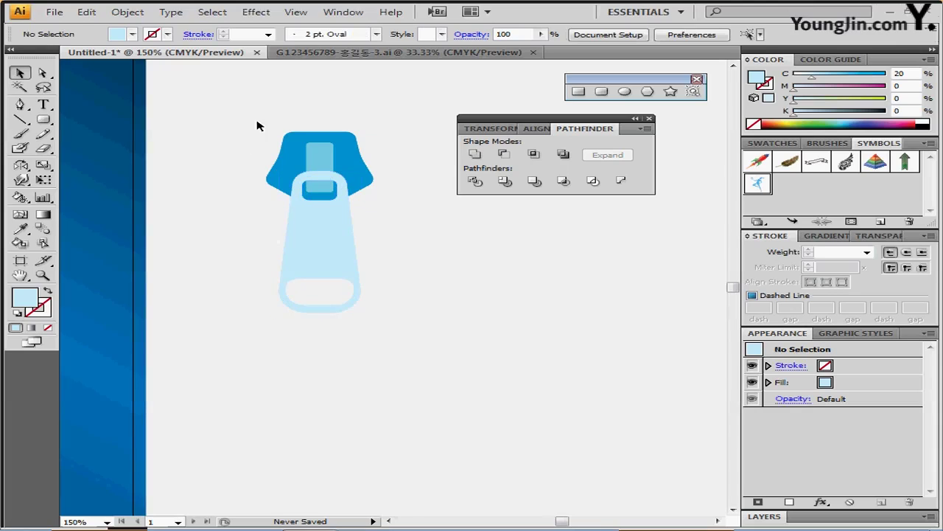
# - Group all the slider and pull shapes and hide the bounding box to check the result
pyautogui.moveTo(251, 107); pyautogui.dragTo(393, 298)
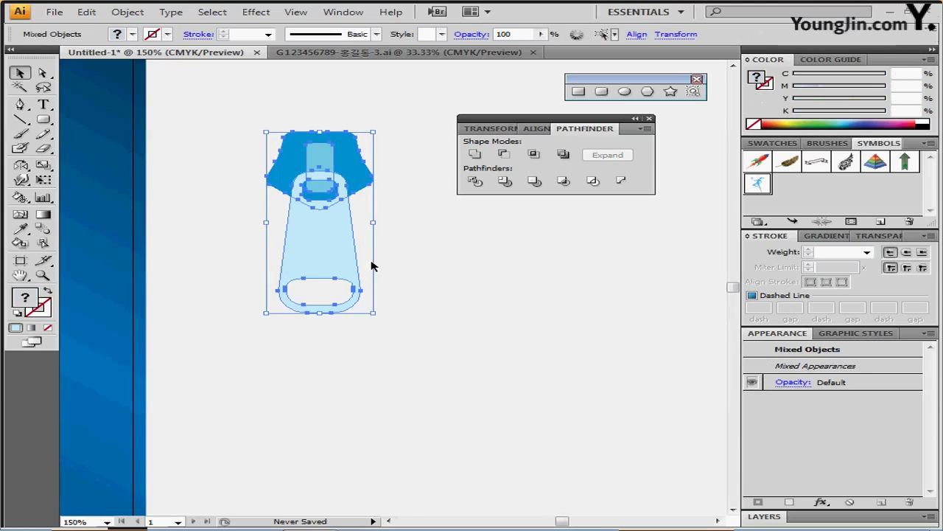
pyautogui.hotkey('ctrl', 'shift', 'b')
pyautogui.hotkey('ctrl', 'g')
pyautogui.hotkey('ctrl', 'shift', 'b')
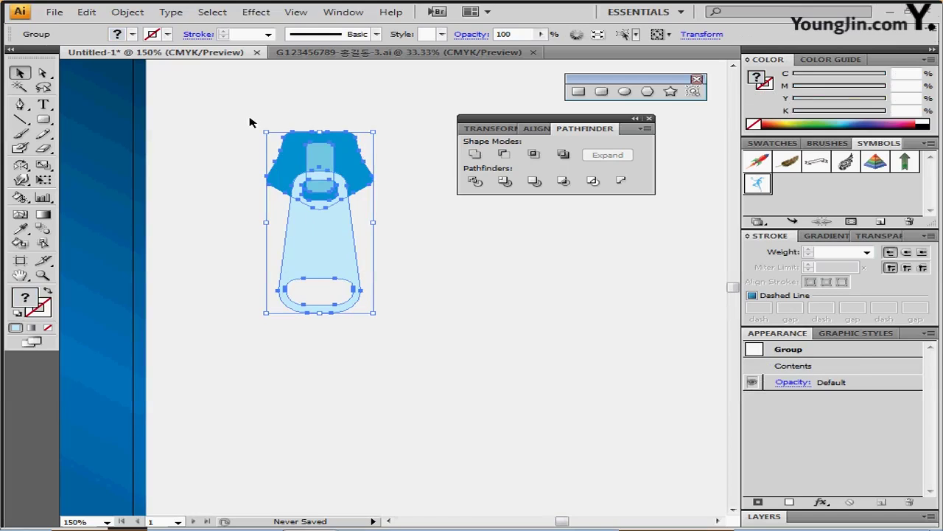
# - Move the grouped slider onto the poster where the two rows of zipper teeth meet
pyautogui.hotkey('ctrl', 'alt', 'space')
pyautogui.click(361, 337)
pyautogui.click(355, 337)
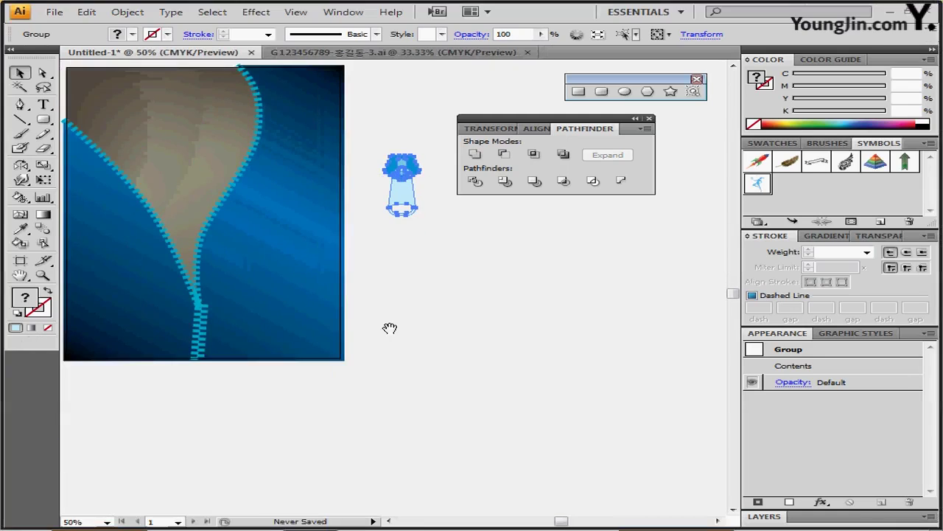
pyautogui.moveTo(404, 167); pyautogui.dragTo(203, 307)
# - Rotate the slider group slightly counterclockwise, shift it a little to the right over the closed teeth, and deselect it
pyautogui.click(229, 339)
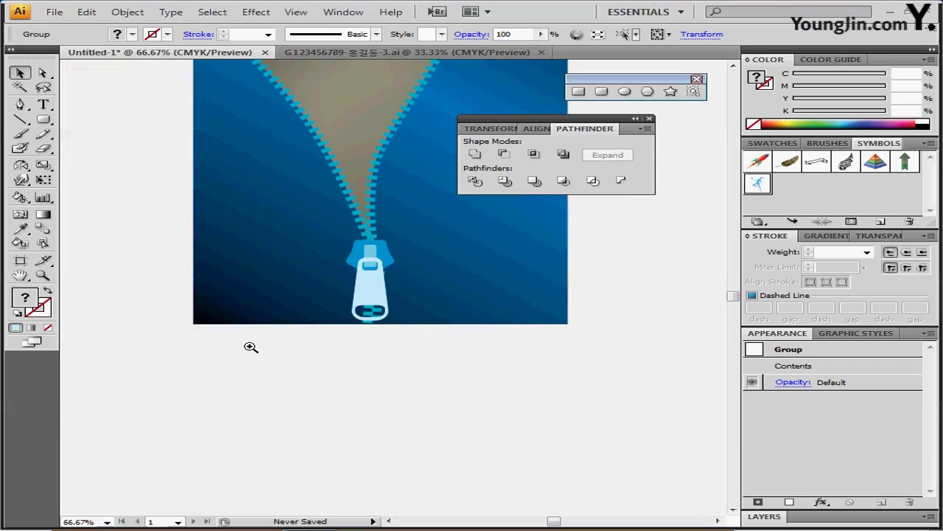
pyautogui.click(372, 295)
pyautogui.moveTo(388, 264); pyautogui.dragTo(284, 327)
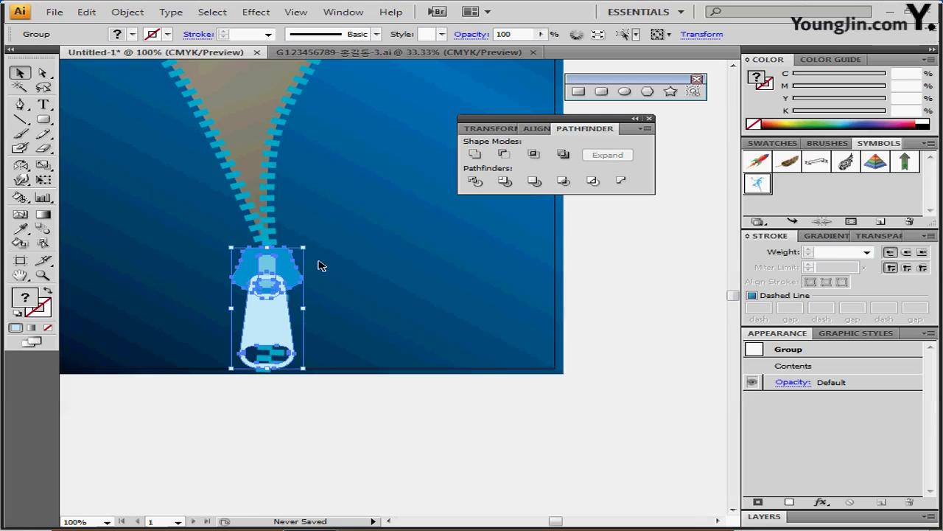
pyautogui.moveTo(315, 249); pyautogui.dragTo(302, 238)
pyautogui.moveTo(282, 275); pyautogui.dragTo(287, 276)
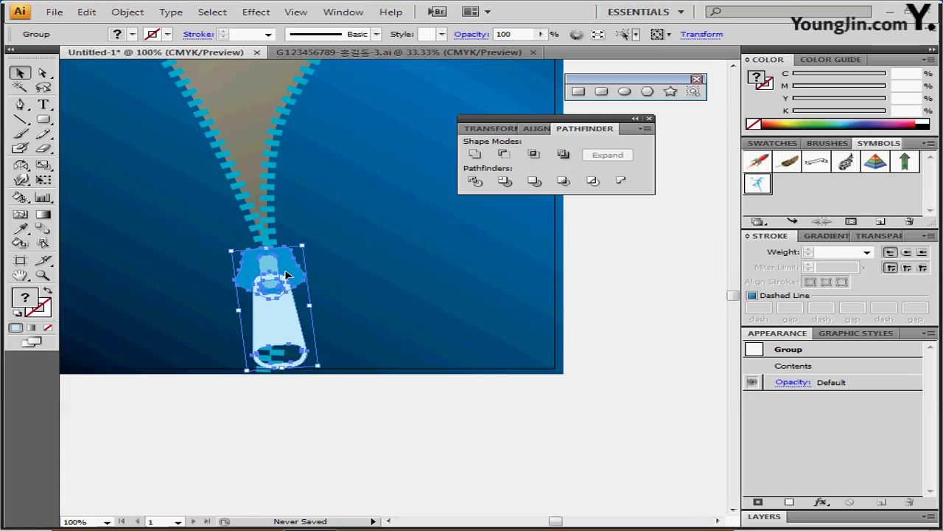
pyautogui.moveTo(288, 276); pyautogui.dragTo(292, 275)
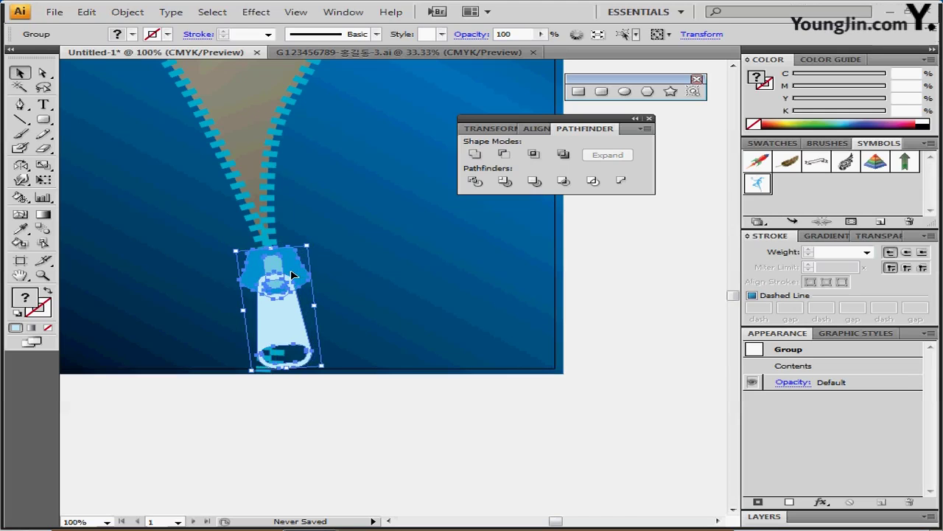
pyautogui.press('space')
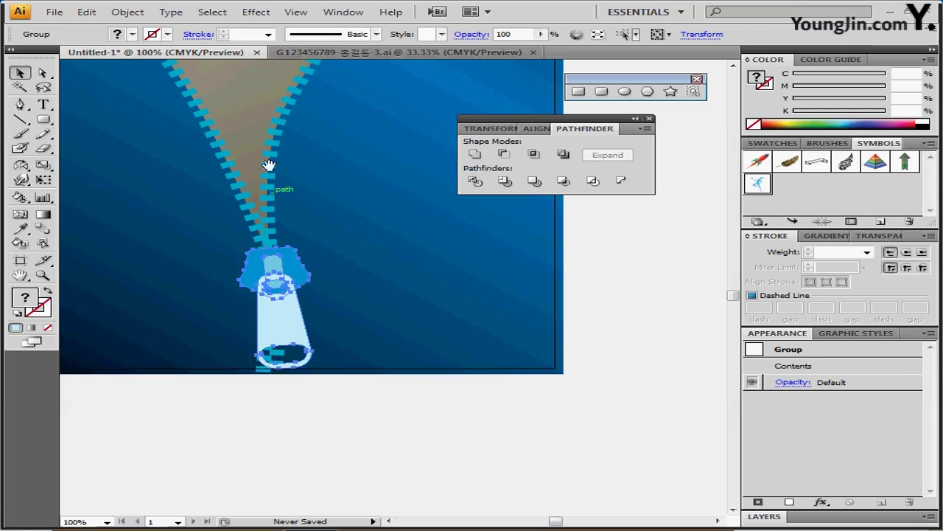
pyautogui.moveTo(271, 273); pyautogui.dragTo(274, 295)
pyautogui.hotkey('ctrl', '-')
pyautogui.hotkey('ctrl', '-')
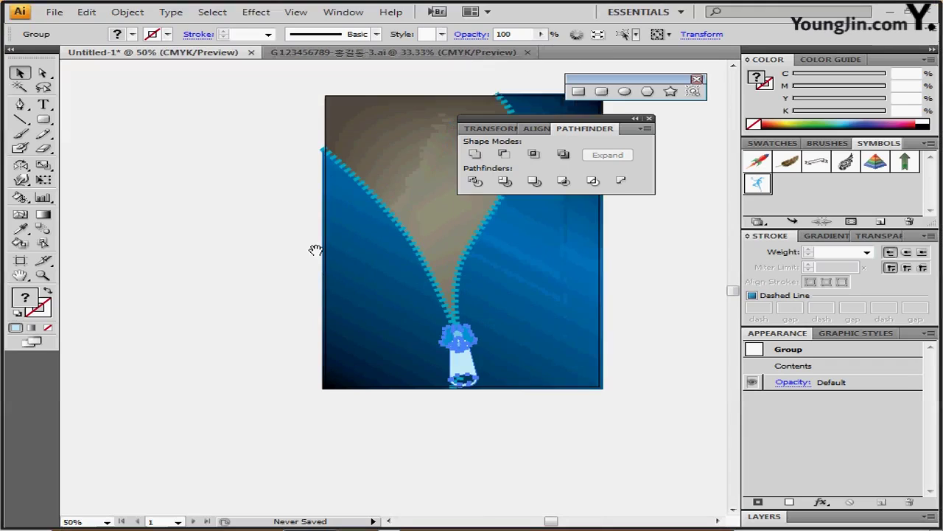
pyautogui.moveTo(315, 251); pyautogui.dragTo(243, 227)
pyautogui.hotkey('ctrl', '+')
pyautogui.moveTo(347, 228); pyautogui.dragTo(171, 168)
pyautogui.click(84, 89)
# - Draw a curved triangular shape below the left end of the zipper with the Pen tool, without stroke or fill
pyautogui.press('p')
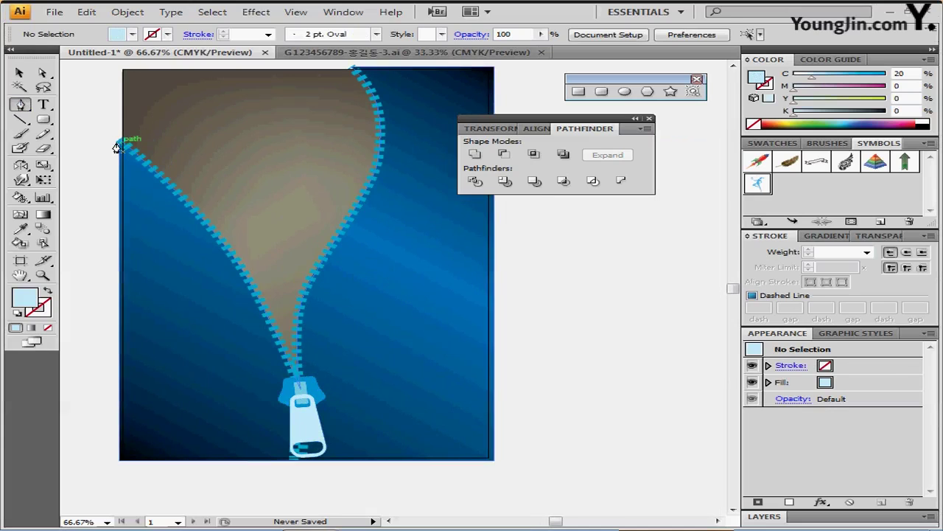
pyautogui.moveTo(117, 147); pyautogui.dragTo(121, 177)
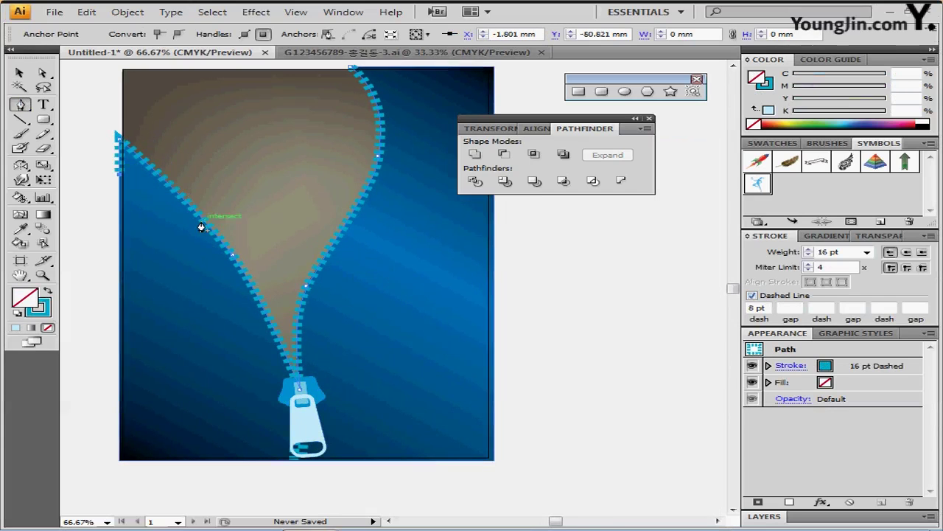
pyautogui.keyDown('ctrl'); pyautogui.click(100, 169); pyautogui.keyUp('ctrl')
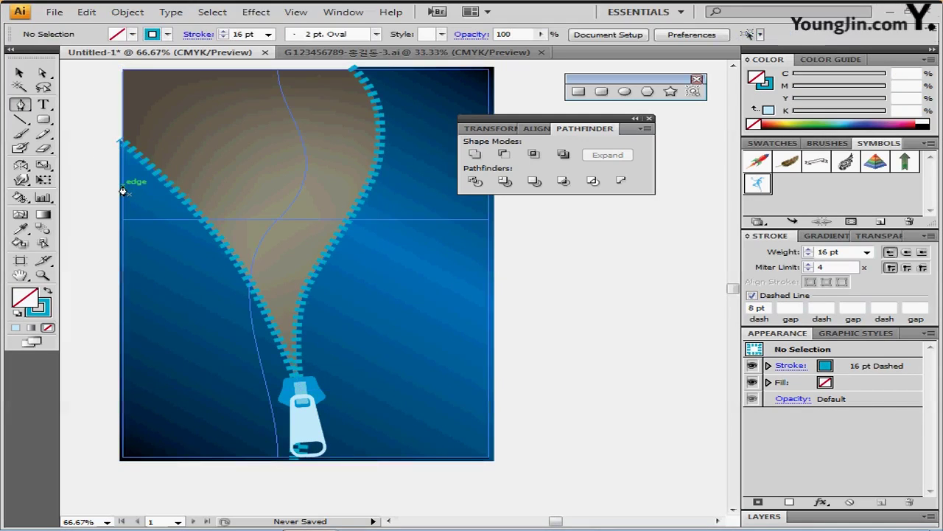
pyautogui.moveTo(123, 191)
pyautogui.mouseDown()
pyautogui.moveTo(125, 147)
pyautogui.moveTo(221, 240)
pyautogui.moveTo(205, 220)
pyautogui.moveTo(125, 184)
pyautogui.moveTo(90, 186)
pyautogui.moveTo(101, 190)
pyautogui.mouseUp()
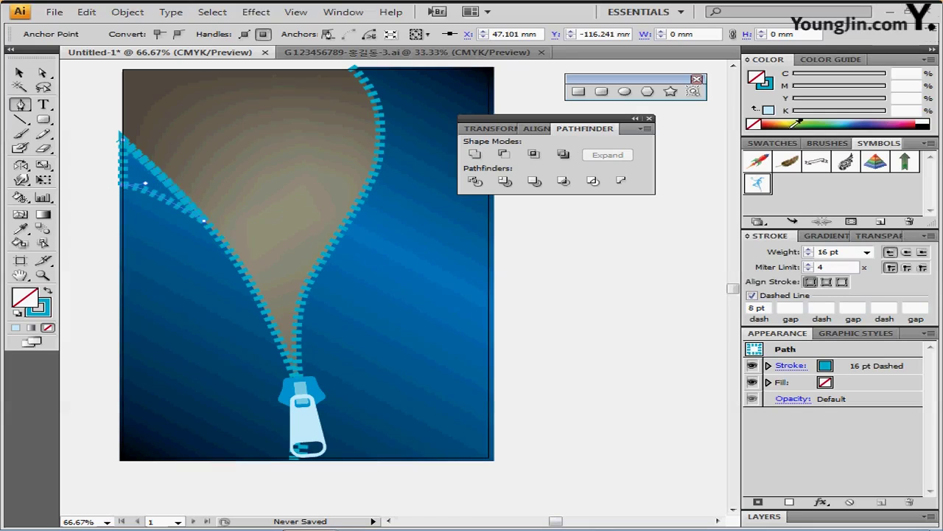
pyautogui.click(752, 125)
pyautogui.click(756, 78)
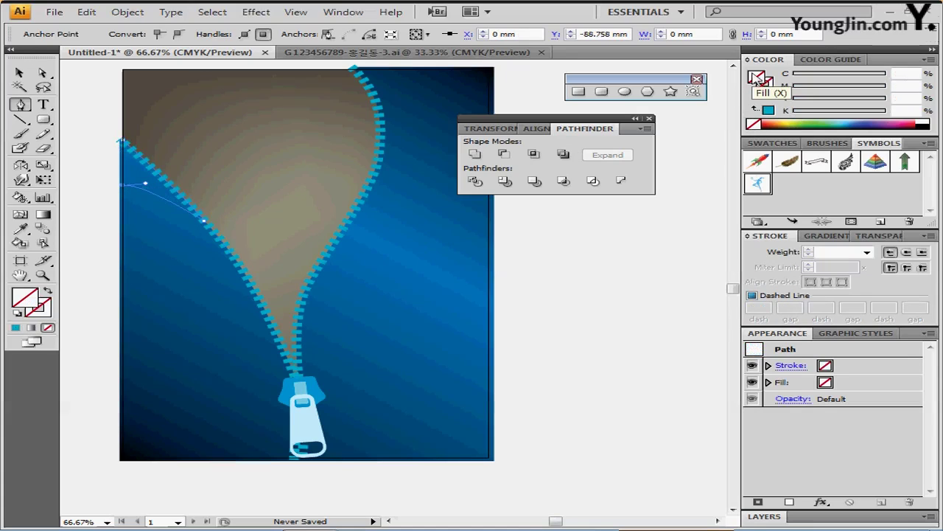
# - Fill the curved triangular shape with a linear gradient at a 90° angle
pyautogui.click(824, 235)
pyautogui.click(864, 255)
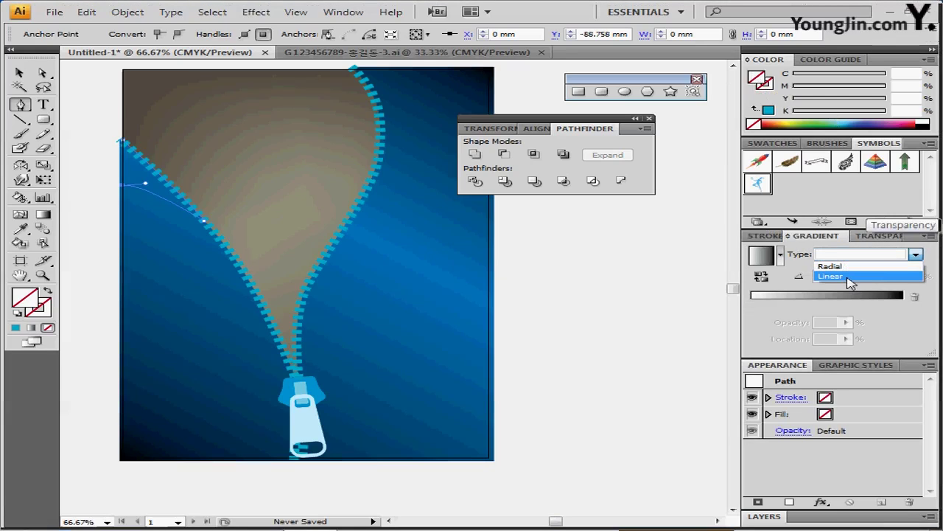
pyautogui.click(851, 276)
pyautogui.click(819, 277)
pyautogui.write('90')
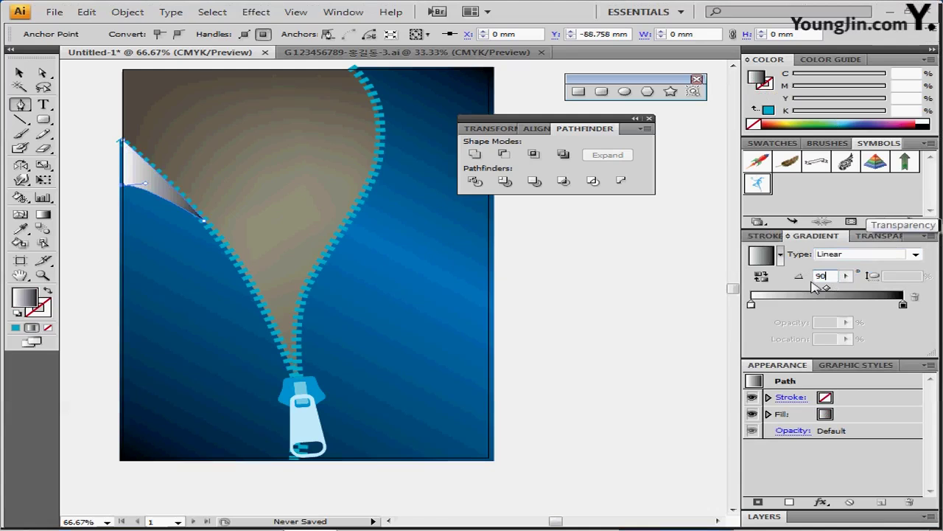
pyautogui.press('Return')
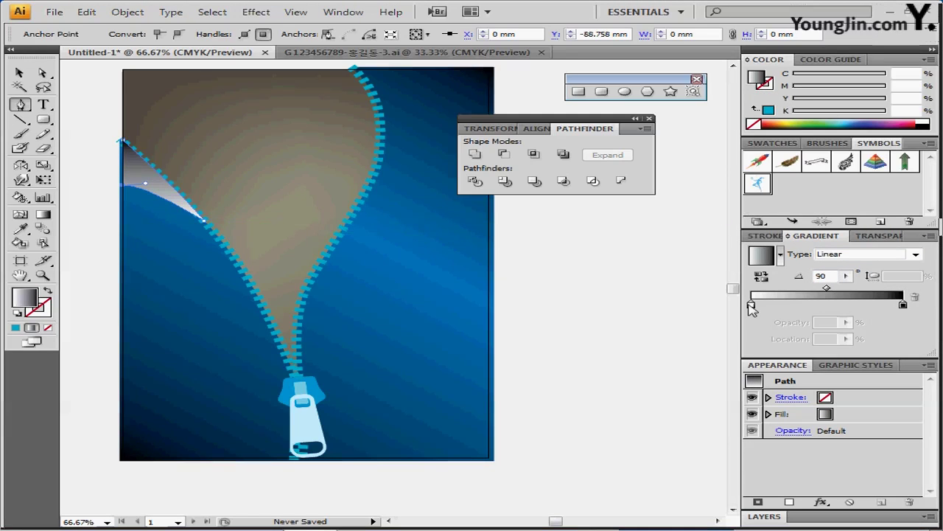
# - Set the gradient's starting color stop to CMYK values C 80, M 30, Y 0, K 40
pyautogui.click(751, 304)
pyautogui.doubleClick(752, 304)
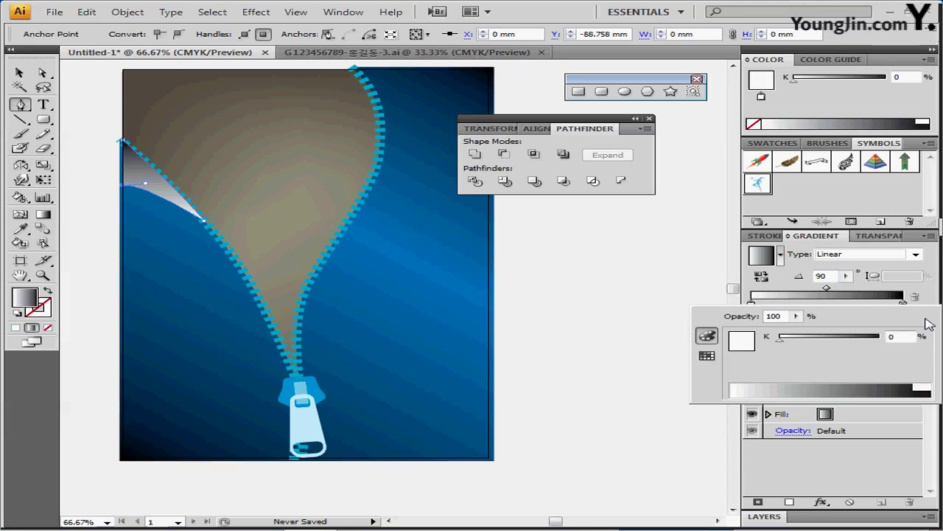
pyautogui.click(929, 317)
pyautogui.click(802, 376)
pyautogui.click(906, 336)
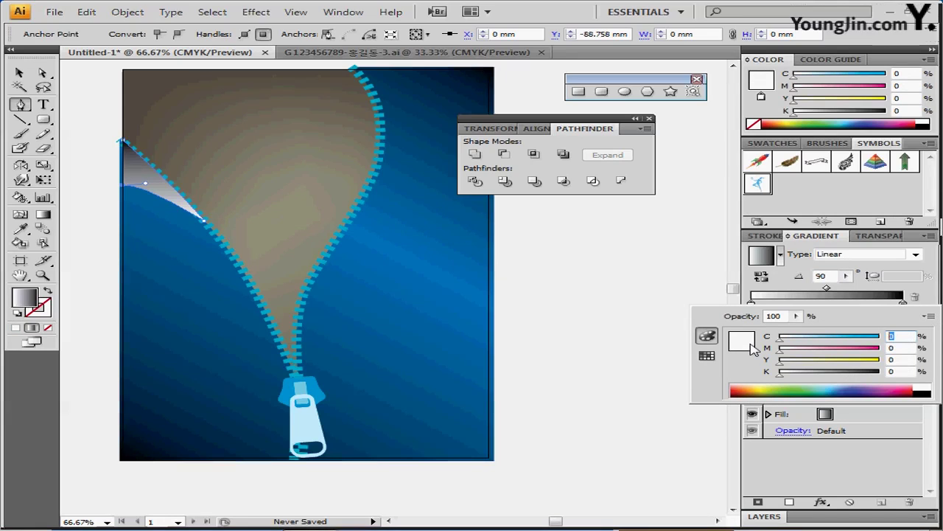
pyautogui.write('80')
pyautogui.press('Tab')
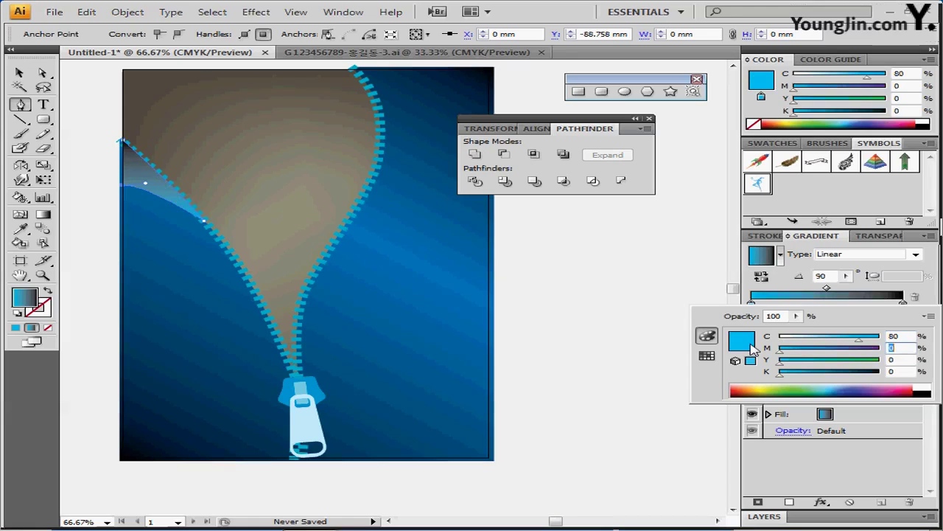
pyautogui.write('30')
pyautogui.press('Tab')
pyautogui.press('Tab')
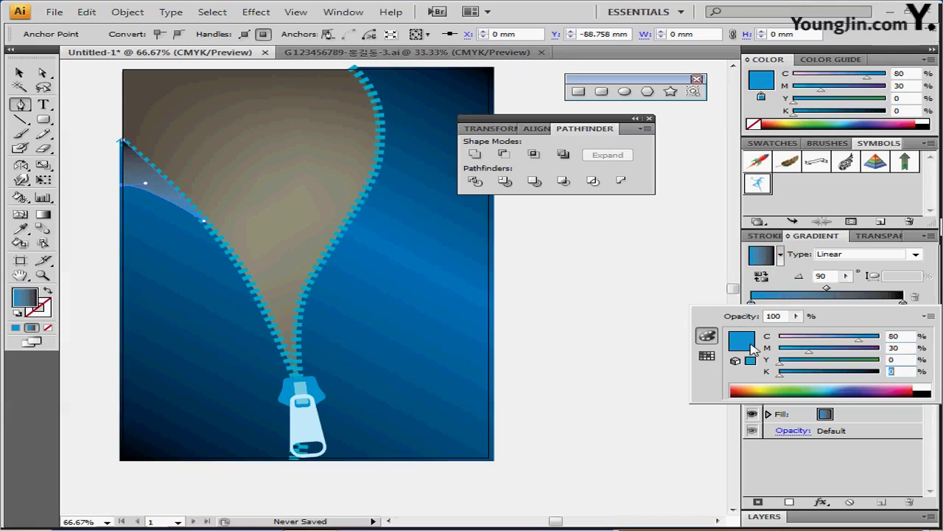
pyautogui.click(904, 111)
pyautogui.write('40')
pyautogui.press('Return')
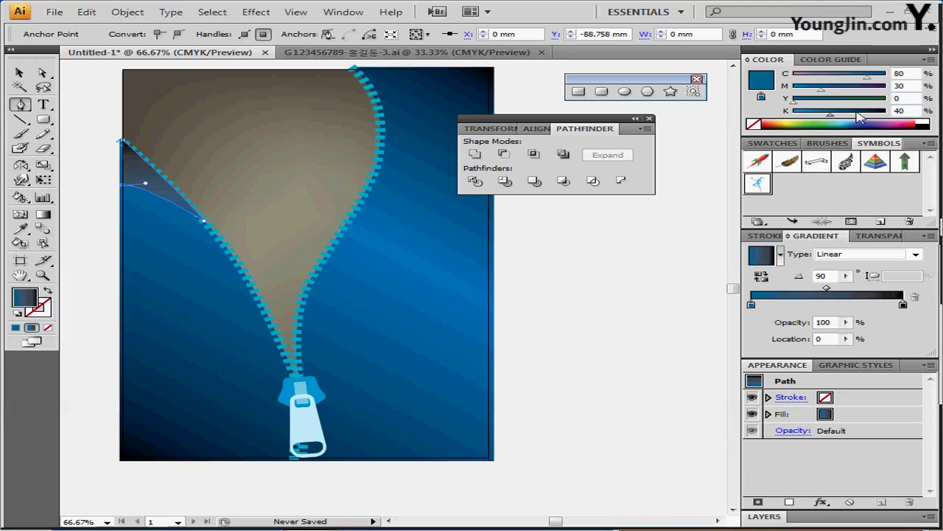
# - Copy the starting color onto the gradient's end stop and raise its K to 100
pyautogui.click(753, 307)
pyautogui.moveTo(903, 305); pyautogui.dragTo(904, 310)
pyautogui.doubleClick(903, 308)
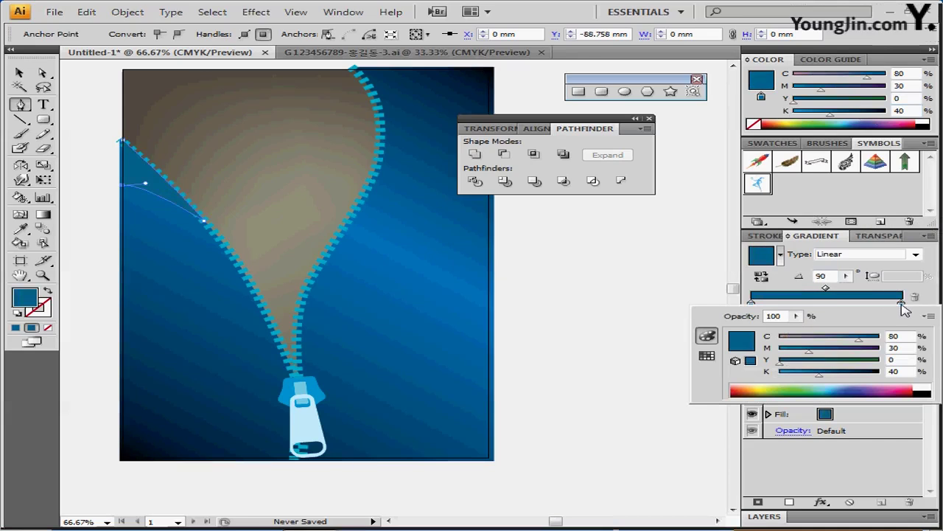
pyautogui.click(904, 348)
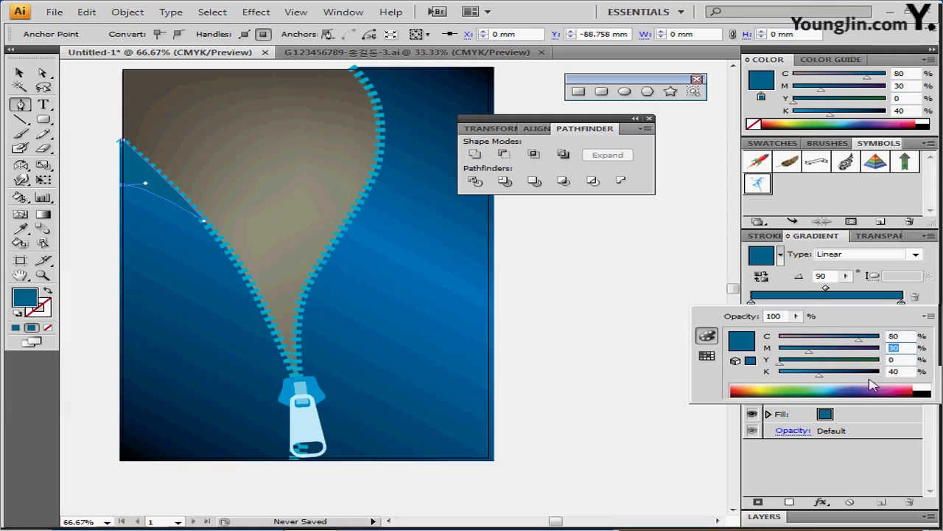
pyautogui.moveTo(830, 380); pyautogui.dragTo(880, 375)
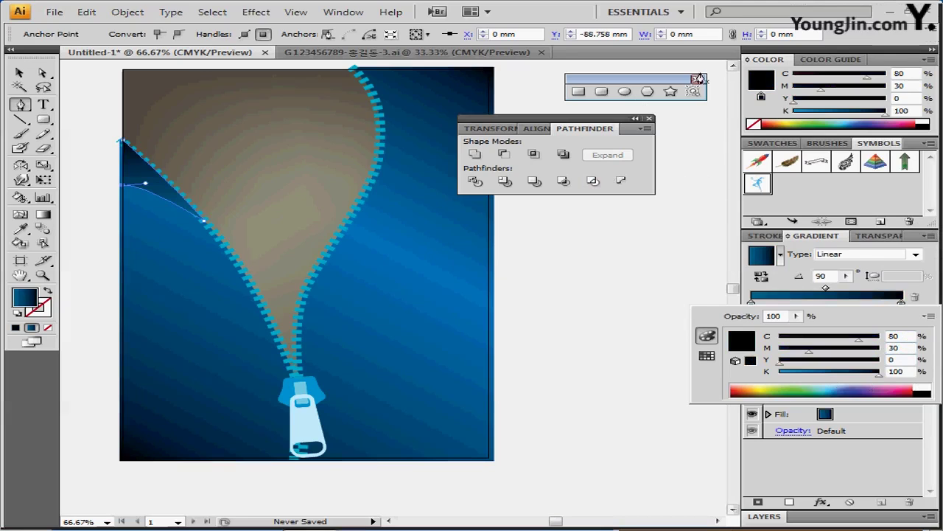
# - Set the curved gradient shape's opacity to 70% and deselect it
pyautogui.click(873, 236)
pyautogui.click(892, 251)
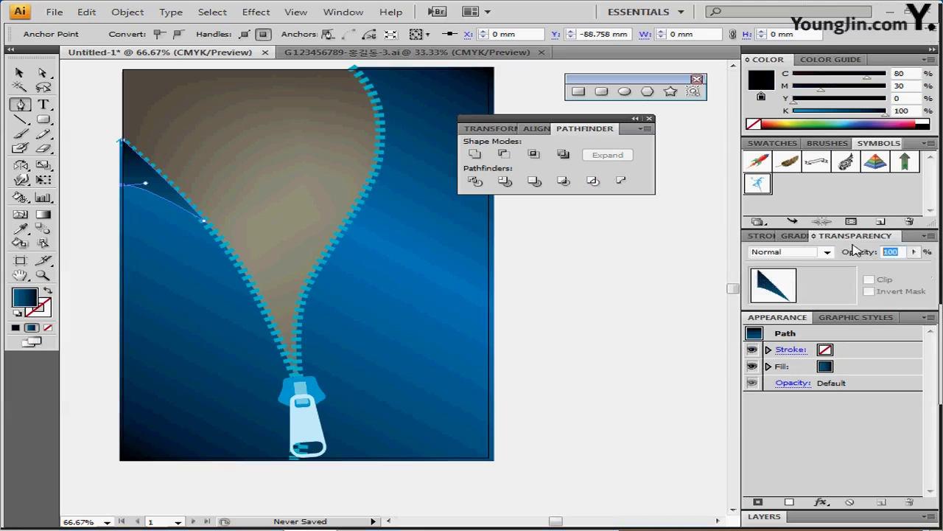
pyautogui.write('7')
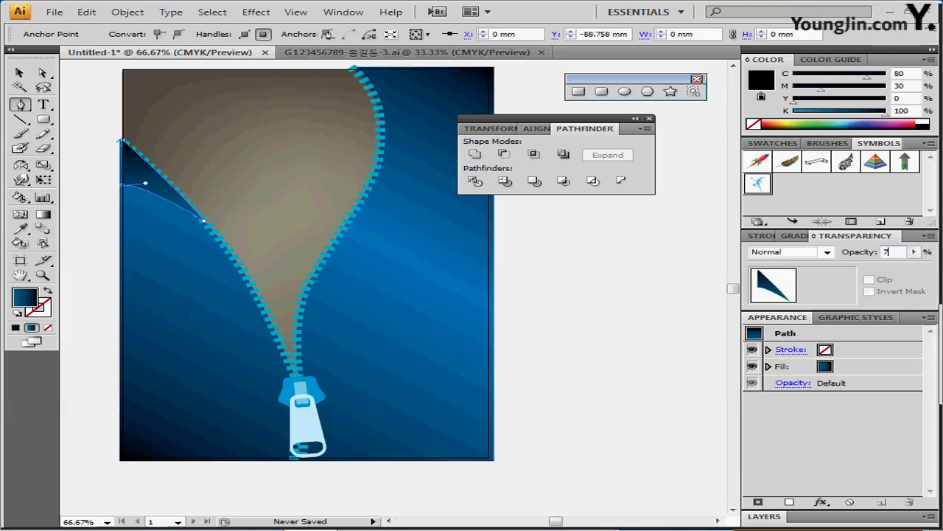
pyautogui.write('0')
pyautogui.press('Return')
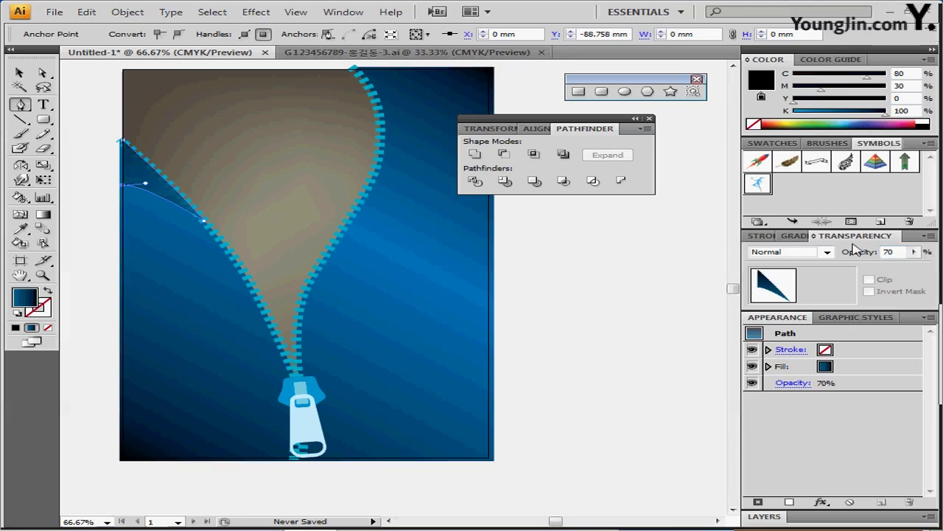
pyautogui.press('ctrl')
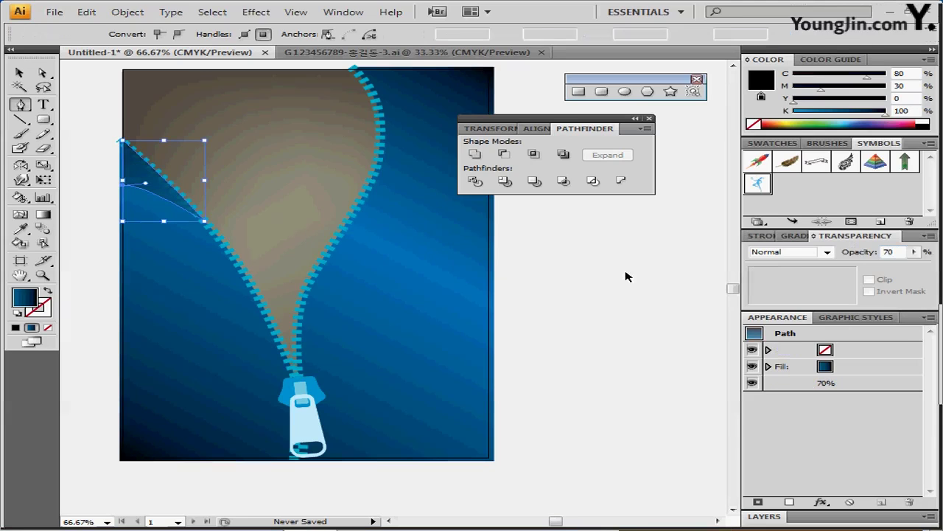
pyautogui.keyDown('ctrl'); pyautogui.click(626, 277); pyautogui.keyUp('ctrl')
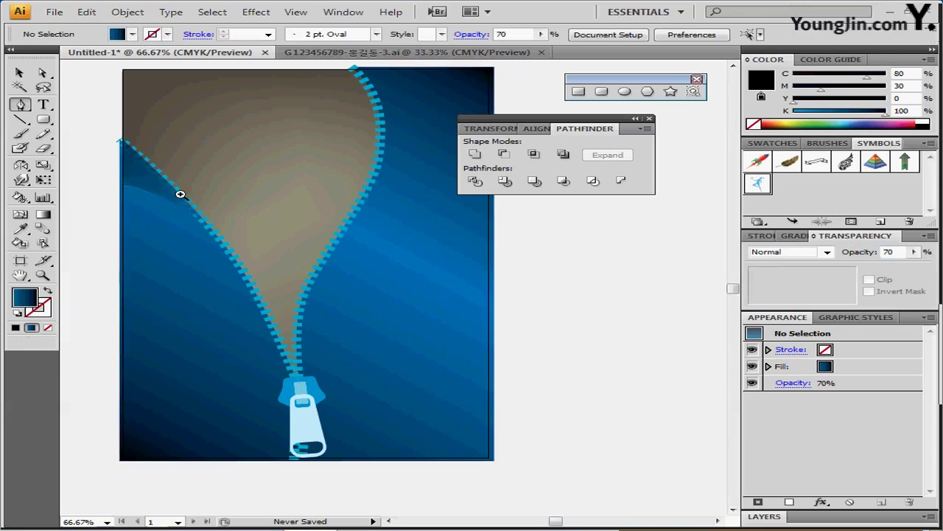
# - Send the curved gradient shape backward so that it lies behind the zipper teeth
pyautogui.hotkey('ctrl', '=')
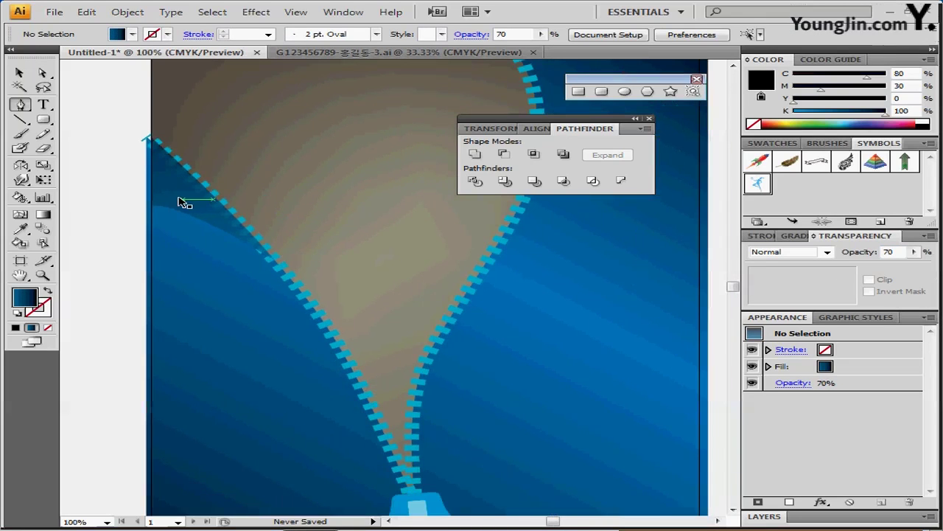
pyautogui.hotkey('ctrl', 'f')
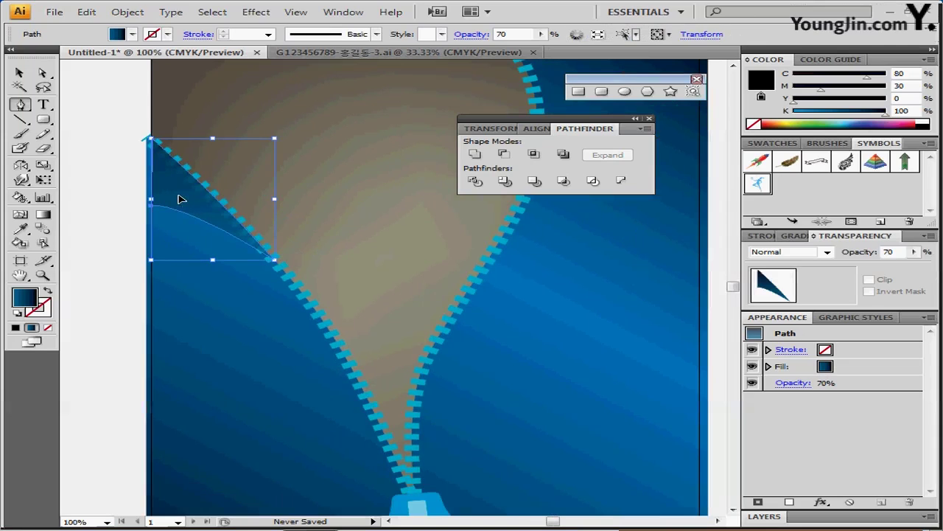
pyautogui.click(42, 72)
pyautogui.click(150, 142)
pyautogui.click(111, 162)
pyautogui.click(183, 199)
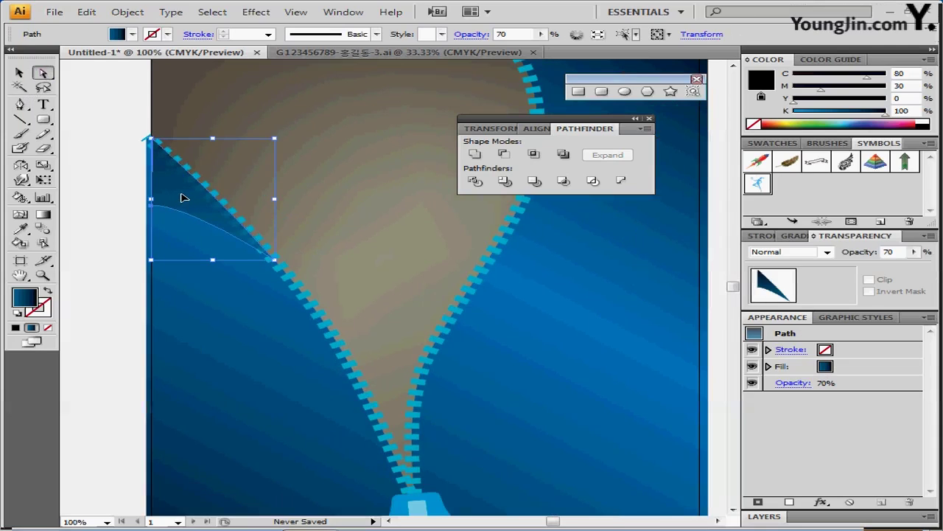
pyautogui.click(184, 199)
pyautogui.rightClick(184, 199)
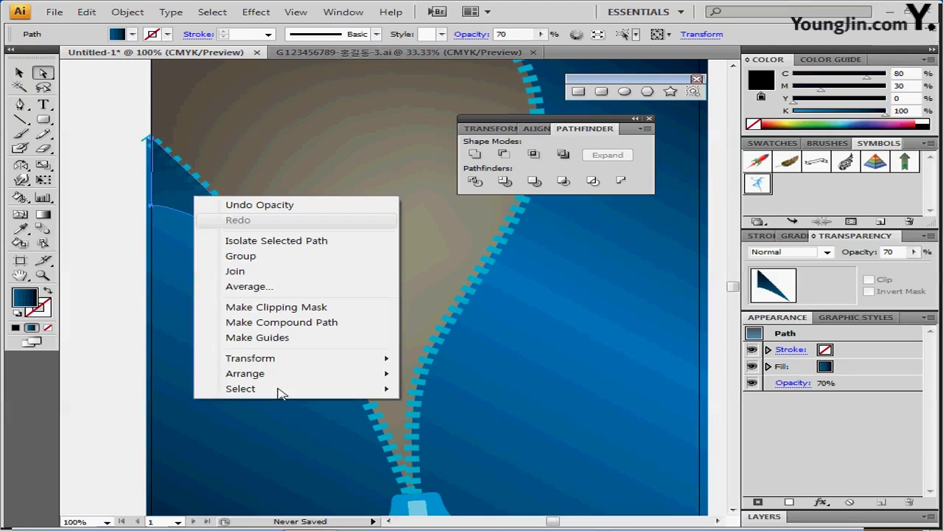
pyautogui.moveTo(276, 374)
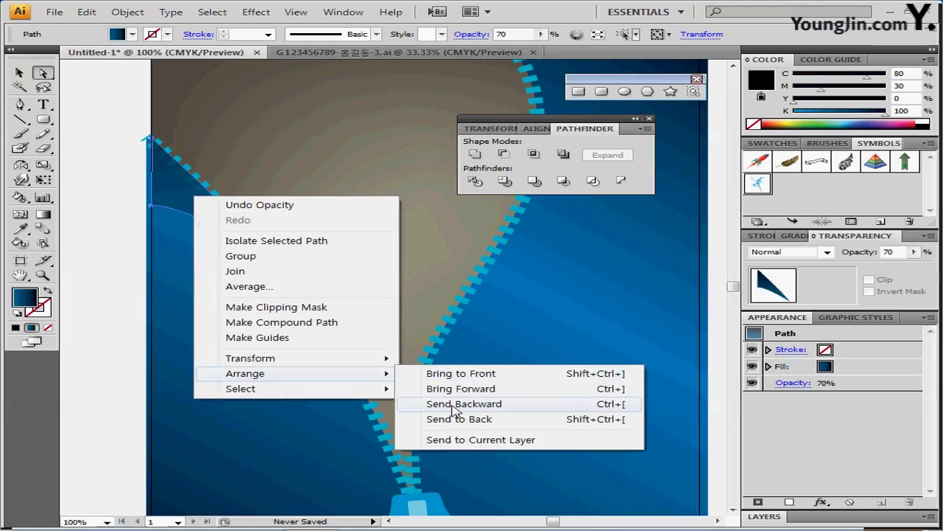
pyautogui.click(450, 406)
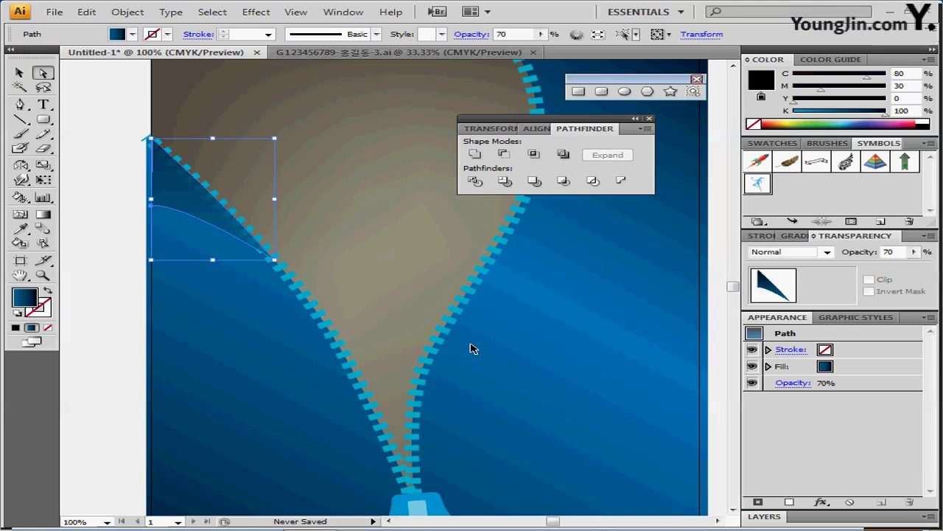
pyautogui.hotkey('ctrl', 'shift', 'a')
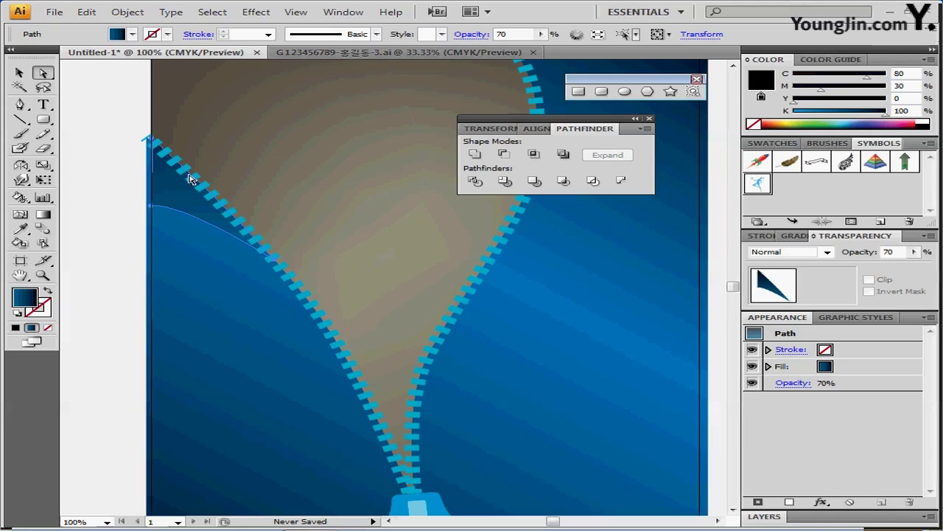
# - Show the stroke settings and the guides, deselect the curved shape and move the Pathfinder panel off the artwork
pyautogui.click(788, 236)
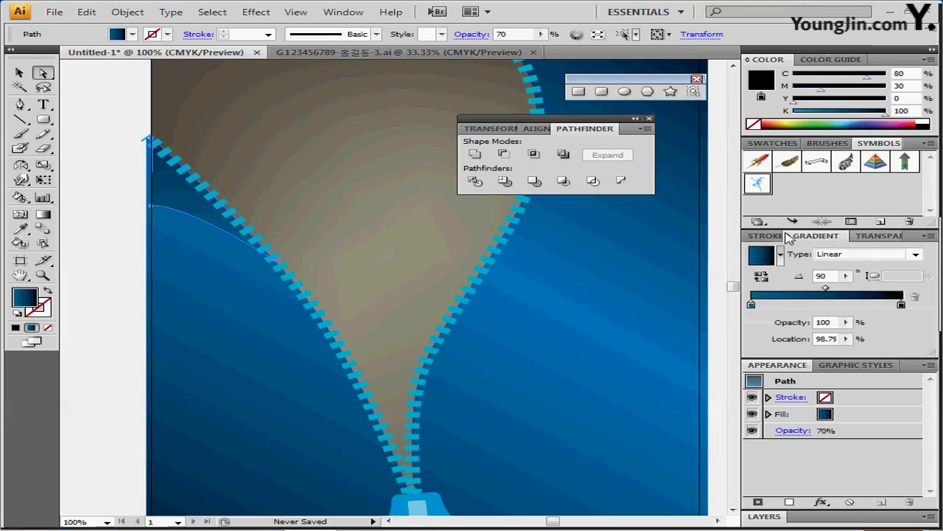
pyautogui.click(765, 236)
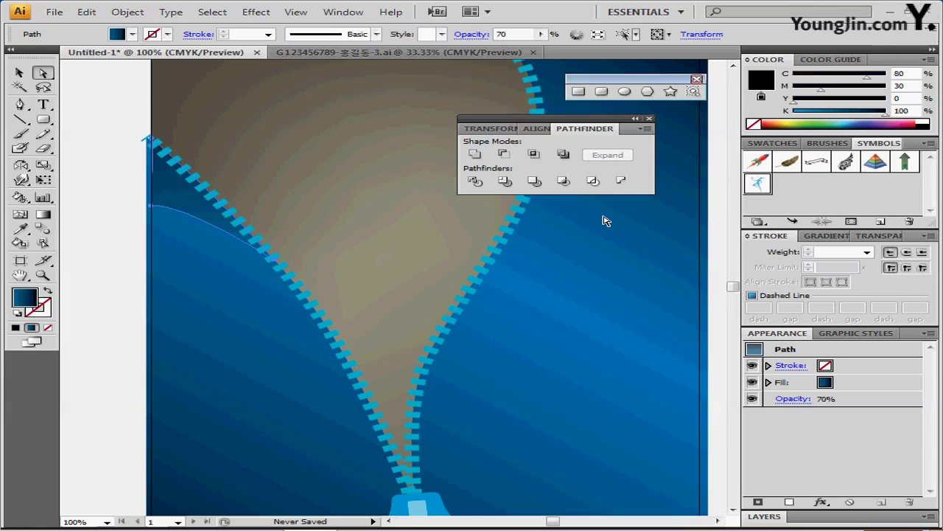
pyautogui.hotkey('ctrl', '-')
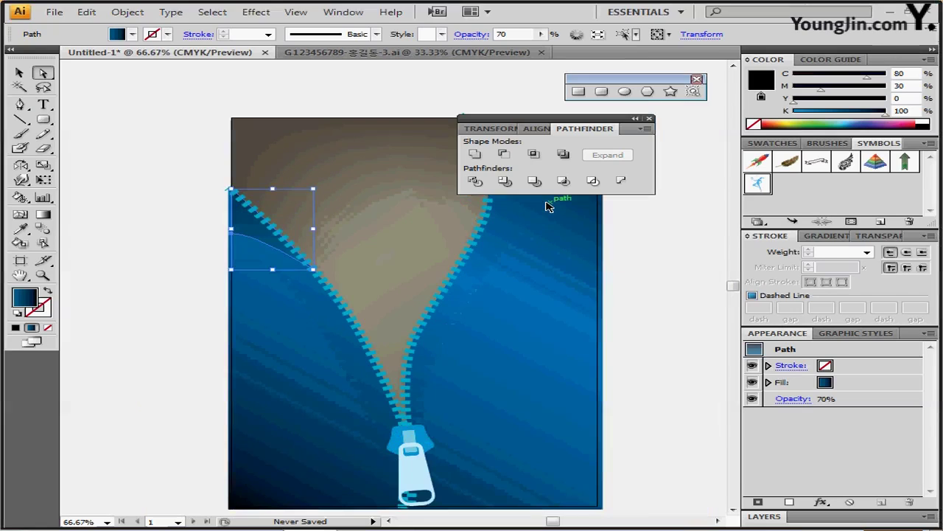
pyautogui.hotkey('ctrl', 'shift', 'b')
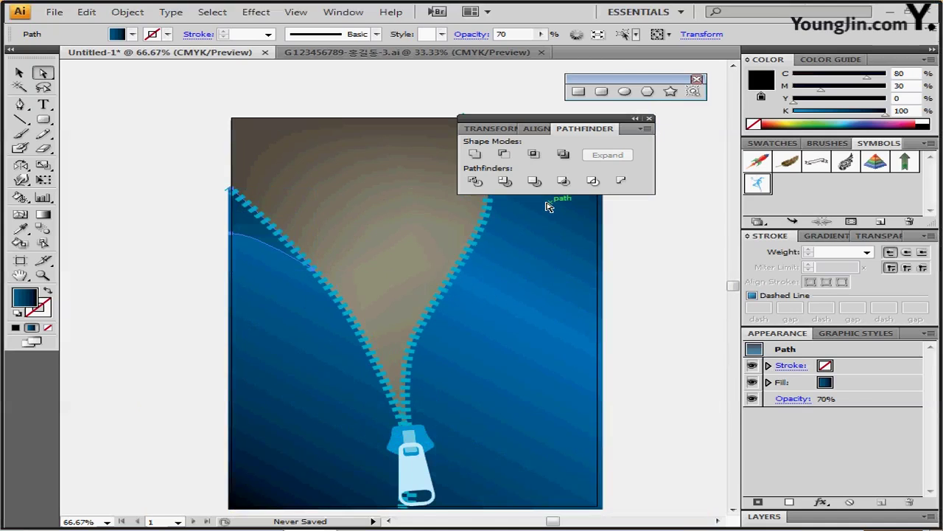
pyautogui.moveTo(297, 240); pyautogui.dragTo(247, 214)
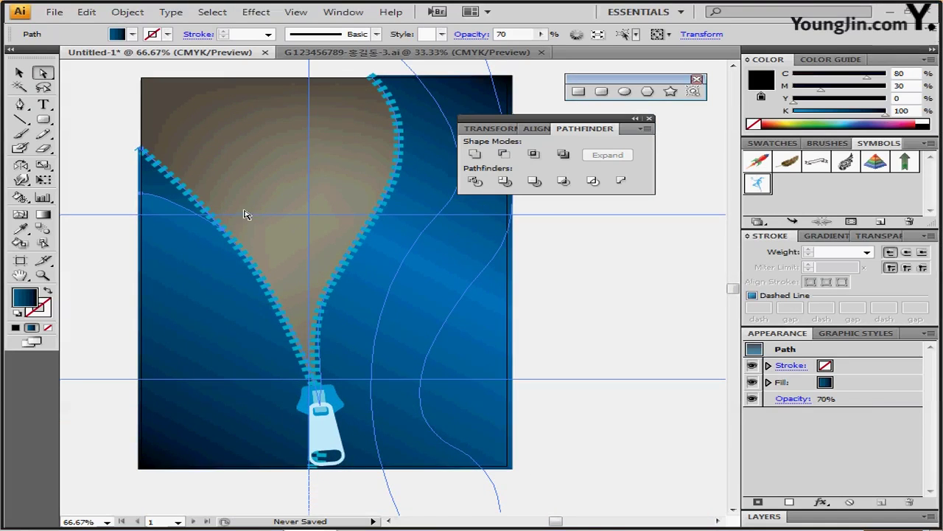
pyautogui.hotkey('ctrl', 'shift', 'a')
pyautogui.moveTo(530, 118); pyautogui.dragTo(641, 167)
# - Set up the Pen tool with no fill and a stroke color of C 80, M 50, Y 0, K 0
pyautogui.press('p')
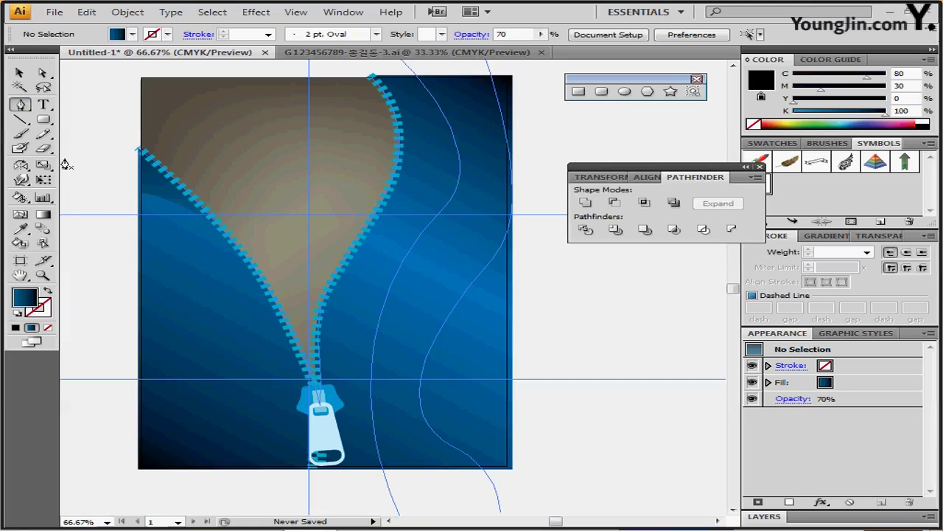
pyautogui.press('d')
pyautogui.click(47, 328)
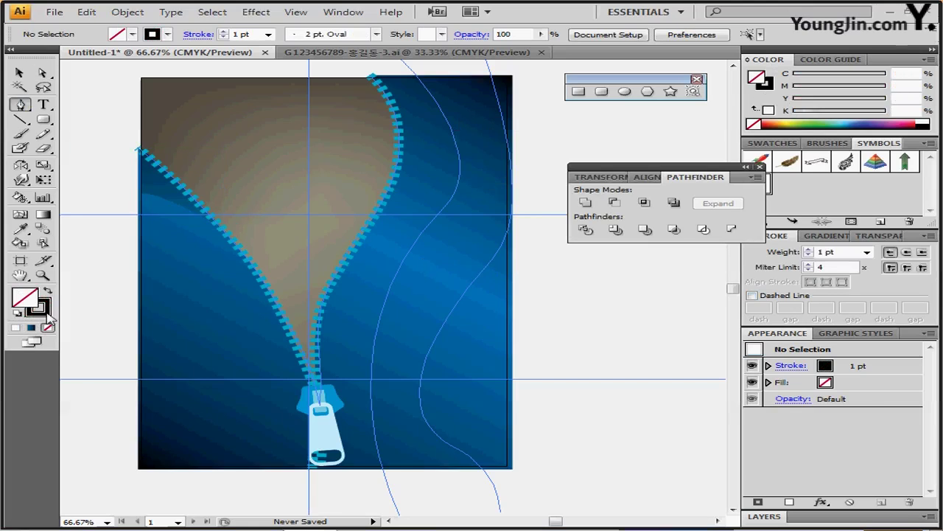
pyautogui.click(911, 74)
pyautogui.press('Tab')
pyautogui.write('50')
pyautogui.press('Tab')
pyautogui.press('Tab')
pyautogui.write('0')
pyautogui.press('Return')
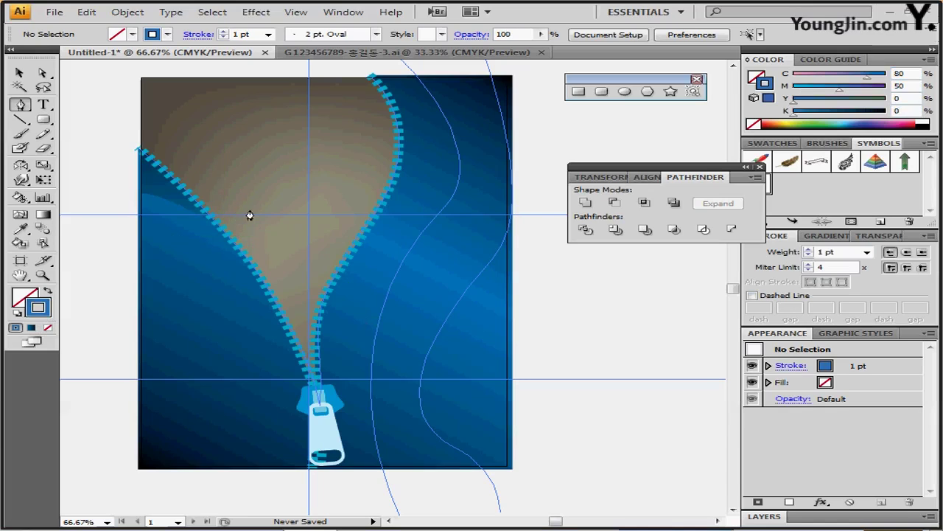
# - Draw a curved open path along the outside of the left zipper edge, from the poster's left edge to just below its bottom edge
pyautogui.click(137, 180)
pyautogui.moveTo(213, 256); pyautogui.dragTo(237, 294)
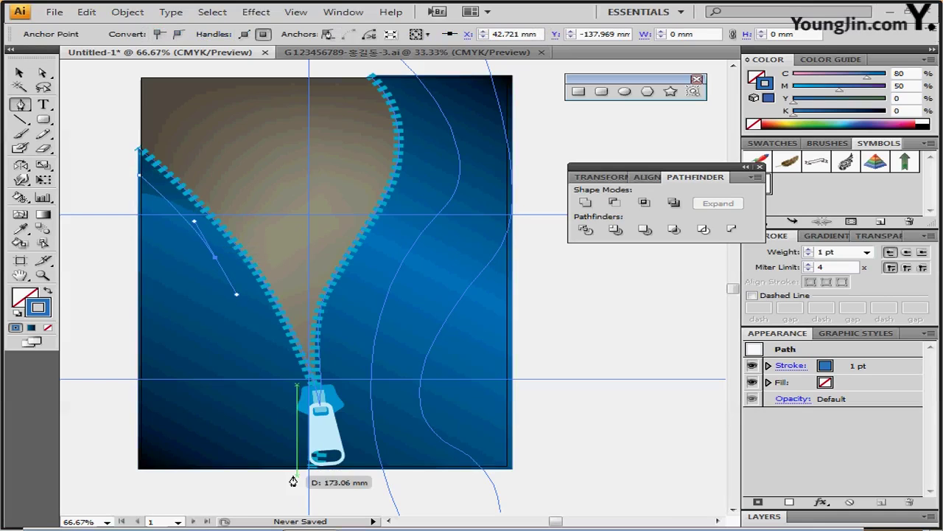
pyautogui.moveTo(288, 475)
pyautogui.mouseDown()
pyautogui.moveTo(271, 520)
pyautogui.moveTo(286, 508)
pyautogui.moveTo(291, 472)
pyautogui.mouseUp()
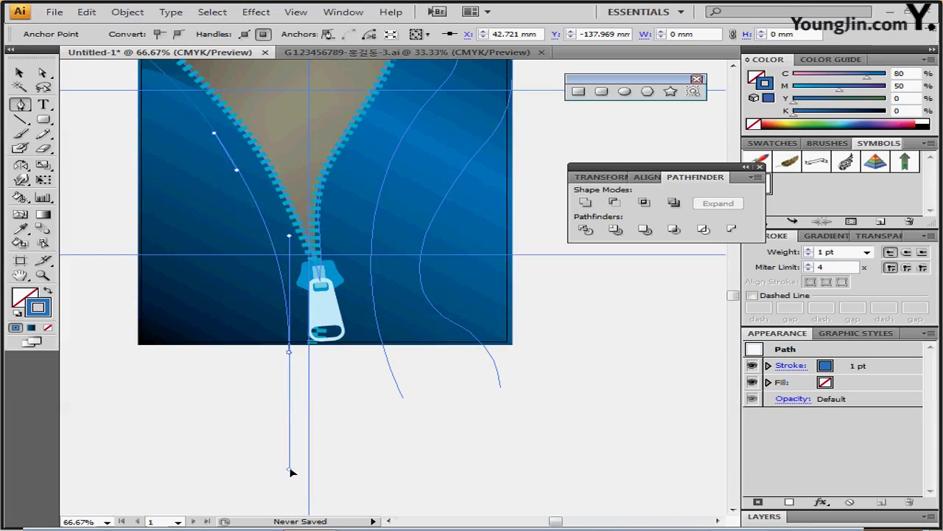
pyautogui.moveTo(291, 472); pyautogui.dragTo(291, 472)
pyautogui.moveTo(237, 249); pyautogui.dragTo(229, 336)
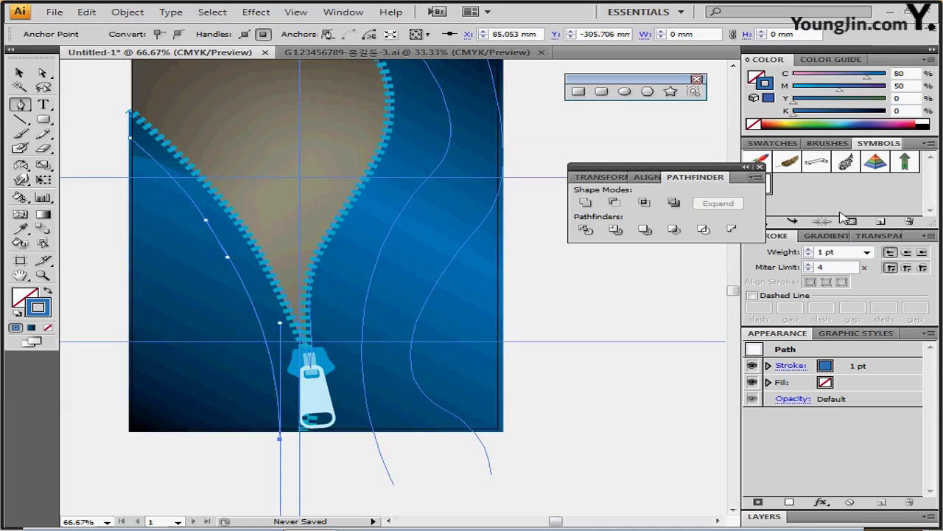
# - Give the new path a 4 pt dashed stroke with a 10 pt dash and deselect it
pyautogui.moveTo(701, 178); pyautogui.dragTo(679, 162)
pyautogui.doubleClick(679, 162)
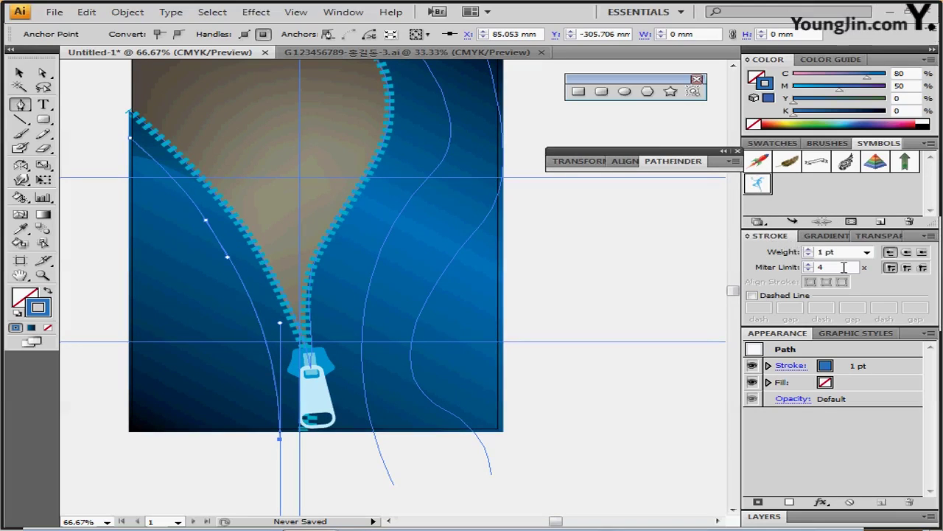
pyautogui.click(809, 249)
pyautogui.click(810, 250)
pyautogui.click(809, 249)
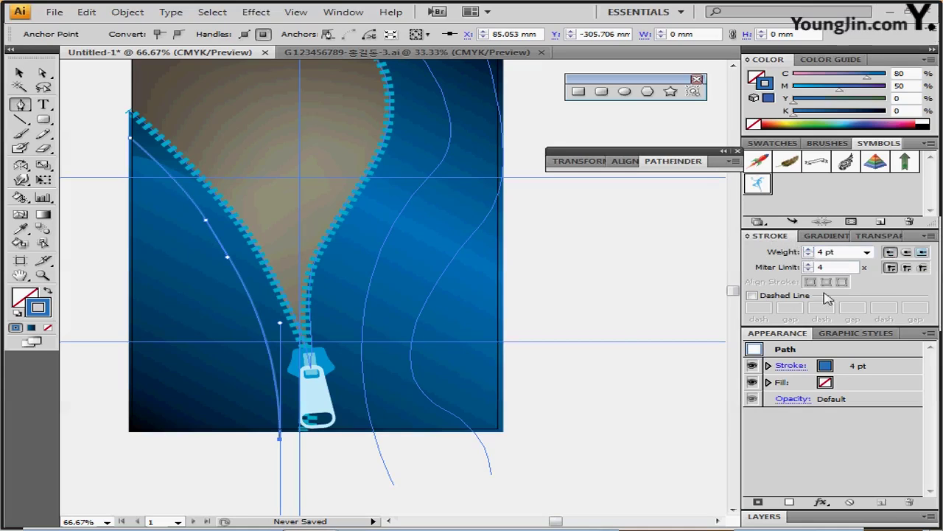
pyautogui.click(751, 296)
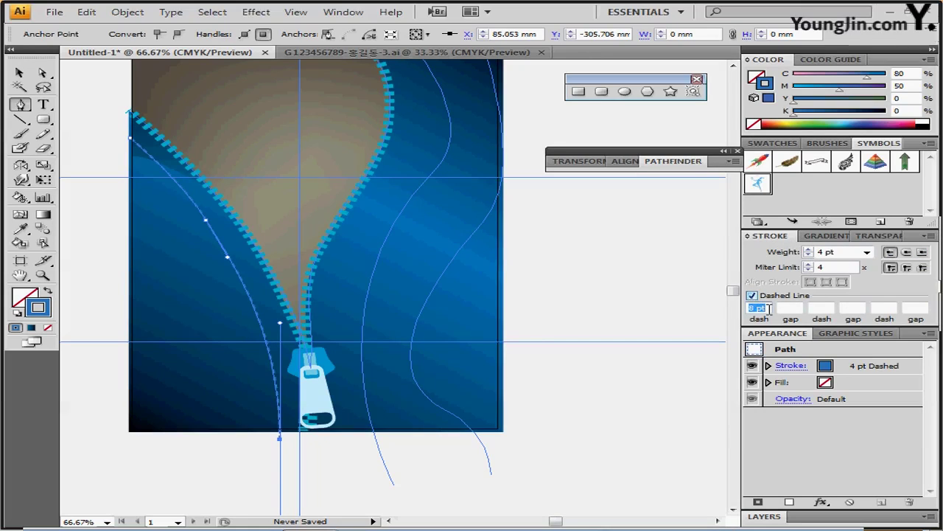
pyautogui.write('10')
pyautogui.press('Return')
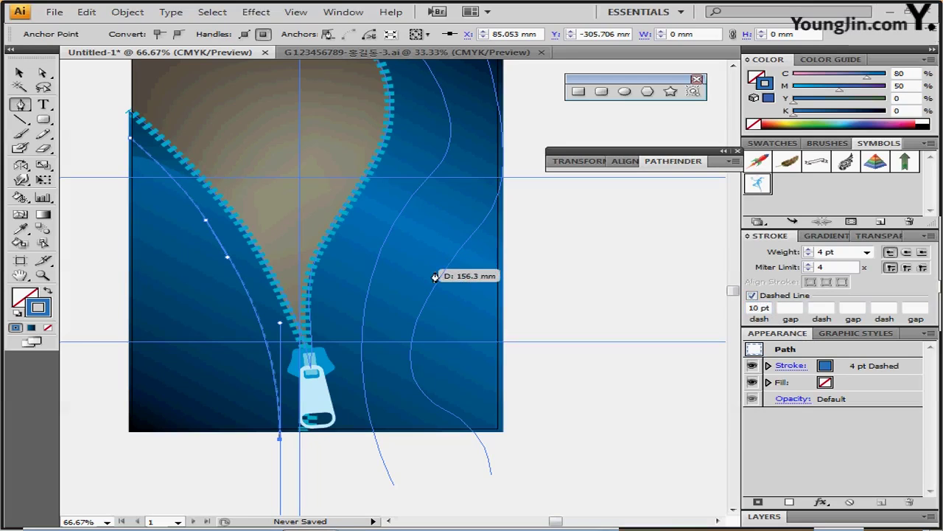
pyautogui.keyDown('ctrl'); pyautogui.click(596, 288); pyautogui.keyUp('ctrl')
# - Draw a matching dashed curve along the outside of the right zipper edge, from above the poster to just below its bottom edge
pyautogui.moveTo(415, 250); pyautogui.dragTo(415, 292)
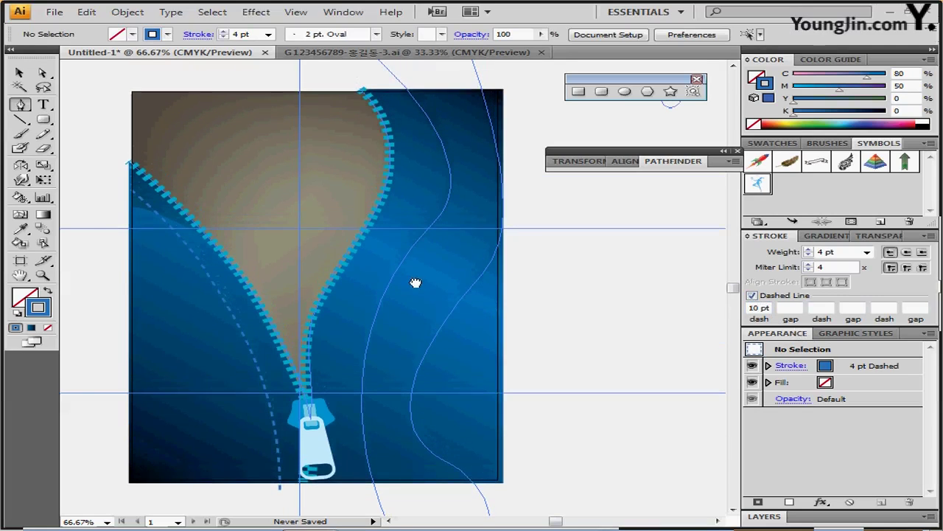
pyautogui.click(381, 80)
pyautogui.moveTo(421, 175)
pyautogui.mouseDown()
pyautogui.moveTo(415, 223)
pyautogui.moveTo(357, 303)
pyautogui.mouseUp()
pyautogui.click(342, 347)
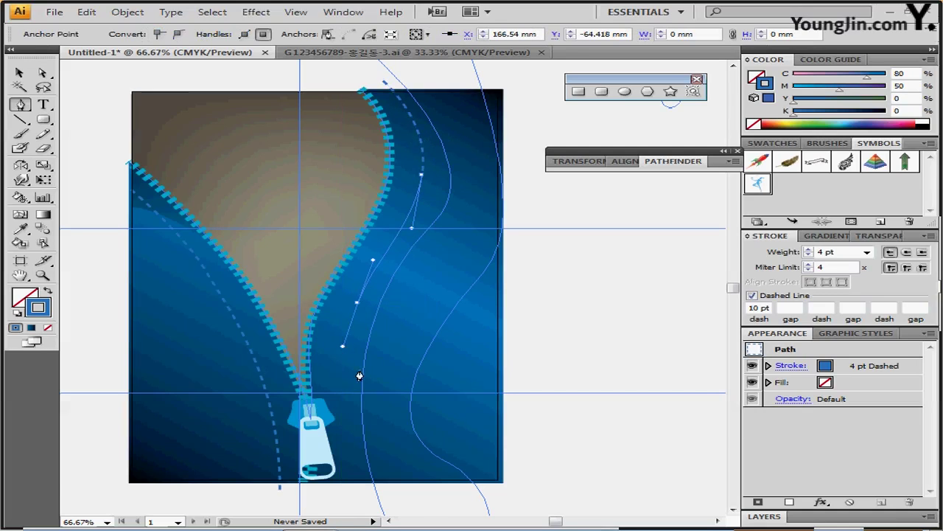
pyautogui.moveTo(357, 487); pyautogui.dragTo(391, 509)
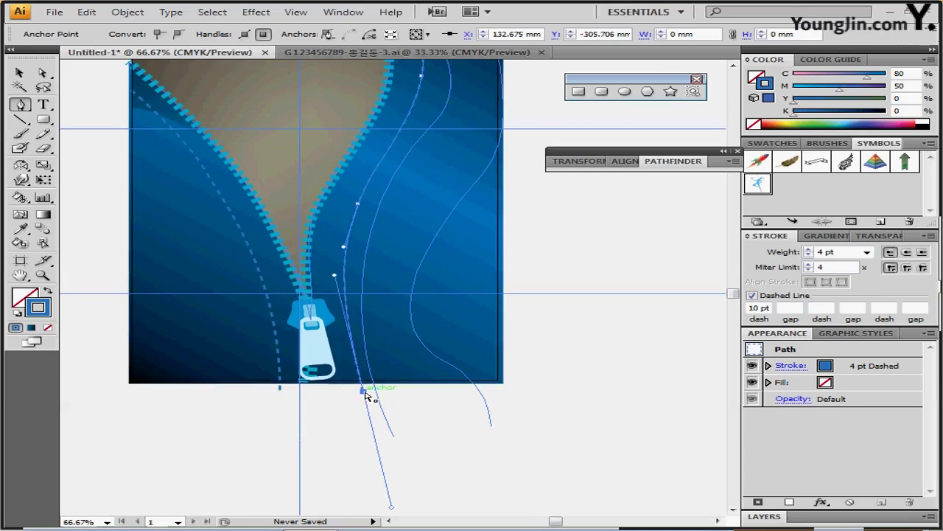
# - Refine the lower anchor and curve handles of the blue dashed stitch line beside the zipper's right edge, and deselect it
pyautogui.moveTo(362, 391); pyautogui.dragTo(361, 387)
pyautogui.moveTo(359, 205); pyautogui.dragTo(357, 206)
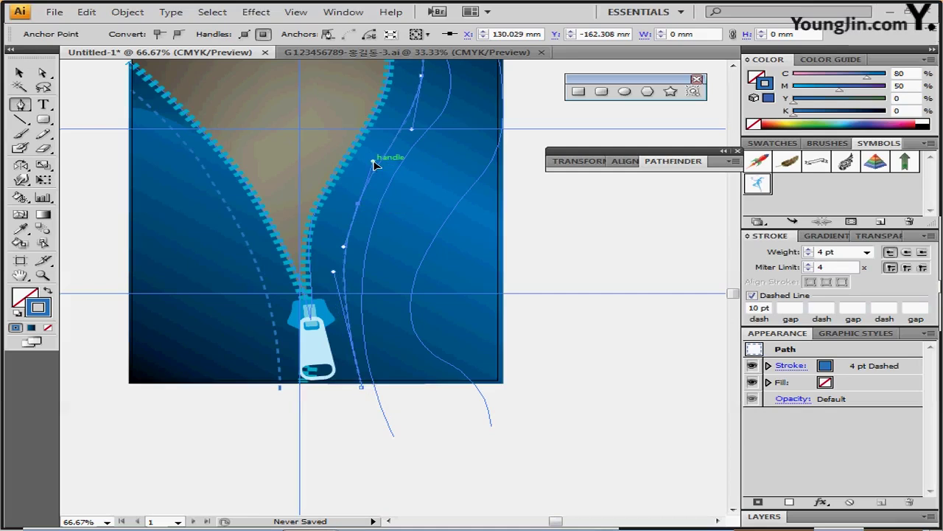
pyautogui.click(375, 161)
pyautogui.moveTo(410, 202); pyautogui.dragTo(432, 224)
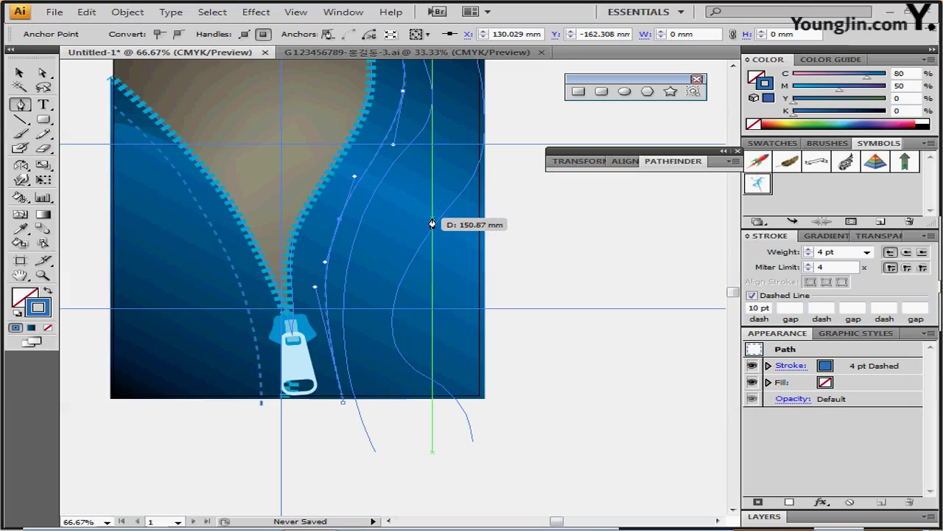
pyautogui.moveTo(432, 224); pyautogui.dragTo(544, 256)
pyautogui.hotkey('ctrl', 'shift', 'a')
# - Trace the inner wavy guide curve on the right fabric with the Pen tool, extending past the artwork's top and bottom edges
pyautogui.moveTo(420, 223); pyautogui.dragTo(404, 317)
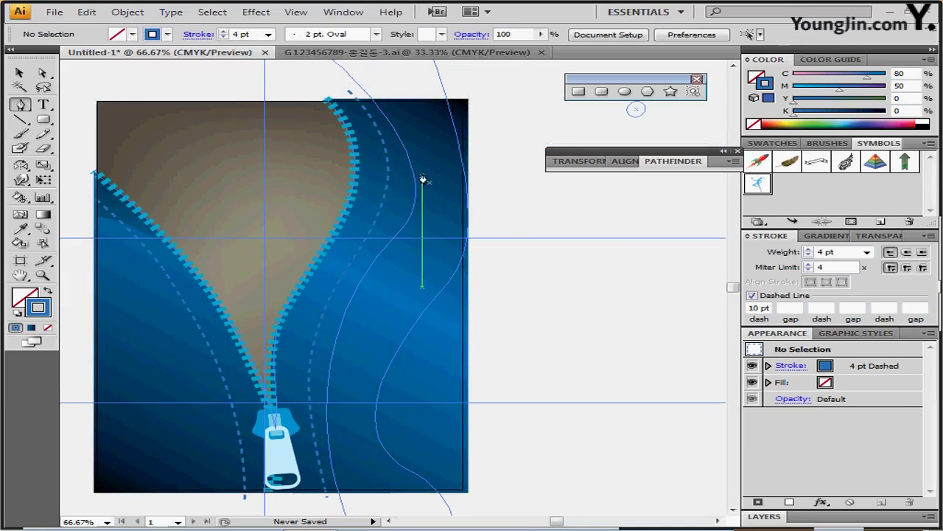
pyautogui.keyDown('ctrl'); pyautogui.keyDown('alt'); pyautogui.click(443, 253); pyautogui.keyUp('alt'); pyautogui.keyUp('ctrl')
pyautogui.moveTo(378, 280); pyautogui.dragTo(334, 205)
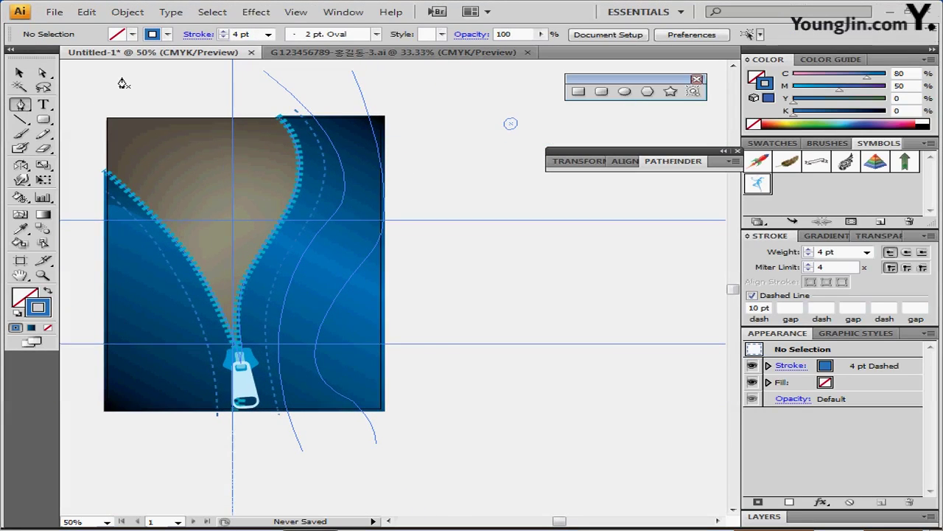
pyautogui.click(265, 70)
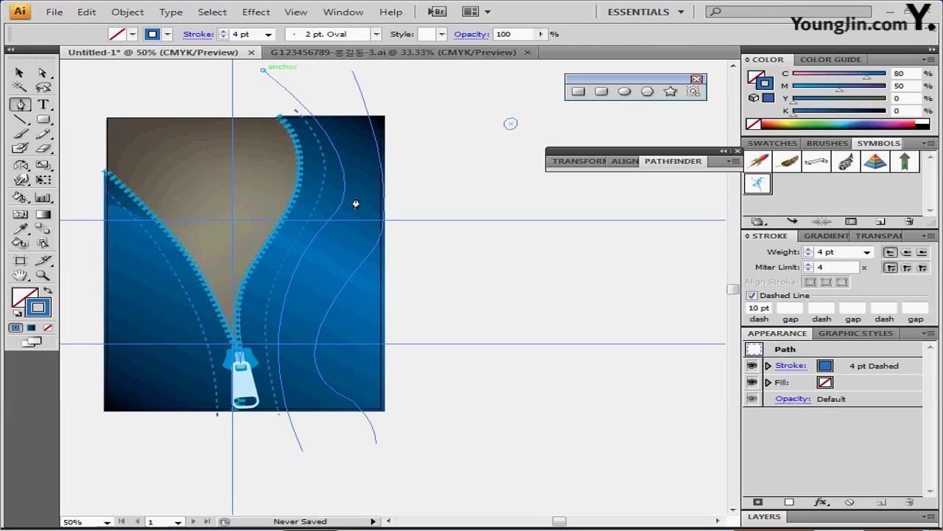
pyautogui.moveTo(343, 194); pyautogui.dragTo(339, 249)
pyautogui.moveTo(279, 320); pyautogui.dragTo(267, 420)
pyautogui.click(301, 449)
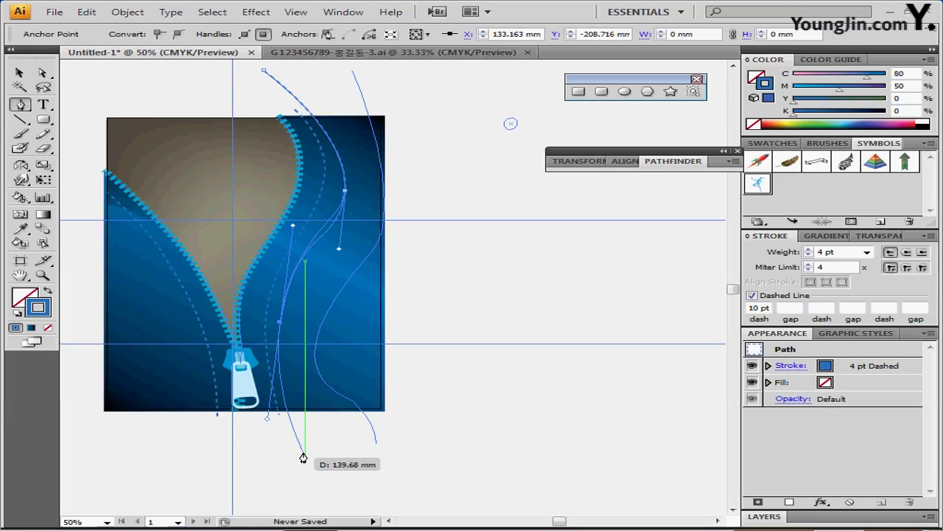
pyautogui.moveTo(304, 454)
pyautogui.mouseDown()
pyautogui.moveTo(265, 421)
pyautogui.moveTo(280, 415)
pyautogui.mouseUp()
# - Adjust the direction handles of the traced inner curve so that it follows the guide more closely
pyautogui.keyDown('ctrl'); pyautogui.click(331, 234); pyautogui.keyUp('ctrl')
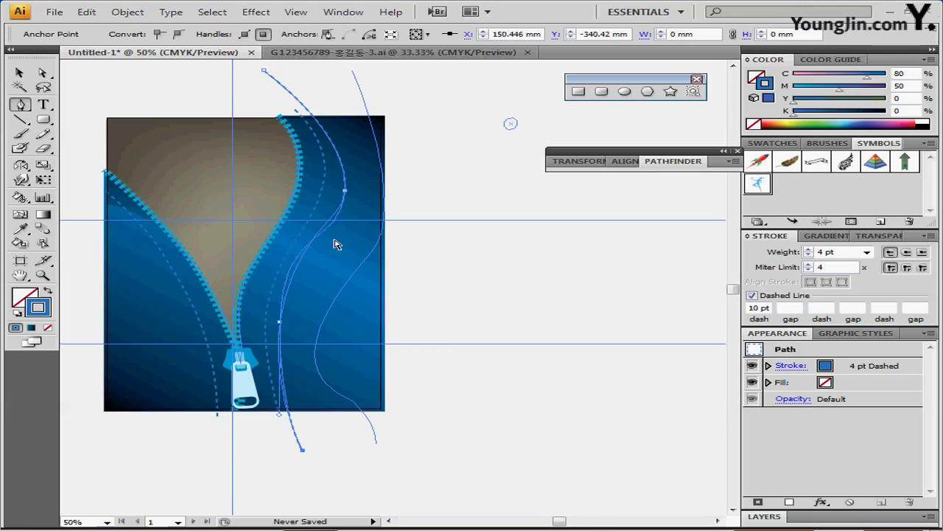
pyautogui.keyDown('ctrl'); pyautogui.click(347, 195); pyautogui.keyUp('ctrl')
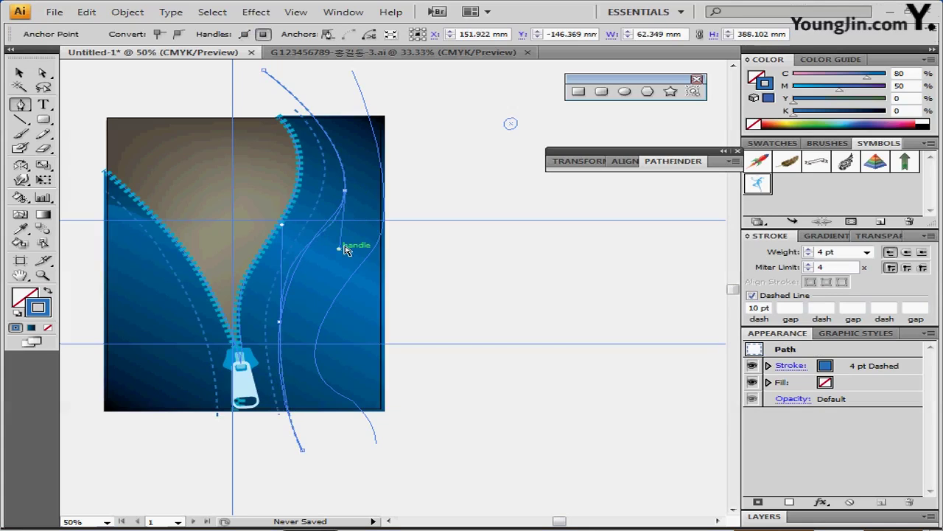
pyautogui.moveTo(323, 271); pyautogui.dragTo(335, 256)
pyautogui.moveTo(282, 223); pyautogui.dragTo(287, 233)
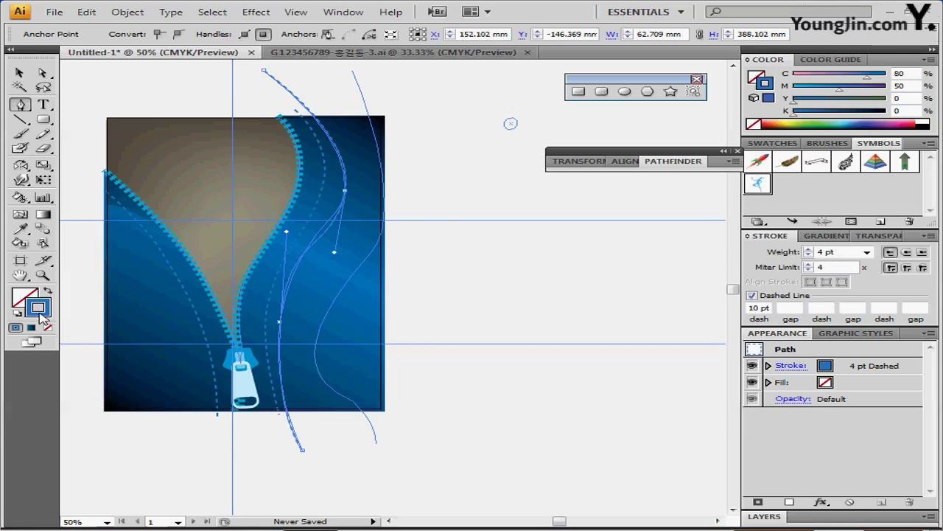
# - Give the inner curve a white 5 pt dashed stroke with 7 pt dashes
pyautogui.click(923, 121)
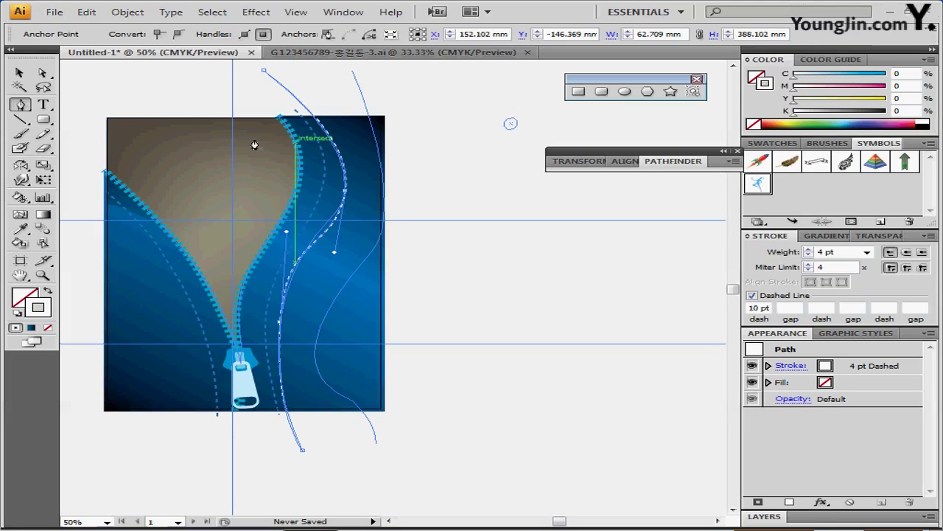
pyautogui.click(809, 249)
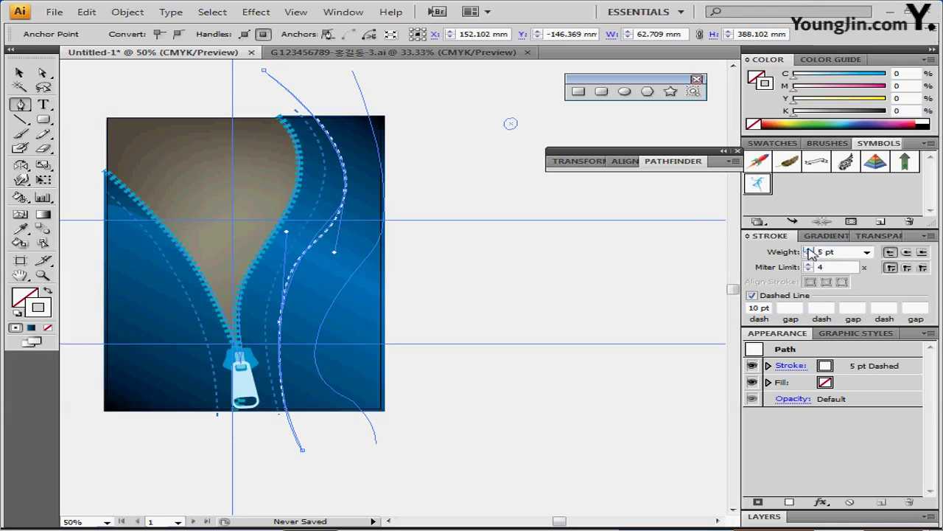
pyautogui.tripleClick(772, 307)
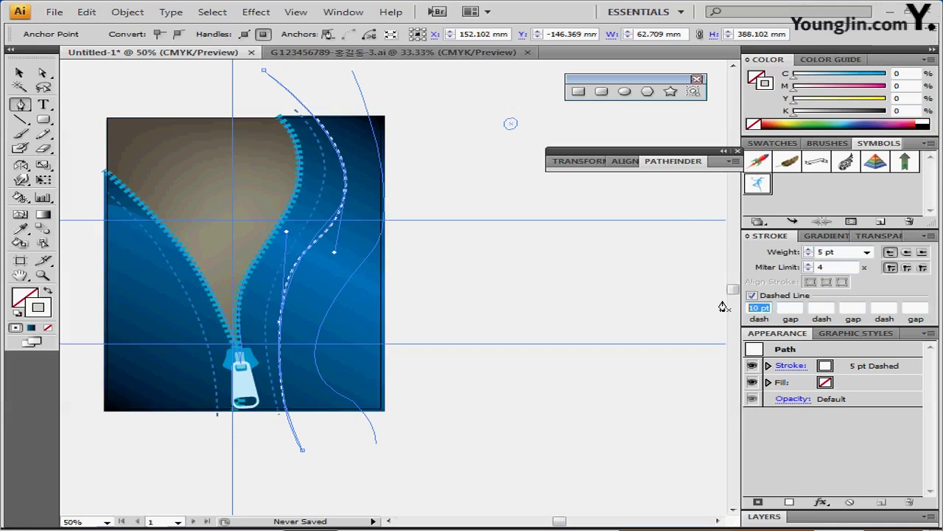
pyautogui.write('7')
pyautogui.press('Return')
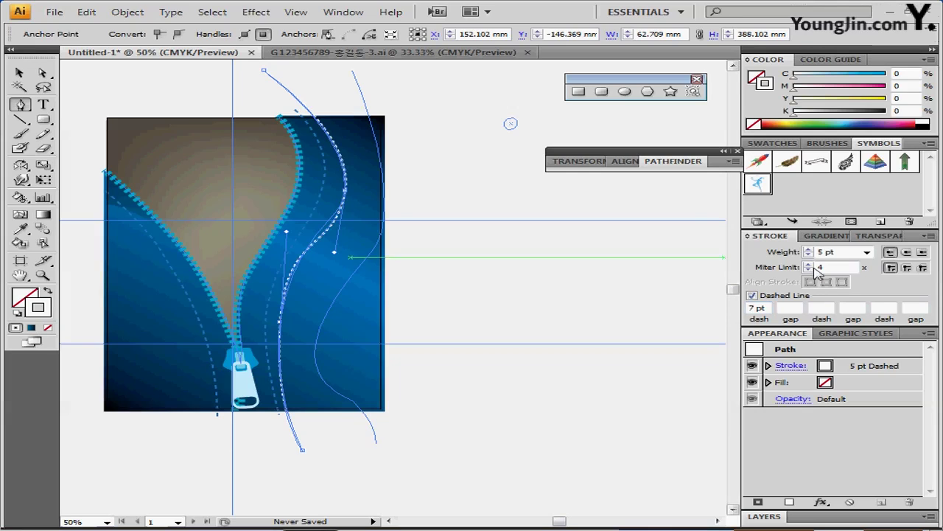
# - Set the inner dashed curve's opacity to 40% and deselect it
pyautogui.click(876, 235)
pyautogui.write('40')
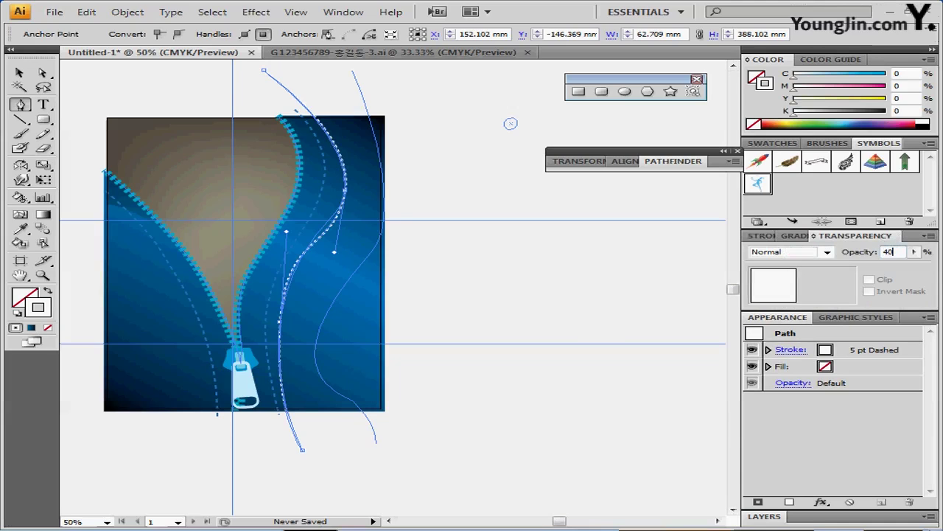
pyautogui.press('Return')
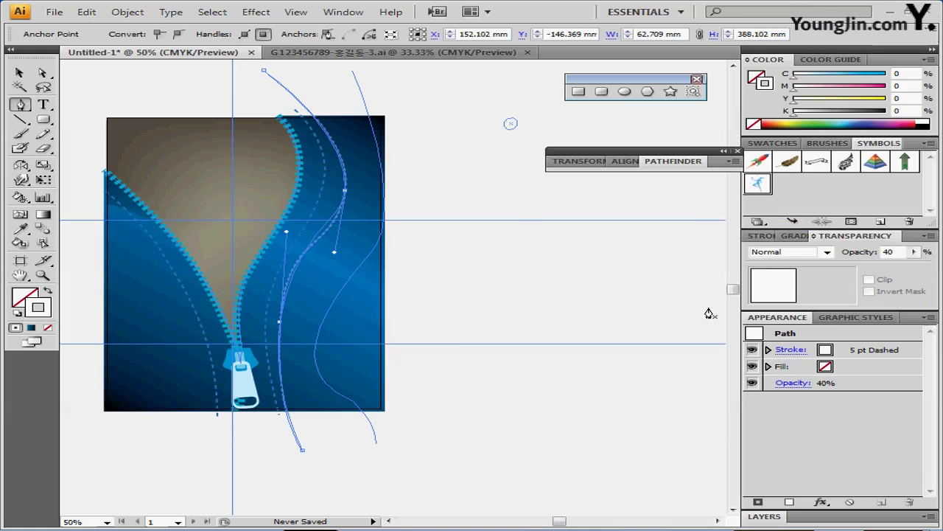
pyautogui.keyDown('ctrl'); pyautogui.click(335, 76); pyautogui.keyUp('ctrl')
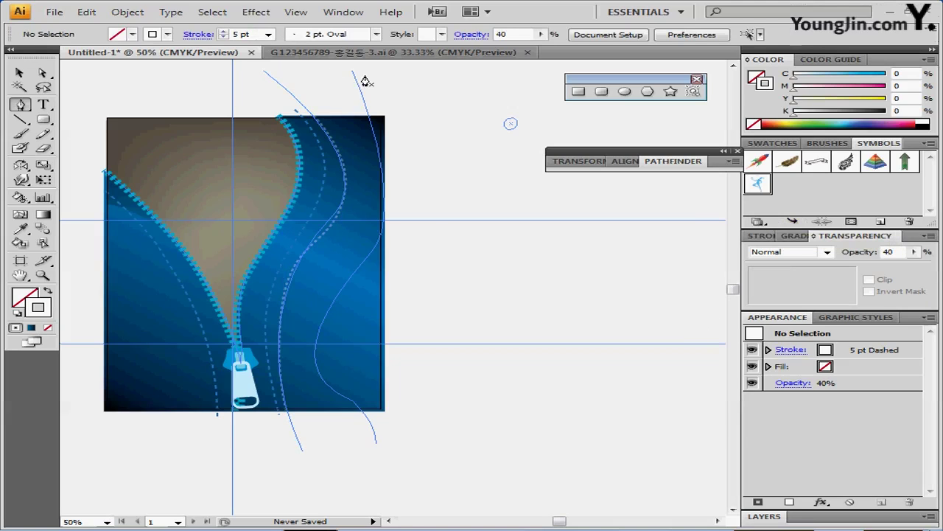
# - Trace the outer wavy guide curve near the artwork's right edge with the Pen tool, ending below the artwork
pyautogui.click(353, 71)
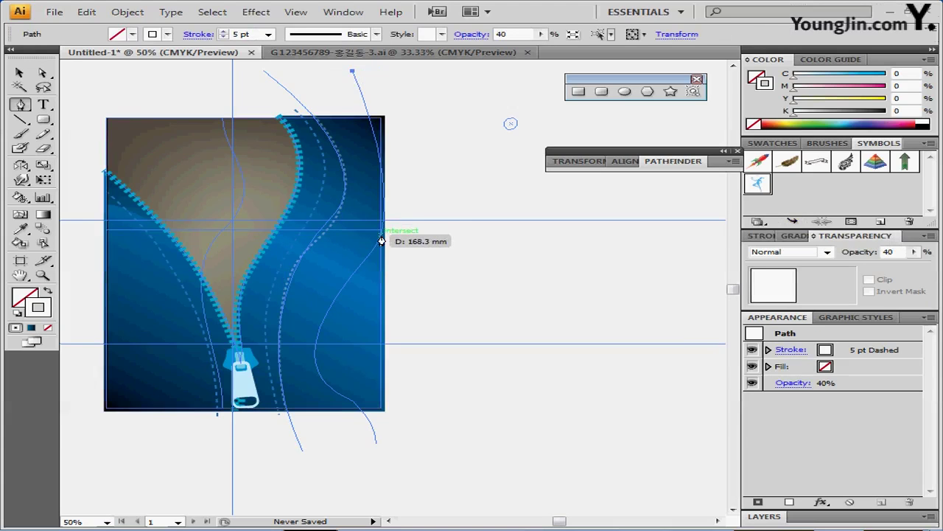
pyautogui.moveTo(379, 235); pyautogui.dragTo(359, 278)
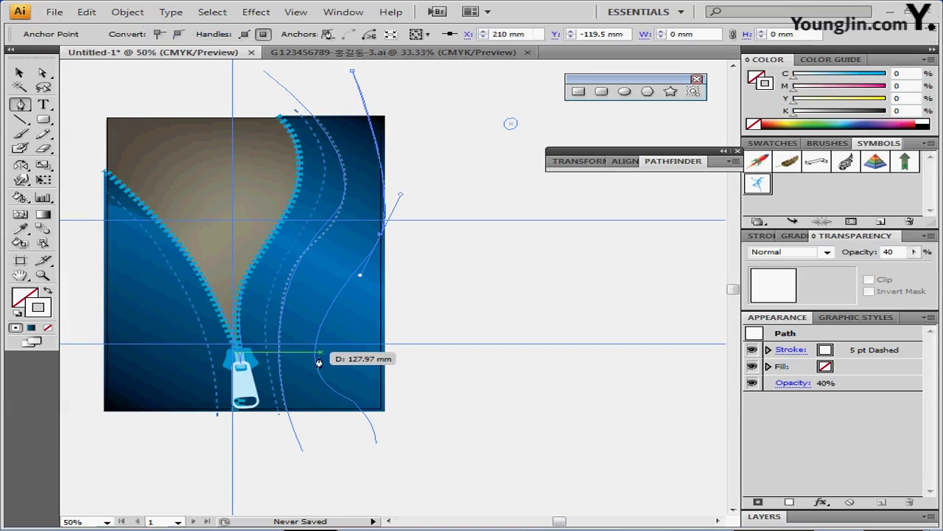
pyautogui.moveTo(314, 358); pyautogui.dragTo(322, 398)
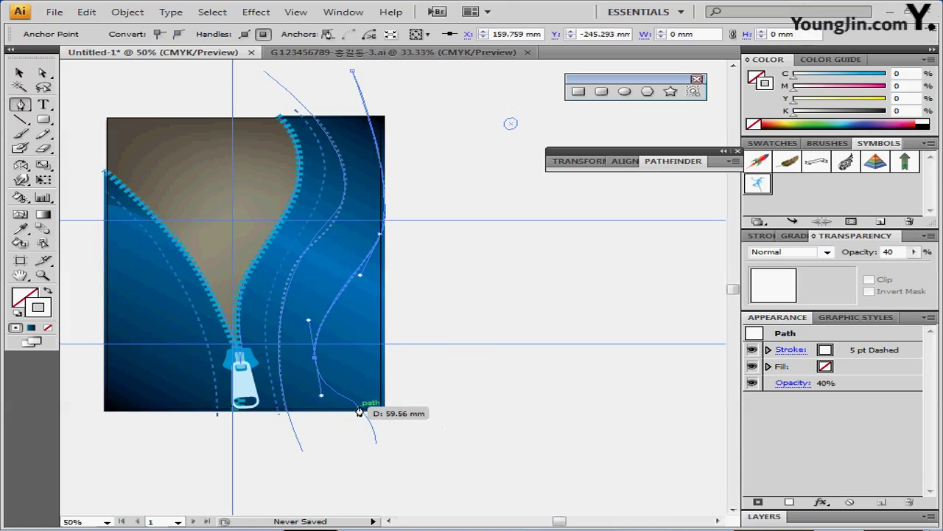
pyautogui.moveTo(361, 409); pyautogui.dragTo(377, 447)
pyautogui.keyDown('ctrl'); pyautogui.click(377, 450); pyautogui.keyUp('ctrl')
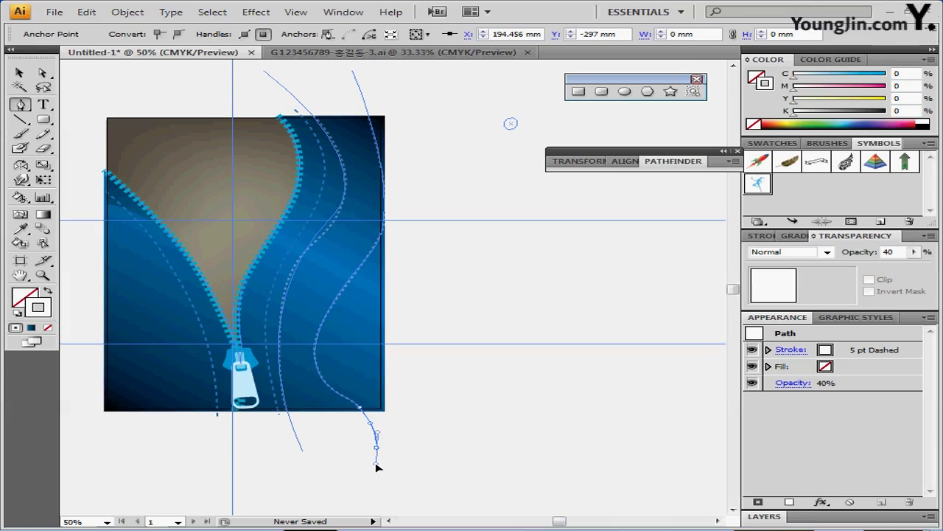
pyautogui.keyDown('ctrl'); pyautogui.click(377, 465); pyautogui.keyUp('ctrl')
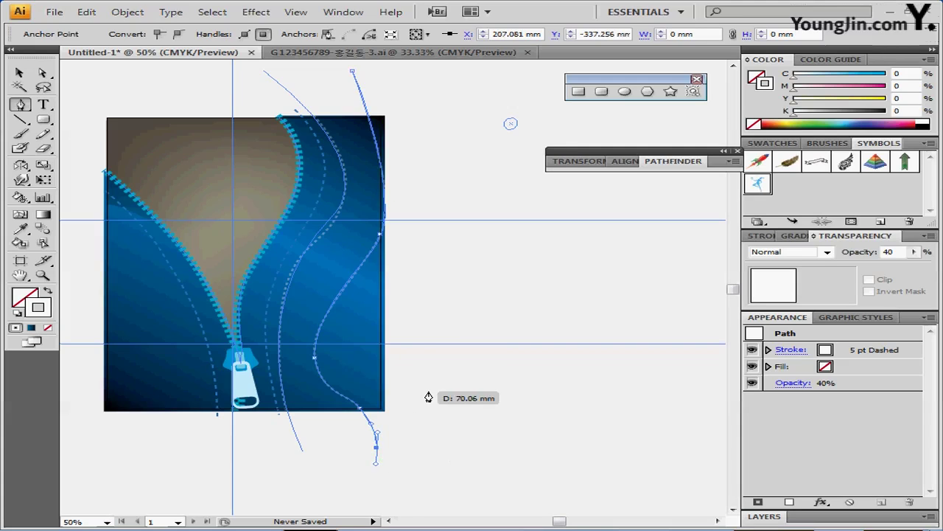
# - Change the outer curve's stroke to a solid 2 pt line and hide the guides
pyautogui.click(761, 235)
pyautogui.click(809, 255)
pyautogui.click(808, 255)
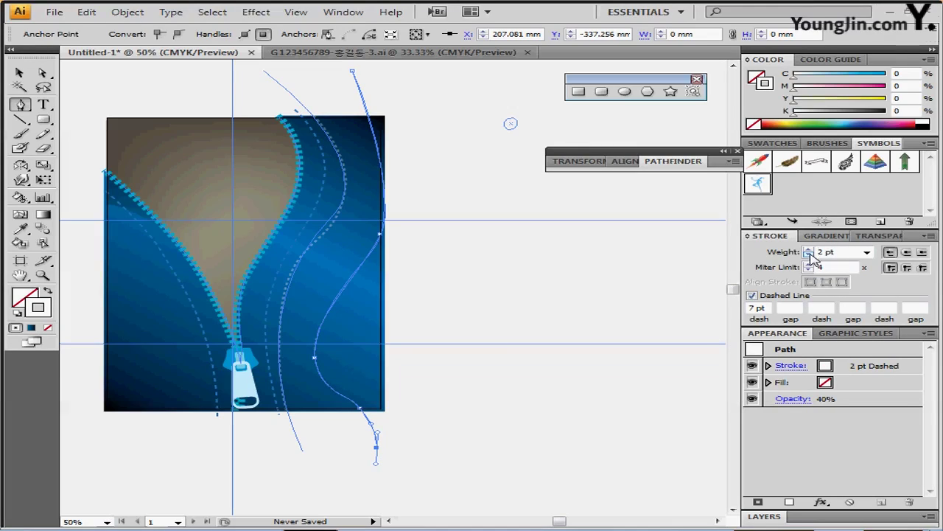
pyautogui.click(753, 297)
pyautogui.hotkey('ctrl', ';')
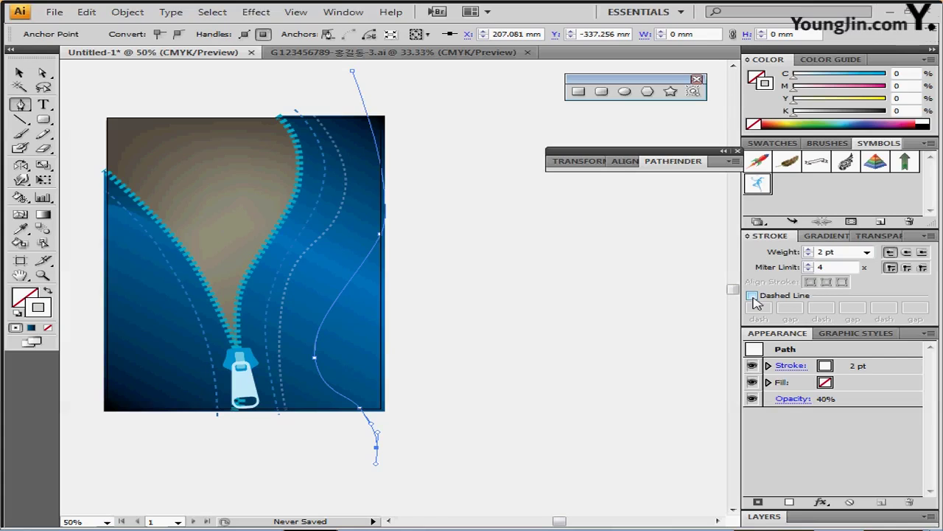
# - Set the outer solid curve's opacity to 60%
pyautogui.click(877, 235)
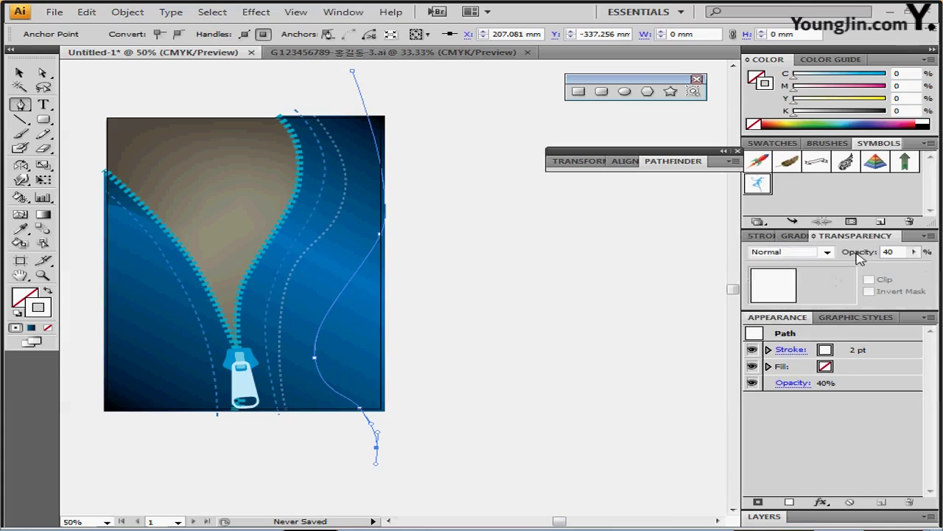
pyautogui.click(853, 252)
pyautogui.write('60')
pyautogui.press('Return')
# - Select both the inner dashed curve and the outer solid curve and make a blend between them
pyautogui.press('v')
pyautogui.moveTo(277, 73); pyautogui.dragTo(384, 106)
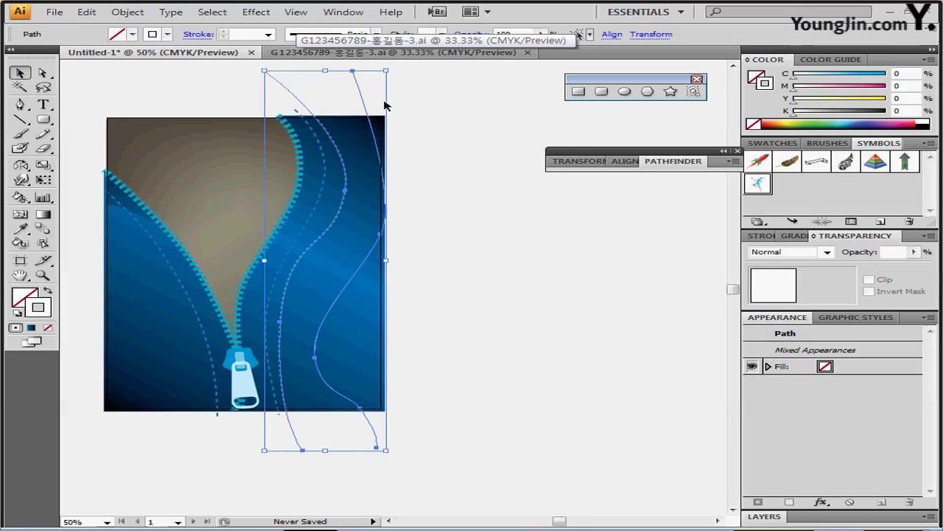
pyautogui.click(127, 12)
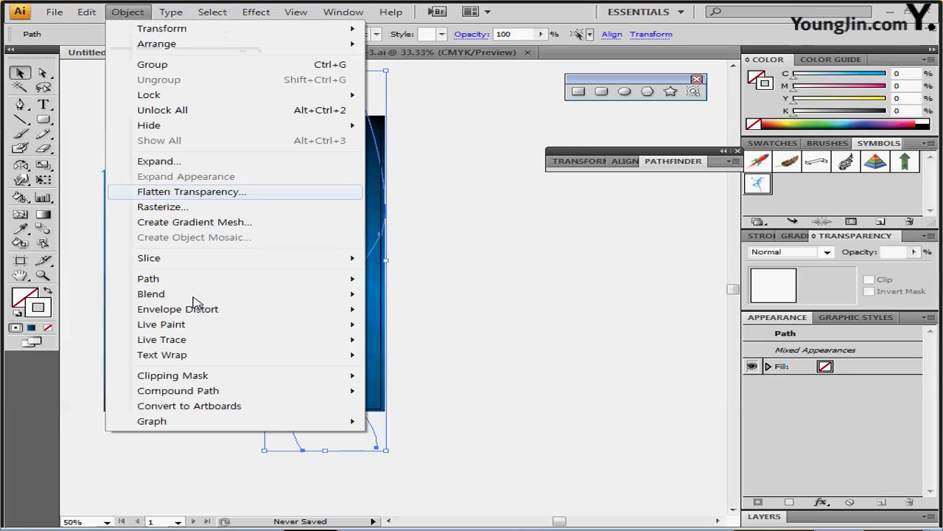
pyautogui.moveTo(198, 301)
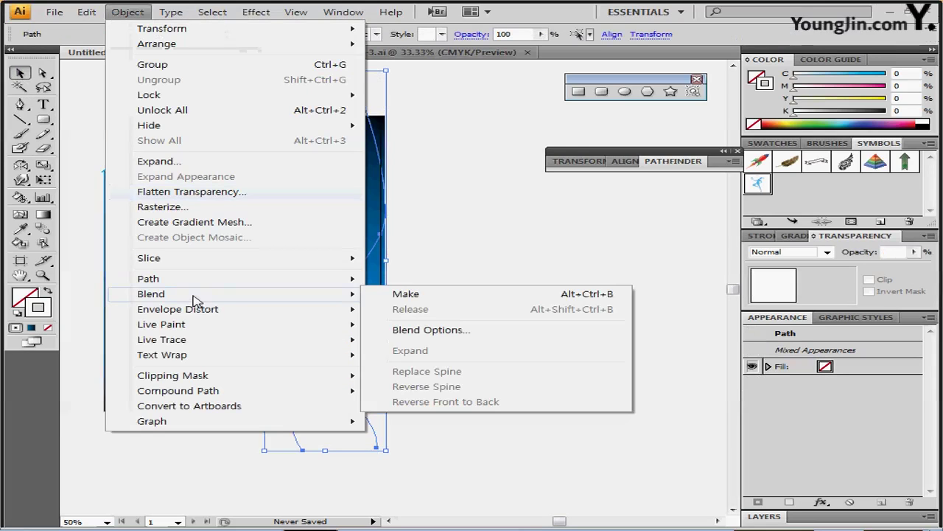
pyautogui.click(405, 294)
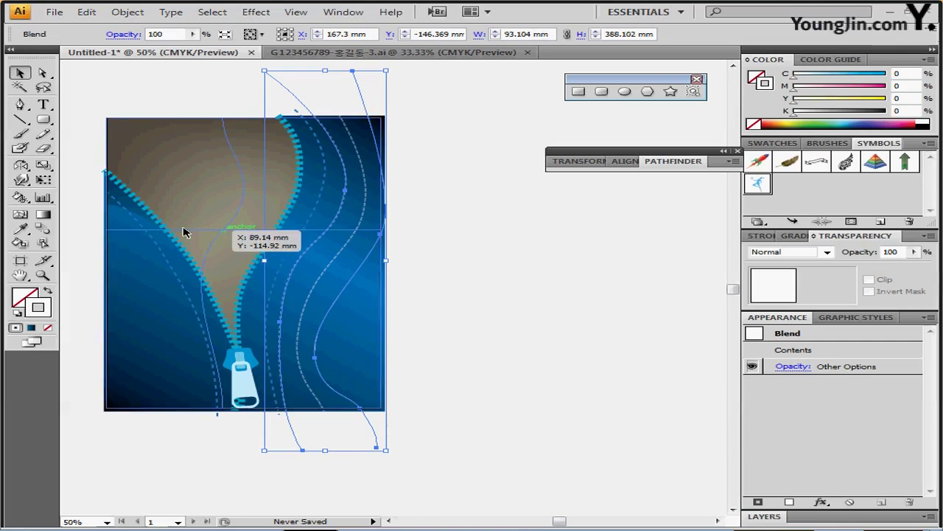
# - Set the blend's spacing to Specified Steps with 8 steps and deselect the blend
pyautogui.doubleClick(43, 231)
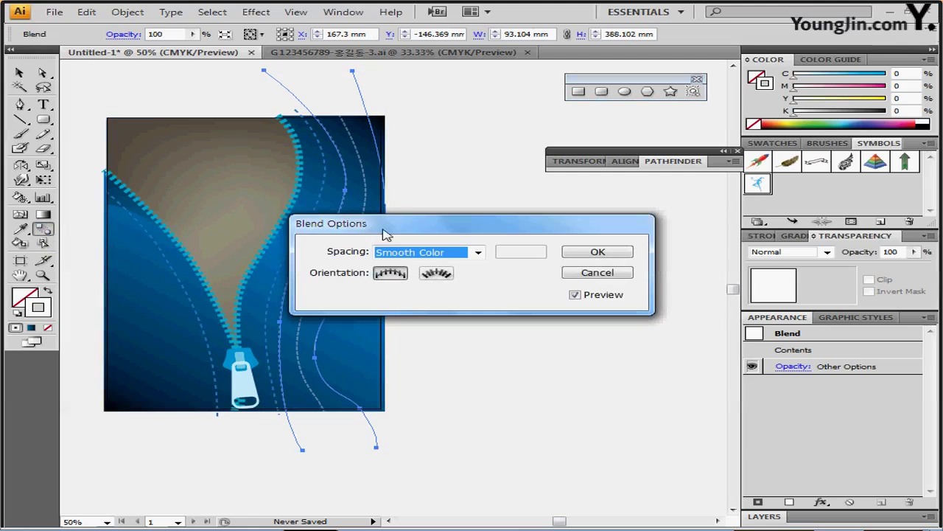
pyautogui.click(442, 253)
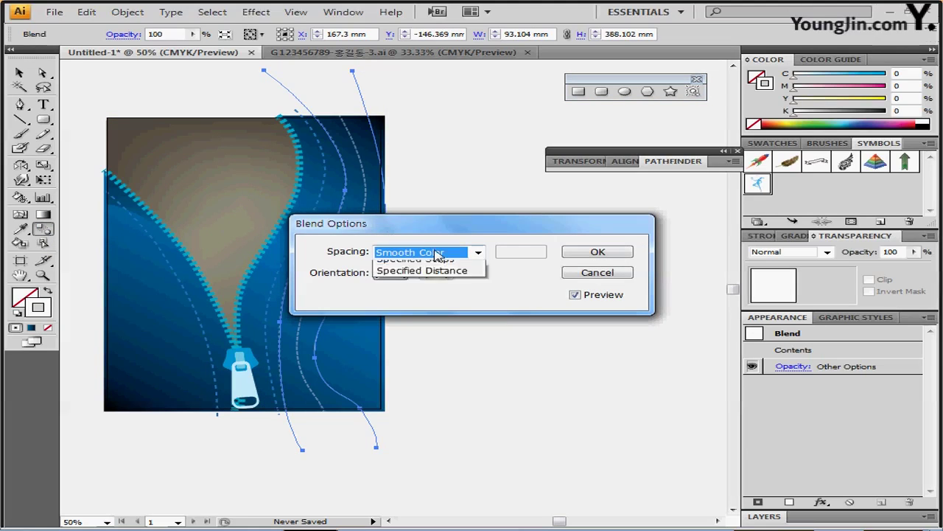
pyautogui.click(460, 280)
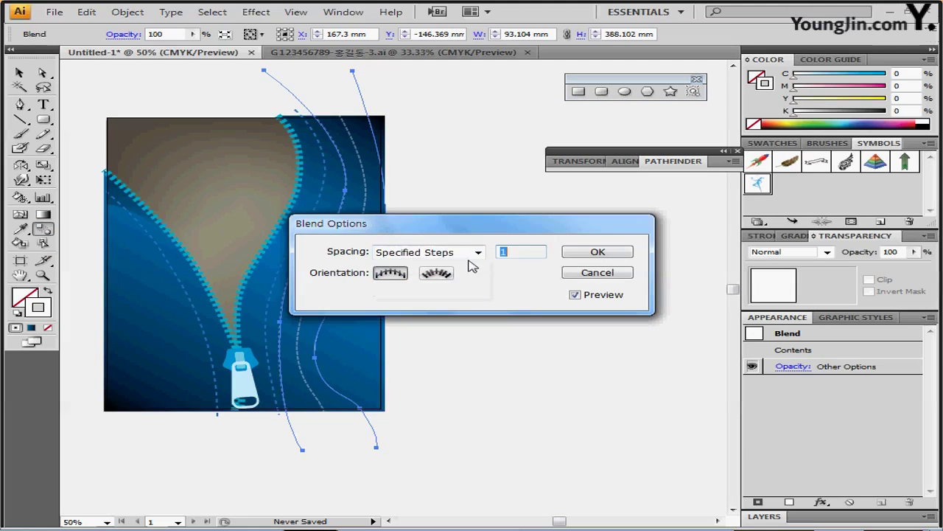
pyautogui.write('8')
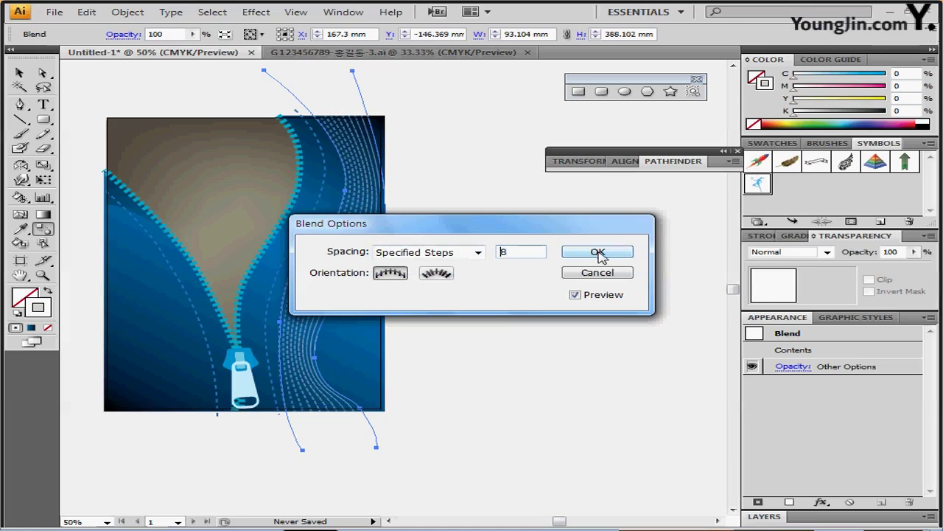
pyautogui.click(598, 253)
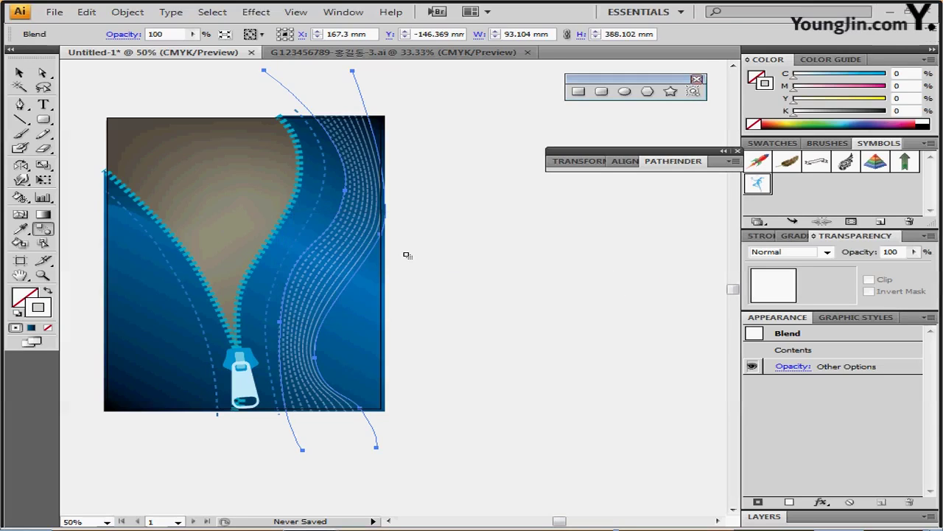
pyautogui.press('v')
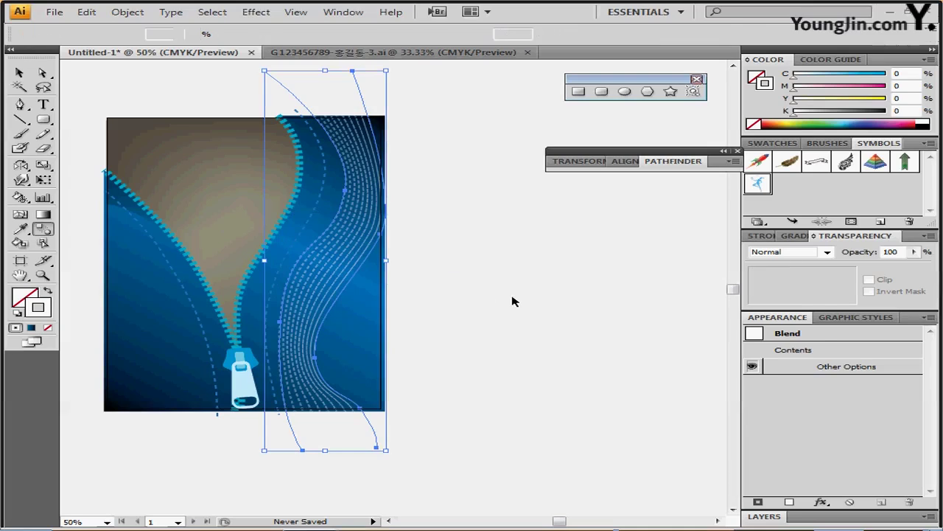
pyautogui.click(475, 196)
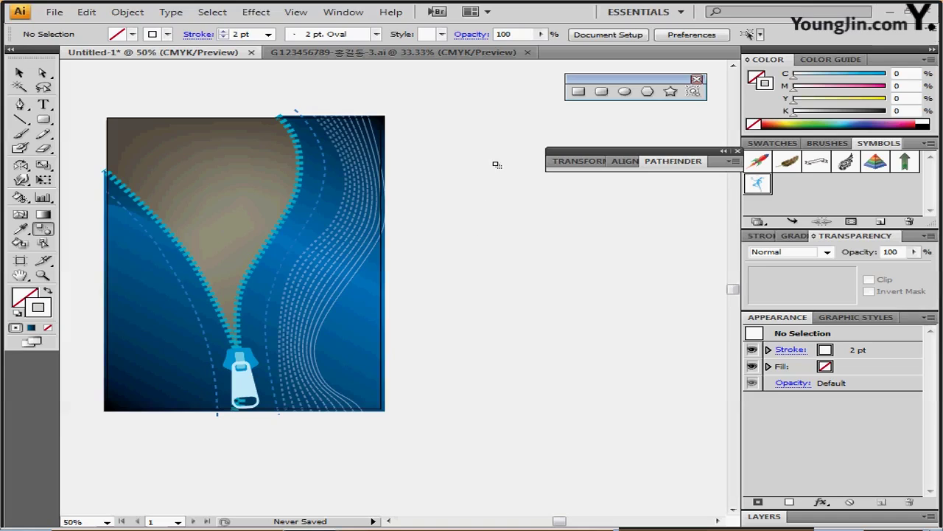
# - Detach the symbolism tools as a floating palette above the artwork and move the Pathfinder panel group slightly higher
pyautogui.click(20, 198)
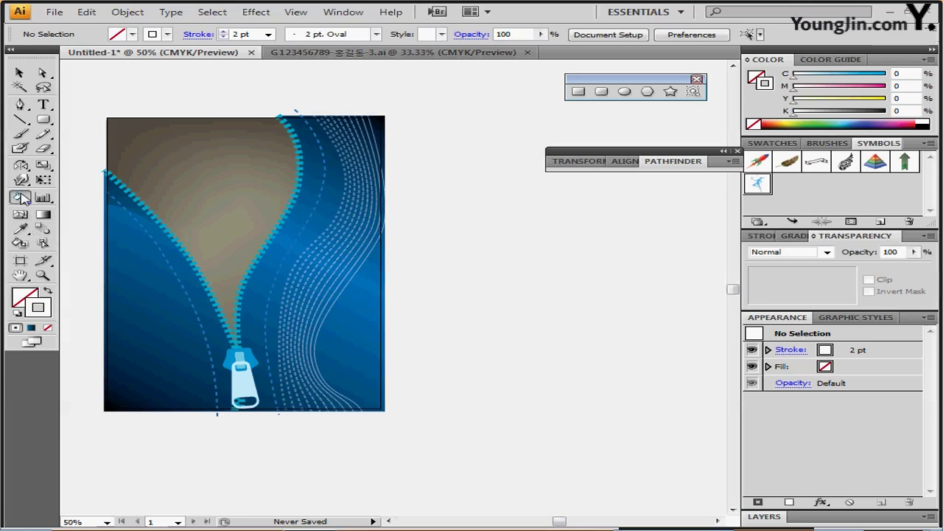
pyautogui.moveTo(20, 198); pyautogui.dragTo(211, 215)
pyautogui.moveTo(146, 205); pyautogui.dragTo(446, 88)
pyautogui.moveTo(686, 162); pyautogui.dragTo(667, 126)
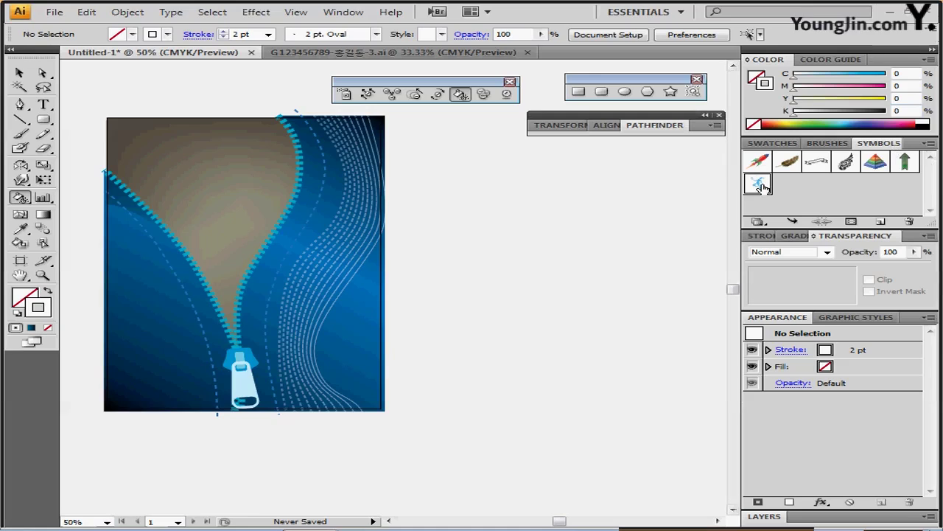
# - Spray running-figure symbols over the blue fabric with the Symbol Sprayer, three left of the zipper and four right of it
pyautogui.click(344, 94)
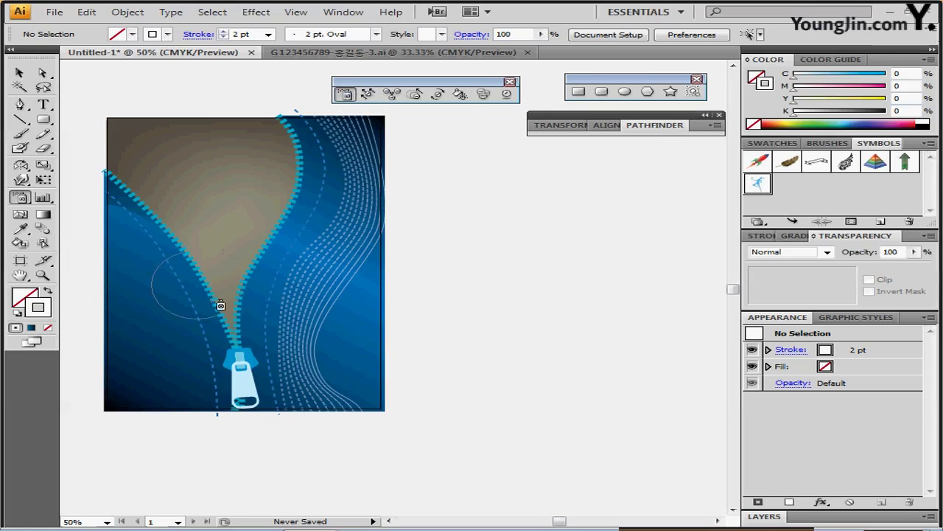
pyautogui.click(155, 237)
pyautogui.click(179, 305)
pyautogui.click(190, 379)
pyautogui.click(342, 140)
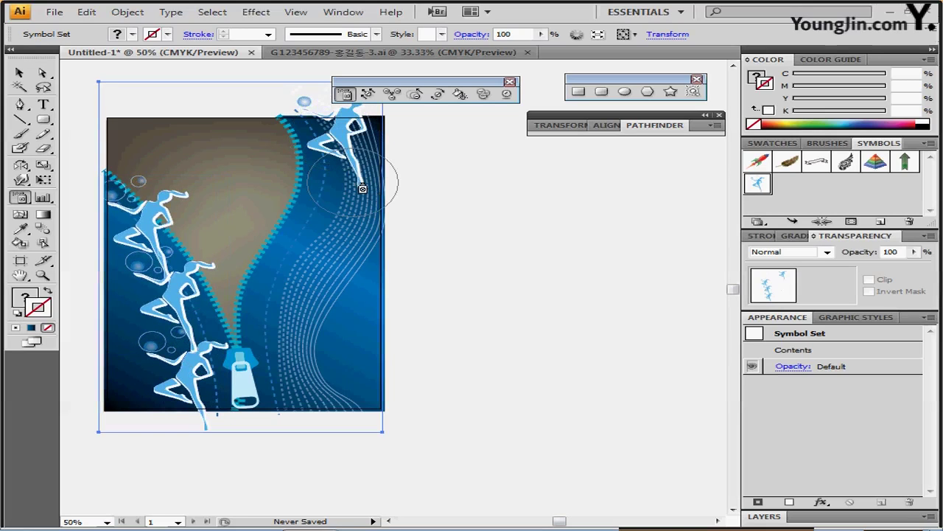
pyautogui.moveTo(383, 177)
pyautogui.mouseDown()
pyautogui.moveTo(312, 253)
pyautogui.moveTo(317, 315)
pyautogui.moveTo(344, 363)
pyautogui.moveTo(330, 255)
pyautogui.mouseUp()
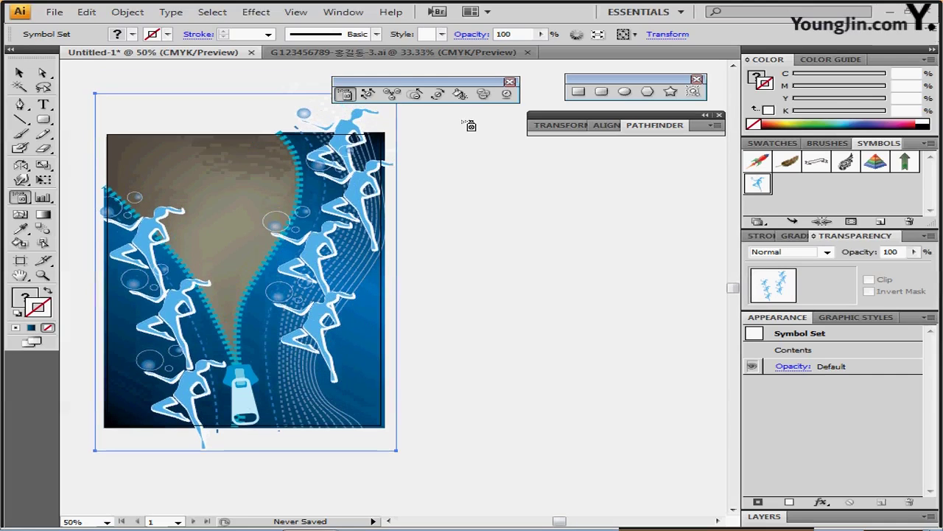
# - Shrink the upper and lower runners left of the zipper and the two upper runners right of it with the Symbol Sizer
pyautogui.click(416, 95)
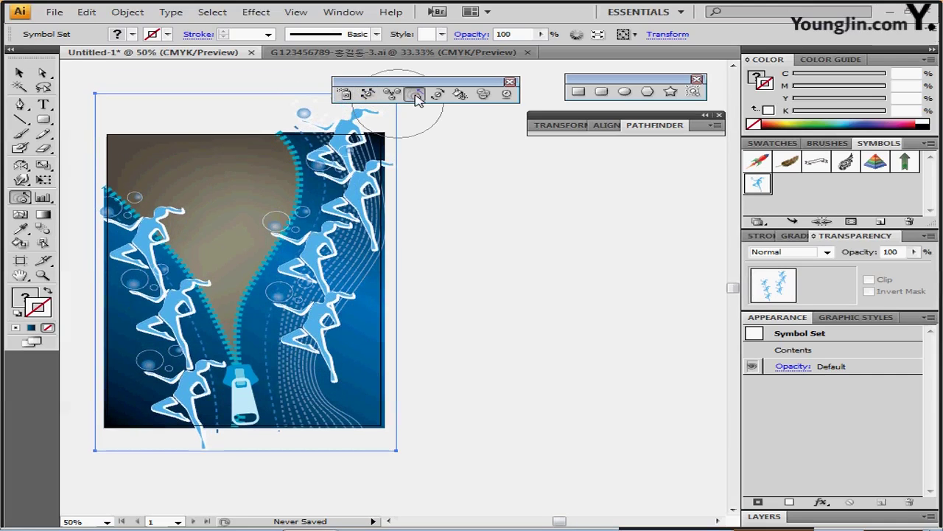
pyautogui.moveTo(150, 238); pyautogui.dragTo(150, 237)
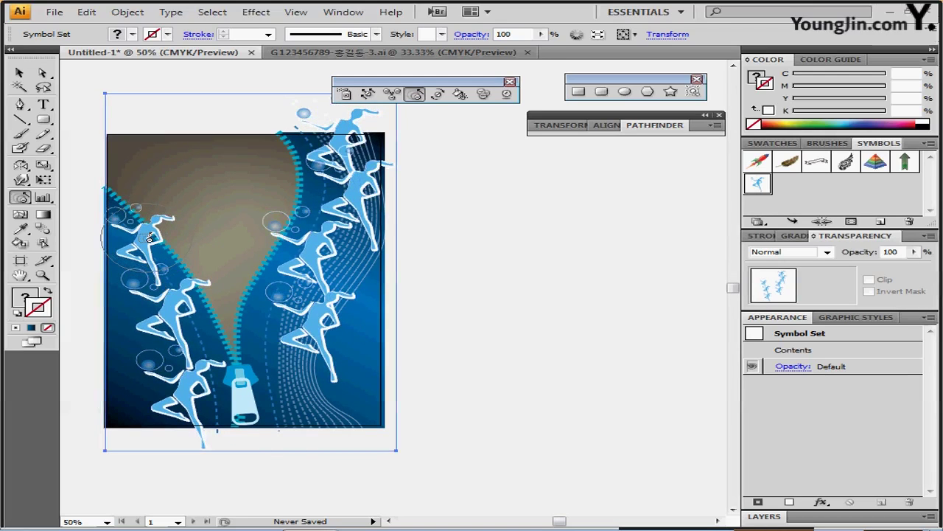
pyautogui.moveTo(194, 398); pyautogui.dragTo(193, 398)
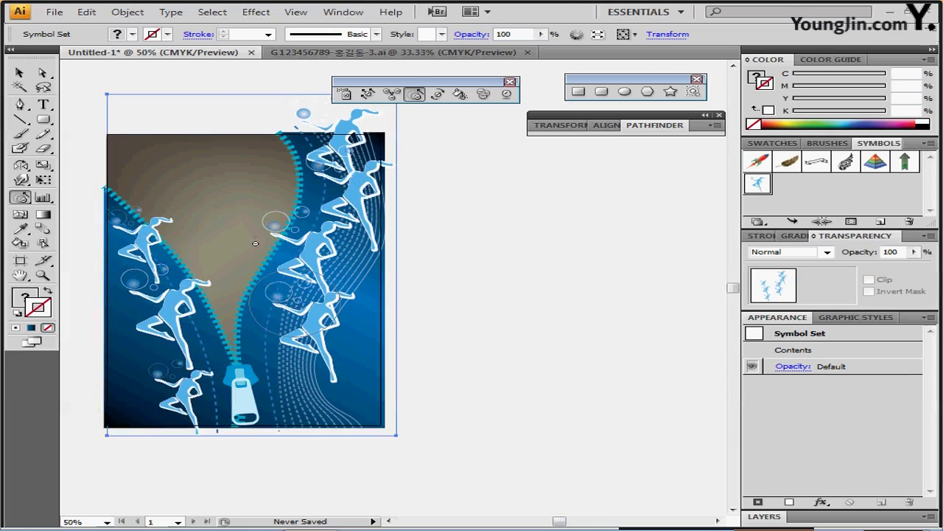
pyautogui.moveTo(342, 156); pyautogui.dragTo(343, 157)
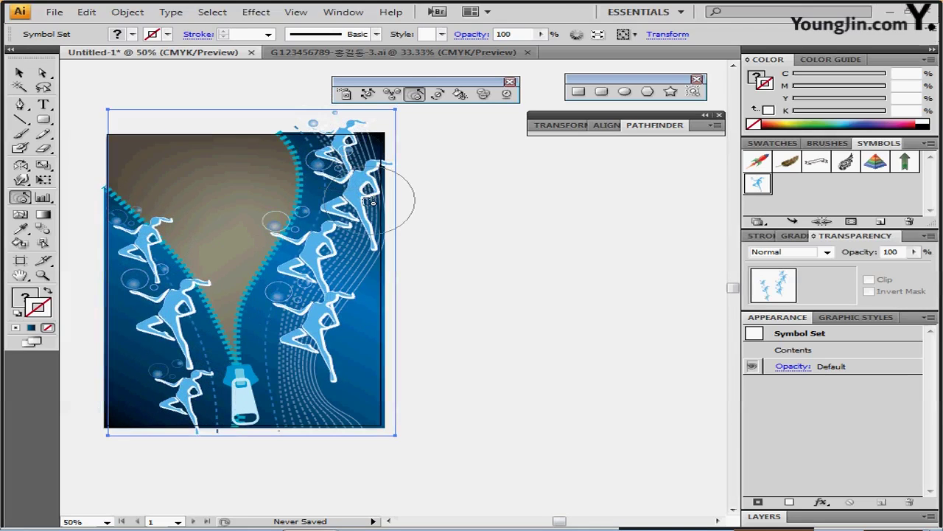
pyautogui.moveTo(369, 201); pyautogui.dragTo(372, 198)
pyautogui.moveTo(354, 133); pyautogui.dragTo(352, 133)
# - Enlarge the middle left runner and shrink the lowest right runner with the Symbol Sizer
pyautogui.moveTo(311, 270); pyautogui.dragTo(311, 270)
pyautogui.moveTo(318, 342); pyautogui.dragTo(319, 340)
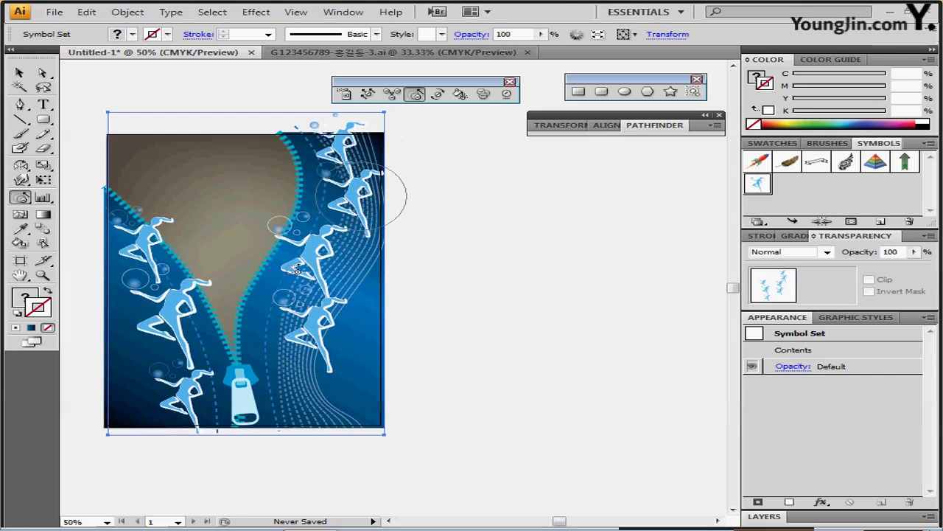
pyautogui.moveTo(177, 315); pyautogui.dragTo(177, 315)
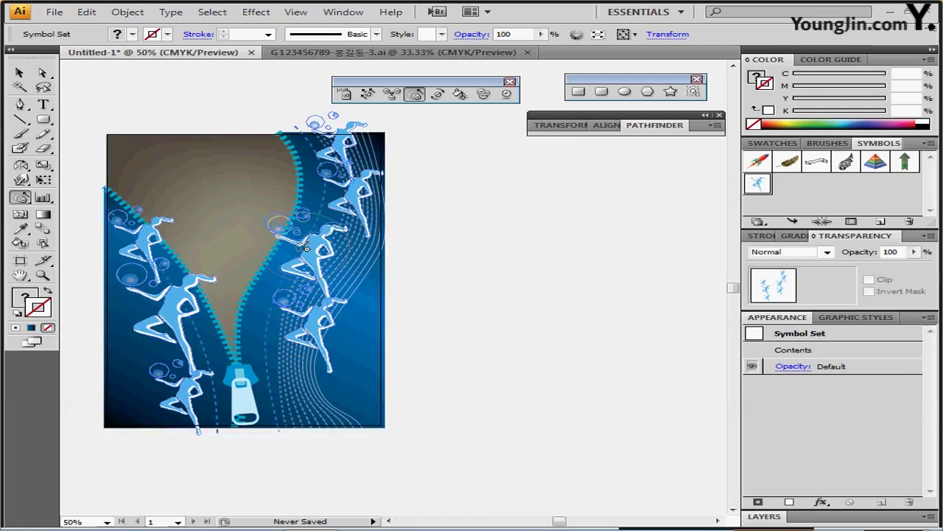
pyautogui.moveTo(316, 341); pyautogui.dragTo(315, 342)
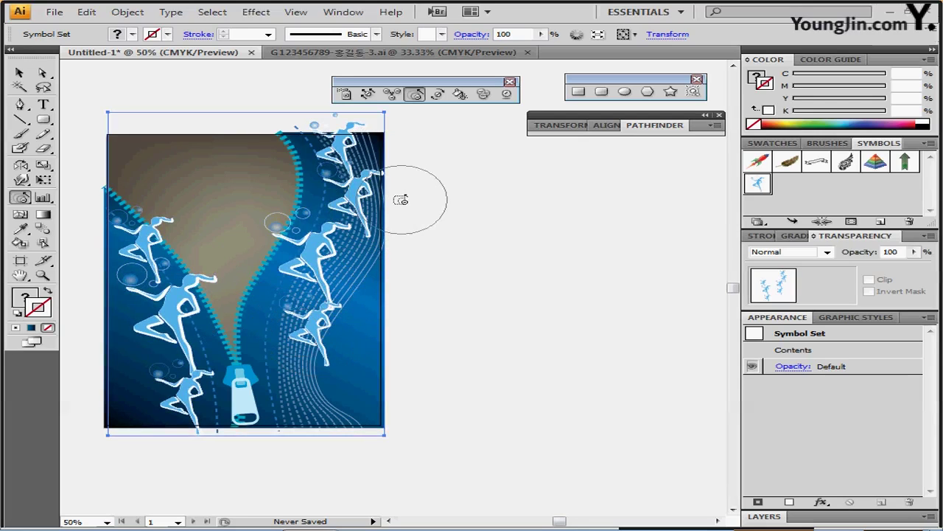
# - Shift the upper left runner up towards the fabric's left edge and shrink it further with the Symbol Sizer
pyautogui.click(369, 94)
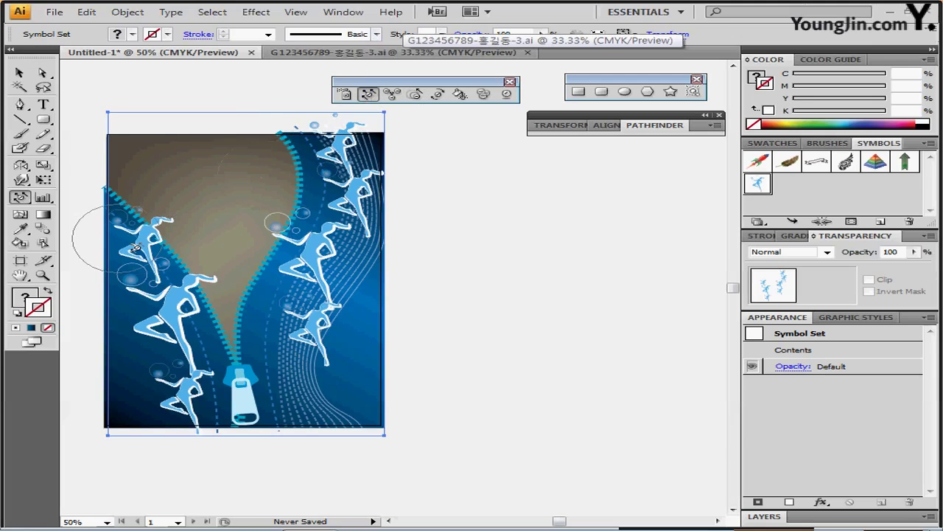
pyautogui.moveTo(140, 243); pyautogui.dragTo(107, 206)
pyautogui.click(415, 95)
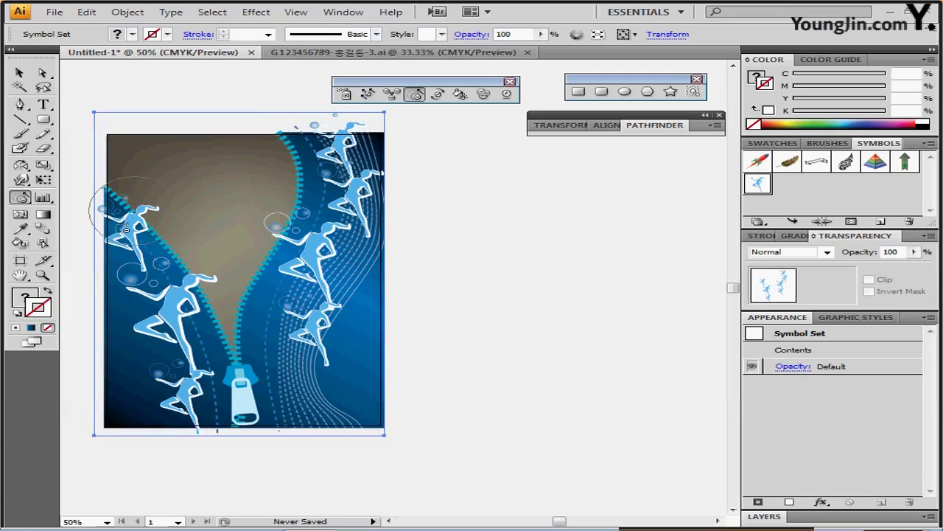
pyautogui.press('super')
pyautogui.press('super')
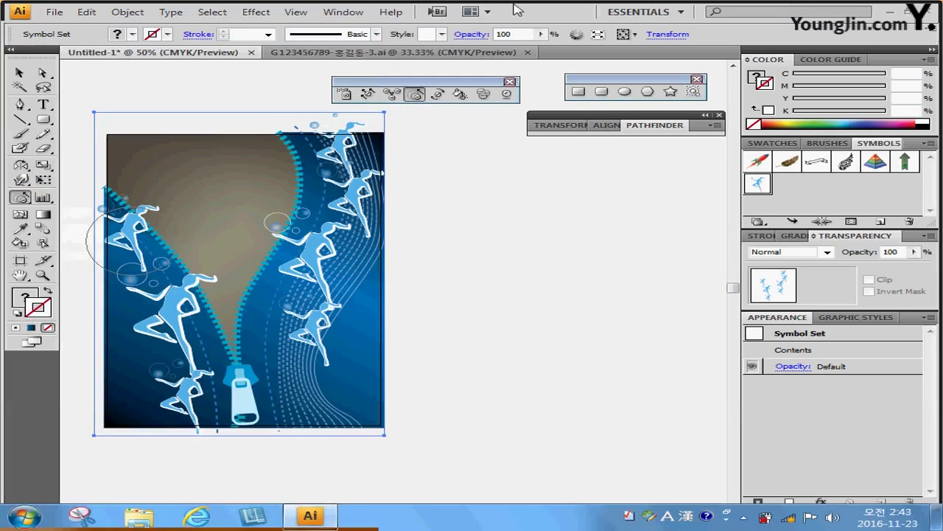
pyautogui.click(135, 236)
# - Shift the left runners outward, the lowest right runner towards the zipper and the larger right runner down and outward
pyautogui.click(368, 94)
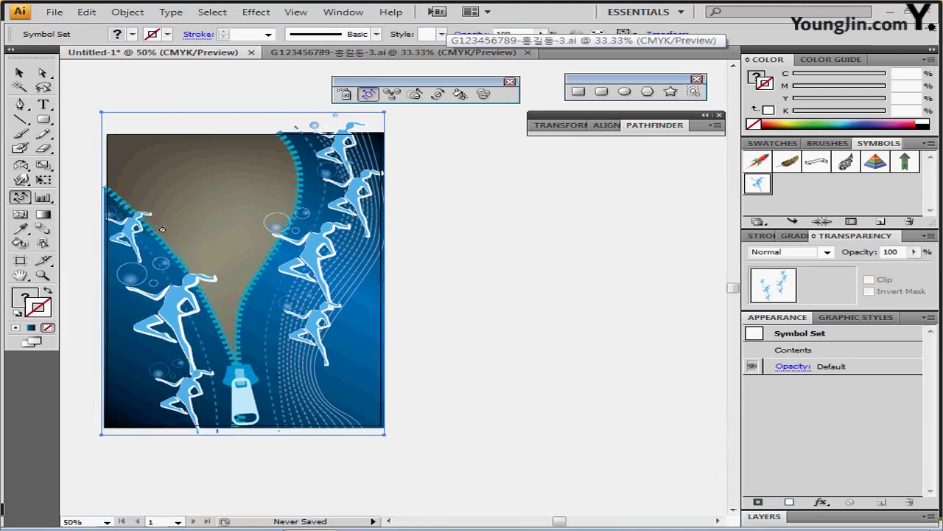
pyautogui.moveTo(147, 229); pyautogui.dragTo(118, 236)
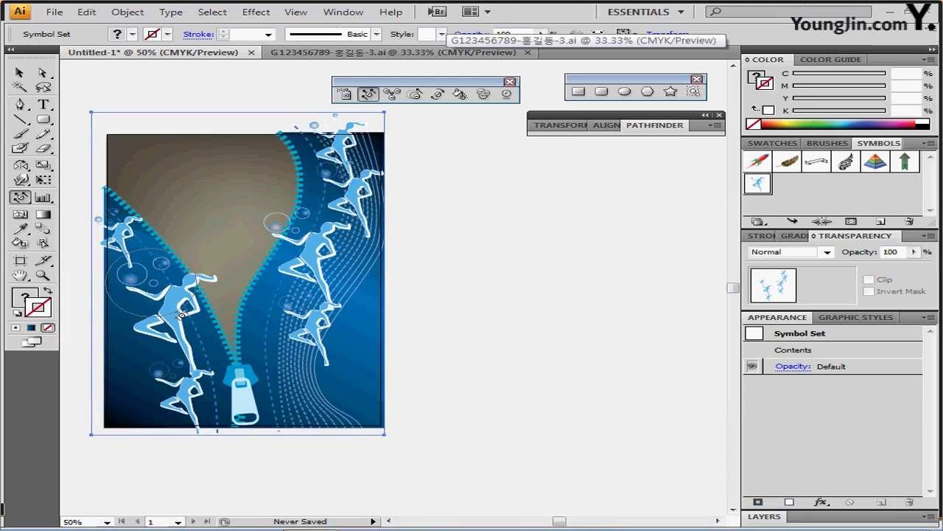
pyautogui.moveTo(182, 319)
pyautogui.mouseDown()
pyautogui.moveTo(151, 310)
pyautogui.moveTo(182, 382)
pyautogui.moveTo(174, 403)
pyautogui.mouseUp()
pyautogui.moveTo(283, 327); pyautogui.dragTo(278, 324)
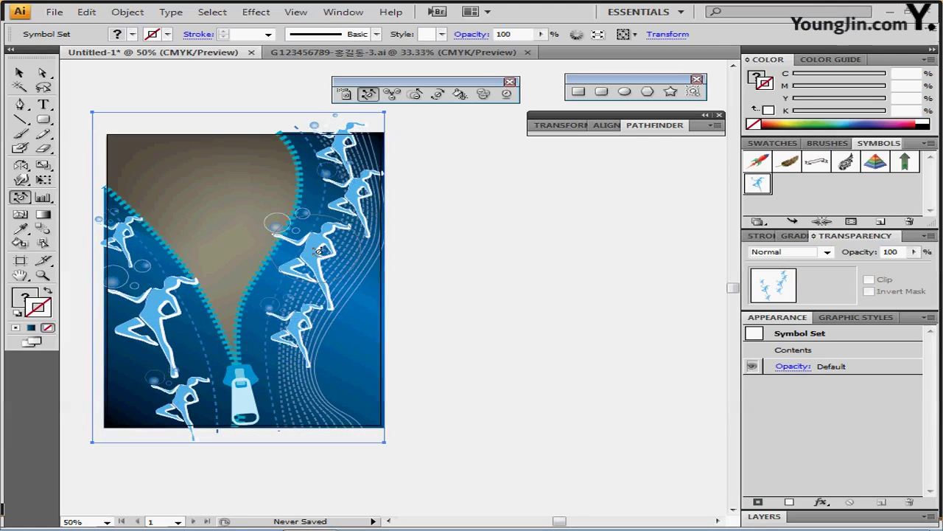
pyautogui.moveTo(317, 253); pyautogui.dragTo(357, 277)
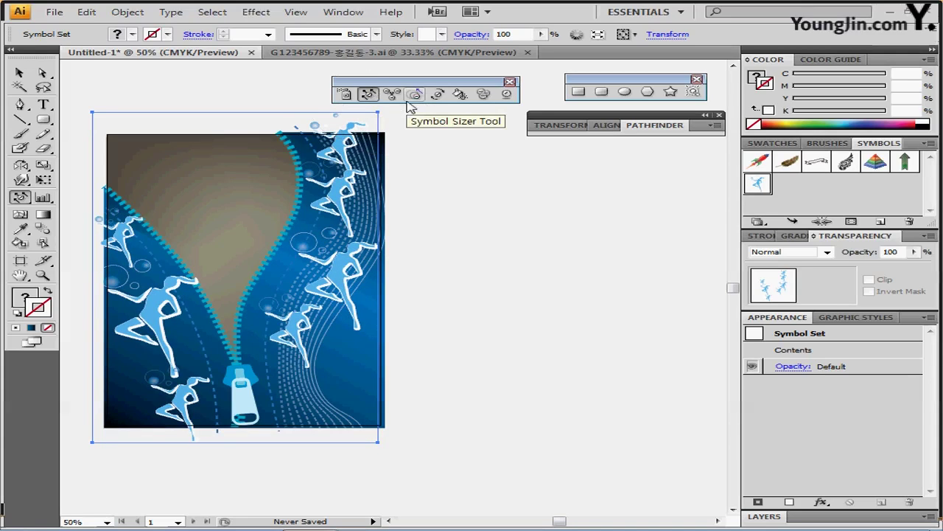
# - Rotate the top right, lowest right, bottom left and upper left runners to varied angles with the Symbol Spinner
pyautogui.click(439, 95)
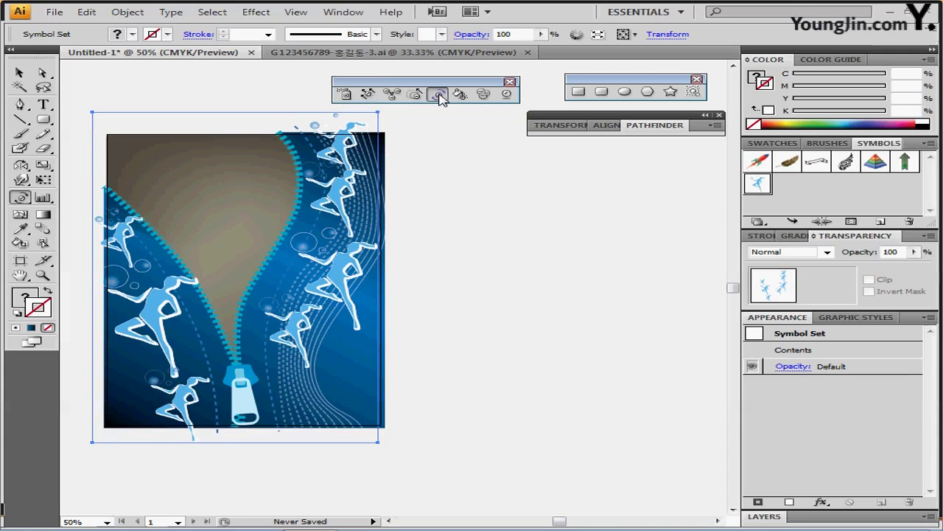
pyautogui.moveTo(352, 134); pyautogui.dragTo(372, 141)
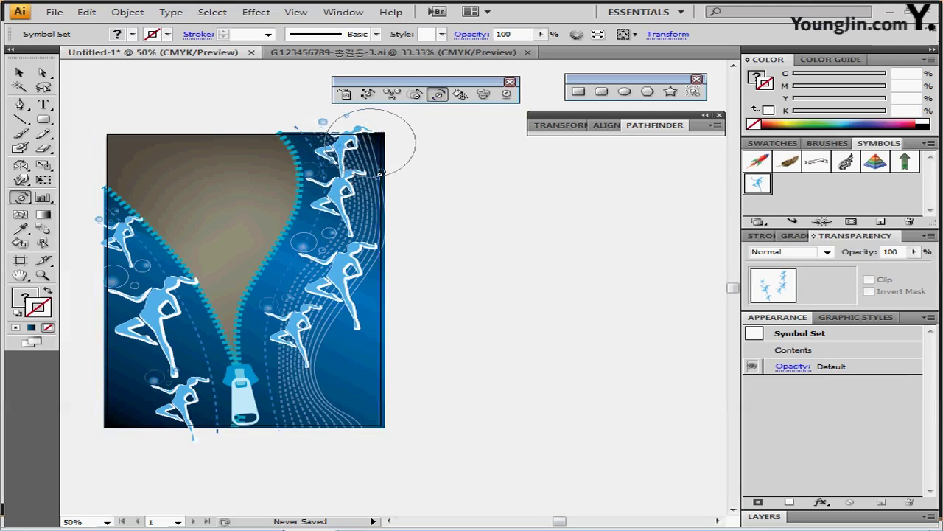
pyautogui.moveTo(380, 172); pyautogui.dragTo(381, 175)
pyautogui.moveTo(293, 339)
pyautogui.mouseDown()
pyautogui.moveTo(307, 301)
pyautogui.moveTo(326, 314)
pyautogui.moveTo(278, 310)
pyautogui.mouseUp()
pyautogui.moveTo(275, 305)
pyautogui.mouseDown()
pyautogui.moveTo(284, 314)
pyautogui.moveTo(321, 302)
pyautogui.moveTo(305, 315)
pyautogui.mouseUp()
pyautogui.moveTo(184, 380); pyautogui.dragTo(188, 389)
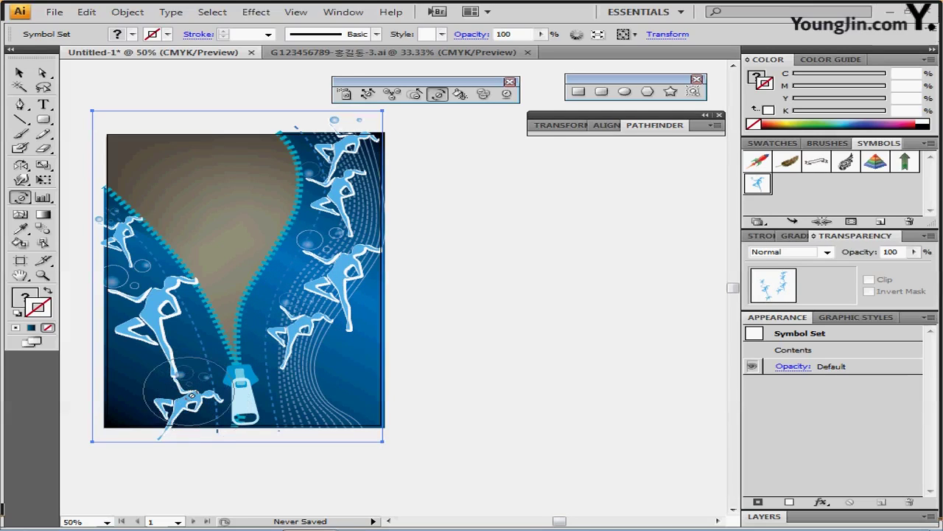
pyautogui.moveTo(144, 264); pyautogui.dragTo(128, 228)
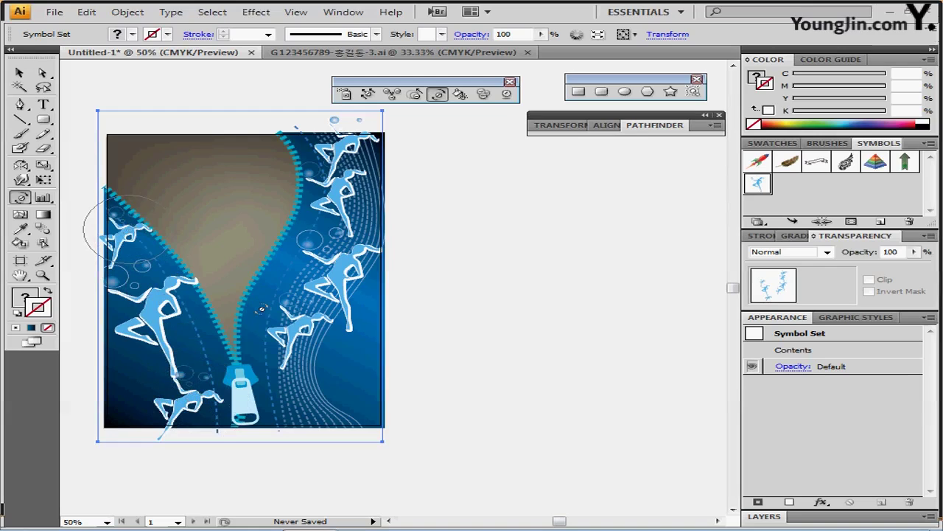
pyautogui.moveTo(292, 324)
pyautogui.mouseDown()
pyautogui.moveTo(317, 328)
pyautogui.moveTo(308, 326)
pyautogui.mouseUp()
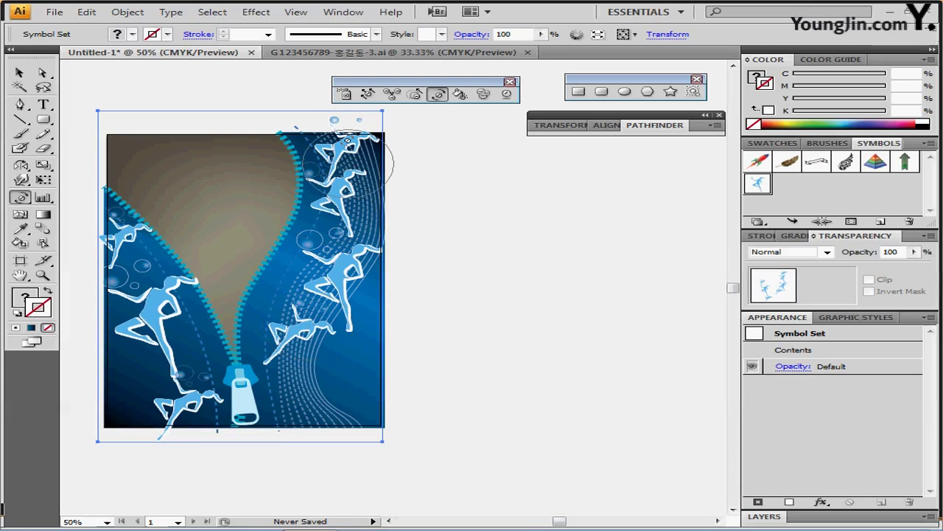
# - Rotate the top right runner back to a more upright pose and shrink it slightly with the Symbol Sizer
pyautogui.moveTo(341, 134); pyautogui.dragTo(348, 153)
pyautogui.click(415, 94)
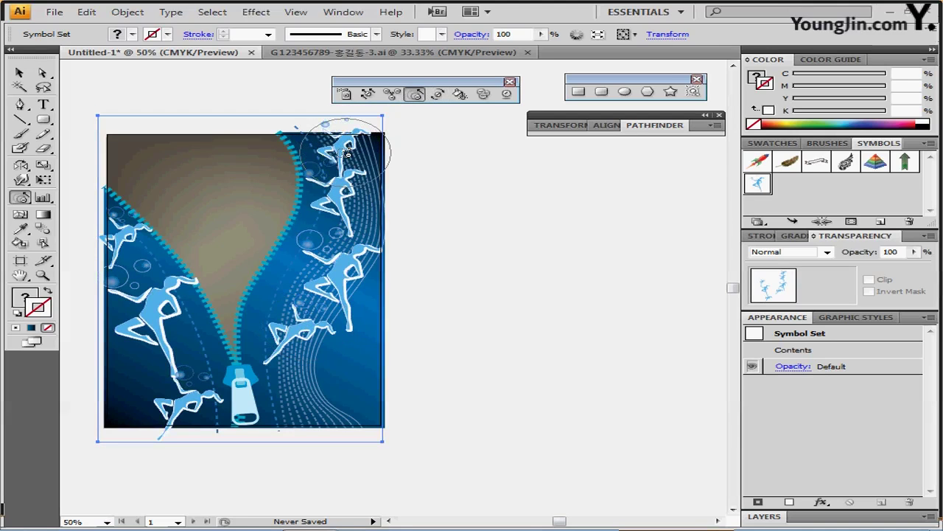
pyautogui.click(347, 153)
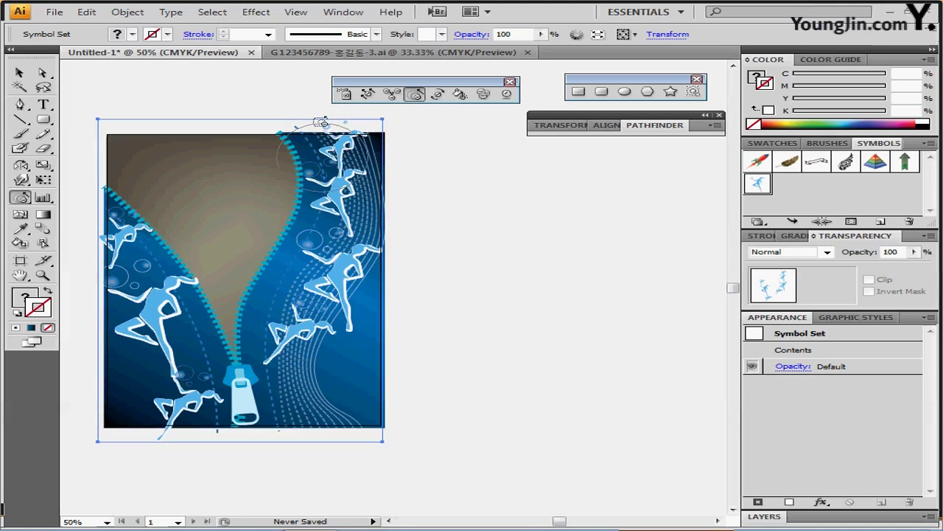
# - Make the two upper right runners, the lowest right runner and the upper left runner translucent with the Symbol Screener
pyautogui.click(484, 94)
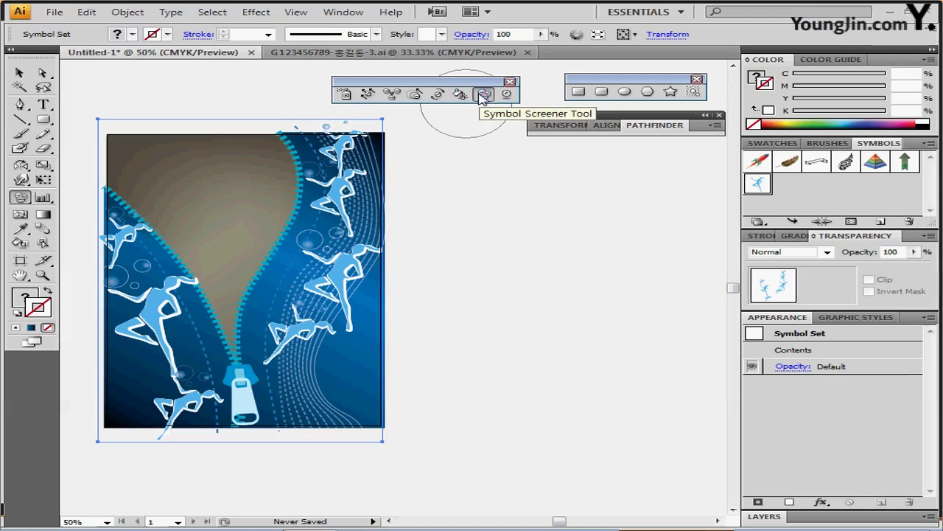
pyautogui.click(346, 150)
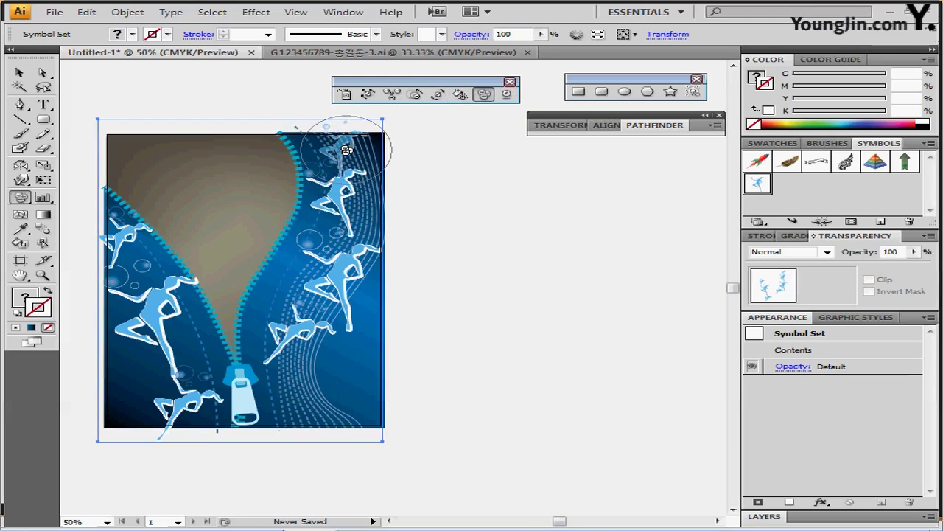
pyautogui.click(338, 200)
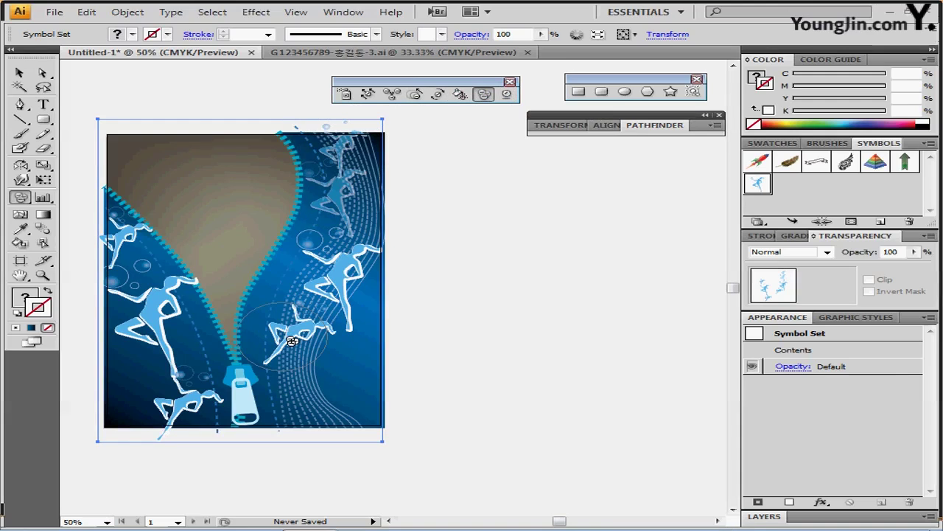
pyautogui.click(292, 341)
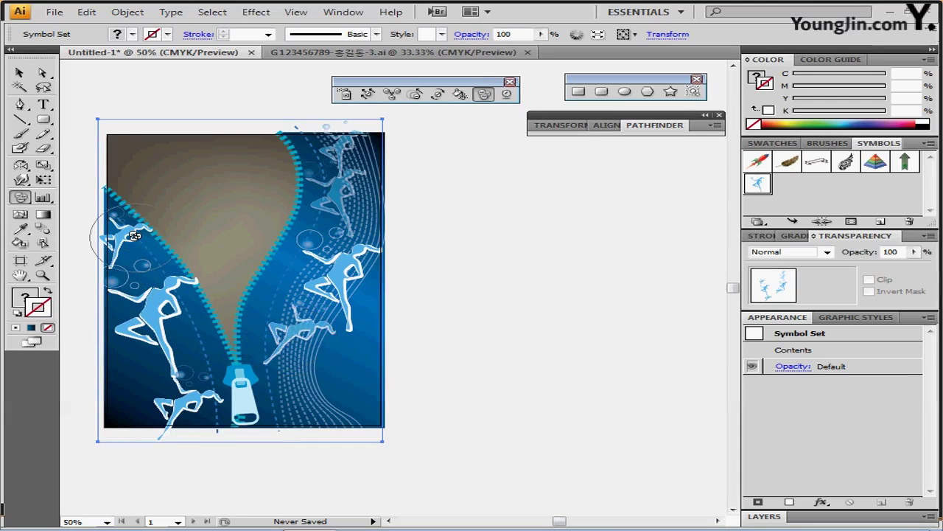
pyautogui.click(128, 236)
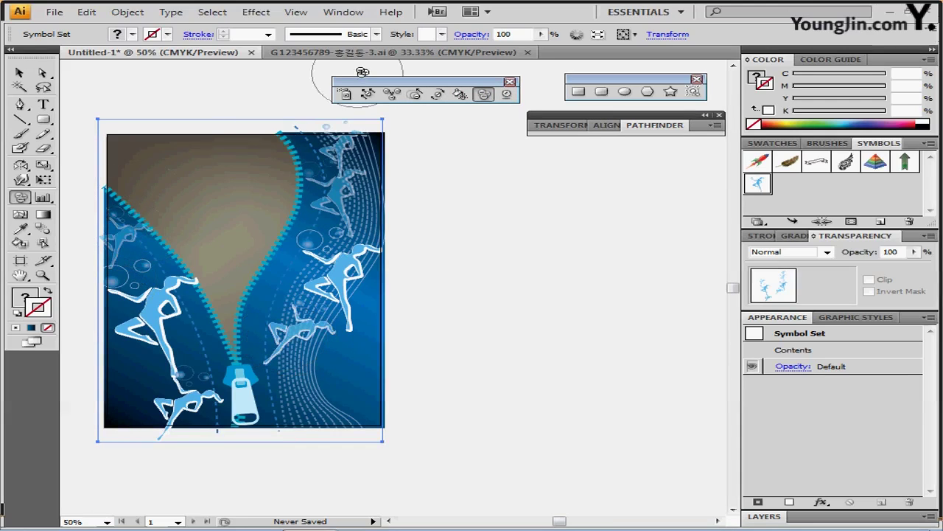
# - Stain the bottom left runner purple (C 75, M 100, Y 0, K 0) with the Symbol Stainer, using a solid fill colour
pyautogui.click(460, 94)
pyautogui.click(761, 144)
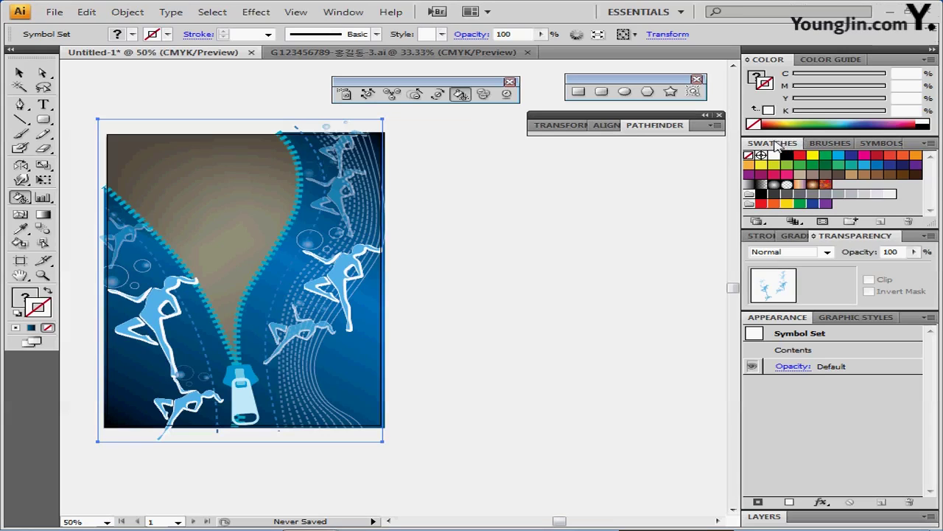
pyautogui.click(919, 168)
pyautogui.click(177, 409)
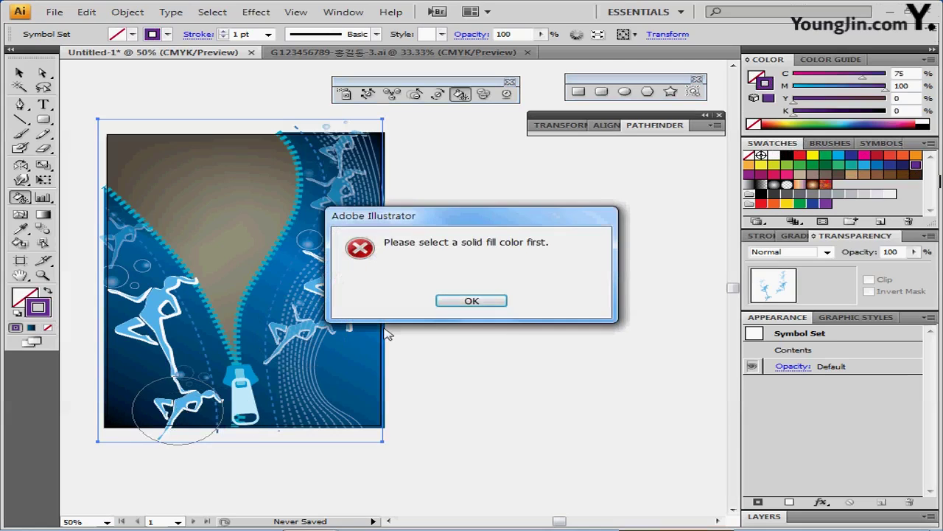
pyautogui.click(466, 299)
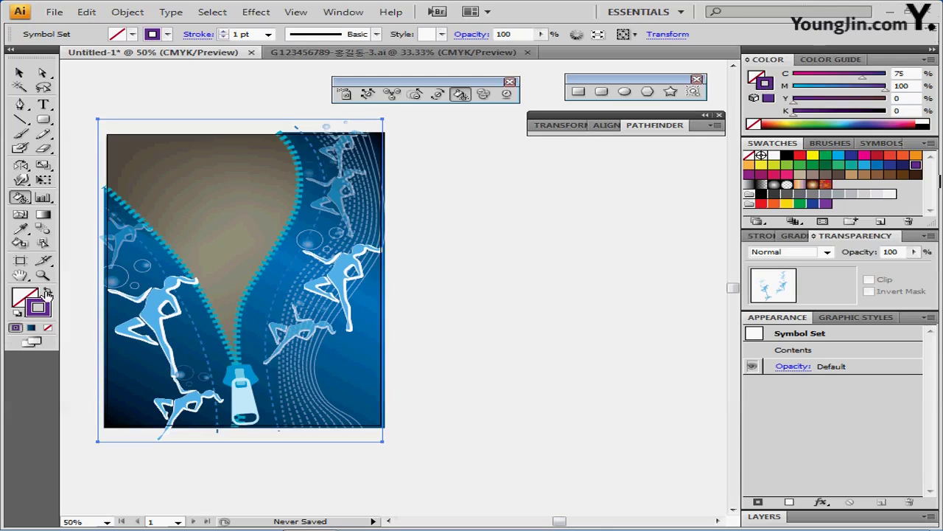
pyautogui.click(47, 295)
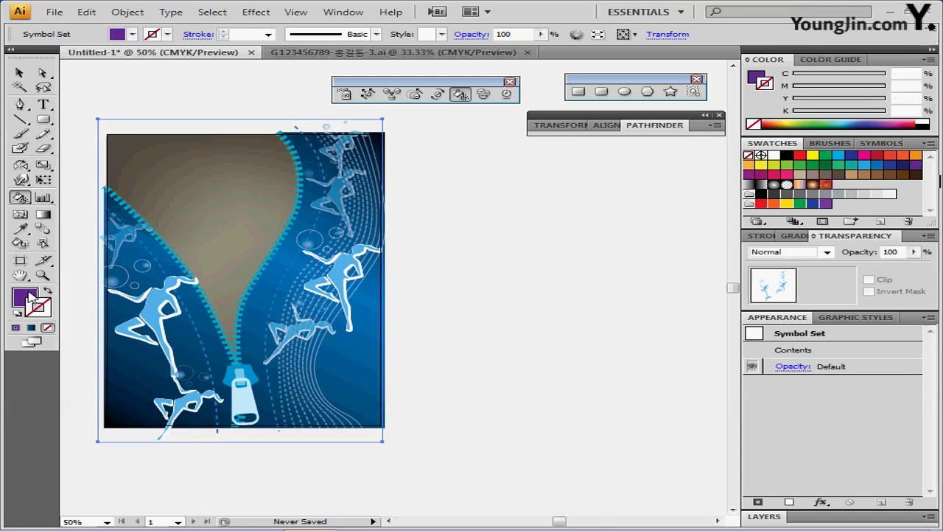
pyautogui.click(189, 407)
pyautogui.click(189, 406)
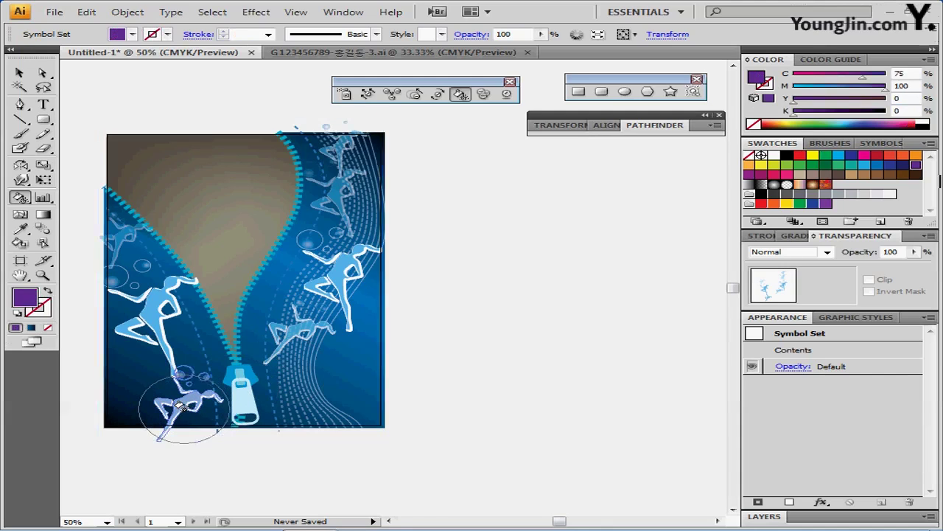
pyautogui.click(190, 406)
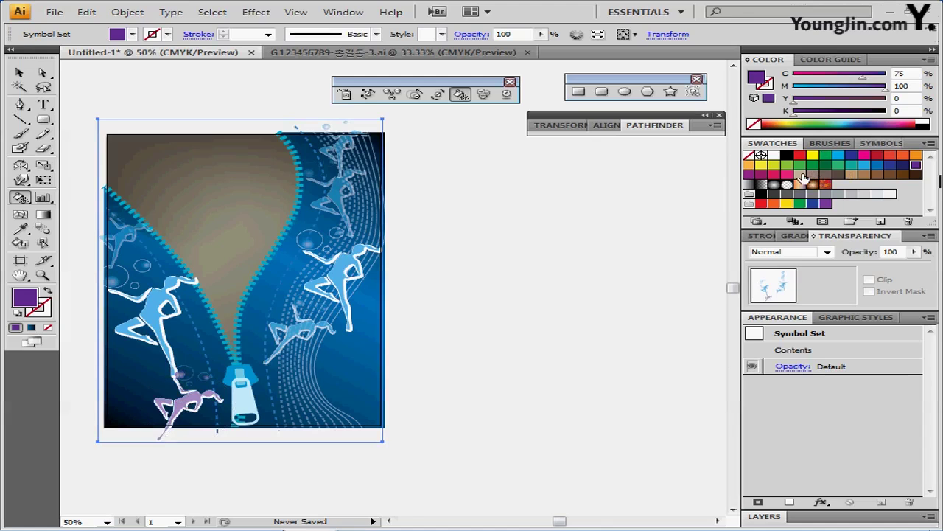
# - Stain the larger right runner beige (C 25, M 25, Y 40, K 0) with the Symbol Stainer
pyautogui.click(800, 175)
pyautogui.click(332, 272)
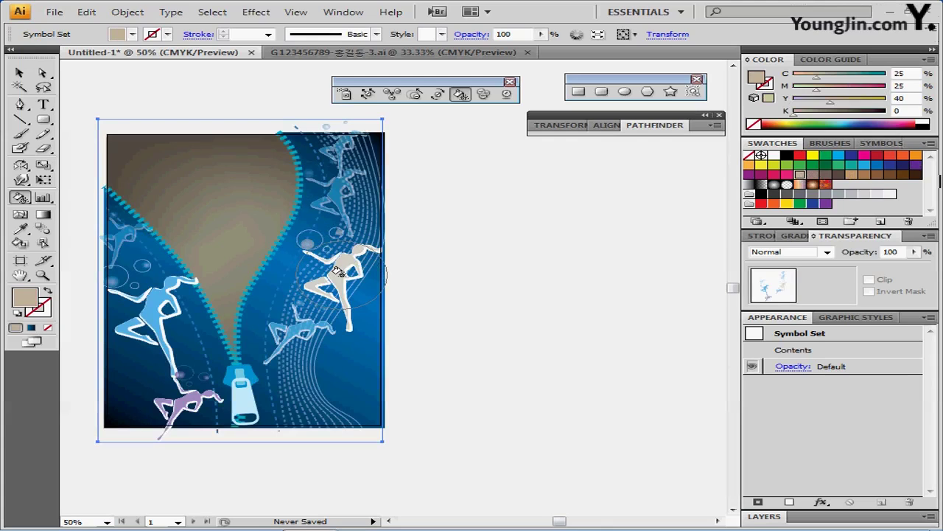
pyautogui.click(339, 272)
# - Adjust the top right runner's size with the Symbol Sizer and turn it slightly with the Symbol Spinner
pyautogui.click(414, 94)
pyautogui.click(343, 152)
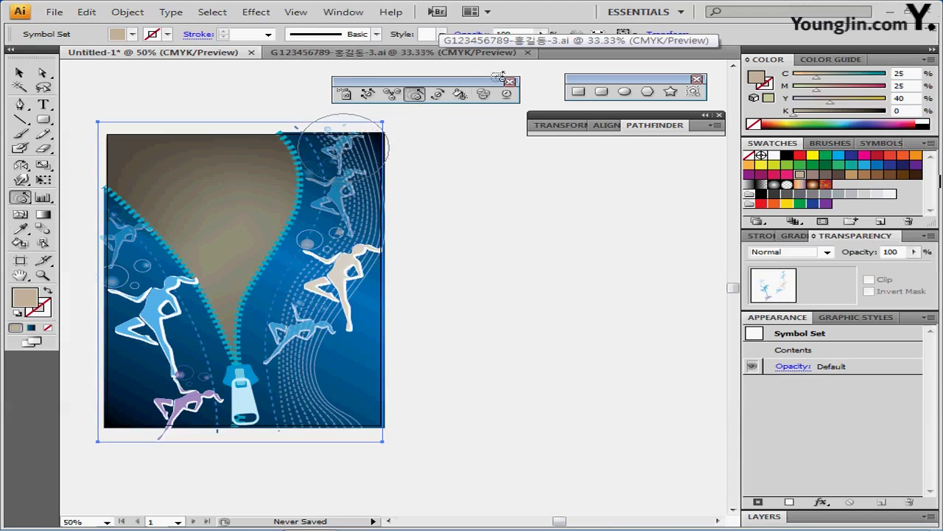
pyautogui.click(438, 94)
pyautogui.moveTo(354, 140); pyautogui.dragTo(358, 140)
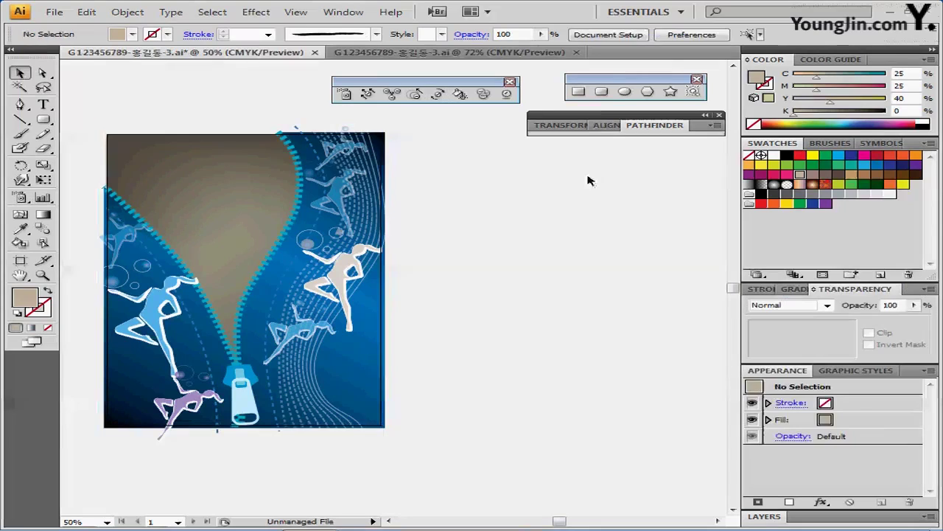
# - Place a 60 mm wide rounded rectangle with 10 mm corners in the artwork's lower right corner and fill it yellow-green (C 30, Y 100)
pyautogui.click(601, 91)
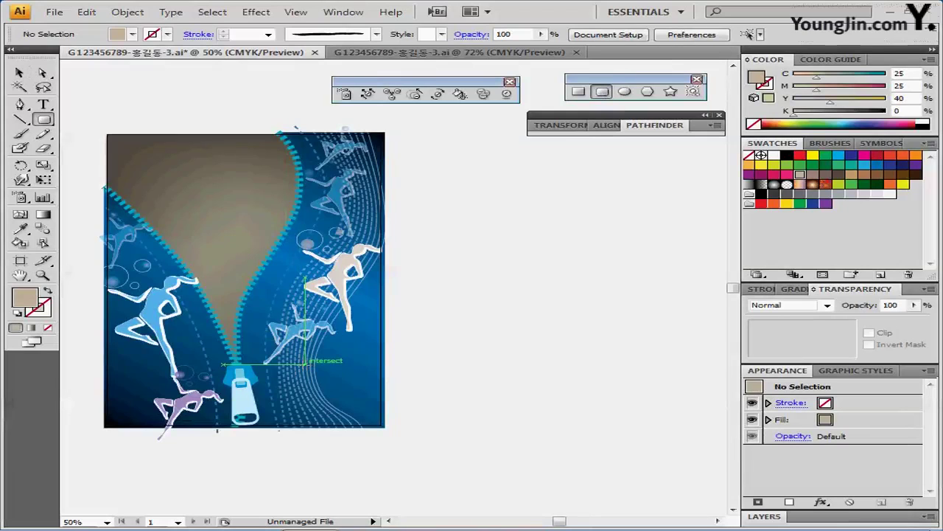
pyautogui.click(307, 371)
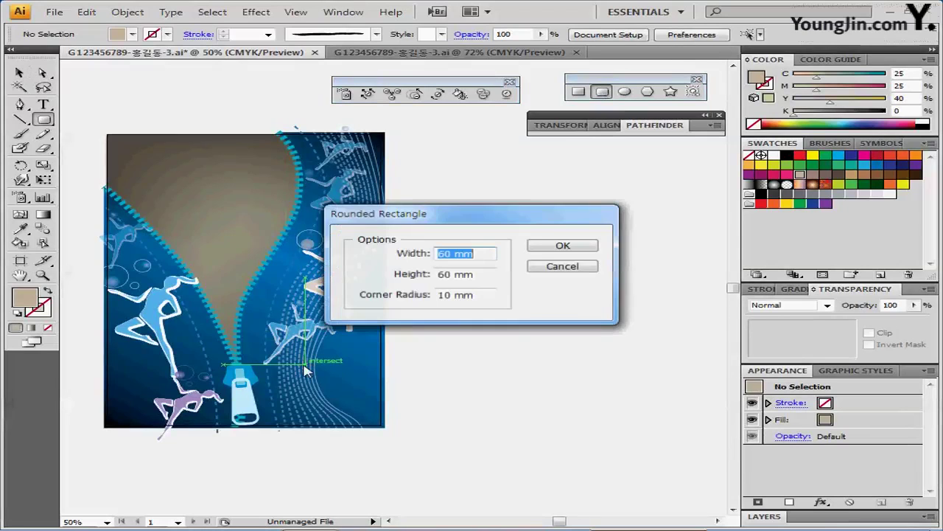
pyautogui.click(482, 274)
pyautogui.doubleClick(442, 274)
pyautogui.press('Tab')
pyautogui.click(550, 250)
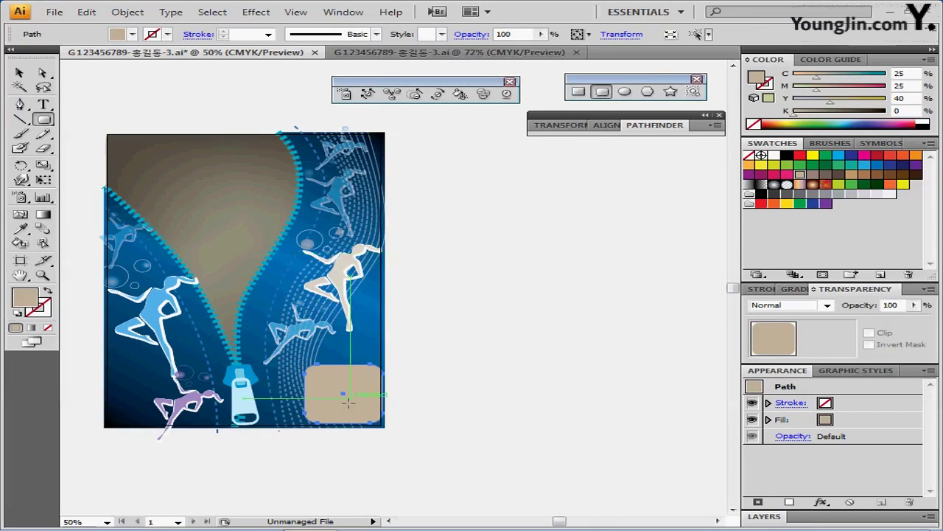
pyautogui.moveTo(348, 401); pyautogui.dragTo(328, 398)
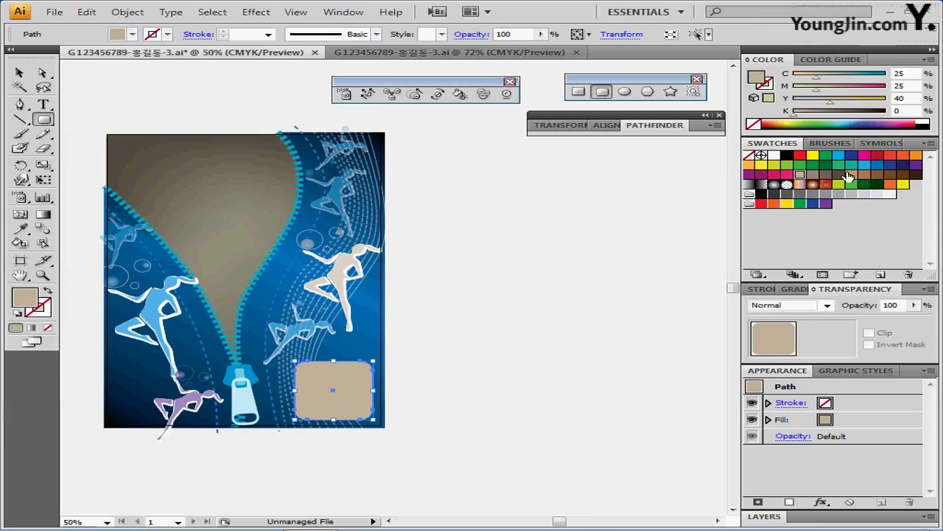
pyautogui.click(839, 184)
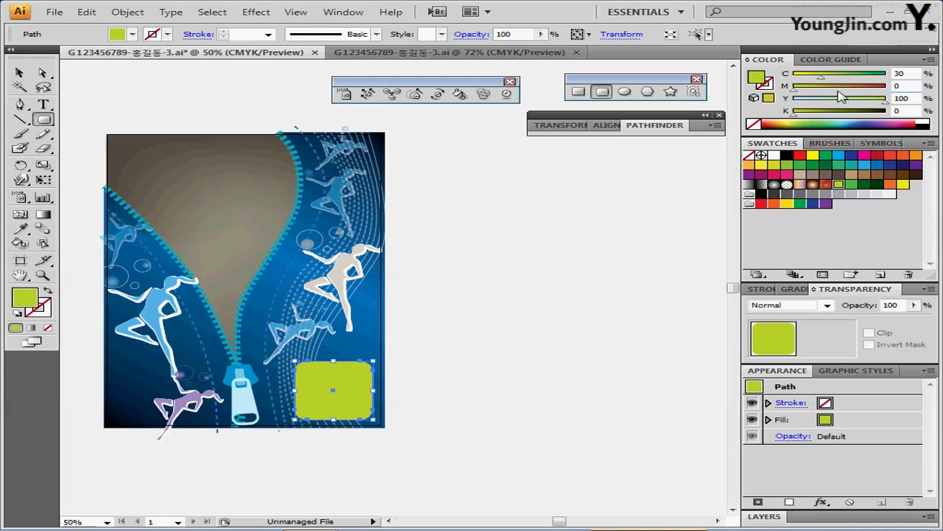
# - Draw an open wavy path across the lower part of the rounded rectangle with the Pen tool, with a black stroke and no fill
pyautogui.moveTo(271, 344); pyautogui.dragTo(383, 419)
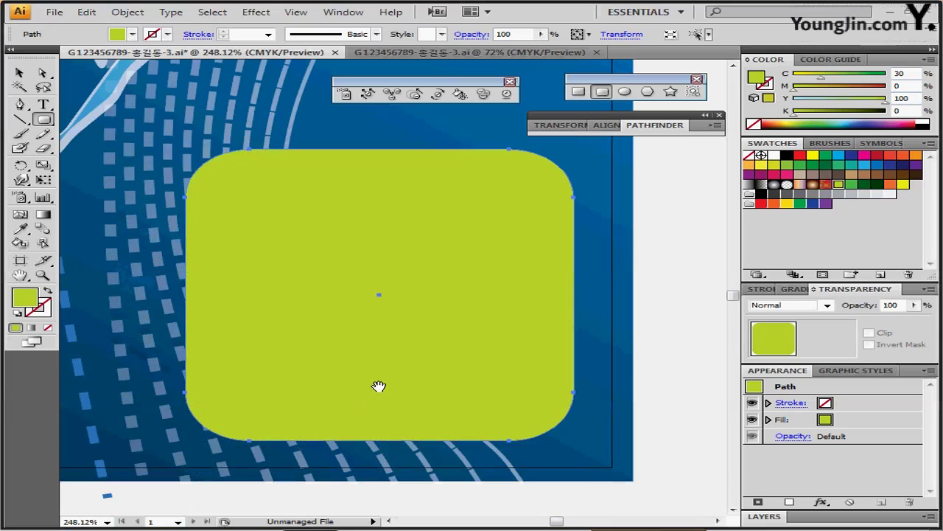
pyautogui.click(19, 105)
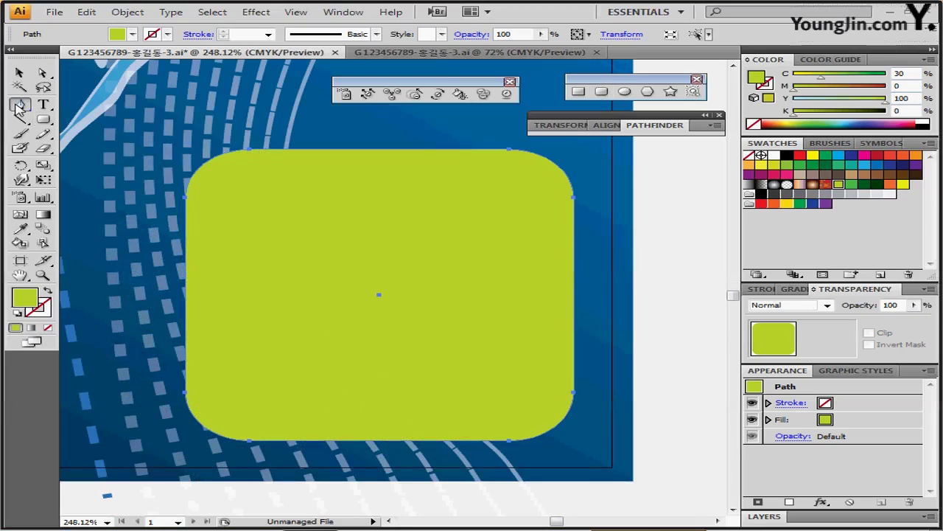
pyautogui.keyDown('ctrl'); pyautogui.click(642, 274); pyautogui.keyUp('ctrl')
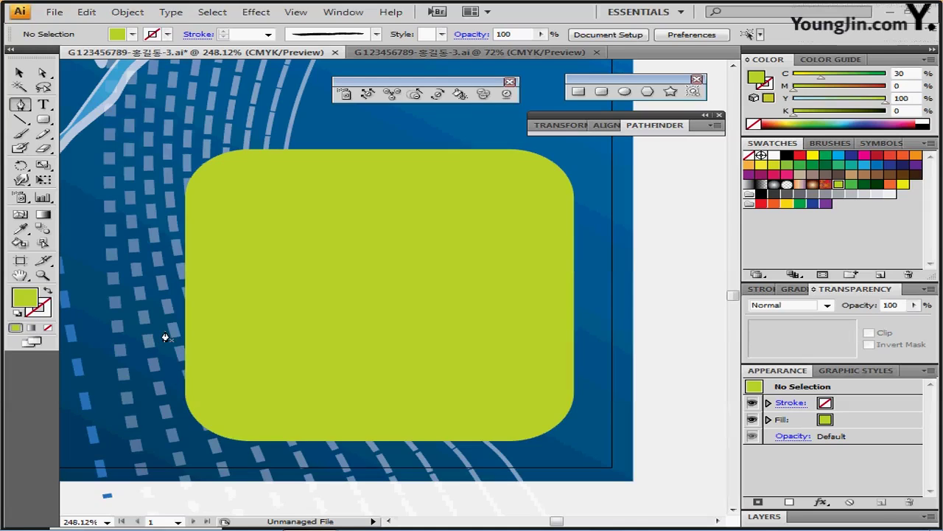
pyautogui.moveTo(198, 341); pyautogui.dragTo(388, 357)
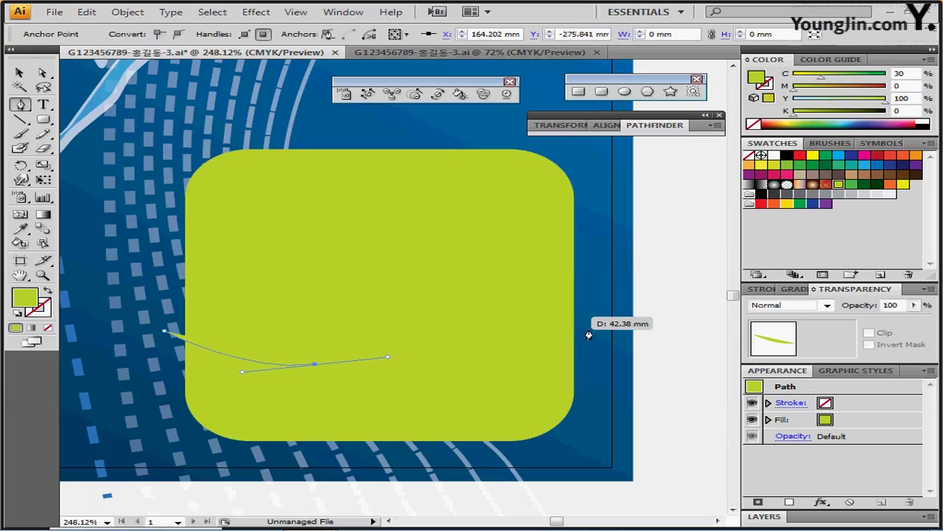
pyautogui.moveTo(584, 330); pyautogui.dragTo(654, 358)
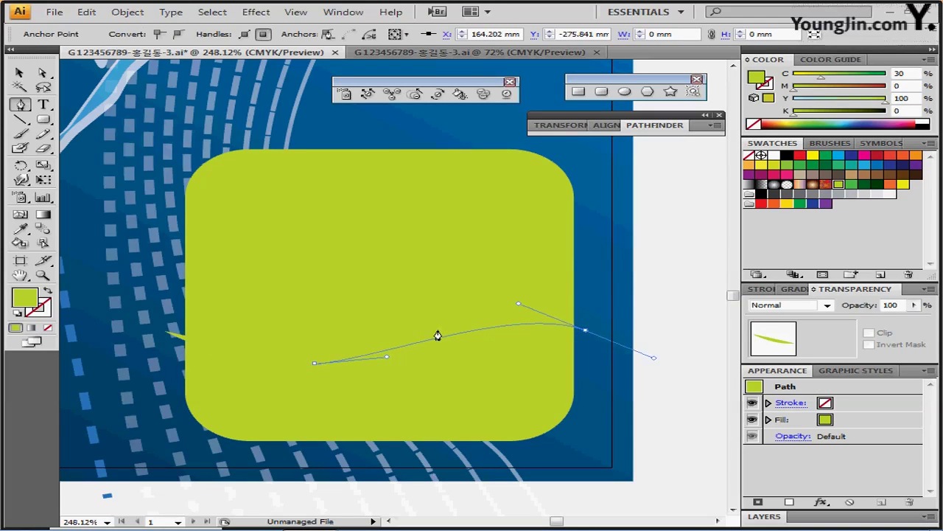
pyautogui.click(17, 313)
pyautogui.click(47, 327)
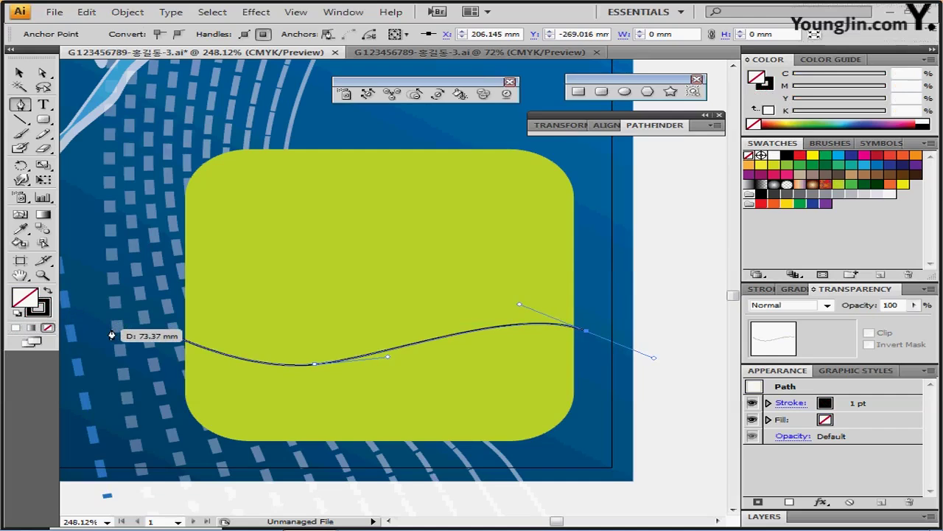
# - Split the rounded rectangle along the wavy path with the Pathfinder Divide operation
pyautogui.press('ctrl')
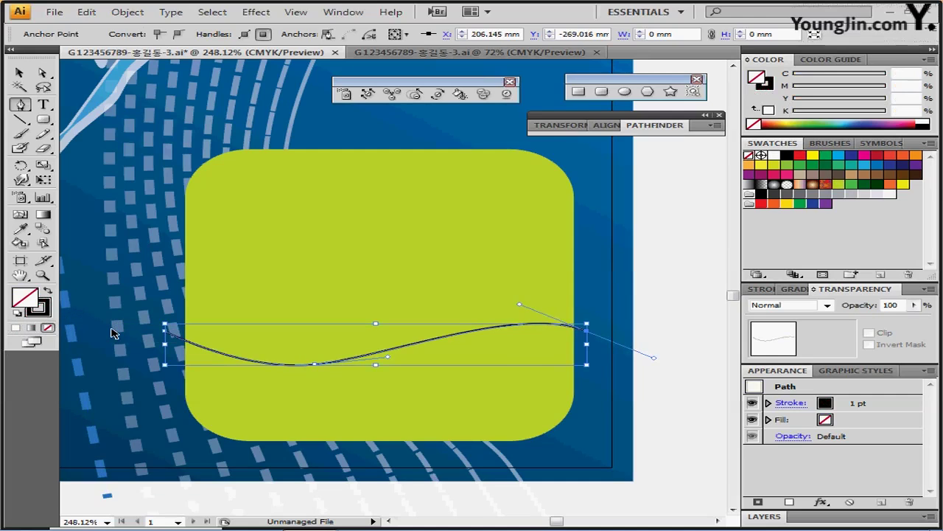
pyautogui.keyDown('ctrl'); pyautogui.keyDown('shift'); pyautogui.click(281, 280); pyautogui.keyUp('shift'); pyautogui.keyUp('ctrl')
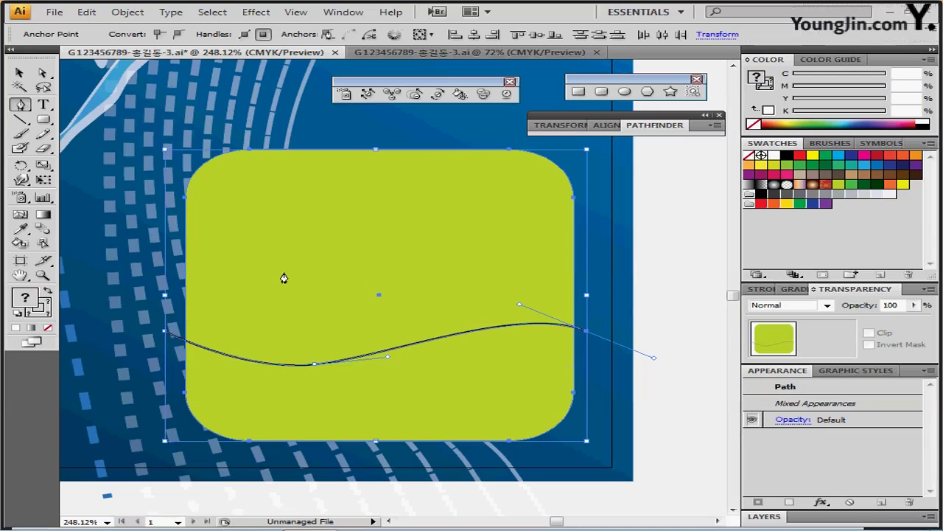
pyautogui.click(656, 127)
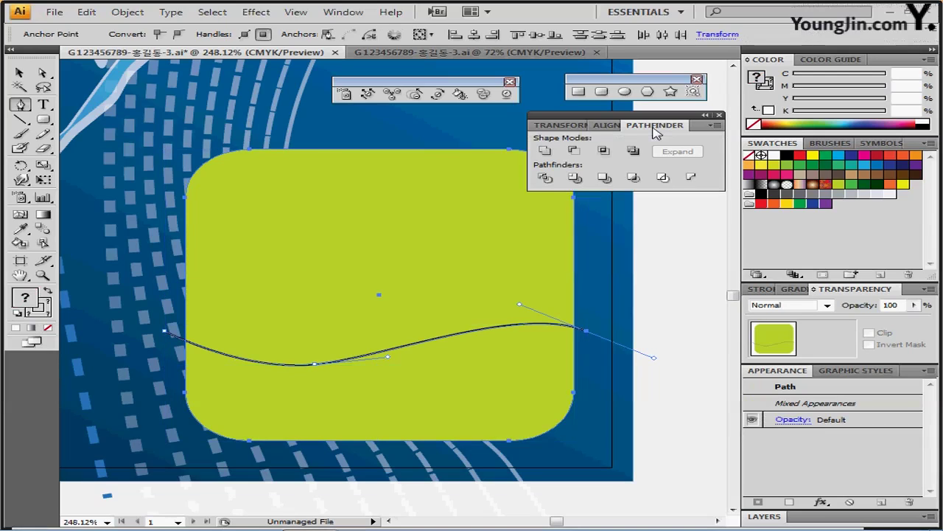
pyautogui.click(547, 179)
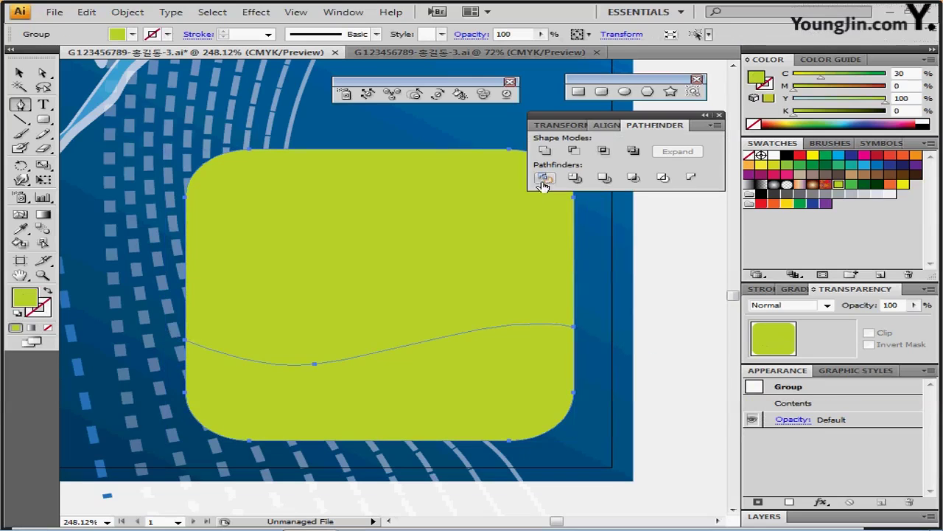
# - Isolate the divided group and fill its lower wavy piece with green (C 70, M 0, Y 100, K 0)
pyautogui.press('ctrl')
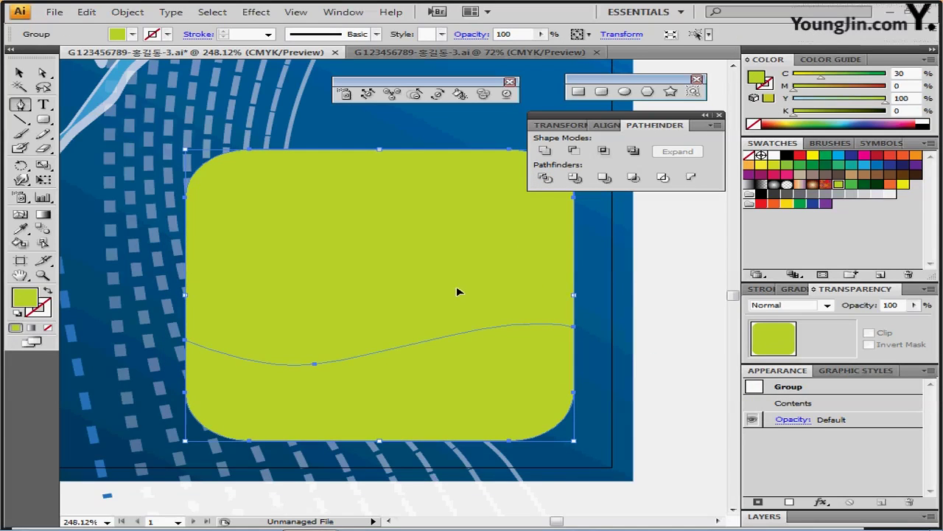
pyautogui.doubleClick(426, 309)
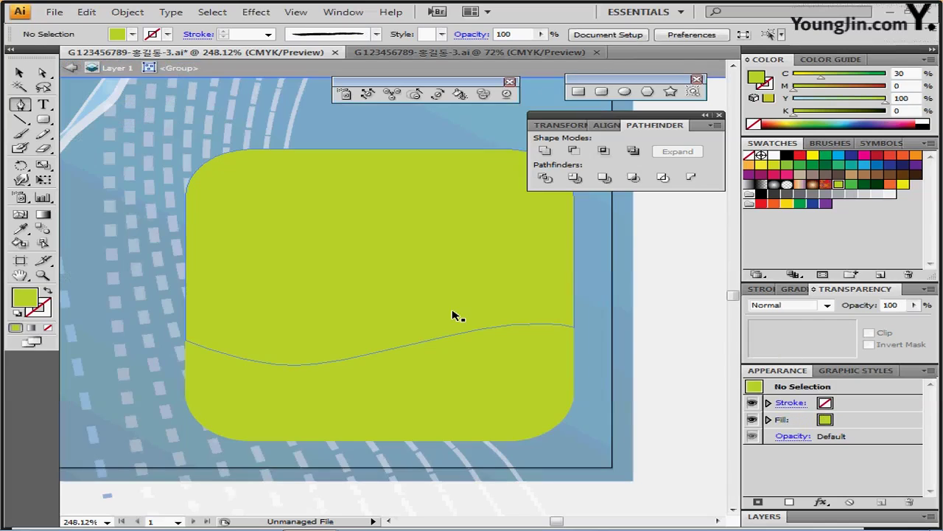
pyautogui.click(430, 404)
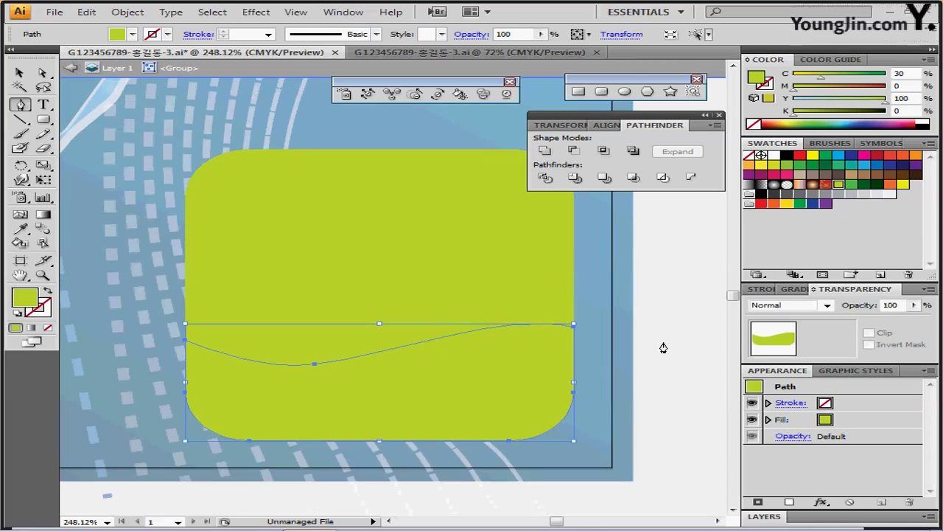
pyautogui.click(852, 184)
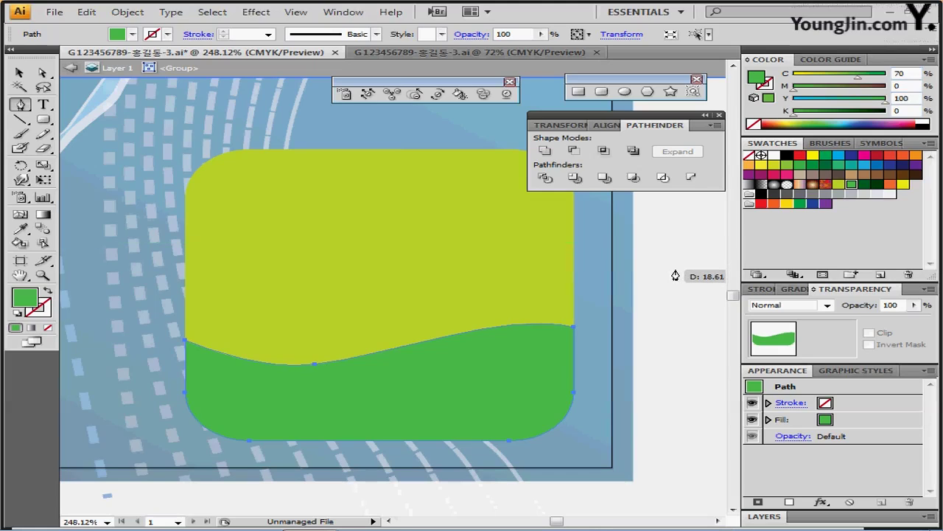
pyautogui.press('v')
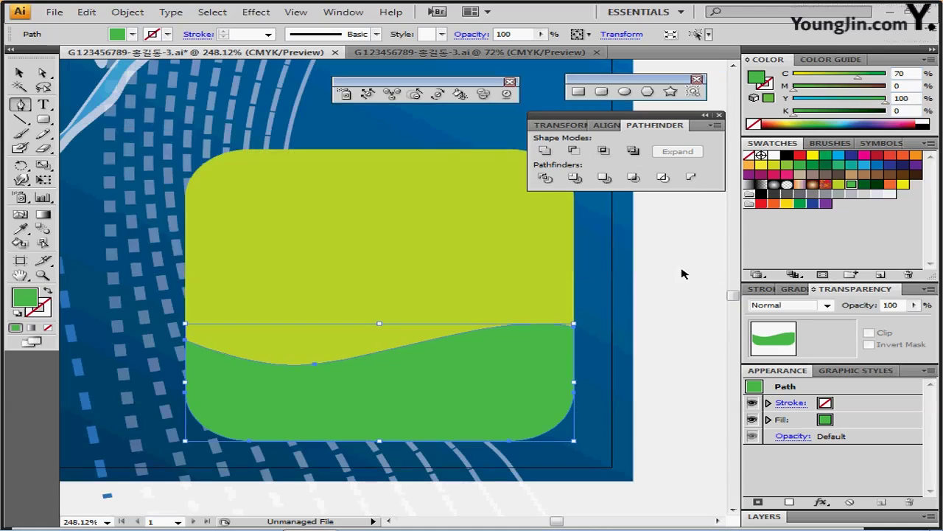
# - Set the opacity of the whole two-tone green group to 80% and hide its bounding box
pyautogui.click(501, 277)
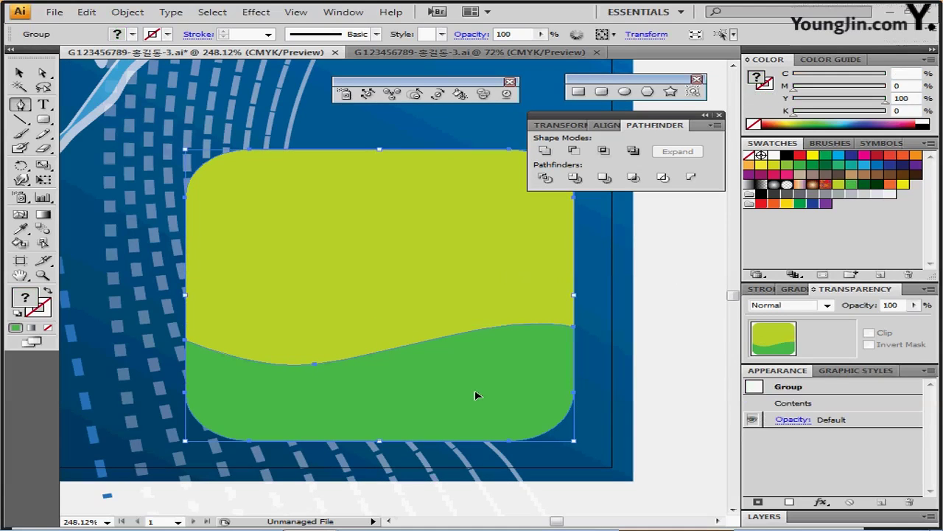
pyautogui.hotkey('ctrl', 'shift', 'b')
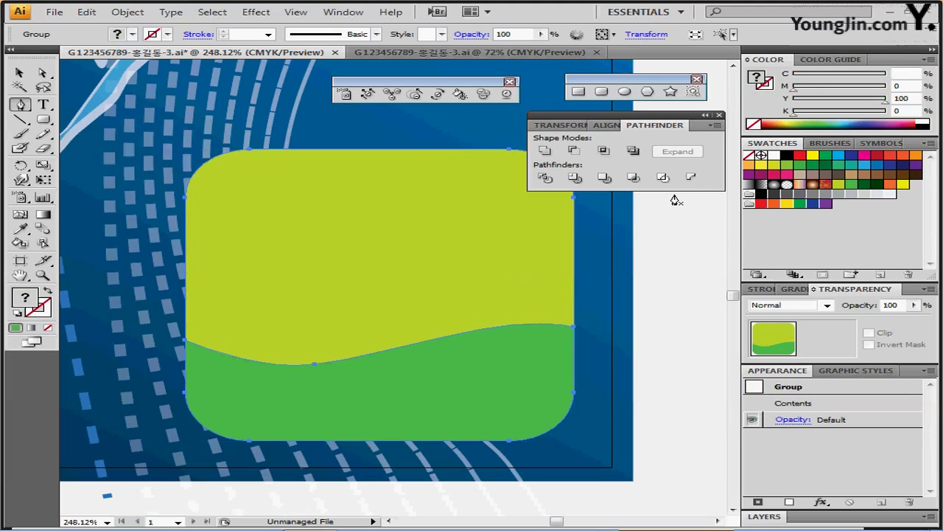
pyautogui.click(904, 306)
pyautogui.write('80')
pyautogui.press('Return')
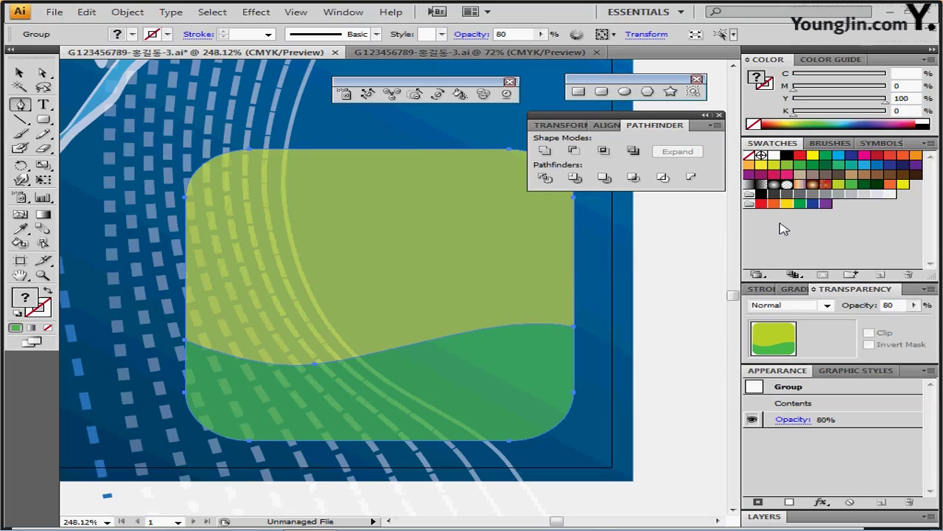
# - Draw a white circle about 20 mm in diameter with a black 1 pt stroke in the upper middle of the green label as a head
pyautogui.moveTo(511, 275); pyautogui.dragTo(453, 267)
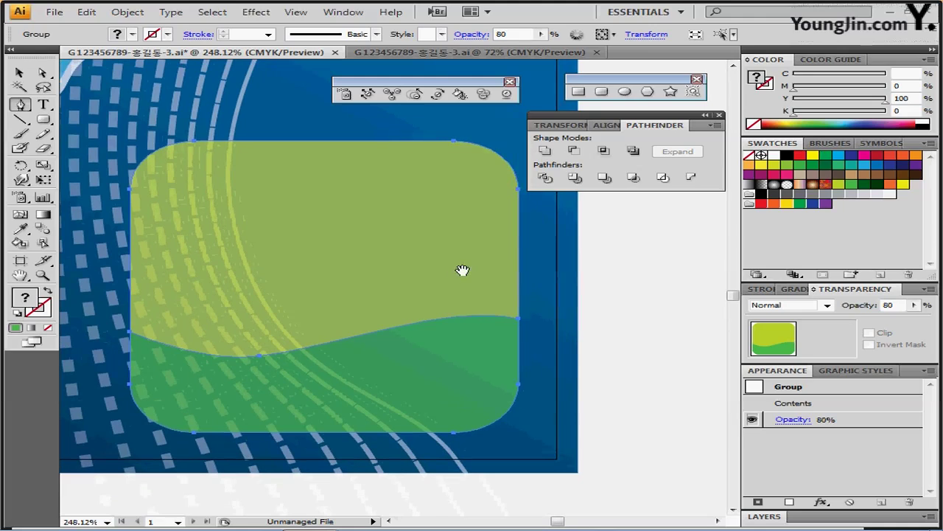
pyautogui.click(627, 92)
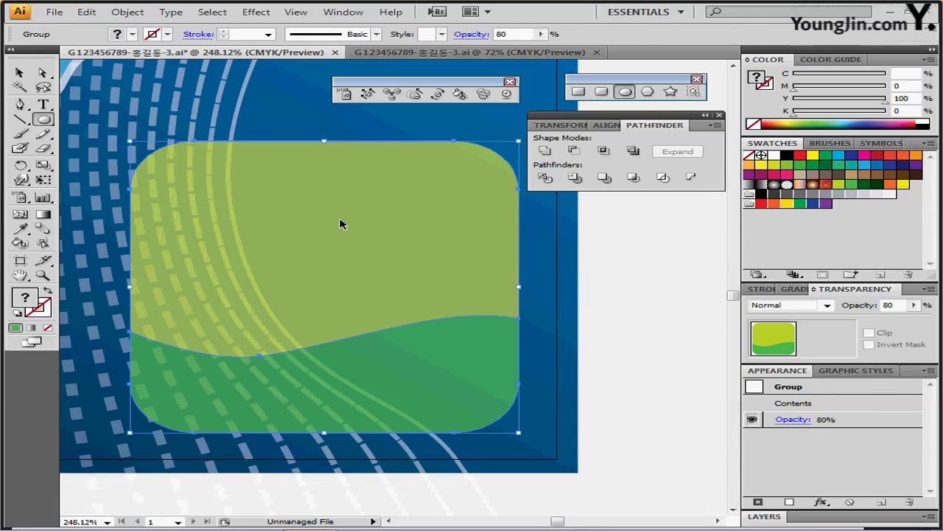
pyautogui.hotkey('ctrl', 'shift', 'a')
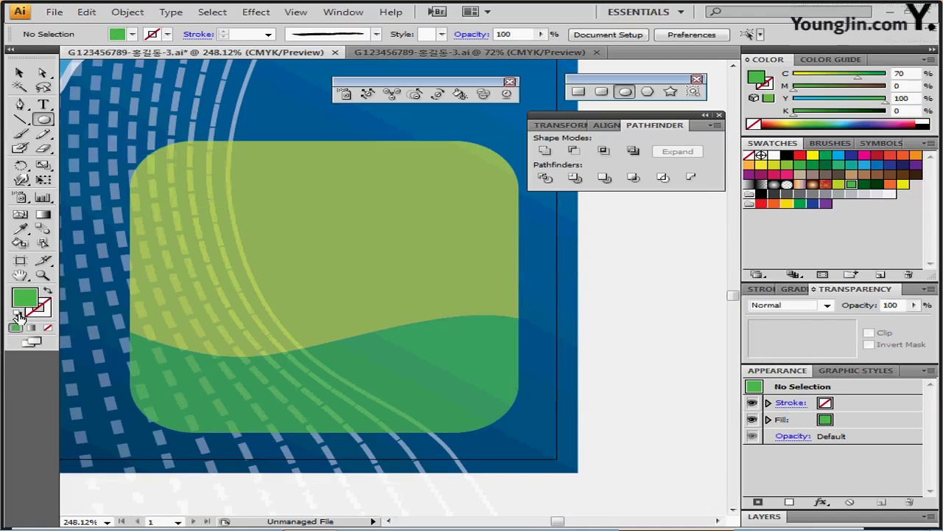
pyautogui.click(20, 315)
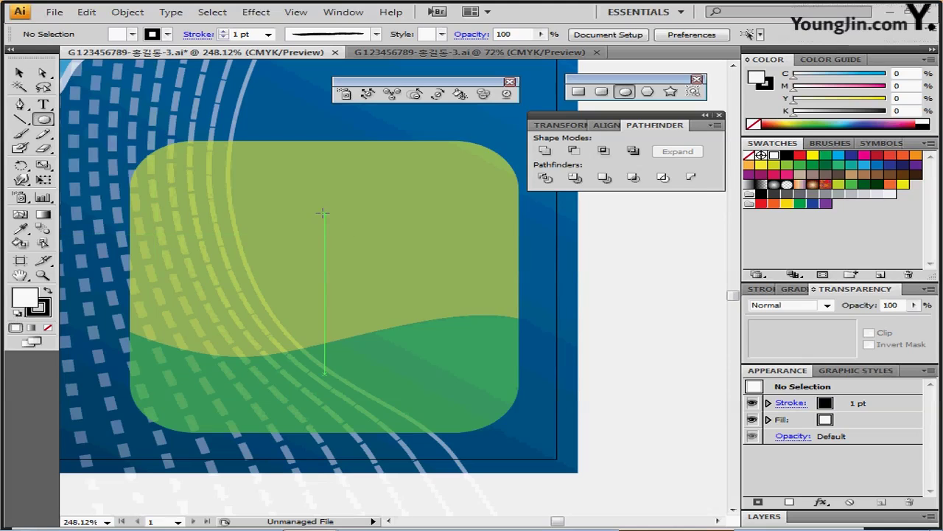
pyautogui.moveTo(324, 212); pyautogui.dragTo(383, 265)
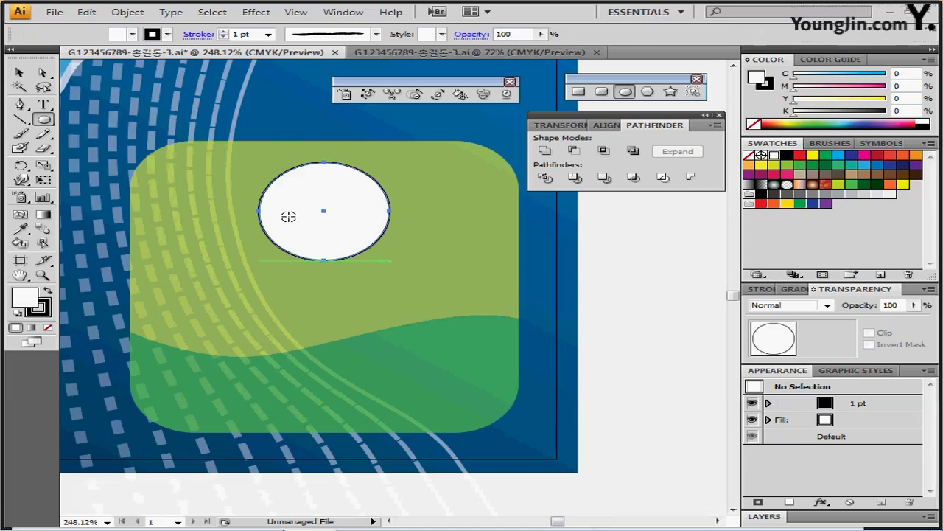
# - Draw a small ear circle on the head's left edge and copy it horizontally to the right edge
pyautogui.moveTo(261, 211); pyautogui.dragTo(271, 224)
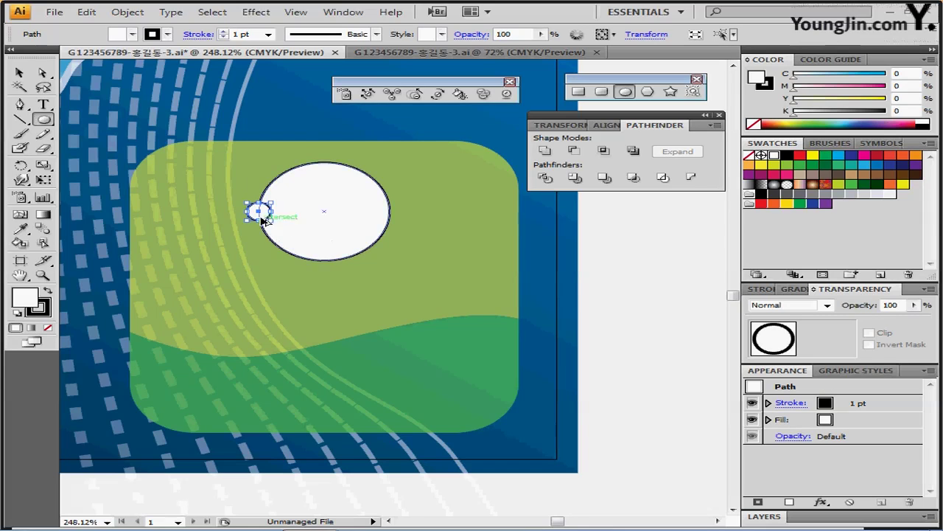
pyautogui.moveTo(258, 212); pyautogui.dragTo(391, 218)
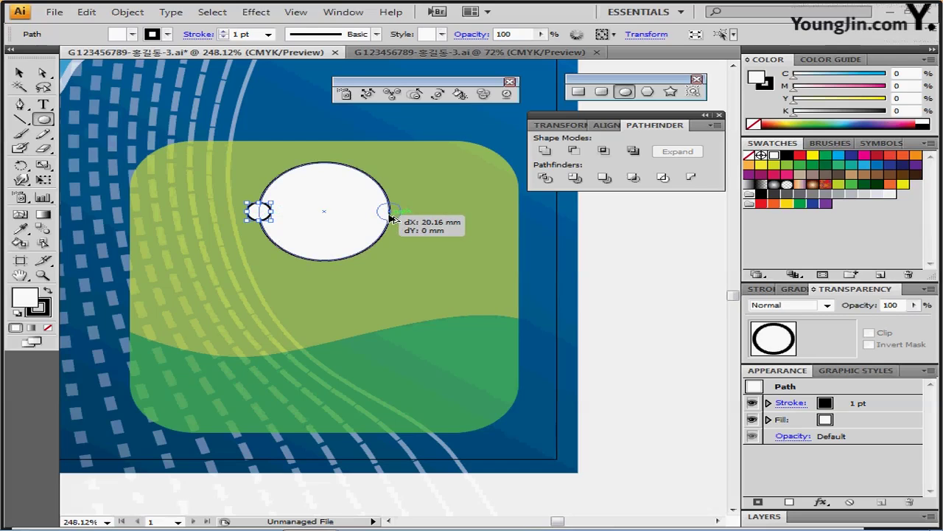
pyautogui.moveTo(392, 218); pyautogui.dragTo(394, 217)
# - Unite the head circle and both ear circles into one shape with Pathfinder Unite, then deselect it
pyautogui.keyDown('shift'); pyautogui.click(258, 212); pyautogui.keyUp('shift')
pyautogui.keyDown('shift'); pyautogui.click(324, 212); pyautogui.keyUp('shift')
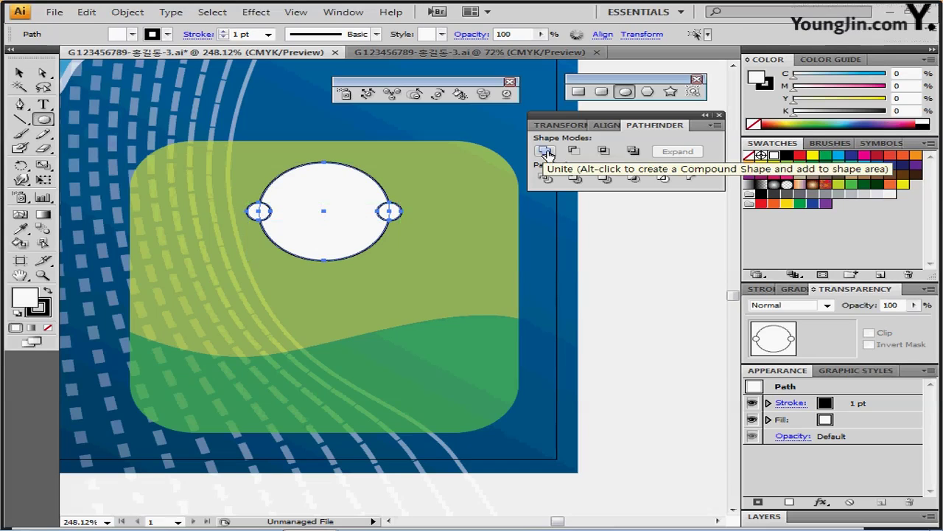
pyautogui.click(547, 152)
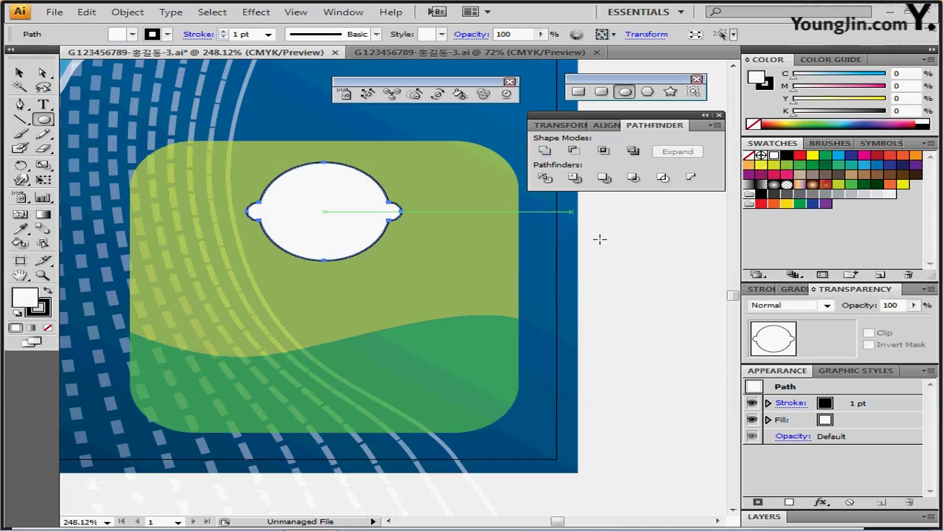
pyautogui.keyDown('ctrl'); pyautogui.click(625, 269); pyautogui.keyUp('ctrl')
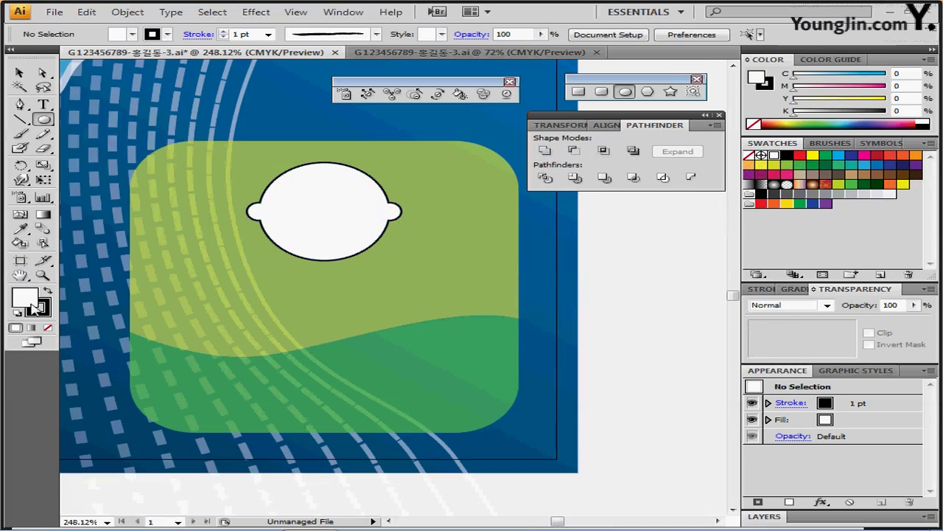
# - Draw two unfilled black-stroked circles over the top of the head, a larger left one and a right one about 12 mm wide, overlapping slightly
pyautogui.click(47, 327)
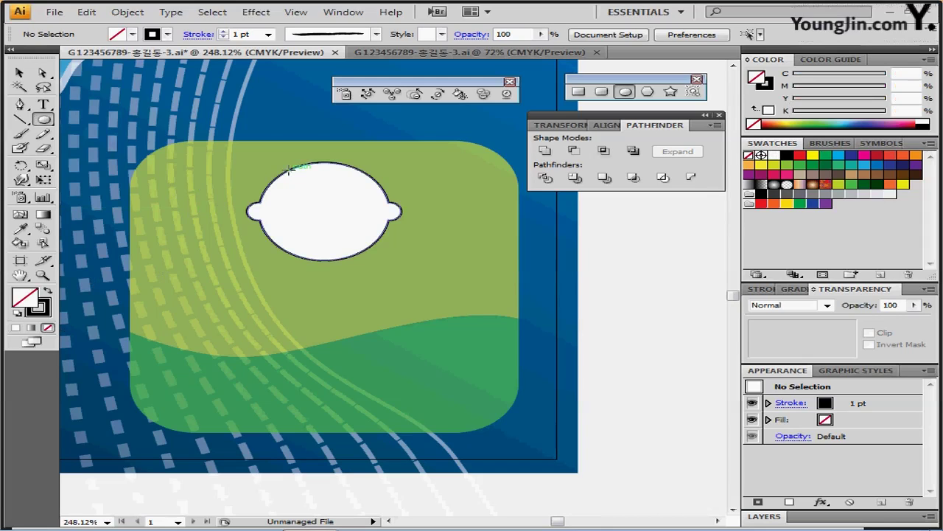
pyautogui.moveTo(288, 174); pyautogui.dragTo(336, 196)
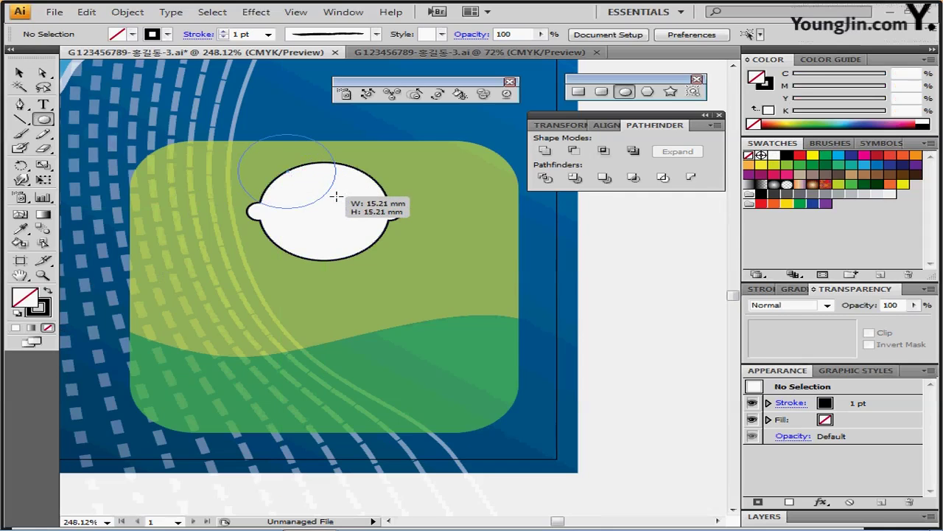
pyautogui.moveTo(336, 196); pyautogui.dragTo(412, 200)
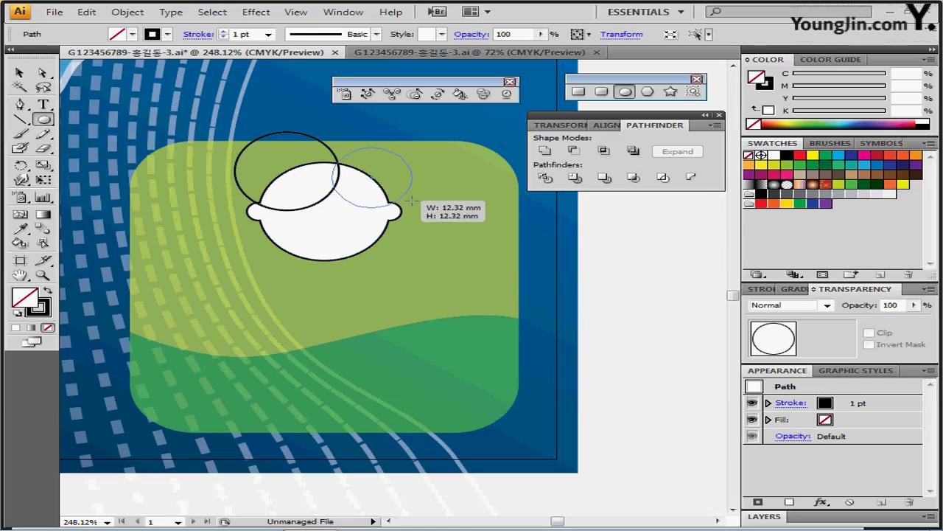
pyautogui.moveTo(412, 200); pyautogui.dragTo(412, 197)
# - Split the head shape along the two overlapping circles with the Pathfinder Divide operation
pyautogui.keyDown('ctrl'); pyautogui.keyDown('shift'); pyautogui.click(337, 205); pyautogui.keyUp('shift'); pyautogui.keyUp('ctrl')
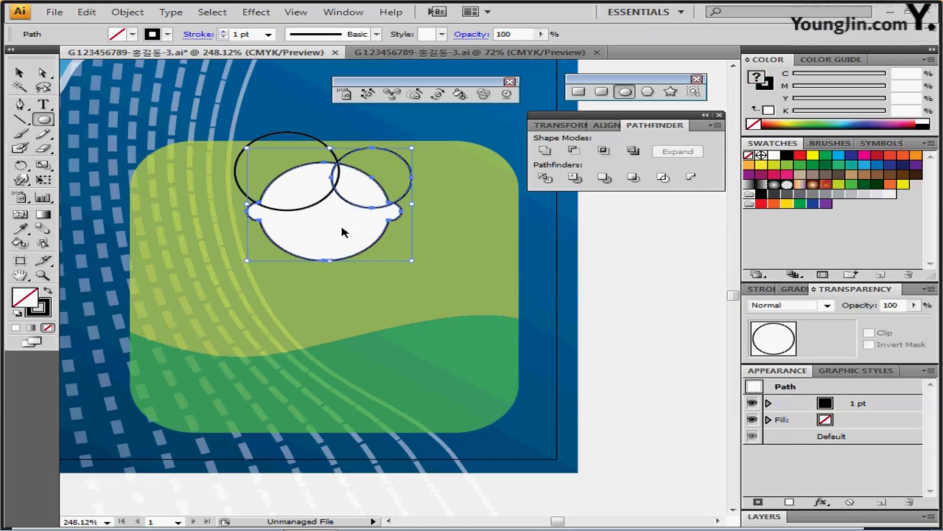
pyautogui.keyDown('ctrl'); pyautogui.keyDown('shift'); pyautogui.click(321, 207); pyautogui.keyUp('shift'); pyautogui.keyUp('ctrl')
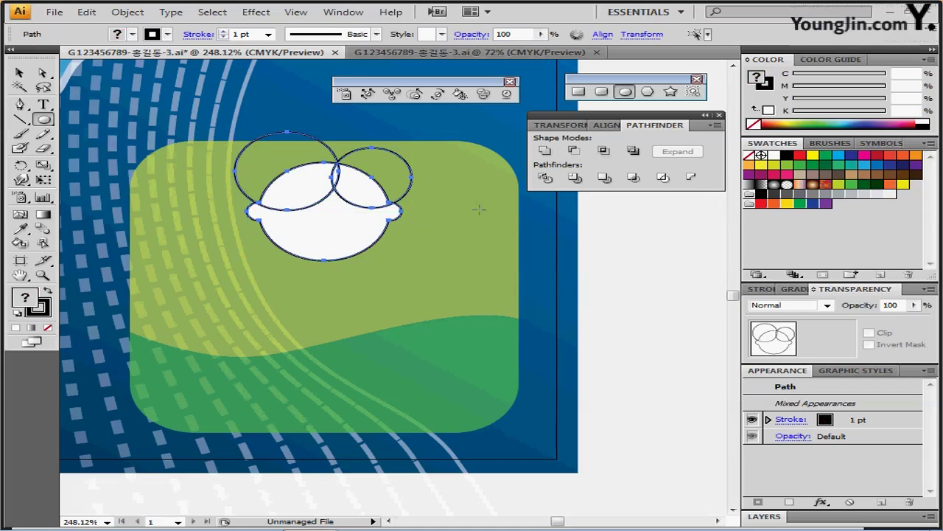
pyautogui.click(546, 181)
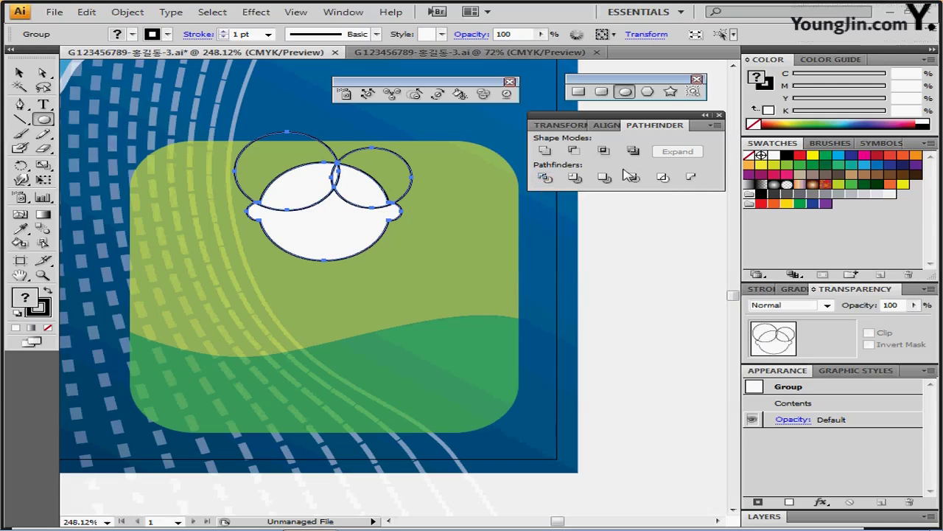
# - Isolate the divided group and delete the circle pieces that lie outside the head
pyautogui.doubleClick(330, 224)
pyautogui.click(298, 128)
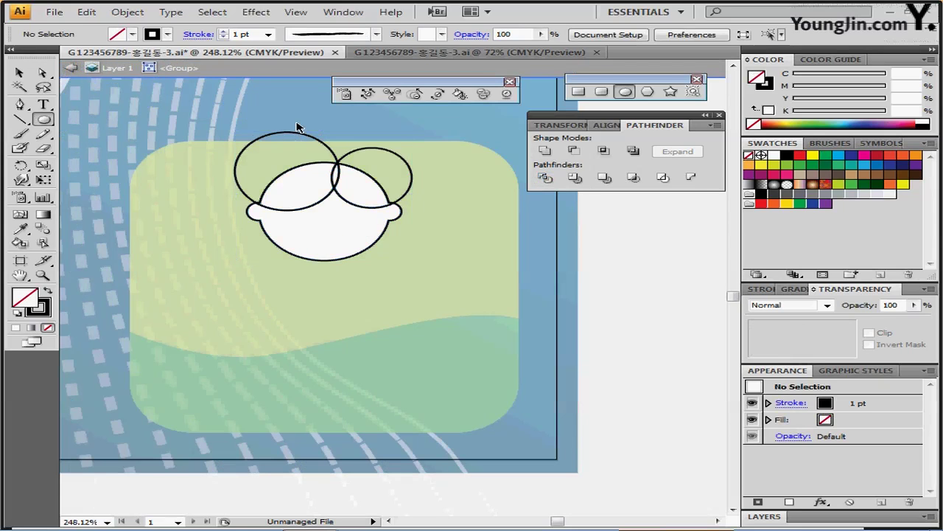
pyautogui.moveTo(280, 113); pyautogui.dragTo(362, 162)
pyautogui.press('Delete')
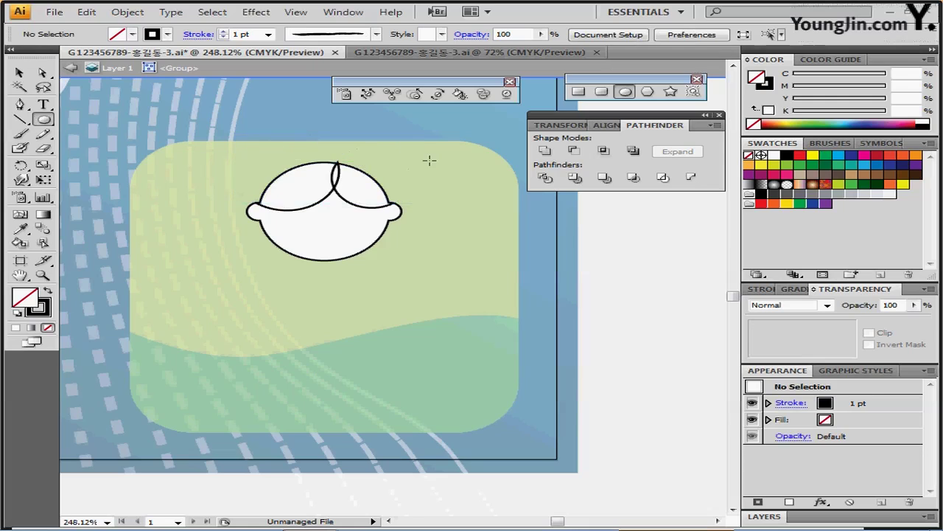
# - Merge the remaining upper head pieces into a single hair shape with Pathfinder Unite
pyautogui.moveTo(338, 165); pyautogui.dragTo(361, 158)
pyautogui.click(377, 154)
pyautogui.click(317, 181)
pyautogui.moveTo(316, 138); pyautogui.dragTo(371, 185)
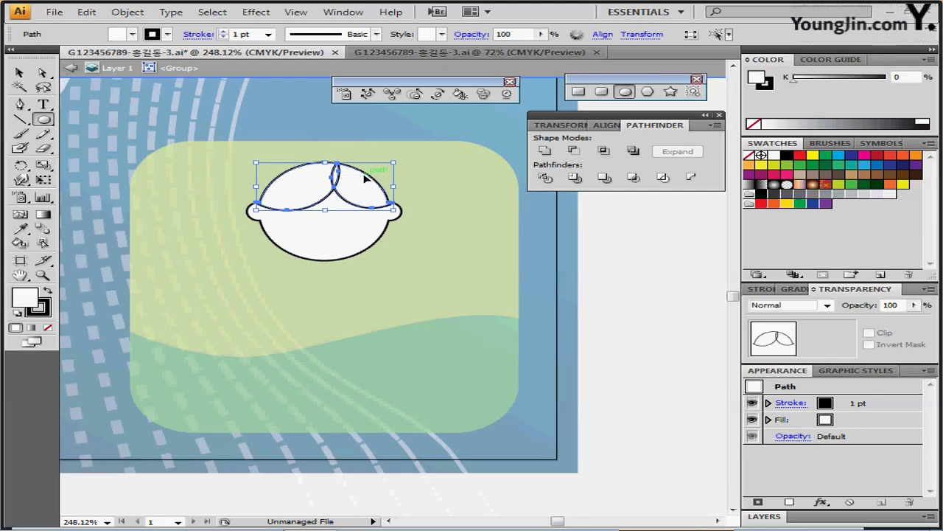
pyautogui.click(546, 151)
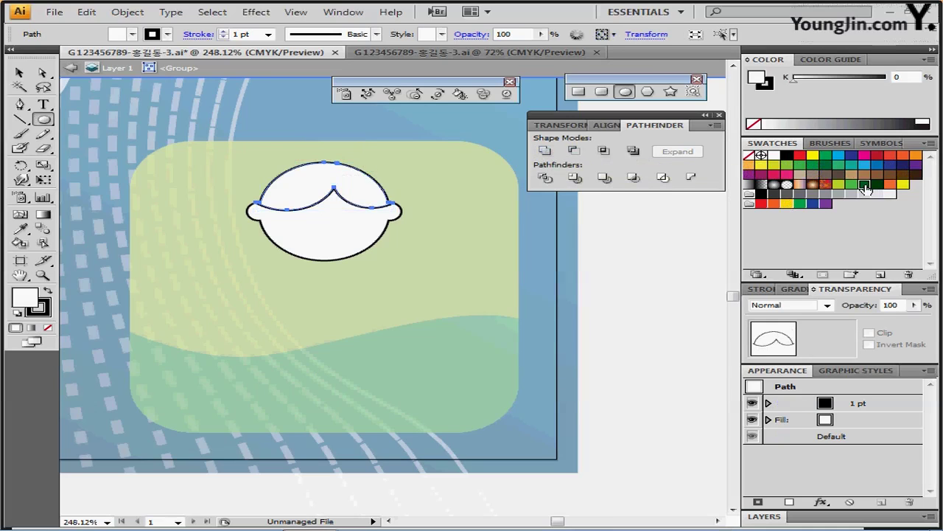
# - Fill the hair shape with dark green (C 100, M 0, Y 100, K 60) and remove its stroke
pyautogui.click(865, 185)
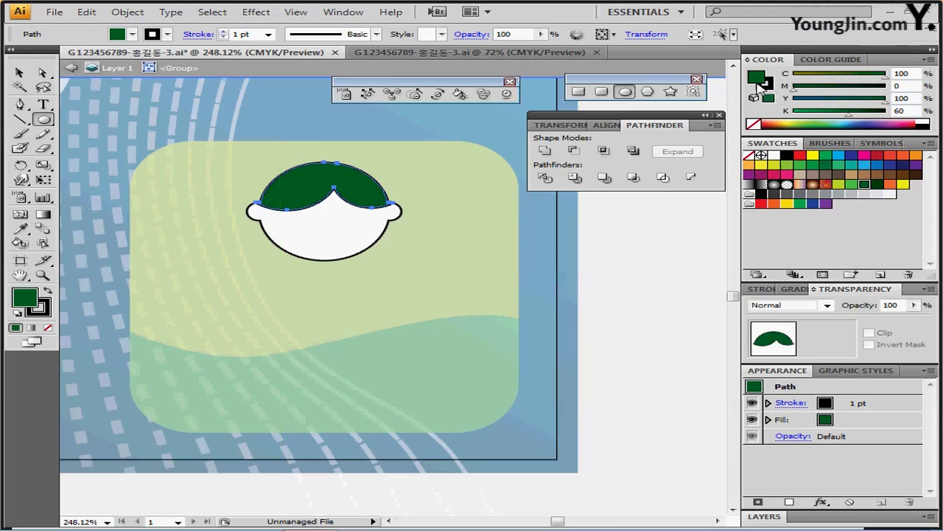
pyautogui.click(771, 91)
pyautogui.press('/')
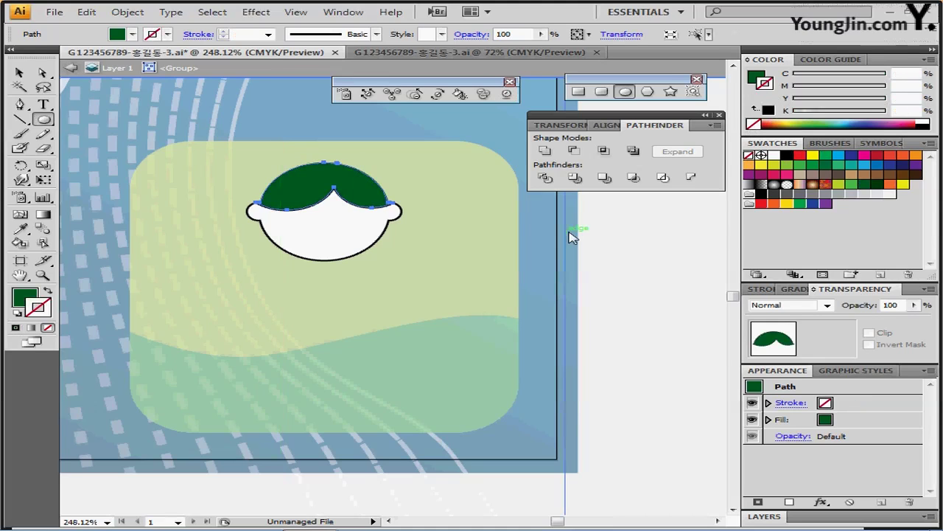
# - Remove the fill of the face shape and colour its stroke dark green (C 100, M 0, Y 100, K 60)
pyautogui.press('ctrl')
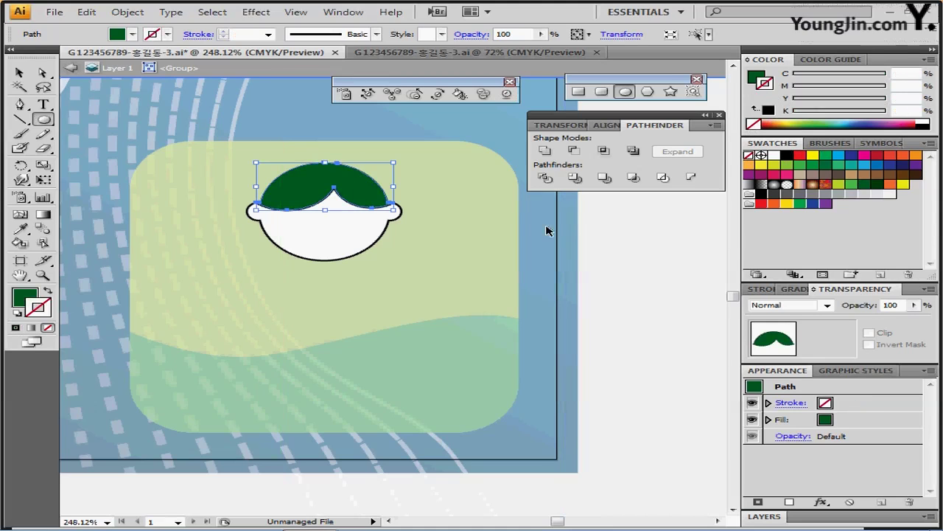
pyautogui.keyDown('ctrl'); pyautogui.click(335, 268); pyautogui.keyUp('ctrl')
pyautogui.keyDown('ctrl'); pyautogui.click(331, 260); pyautogui.keyUp('ctrl')
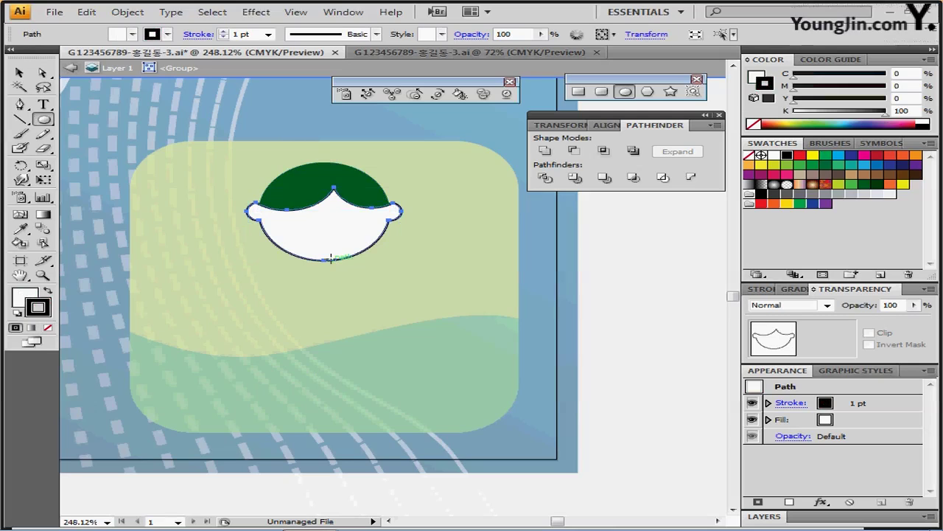
pyautogui.click(22, 295)
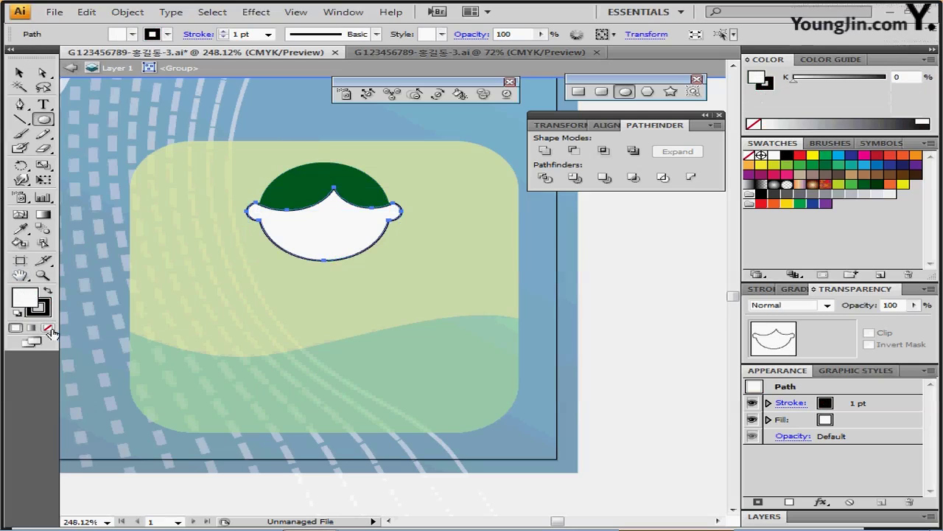
pyautogui.click(48, 327)
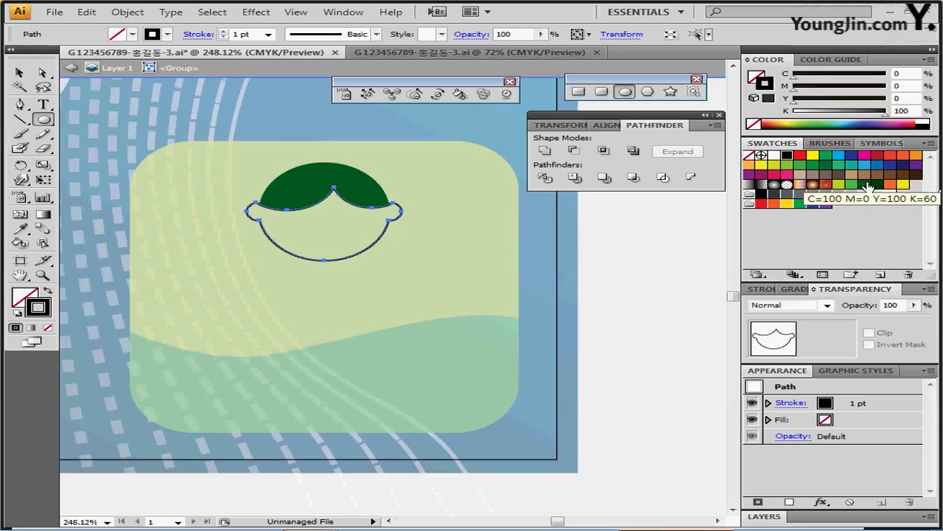
pyautogui.click(867, 184)
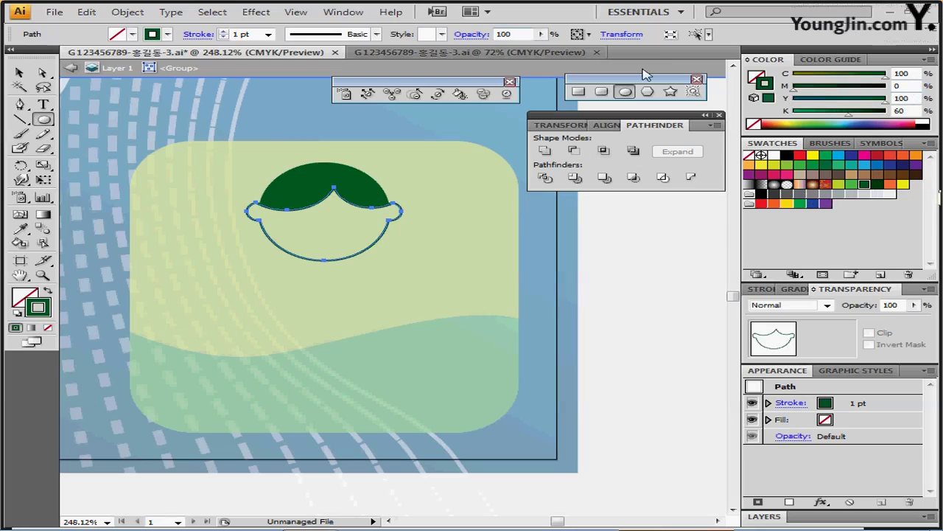
# - Set the face outline's stroke weight to 3 pt and align the stroke to the inside
pyautogui.click(222, 30)
pyautogui.click(222, 31)
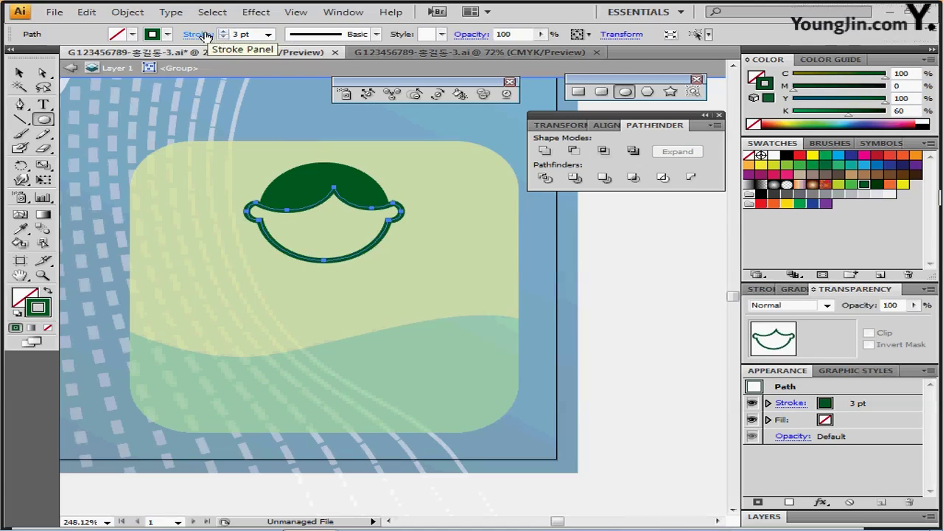
pyautogui.click(205, 35)
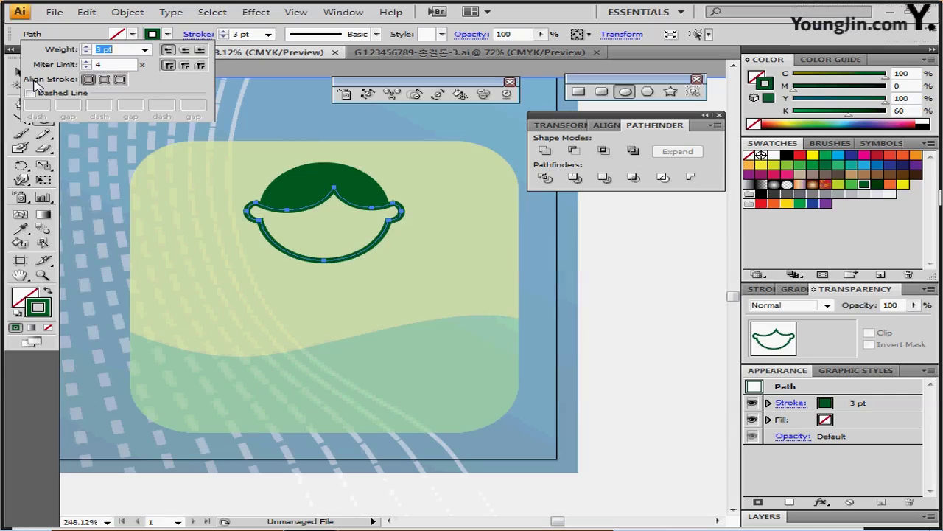
pyautogui.click(105, 80)
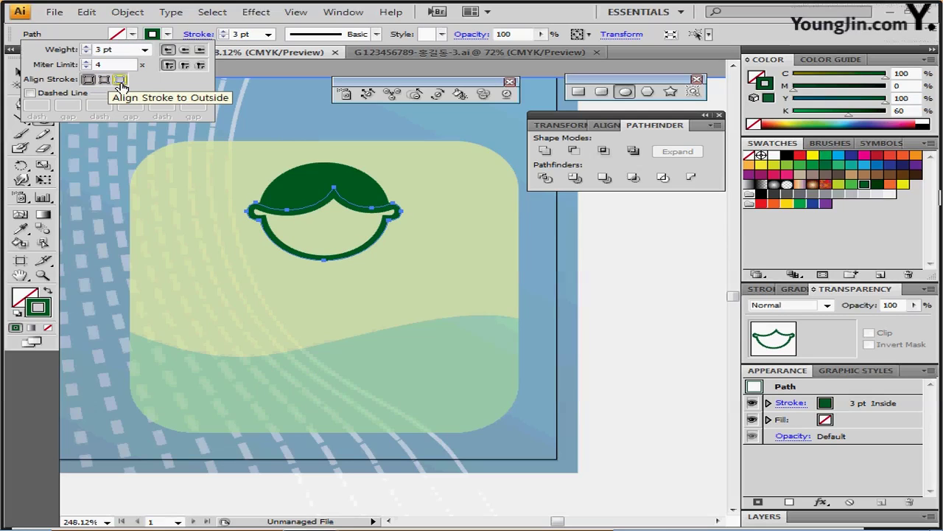
pyautogui.click(619, 275)
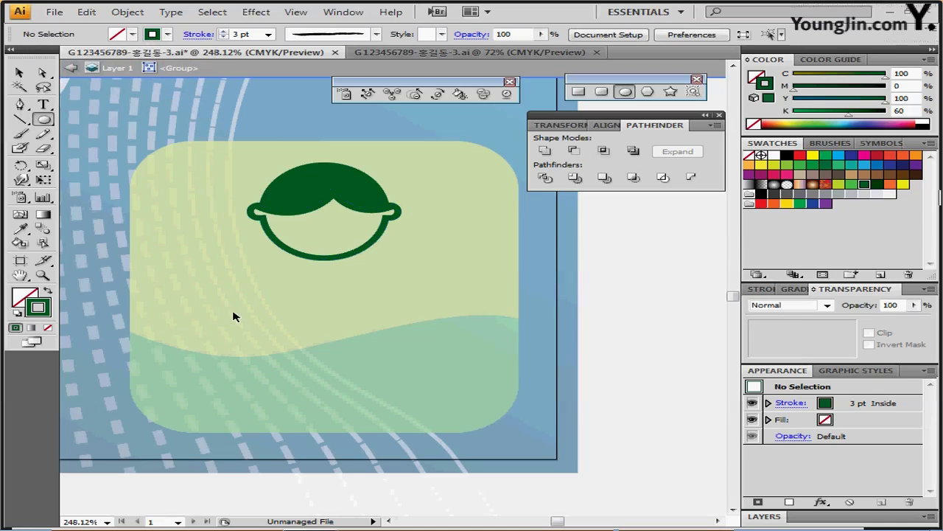
# - Draw a small dark green circle without a stroke as the left eye and place a matching copy as the right eye
pyautogui.click(47, 292)
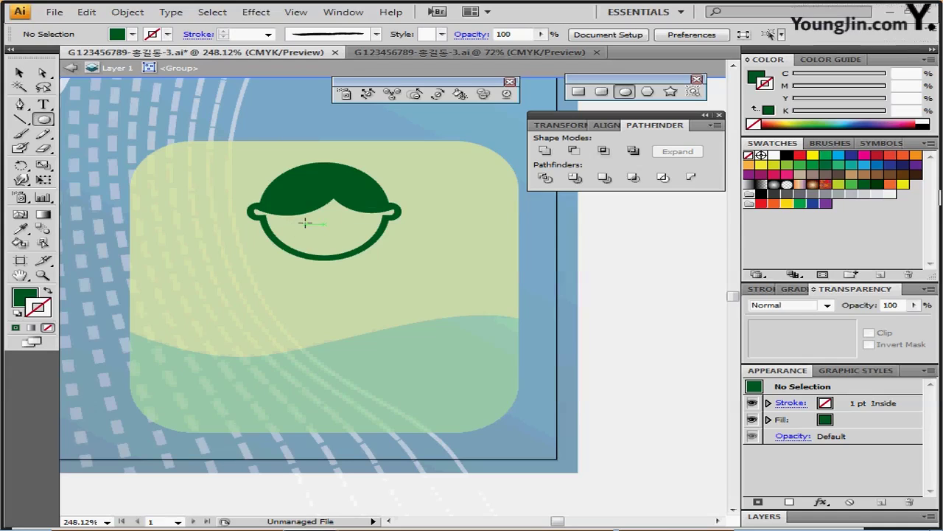
pyautogui.moveTo(305, 224)
pyautogui.mouseDown()
pyautogui.moveTo(317, 223)
pyautogui.moveTo(313, 230)
pyautogui.moveTo(310, 224)
pyautogui.mouseUp()
pyautogui.keyDown('ctrl'); pyautogui.click(351, 254); pyautogui.keyUp('ctrl')
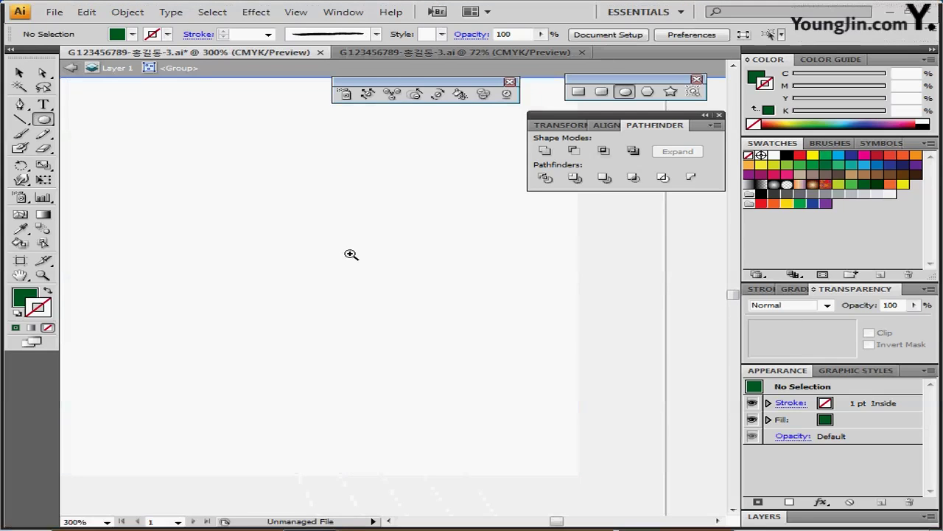
pyautogui.keyDown('ctrl'); pyautogui.click(382, 279); pyautogui.keyUp('ctrl')
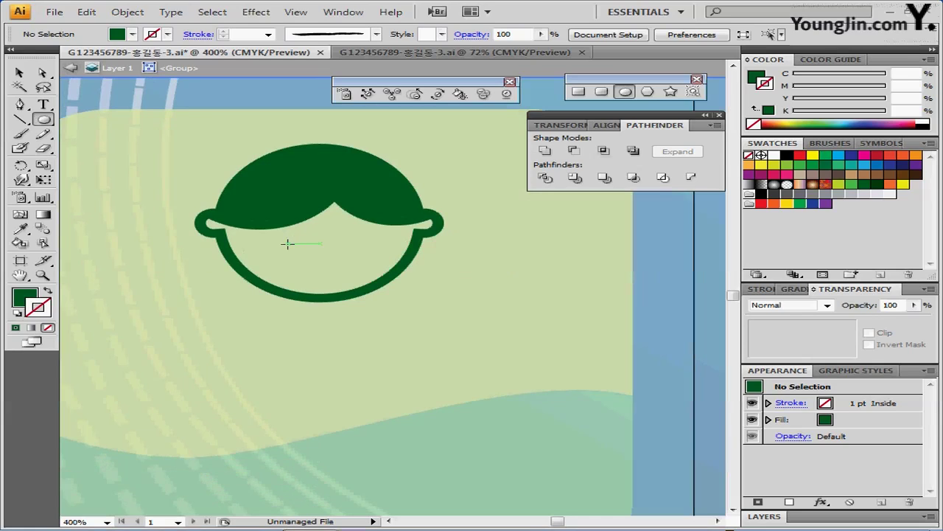
pyautogui.moveTo(280, 235); pyautogui.dragTo(354, 244)
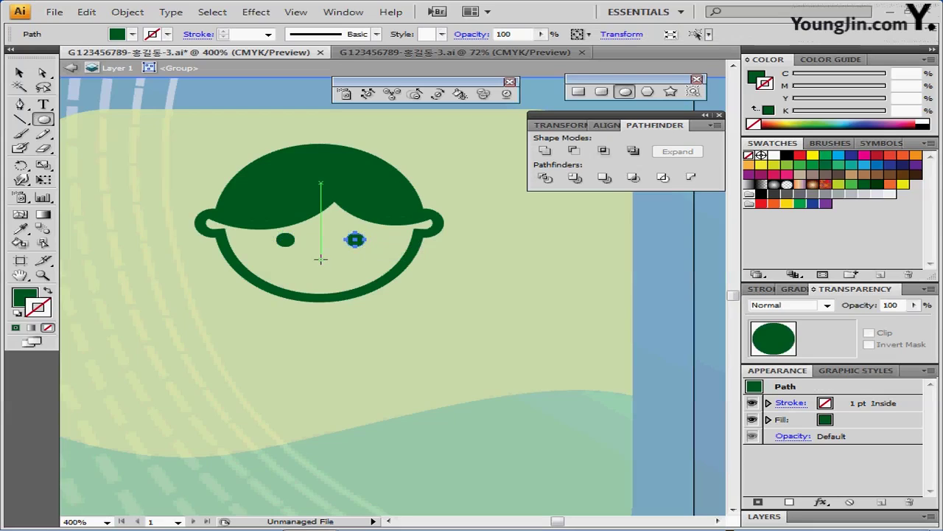
# - Draw a dark green ellipse below the eyes and subtract a rectangle from its upper part to form a smiling mouth
pyautogui.moveTo(321, 260); pyautogui.dragTo(350, 274)
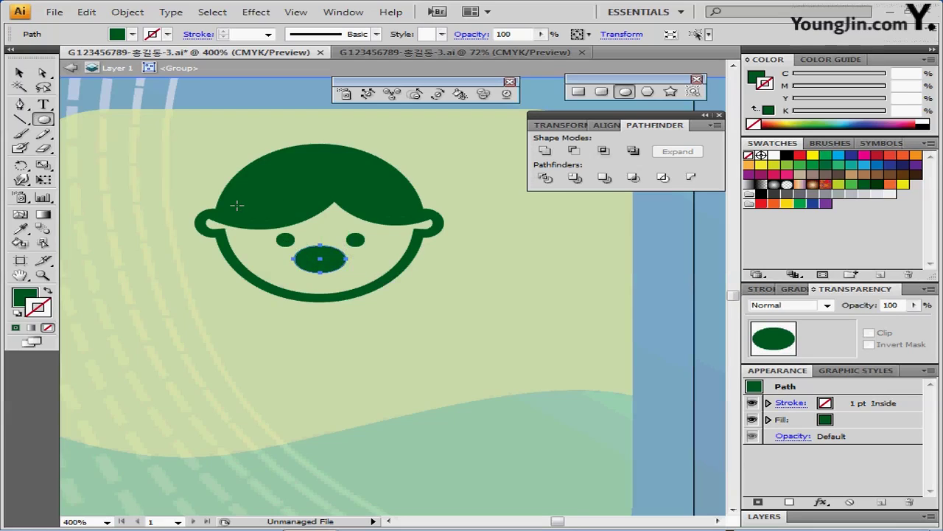
pyautogui.click(579, 91)
pyautogui.moveTo(271, 221); pyautogui.dragTo(376, 265)
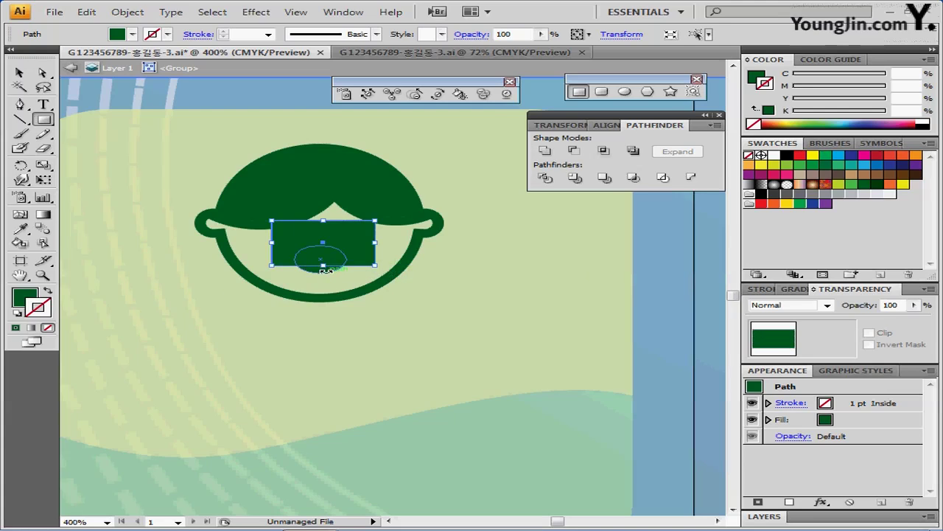
pyautogui.keyDown('shift'); pyautogui.click(320, 269); pyautogui.keyUp('shift')
pyautogui.click(575, 153)
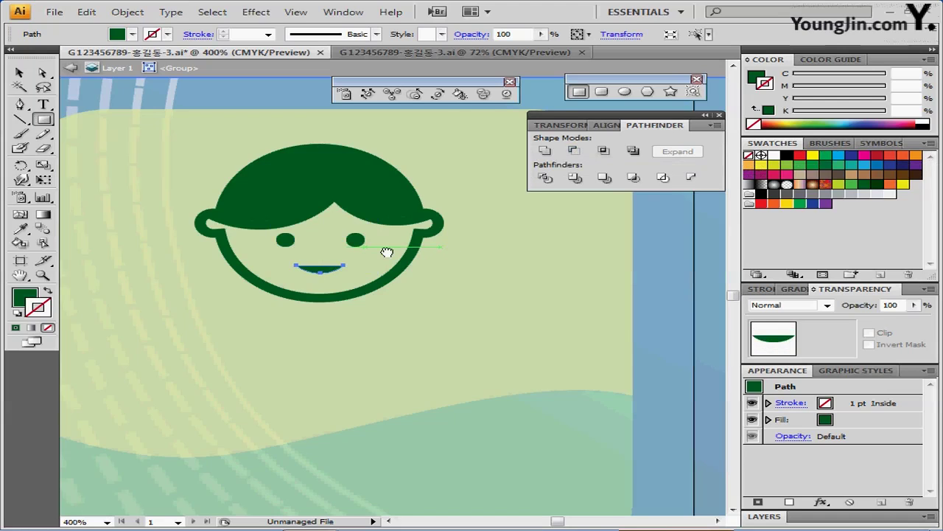
# - Draw a closed, angular dark green ponytail about 16 mm wide extending from the top of the hair with the Pen tool
pyautogui.moveTo(402, 237); pyautogui.dragTo(344, 314)
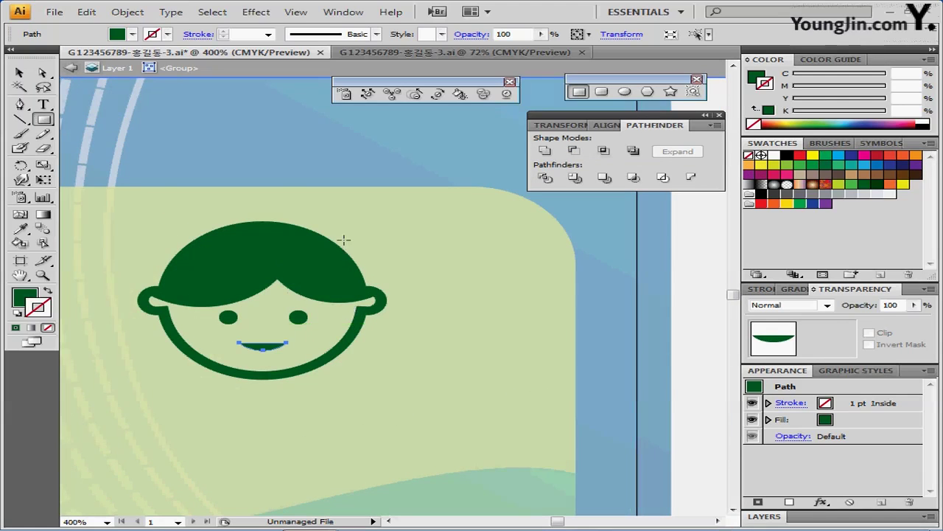
pyautogui.click(19, 106)
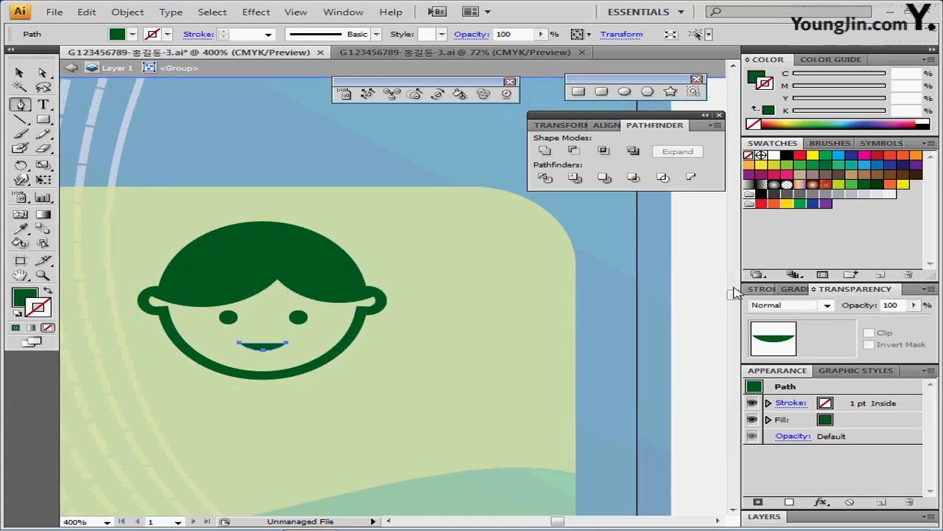
pyautogui.hotkey('ctrl', 'shift', 'a')
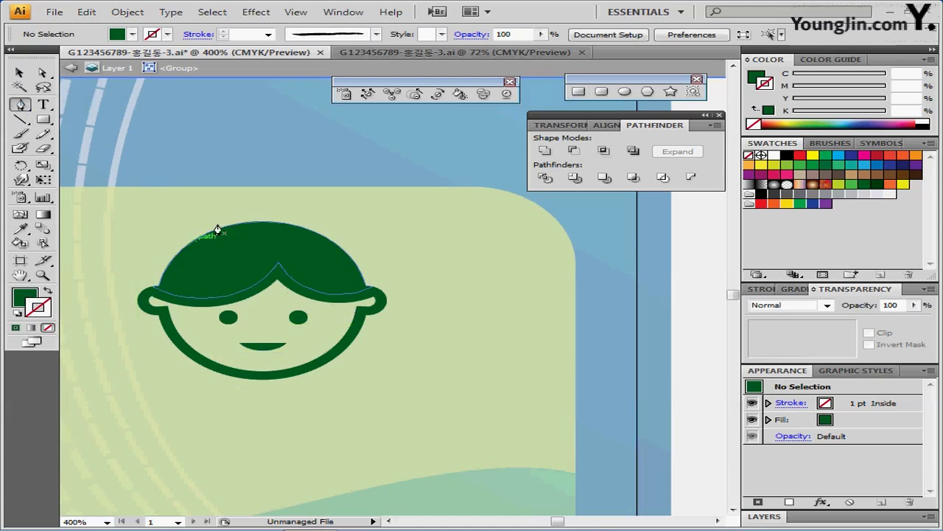
pyautogui.moveTo(271, 222); pyautogui.dragTo(316, 184)
pyautogui.click(316, 183)
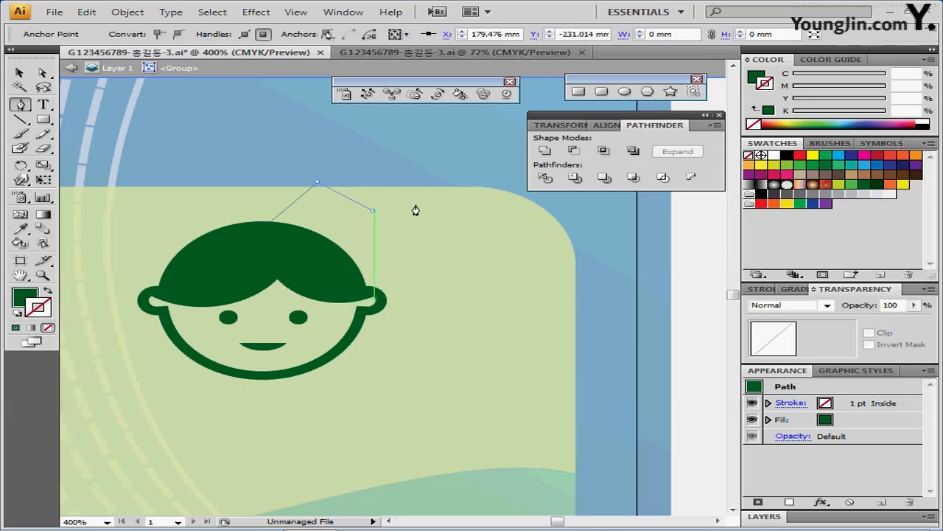
pyautogui.click(374, 210)
pyautogui.click(441, 197)
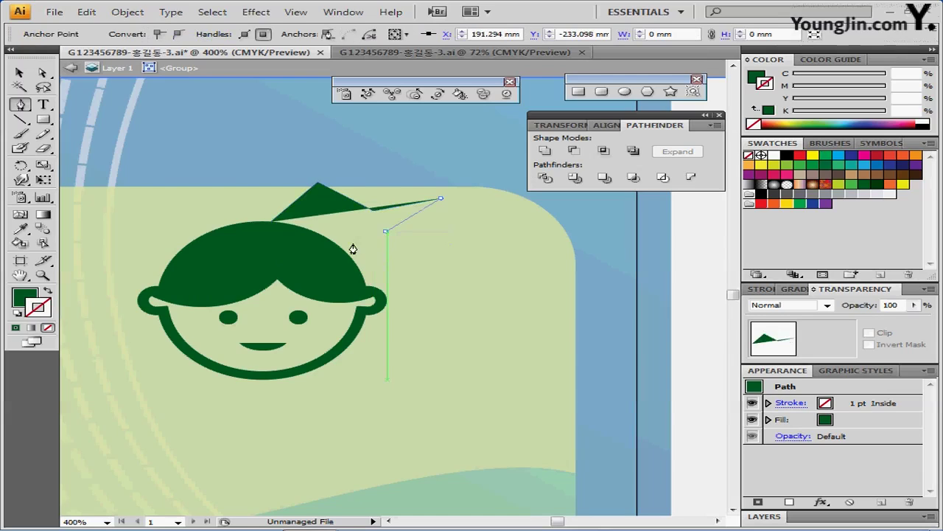
pyautogui.click(386, 230)
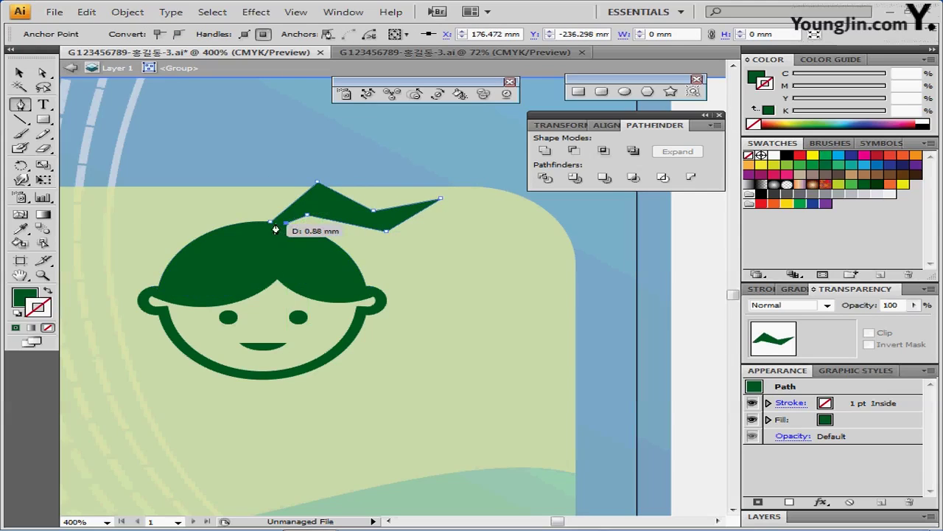
pyautogui.moveTo(271, 222); pyautogui.dragTo(286, 222)
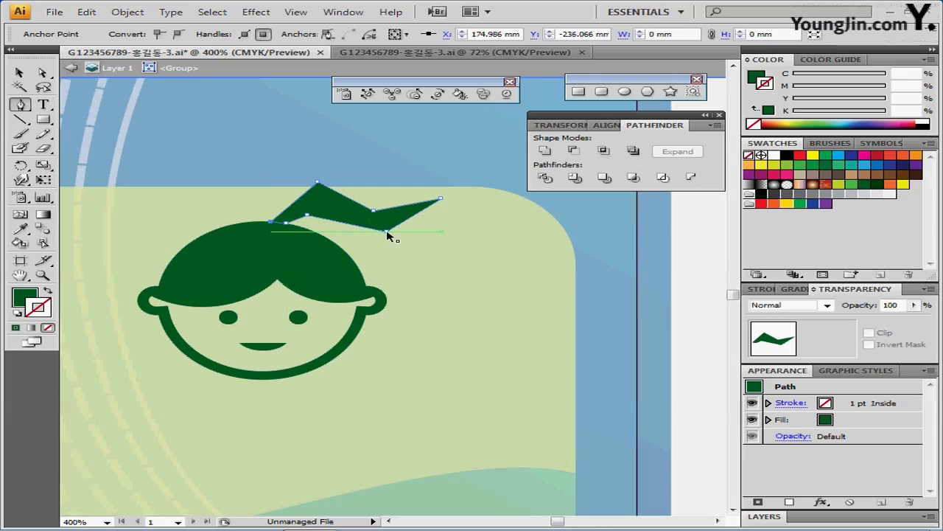
# - Reshape the ponytail by moving its lower middle anchor inward and its lower base anchor down into the hair
pyautogui.click(43, 72)
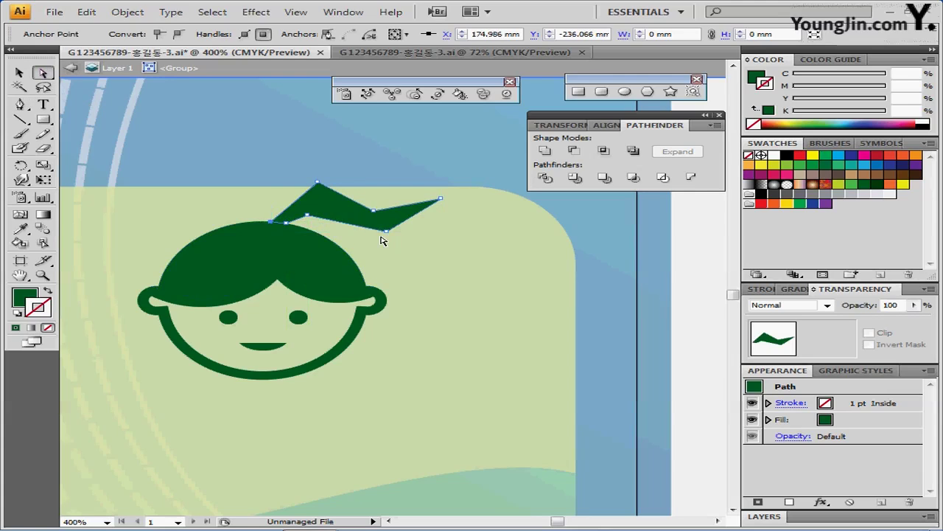
pyautogui.moveTo(388, 235); pyautogui.dragTo(364, 240)
pyautogui.moveTo(289, 223); pyautogui.dragTo(288, 233)
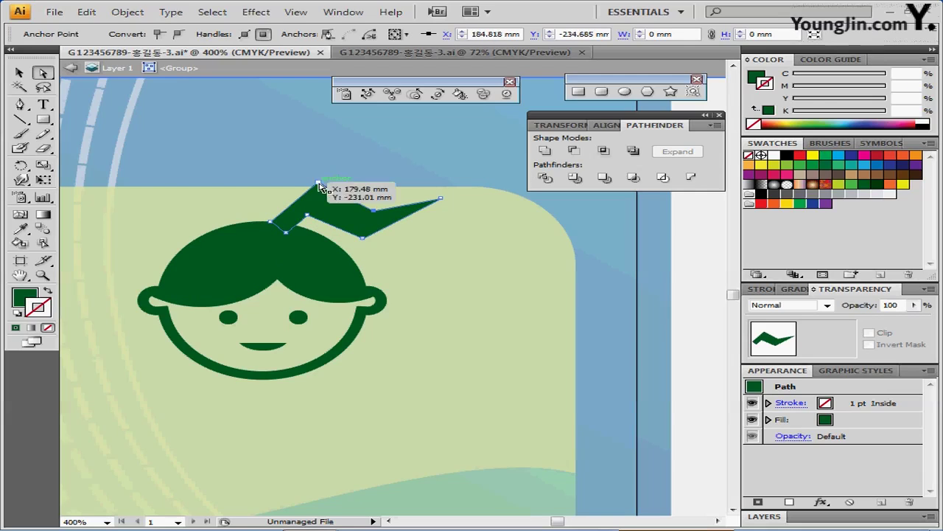
# - Apply a Round Corners effect with a 5 mm radius to the ponytail and expand its appearance
pyautogui.click(358, 218)
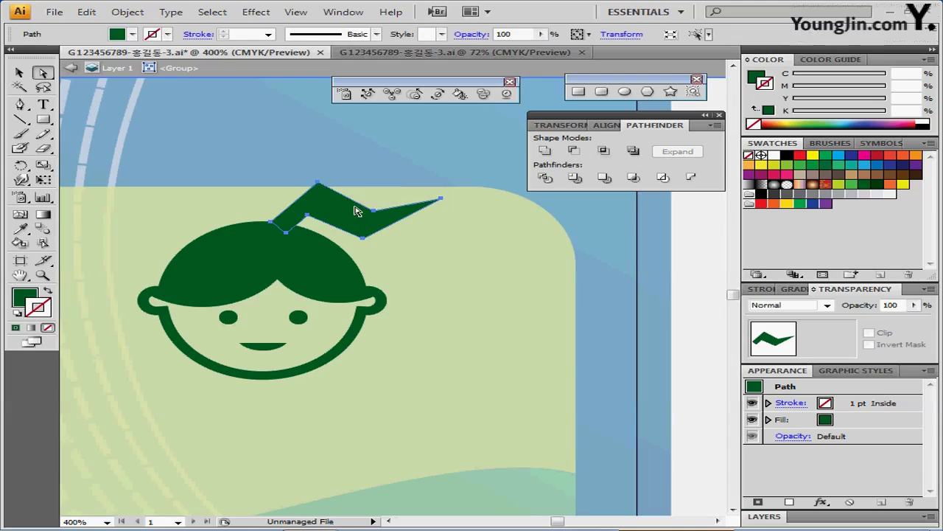
pyautogui.click(254, 15)
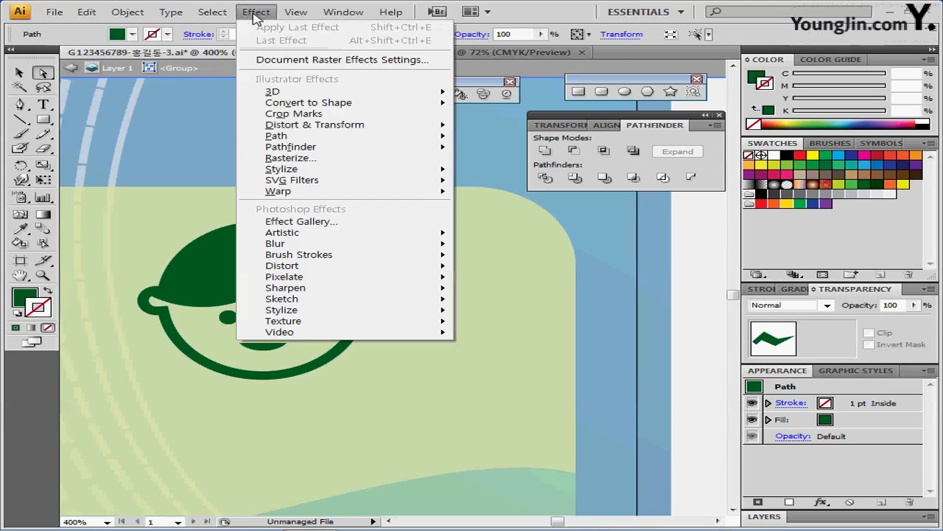
pyautogui.click(254, 15)
pyautogui.click(254, 15)
pyautogui.moveTo(276, 92)
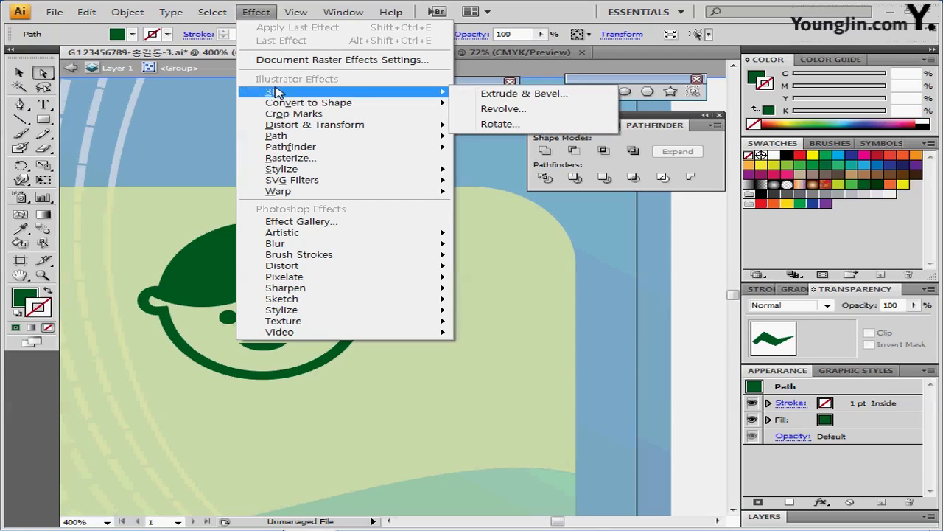
pyautogui.moveTo(310, 171)
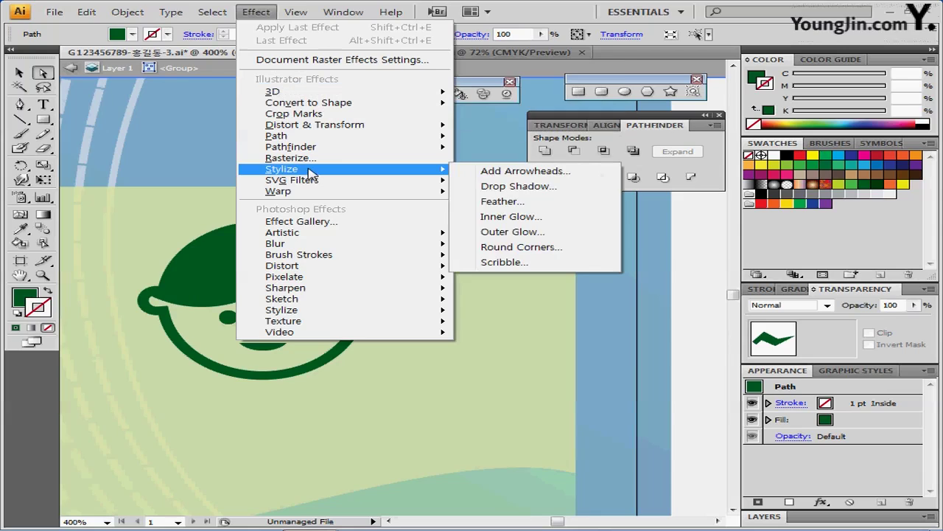
pyautogui.click(555, 253)
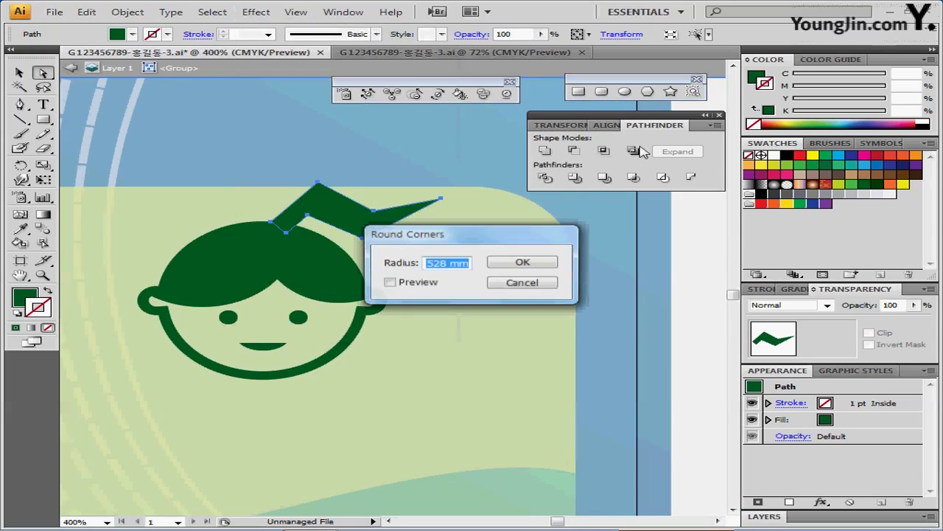
pyautogui.click(390, 283)
pyautogui.doubleClick(441, 263)
pyautogui.write('5')
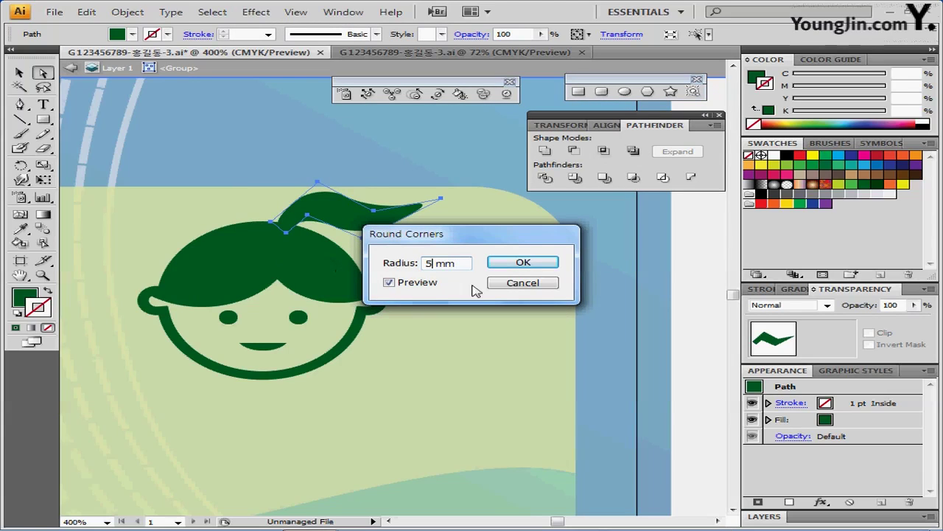
pyautogui.moveTo(462, 238); pyautogui.dragTo(517, 226)
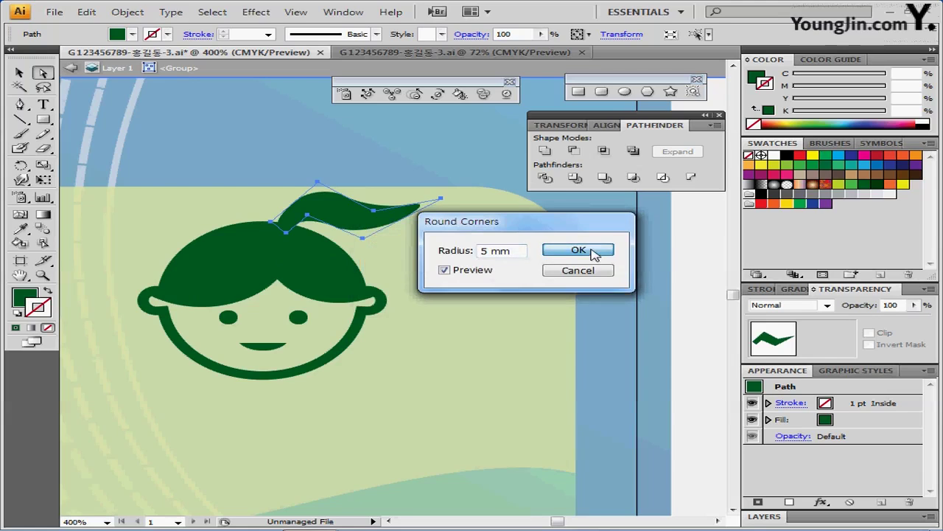
pyautogui.click(579, 250)
pyautogui.click(127, 12)
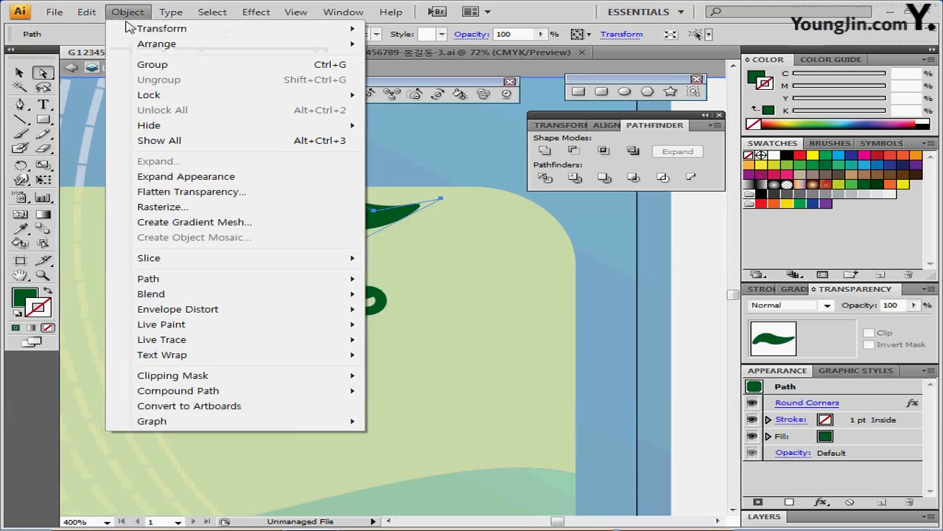
pyautogui.click(200, 181)
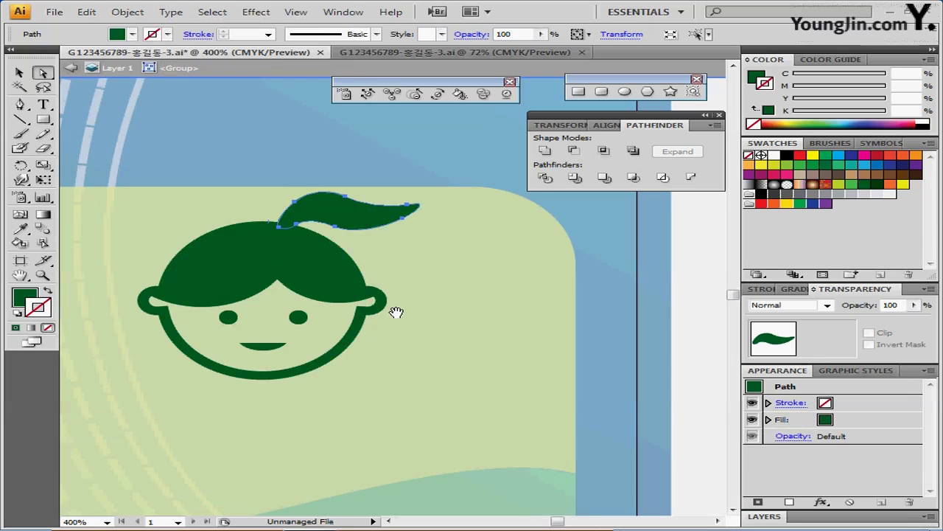
# - With nothing selected, set the Pen tool to no fill and a 4 pt dark green stroke (C 100, M 0, Y 100, K 60)
pyautogui.hotkey('ctrl', '-')
pyautogui.moveTo(473, 296); pyautogui.dragTo(386, 202)
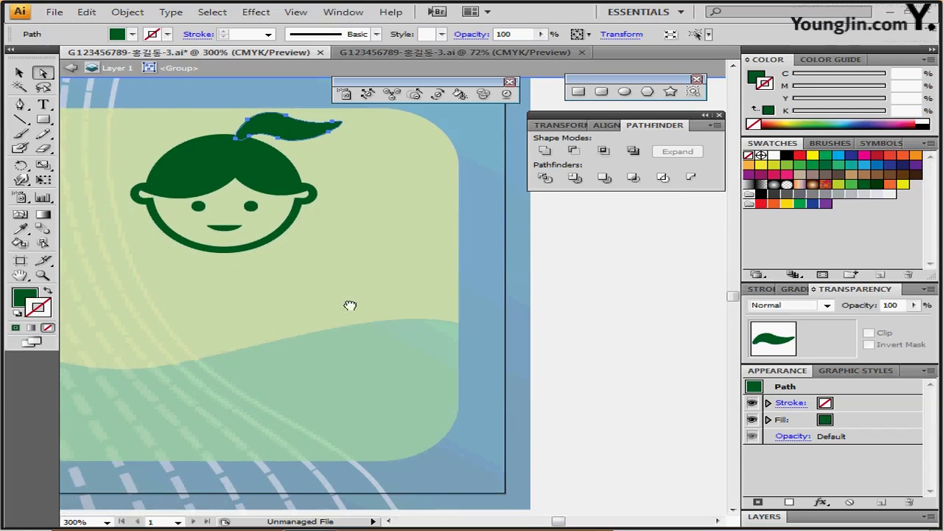
pyautogui.moveTo(331, 307); pyautogui.dragTo(368, 312)
pyautogui.click(20, 104)
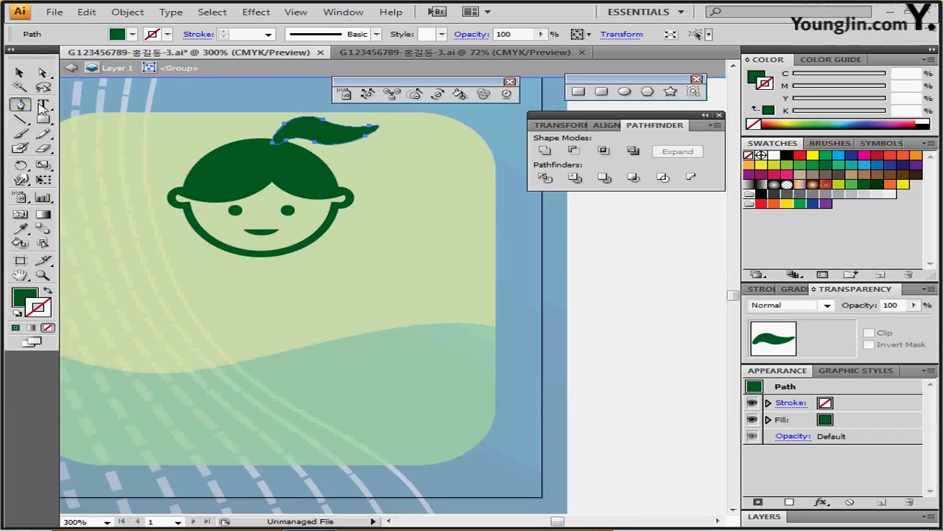
pyautogui.keyDown('ctrl'); pyautogui.click(633, 292); pyautogui.keyUp('ctrl')
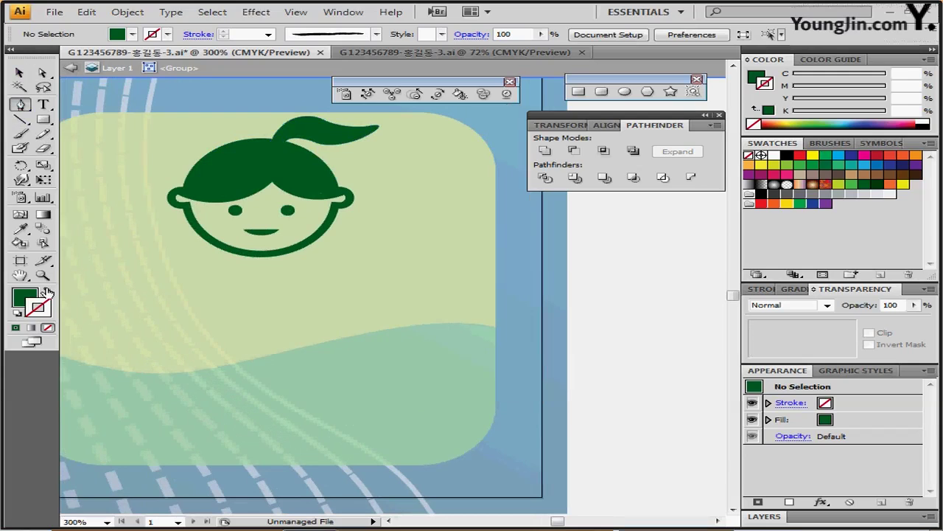
pyautogui.click(47, 291)
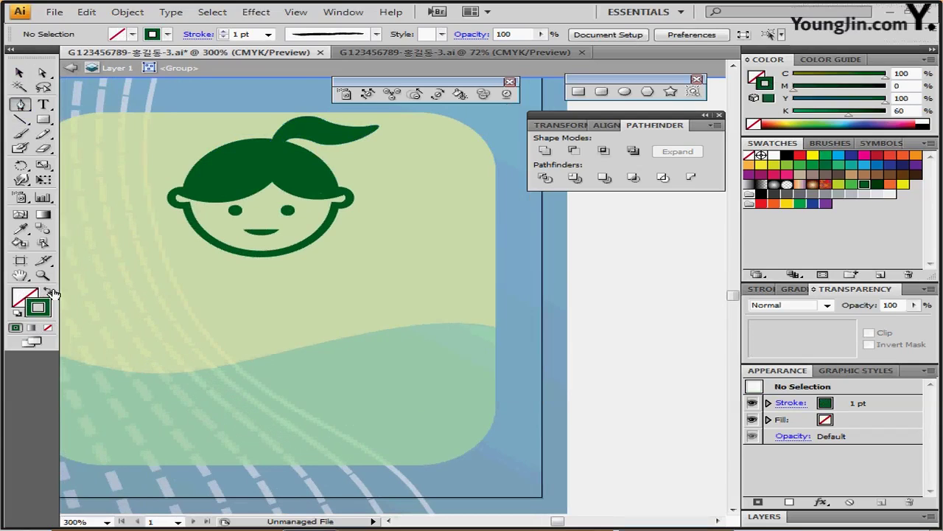
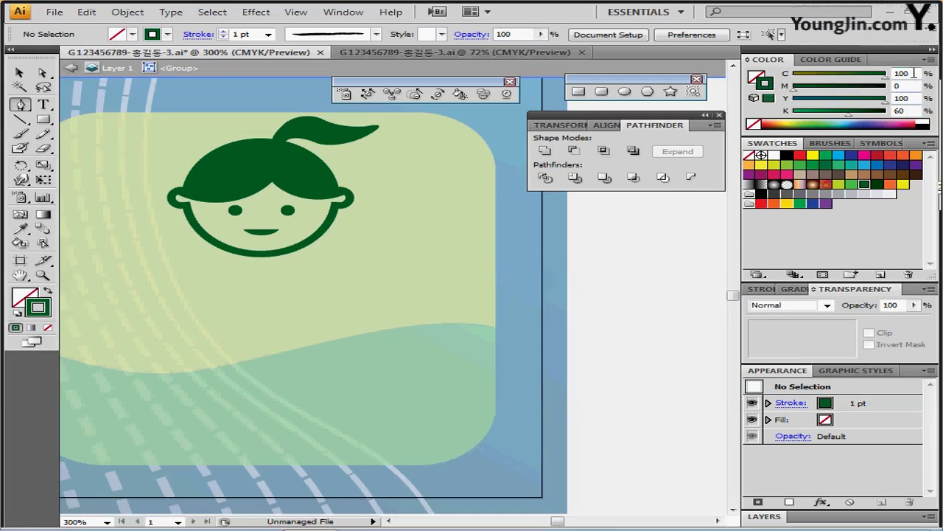
pyautogui.click(914, 98)
pyautogui.click(914, 110)
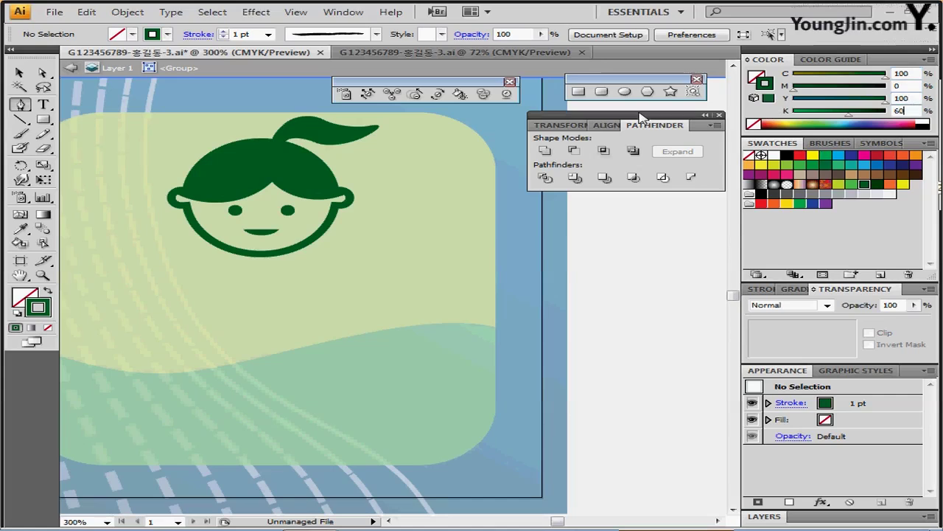
pyautogui.click(222, 32)
pyautogui.click(223, 32)
pyautogui.click(223, 33)
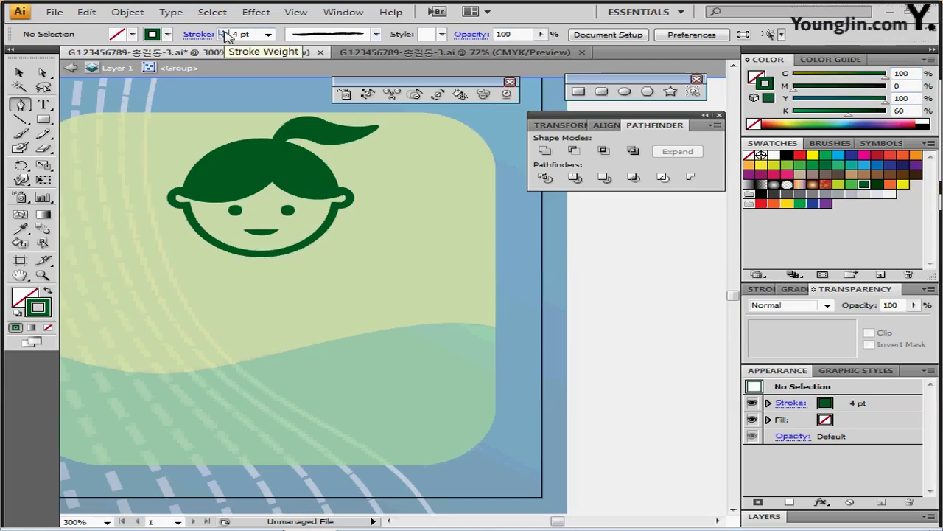
pyautogui.click(199, 34)
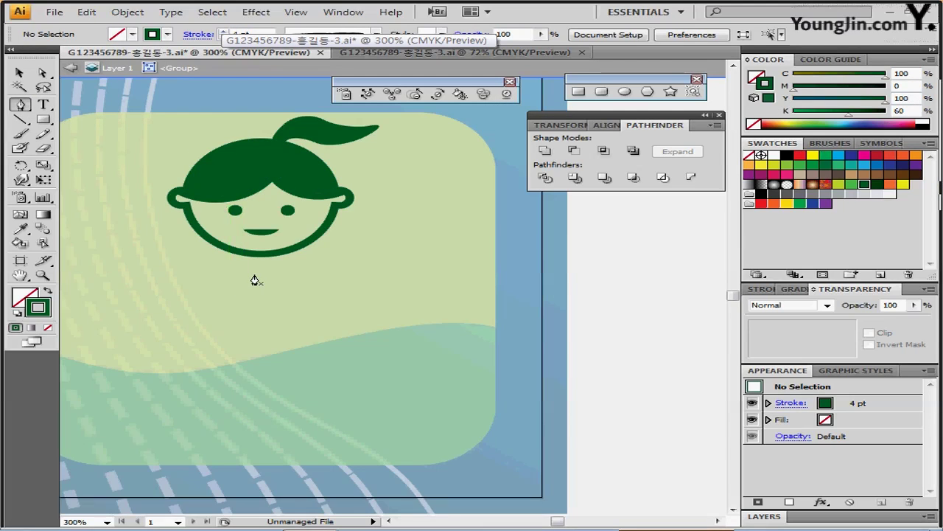
# - Draw the left half of the shirt outline below the face as an open path about 15 mm wide with curved neckline and hem
pyautogui.moveTo(252, 275)
pyautogui.mouseDown()
pyautogui.moveTo(194, 244)
pyautogui.moveTo(198, 258)
pyautogui.mouseUp()
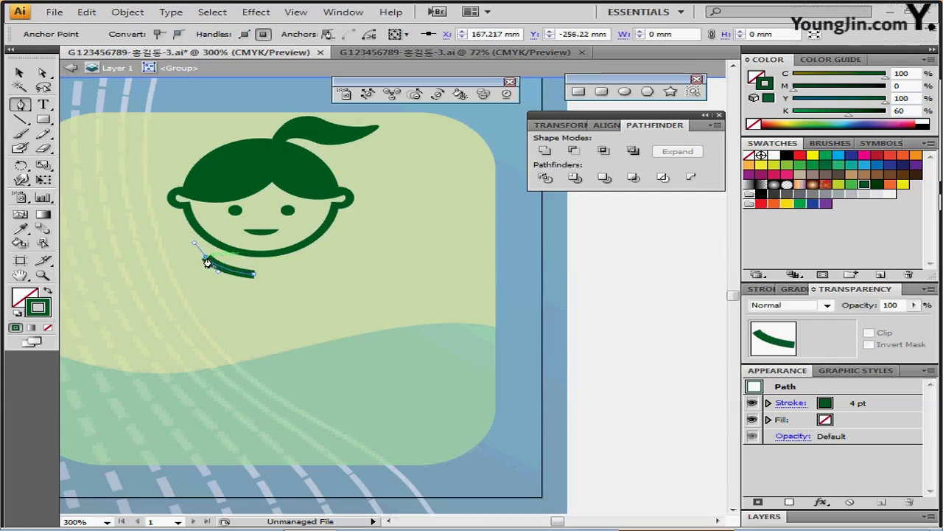
pyautogui.moveTo(190, 258); pyautogui.dragTo(133, 337)
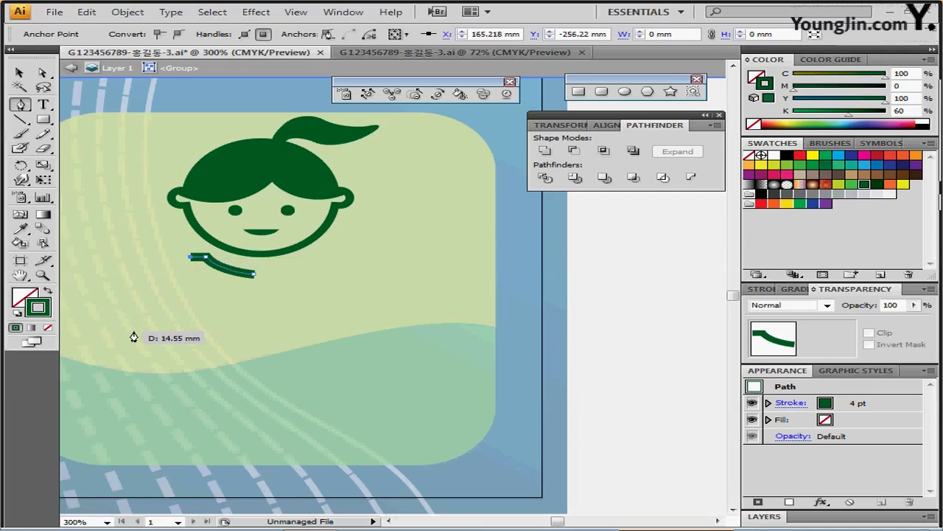
pyautogui.click(133, 330)
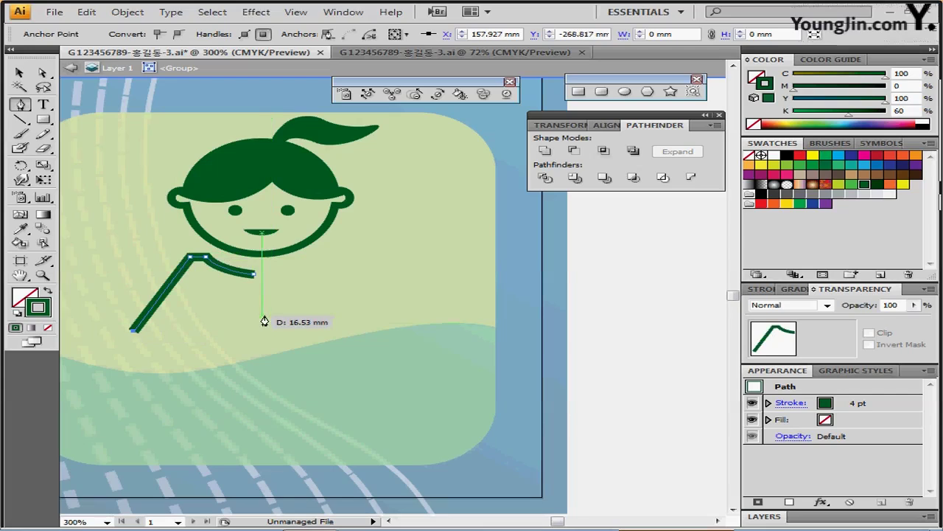
pyautogui.moveTo(253, 316)
pyautogui.mouseDown()
pyautogui.moveTo(295, 333)
pyautogui.moveTo(305, 322)
pyautogui.mouseUp()
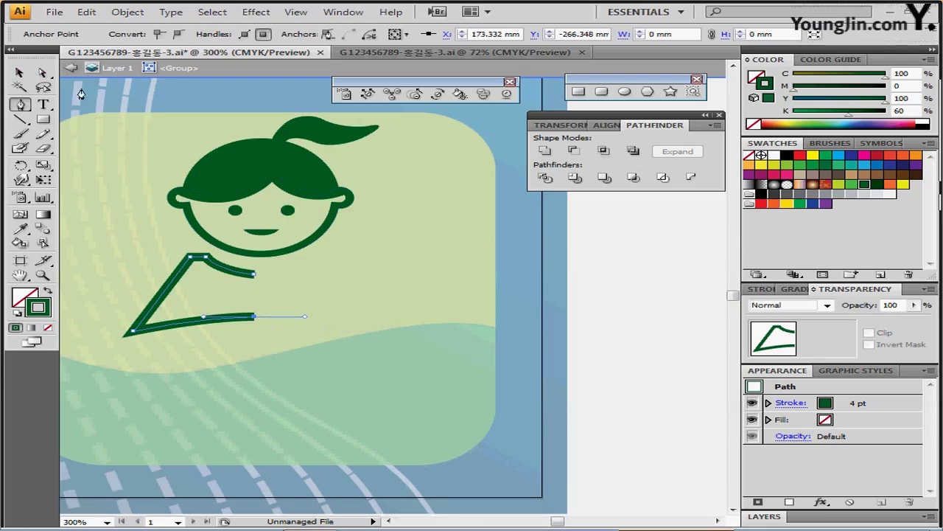
# - Average the two open end anchors of the half shirt path along the vertical axis
pyautogui.click(43, 73)
pyautogui.click(255, 275)
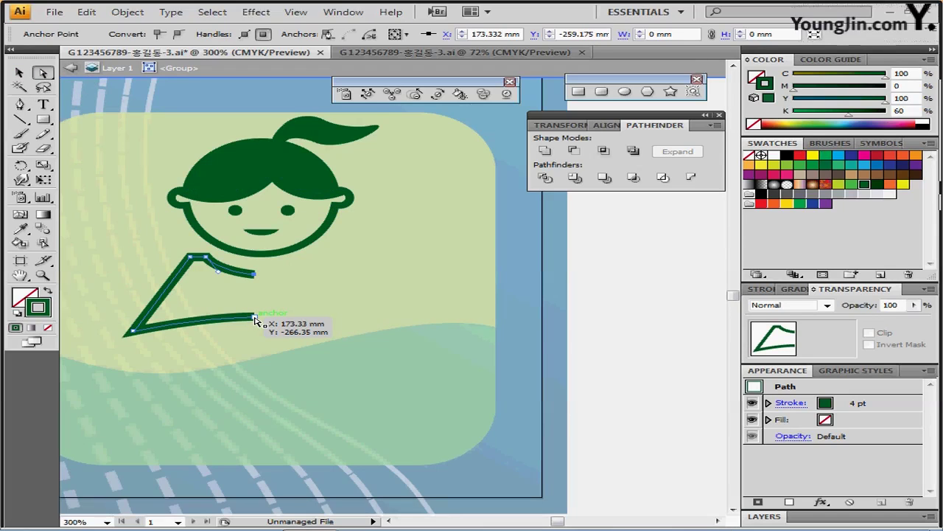
pyautogui.keyDown('shift'); pyautogui.click(255, 319); pyautogui.keyUp('shift')
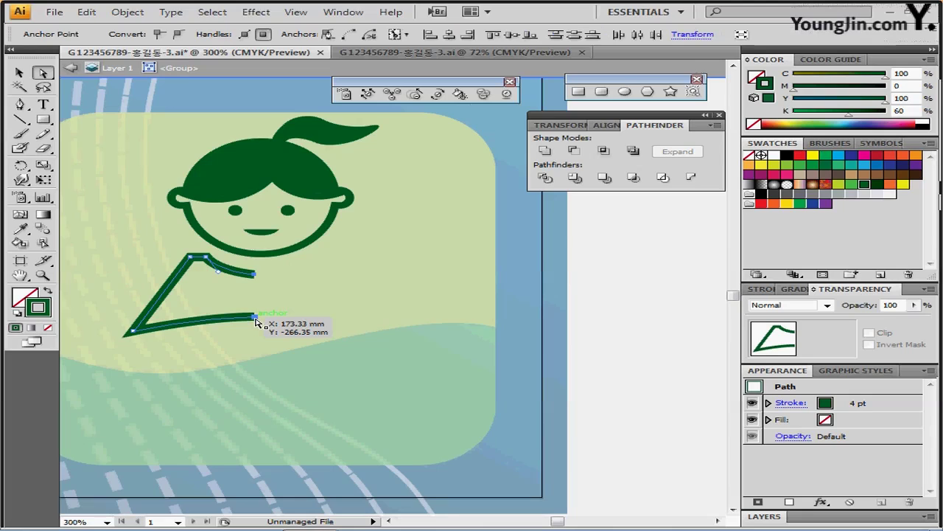
pyautogui.rightClick(255, 322)
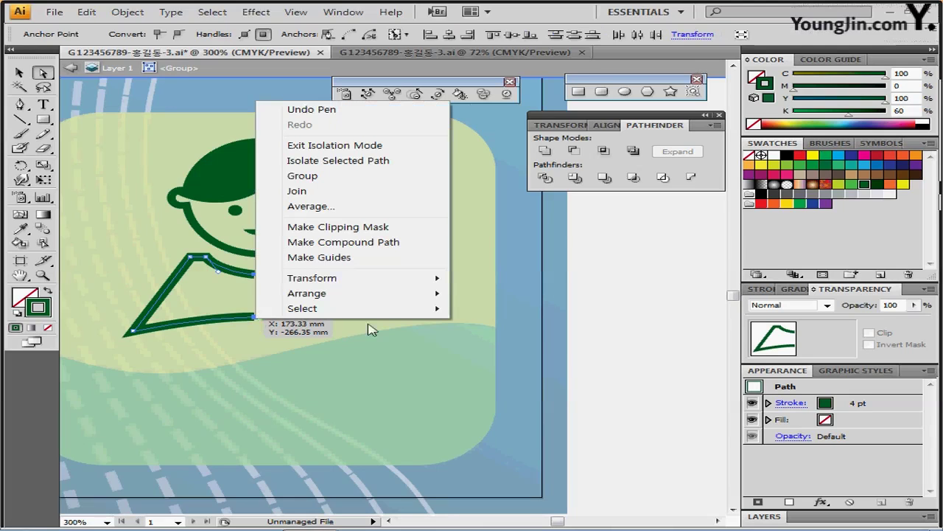
pyautogui.click(350, 207)
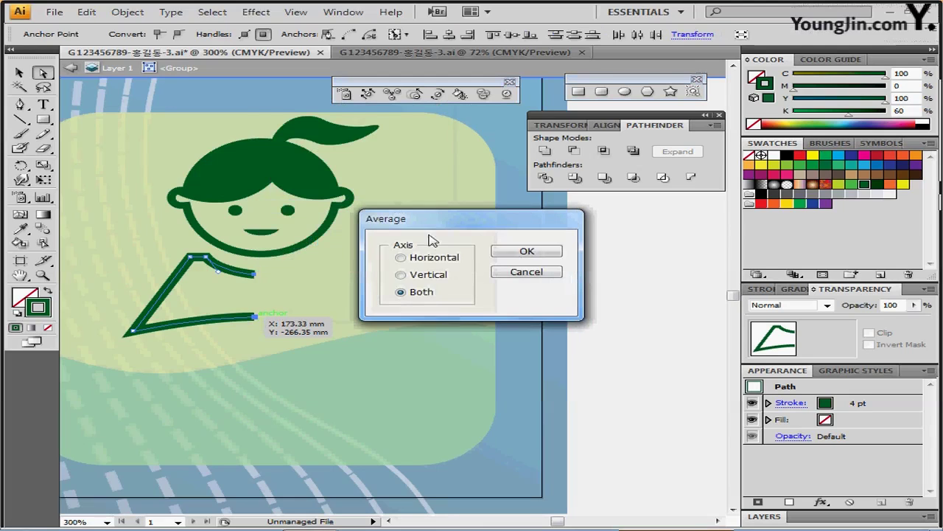
pyautogui.click(435, 274)
pyautogui.click(553, 254)
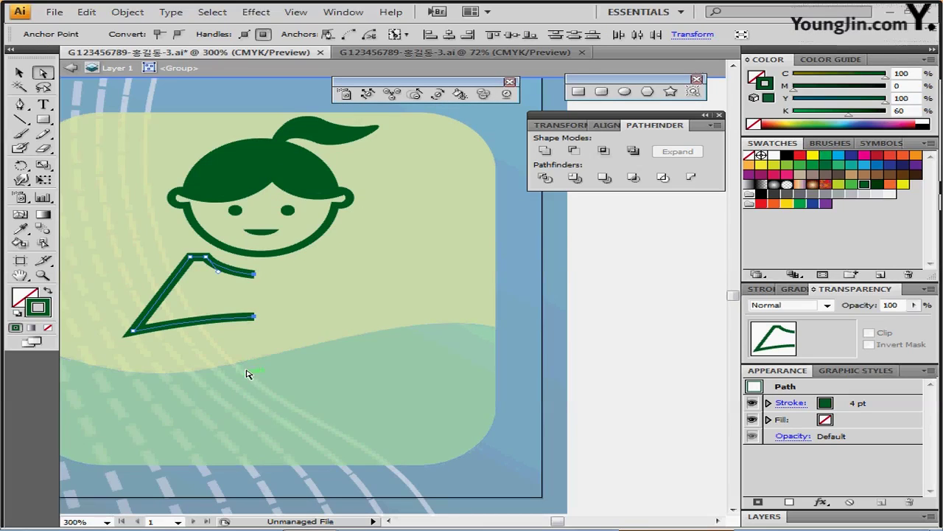
# - Reflect a copy of the half shirt outline across the vertical axis through its neckline end anchor
pyautogui.press('v')
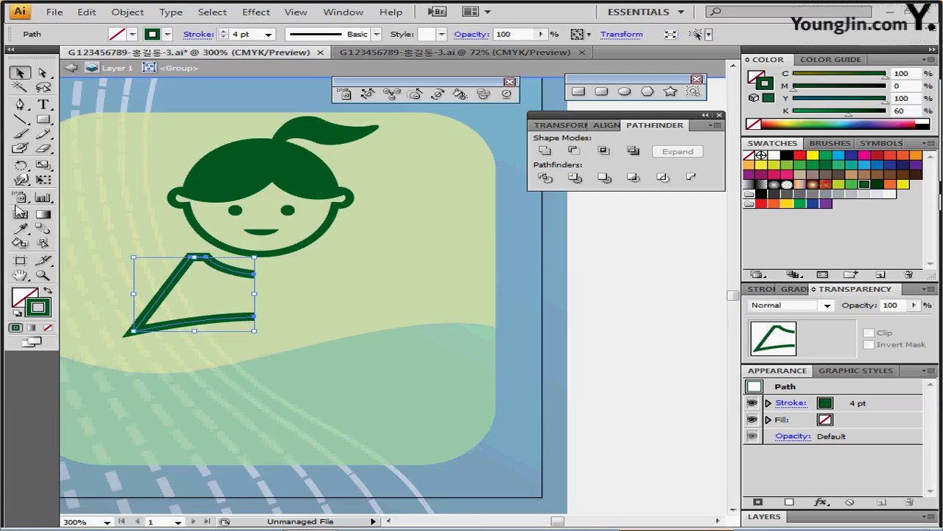
pyautogui.press('r')
pyautogui.moveTo(20, 166); pyautogui.dragTo(81, 186)
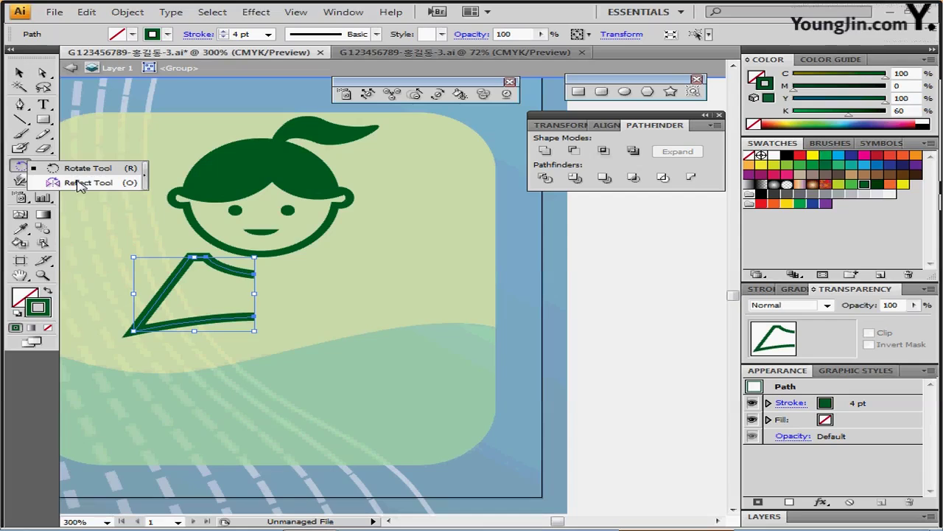
pyautogui.click(80, 182)
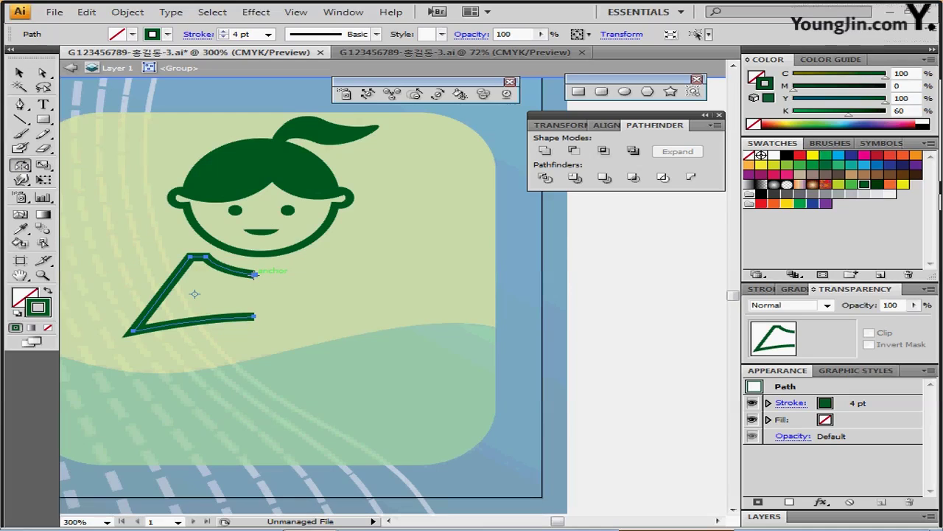
pyautogui.keyDown('alt'); pyautogui.click(254, 274); pyautogui.keyUp('alt')
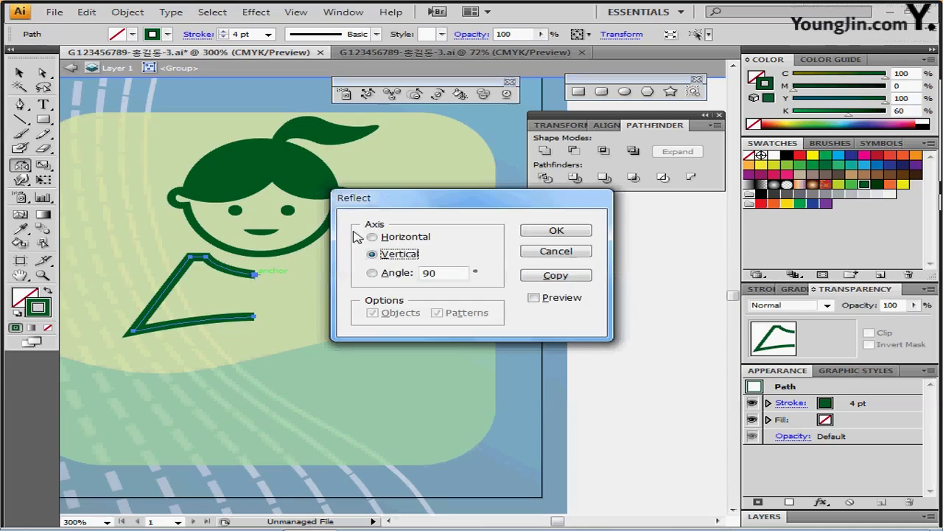
pyautogui.click(533, 298)
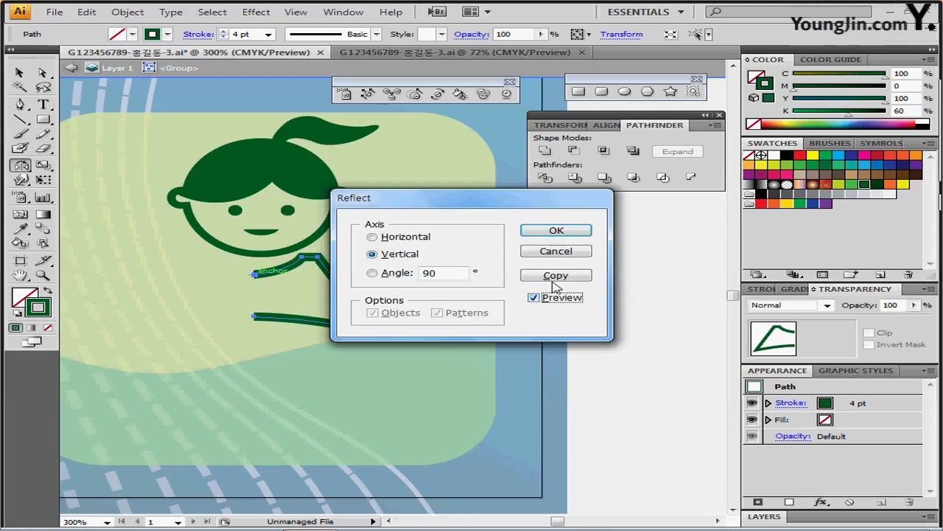
pyautogui.click(556, 275)
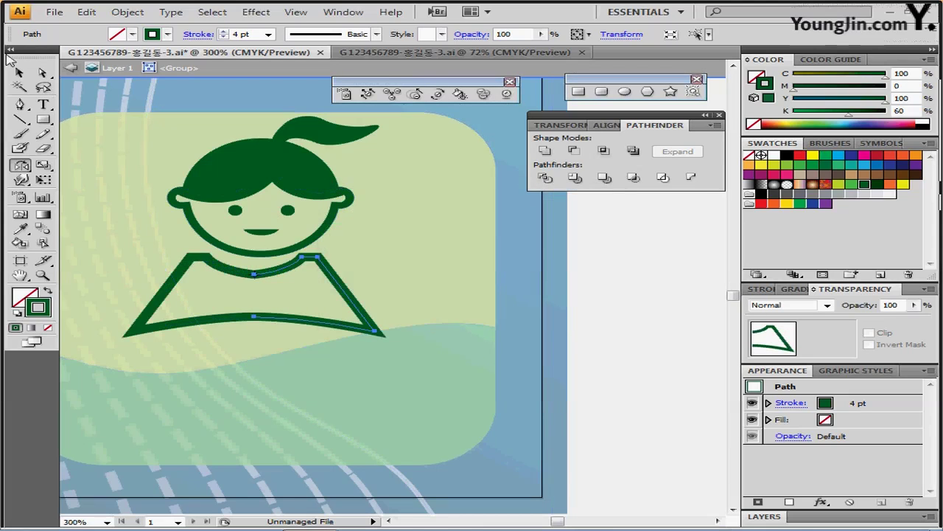
# - Join the two shirt halves at the middle of the neckline with a corner point
pyautogui.click(41, 73)
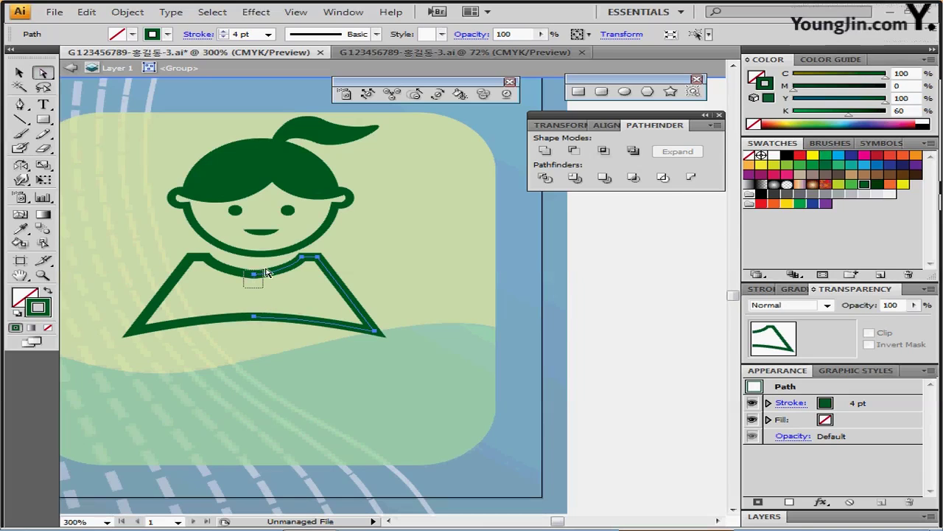
pyautogui.click(254, 274)
pyautogui.moveTo(247, 282); pyautogui.dragTo(265, 269)
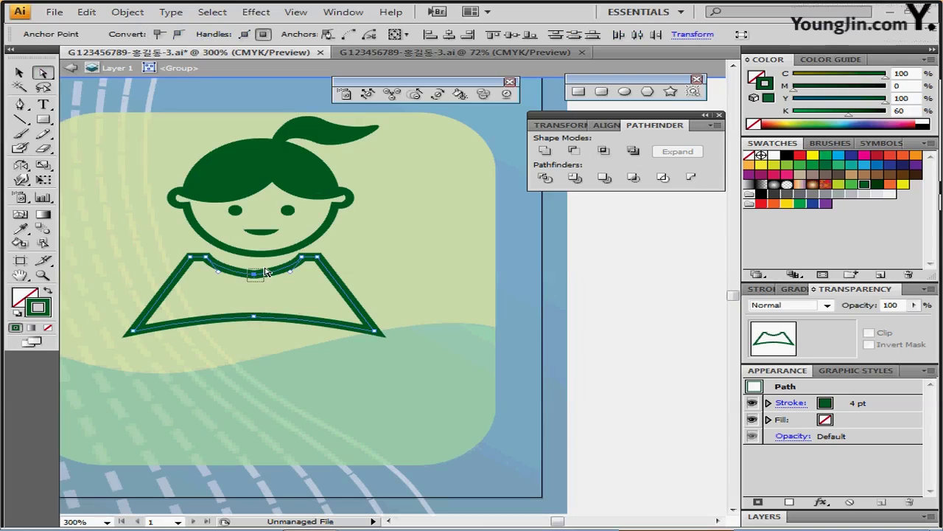
pyautogui.moveTo(267, 272); pyautogui.dragTo(265, 274)
pyautogui.rightClick(264, 276)
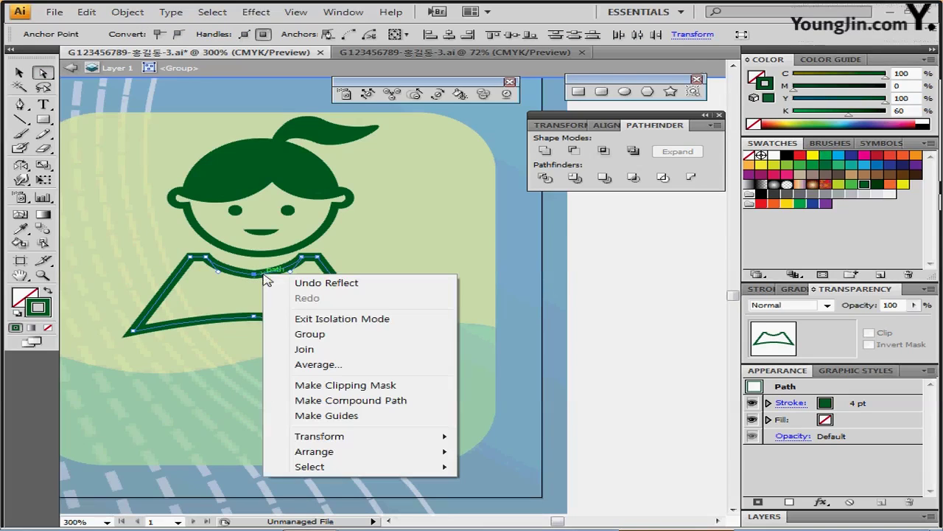
pyautogui.click(337, 350)
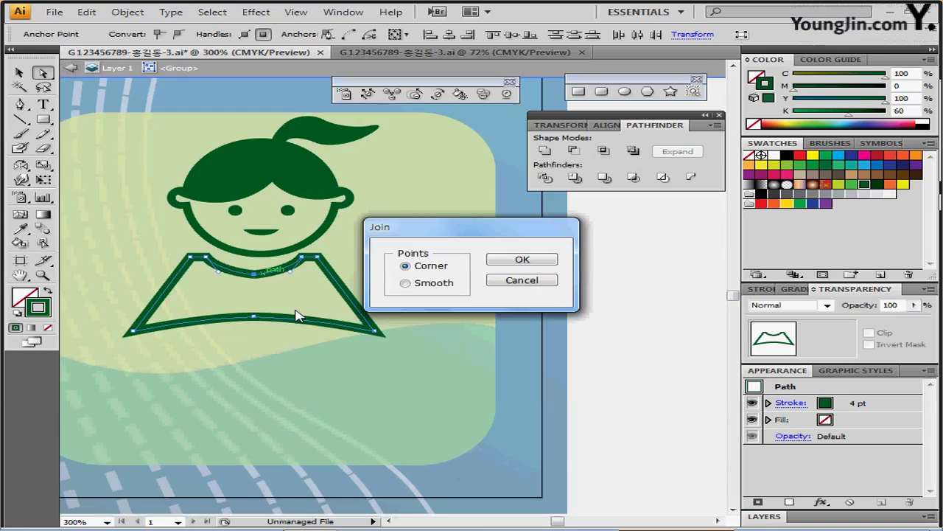
pyautogui.click(490, 264)
# - Join the two overlapping end anchors at the middle of the shirt hem with a corner point
pyautogui.moveTo(239, 339); pyautogui.dragTo(270, 308)
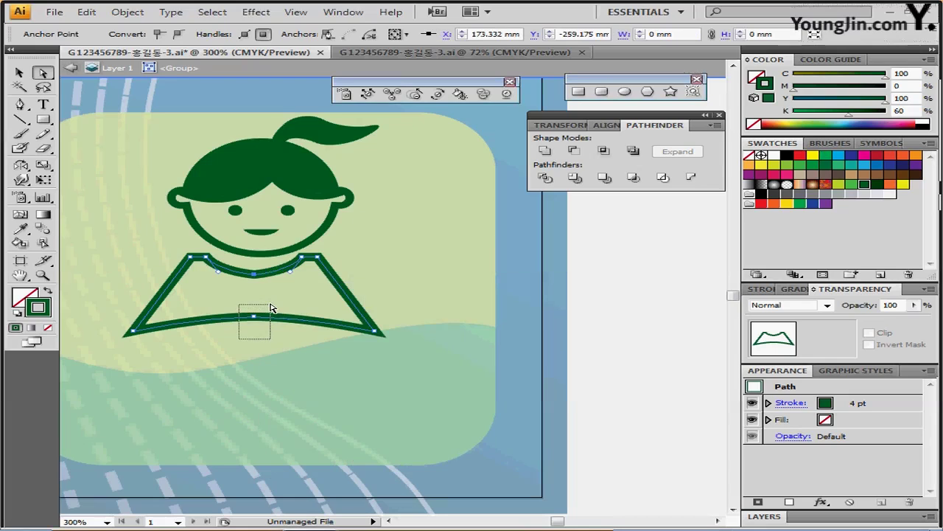
pyautogui.moveTo(270, 307); pyautogui.dragTo(270, 307)
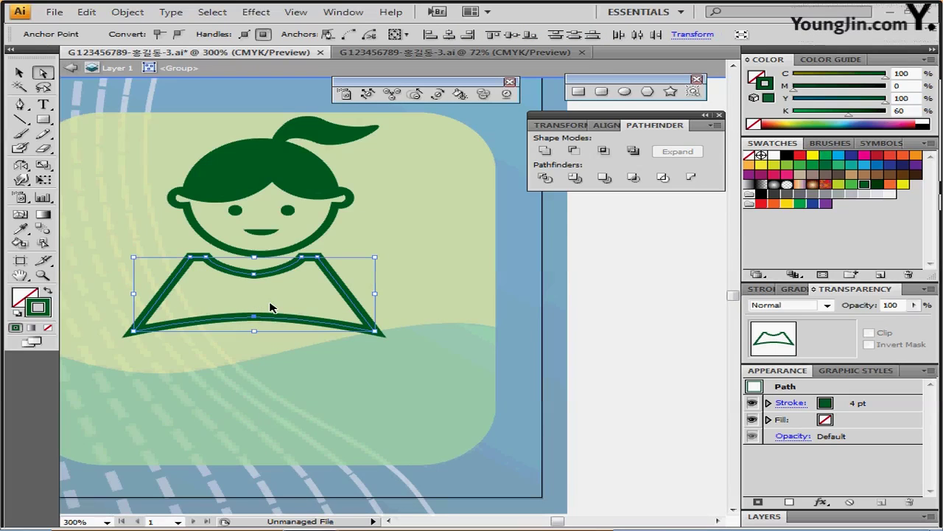
pyautogui.hotkey('ctrl', 'j')
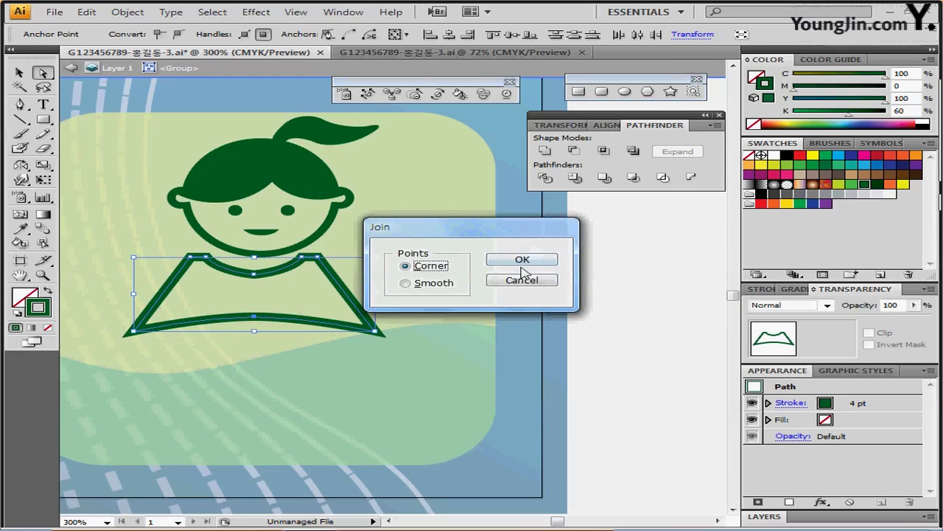
pyautogui.click(524, 267)
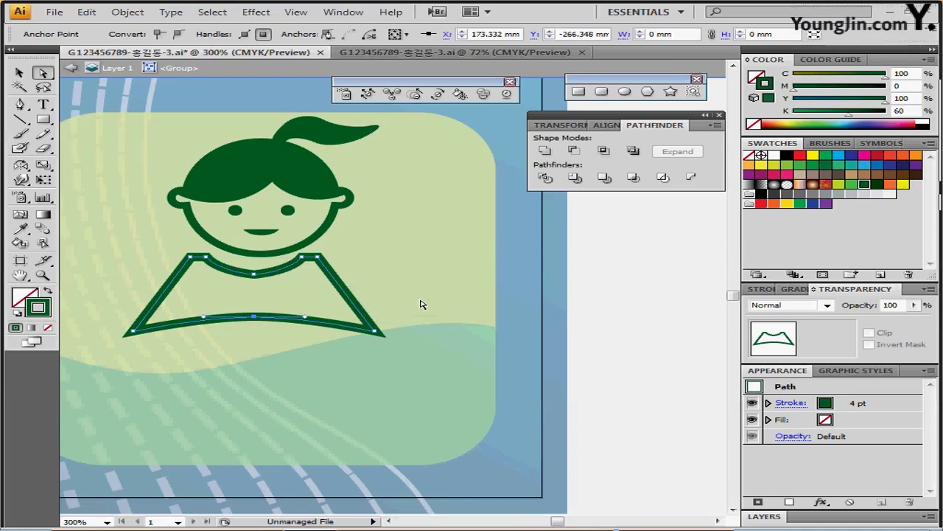
# - Move the shirt slightly to the right to centre it under the face, and leave the group's isolation mode
pyautogui.click(19, 73)
pyautogui.click(330, 325)
pyautogui.moveTo(287, 321); pyautogui.dragTo(292, 321)
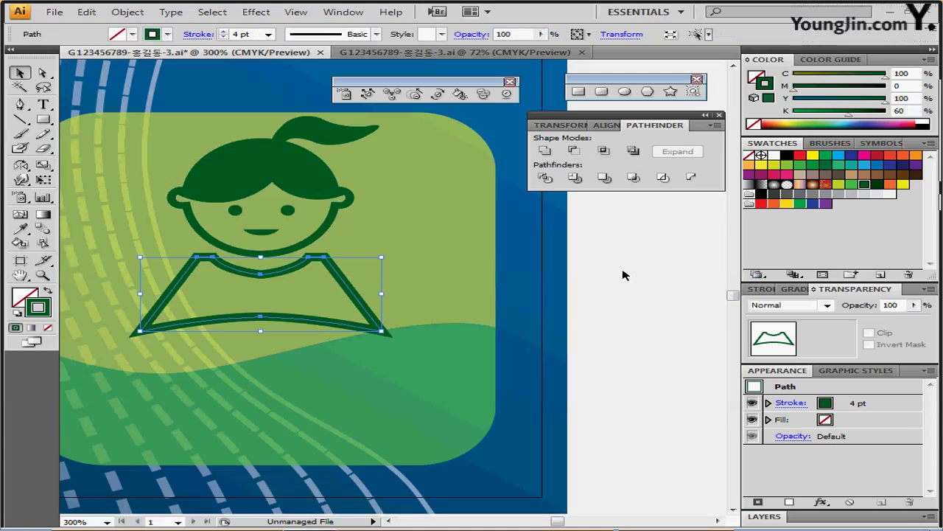
pyautogui.click(623, 276)
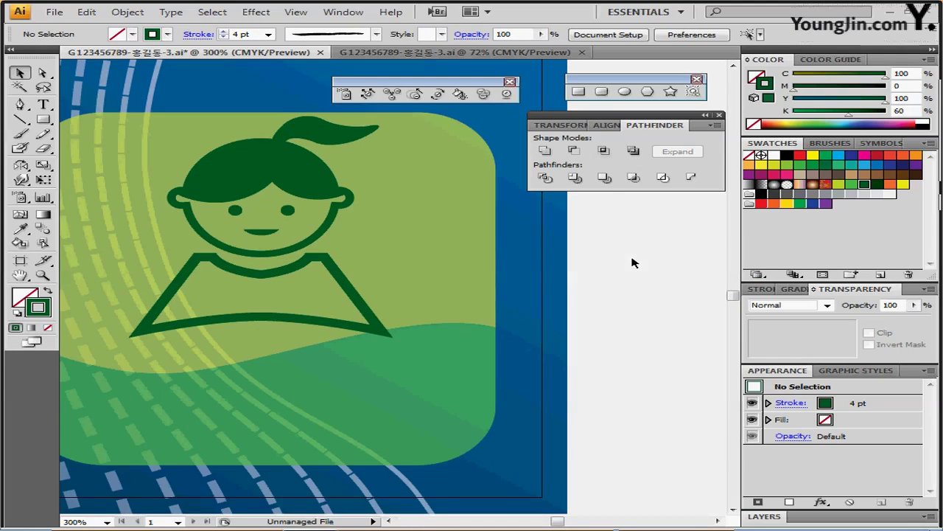
pyautogui.click(310, 225)
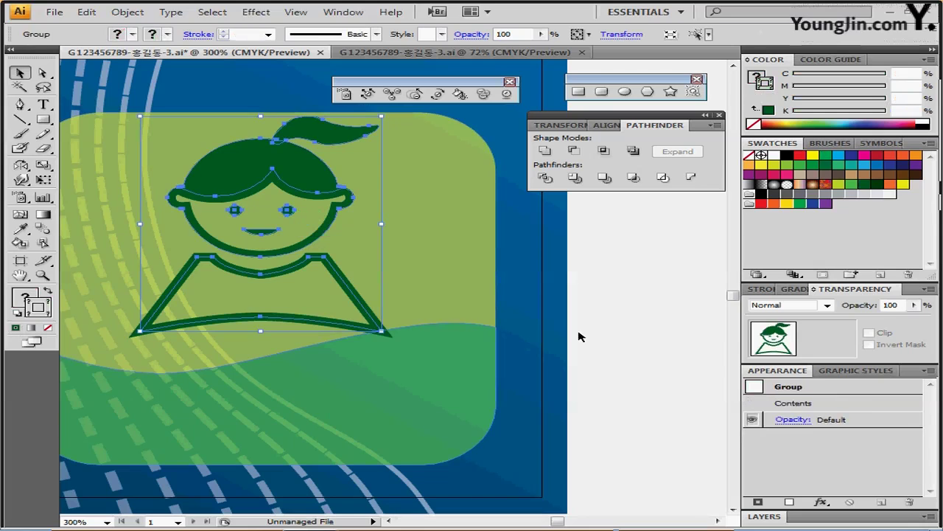
pyautogui.click(600, 323)
# - Start a line of point text at the left of the label's lower green wave and set its font to Arial
pyautogui.moveTo(358, 383); pyautogui.dragTo(429, 371)
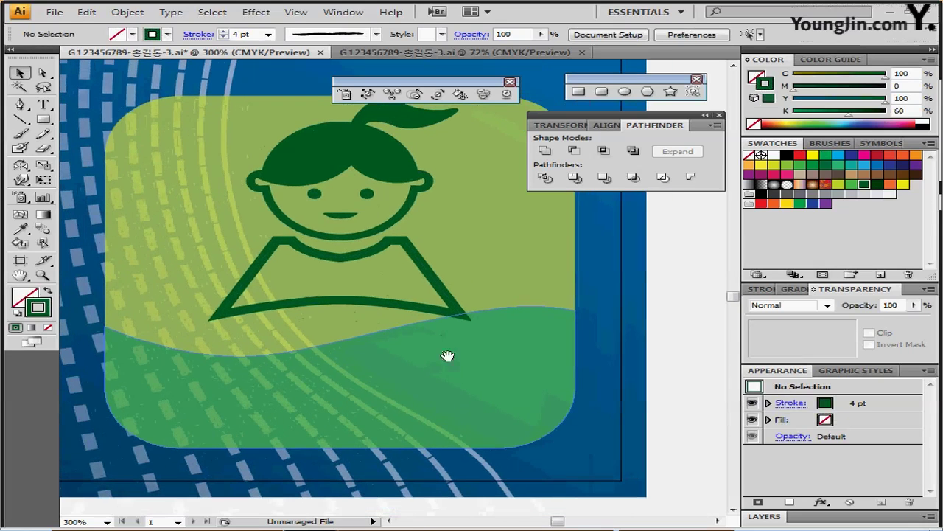
pyautogui.click(43, 105)
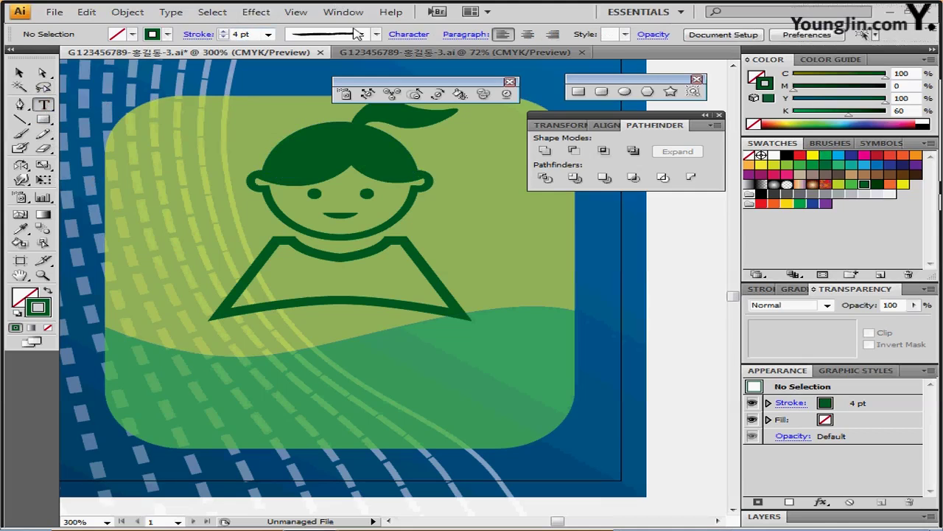
pyautogui.click(402, 34)
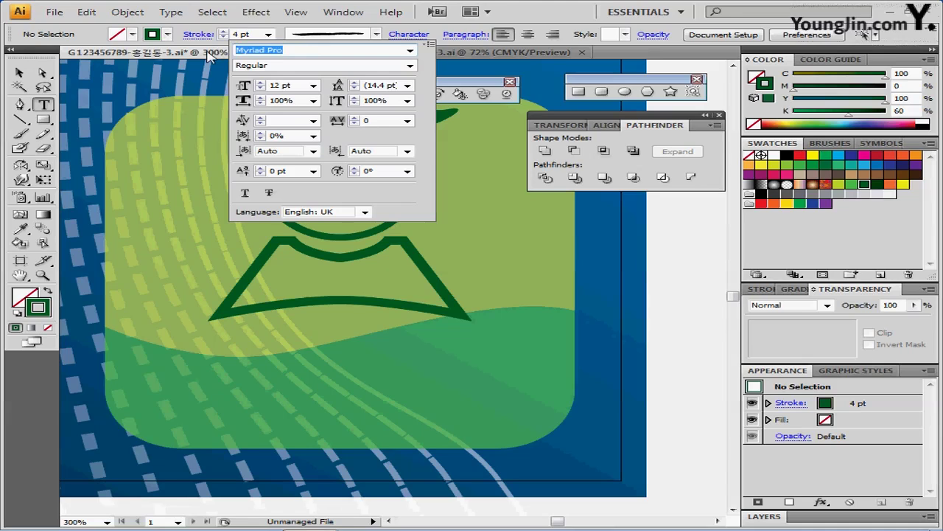
pyautogui.click(457, 56)
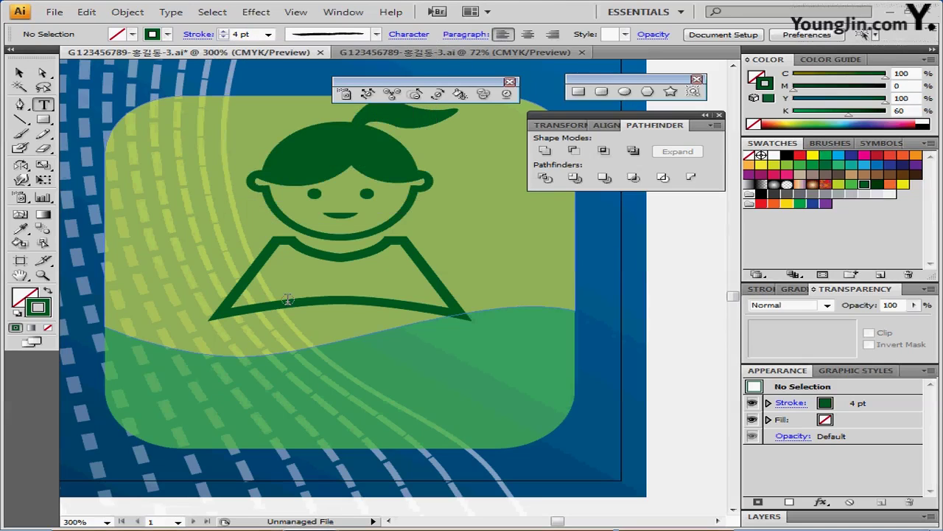
pyautogui.click(165, 395)
pyautogui.click(384, 34)
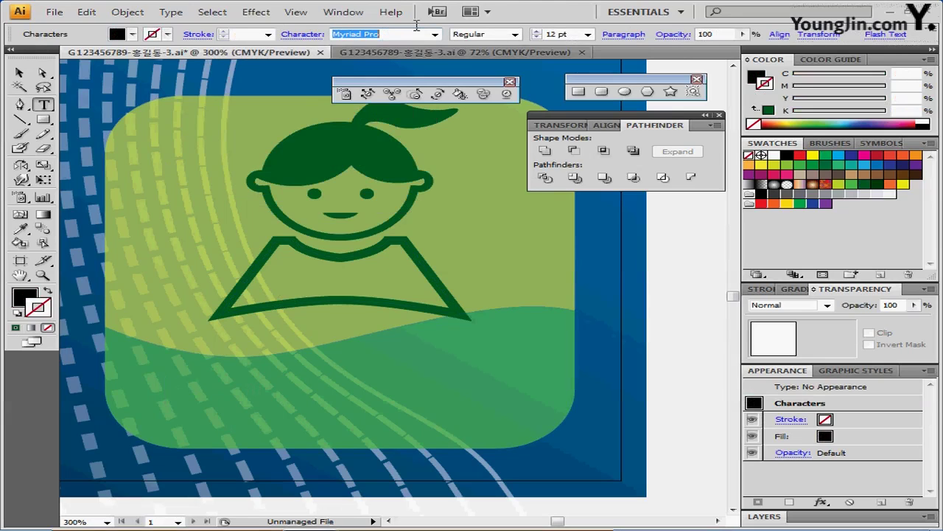
pyautogui.write('Arial')
pyautogui.press('Return')
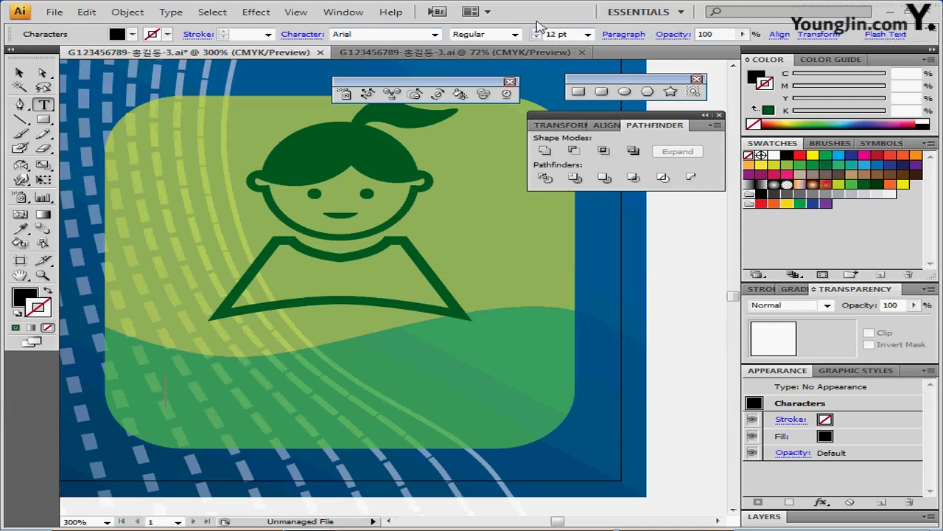
# - Set the new text's style to Bold and its size to 22 pt
pyautogui.click(514, 34)
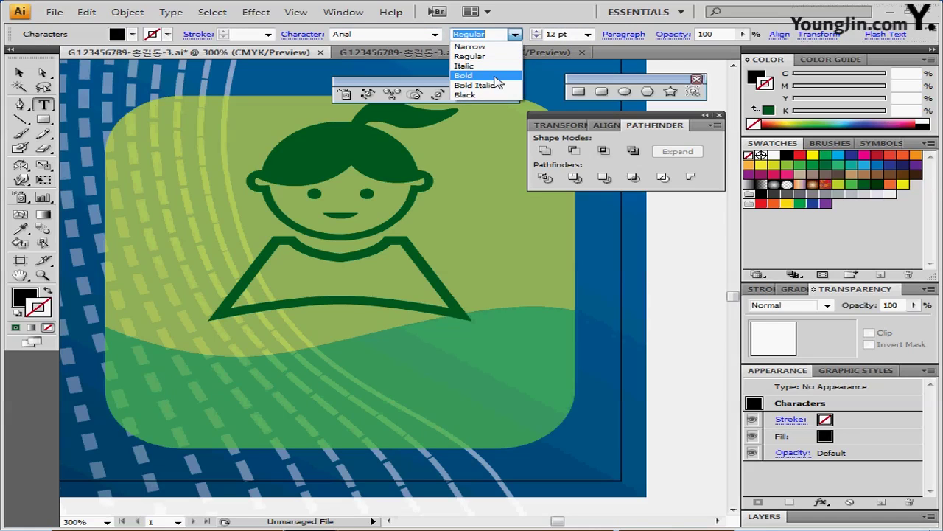
pyautogui.click(497, 81)
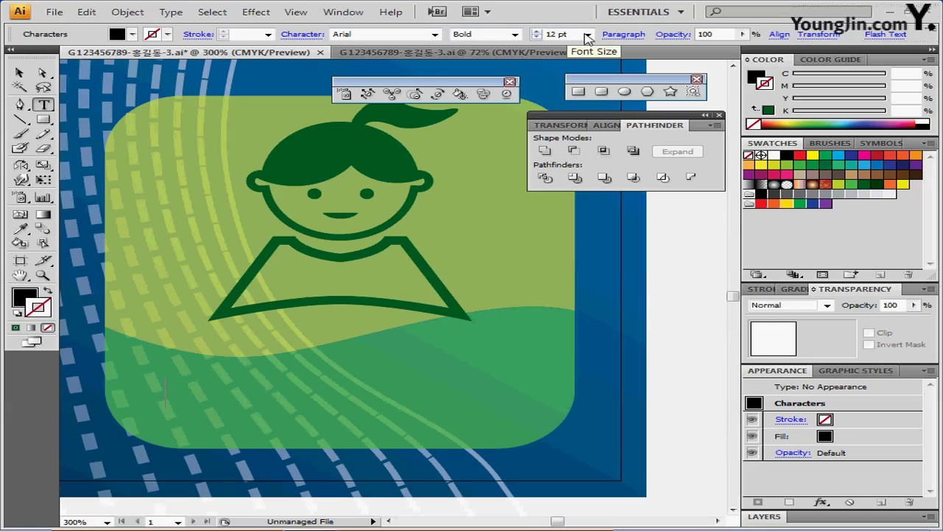
pyautogui.click(570, 33)
pyautogui.write('22')
pyautogui.press('Return')
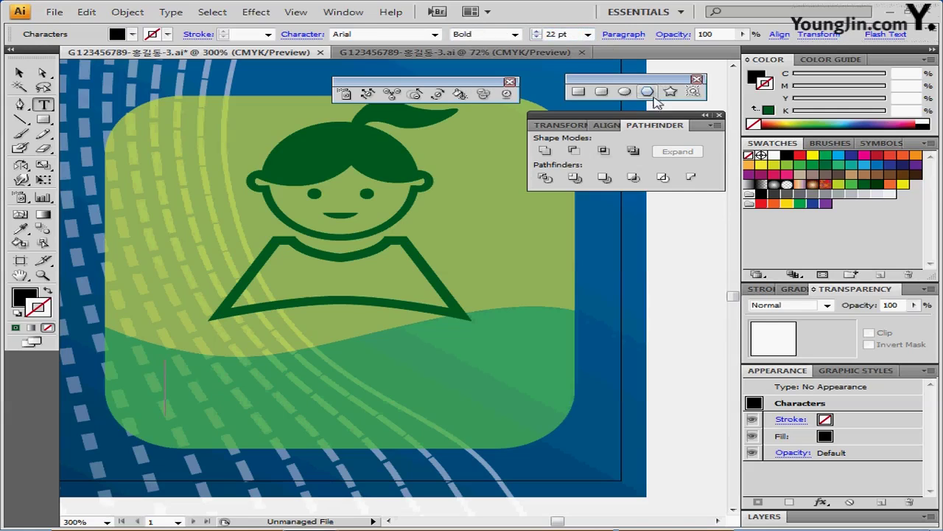
# - Give the text a dark green fill (C 100, M 0, Y 100, K 80) and enter the phone number
pyautogui.click(759, 78)
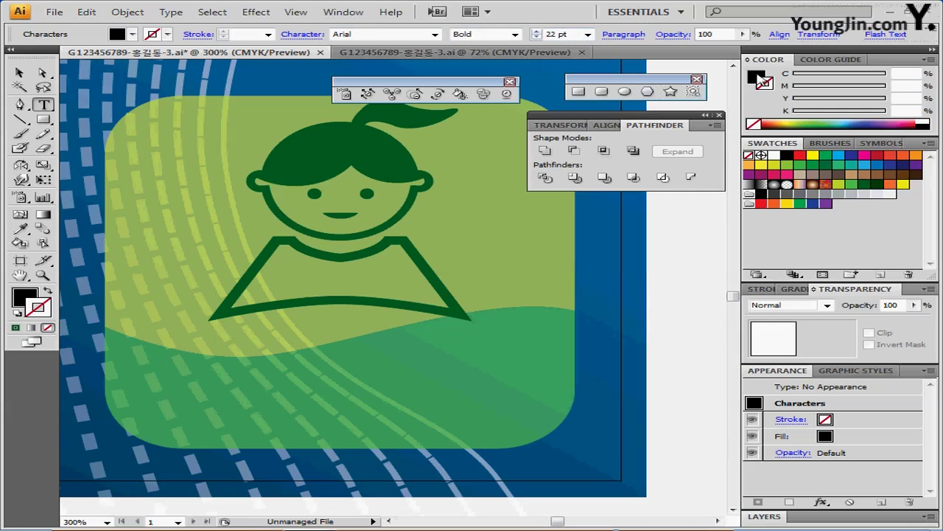
pyautogui.click(876, 184)
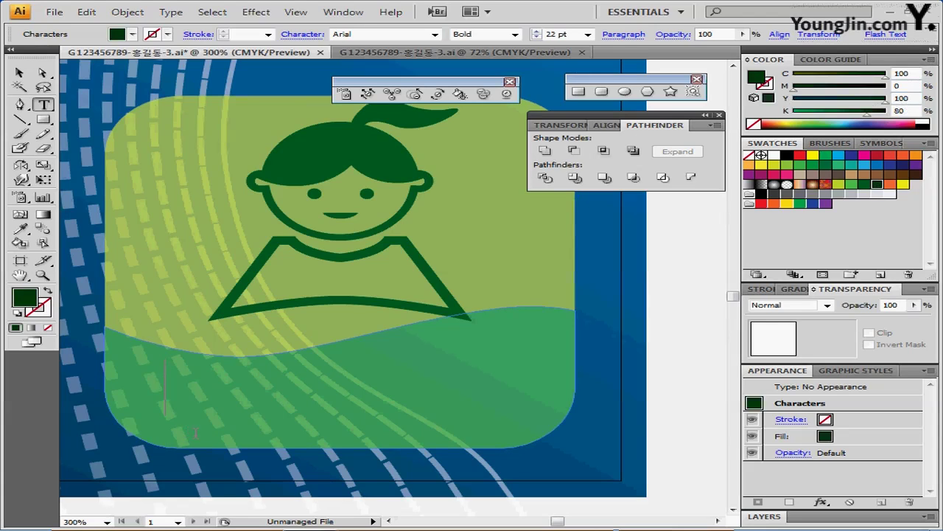
pyautogui.write('080')
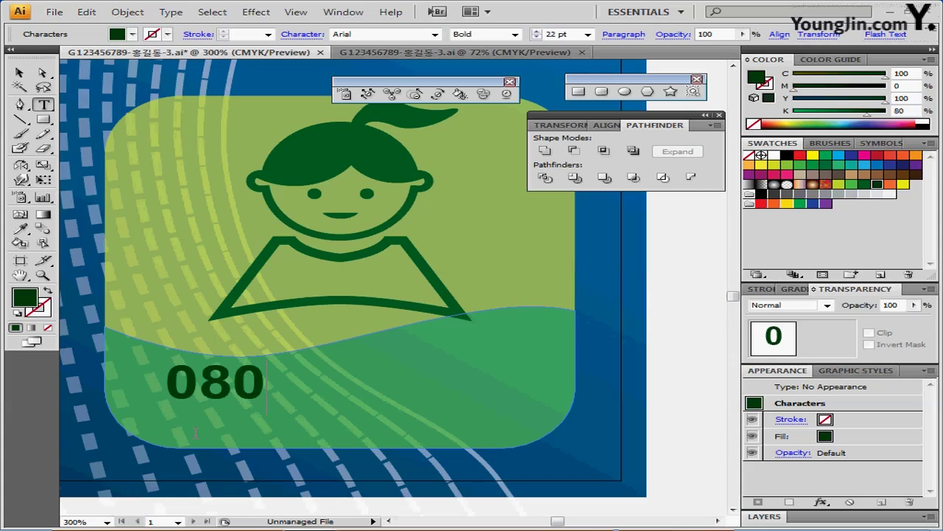
pyautogui.write(')123-4567')
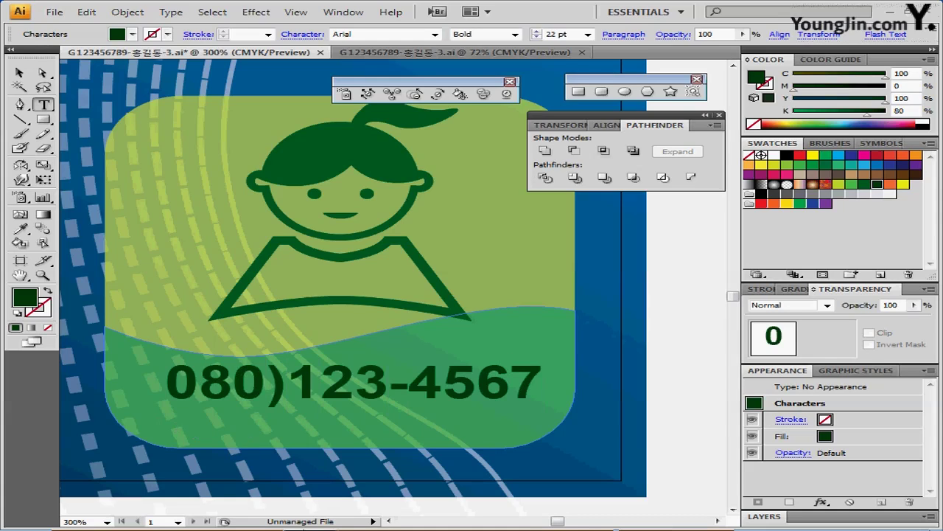
# - Finish the phone number text, move it slightly lower and to the left on the label's green wave, and deselect it
pyautogui.press('Escape')
pyautogui.moveTo(328, 399)
pyautogui.mouseDown()
pyautogui.moveTo(308, 415)
pyautogui.moveTo(324, 404)
pyautogui.mouseUp()
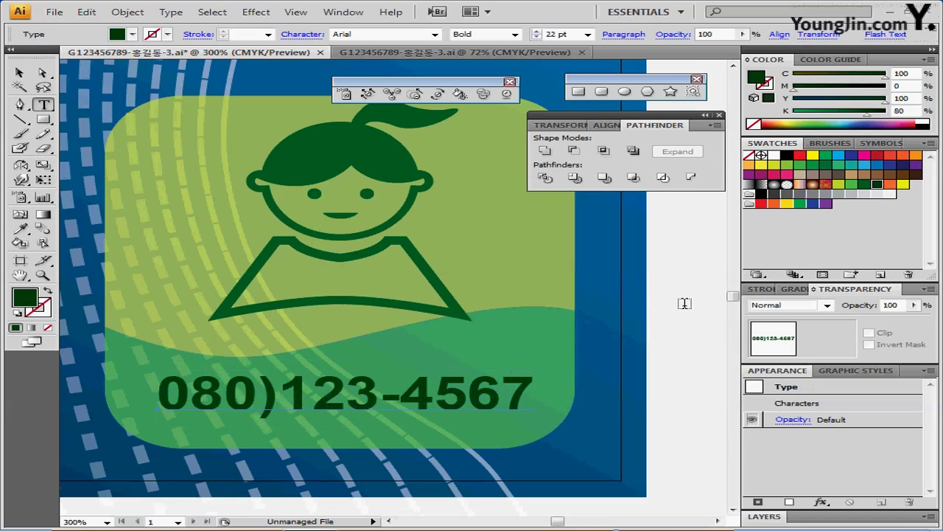
pyautogui.keyDown('ctrl'); pyautogui.keyDown('alt'); pyautogui.click(321, 315); pyautogui.keyUp('alt'); pyautogui.keyUp('ctrl')
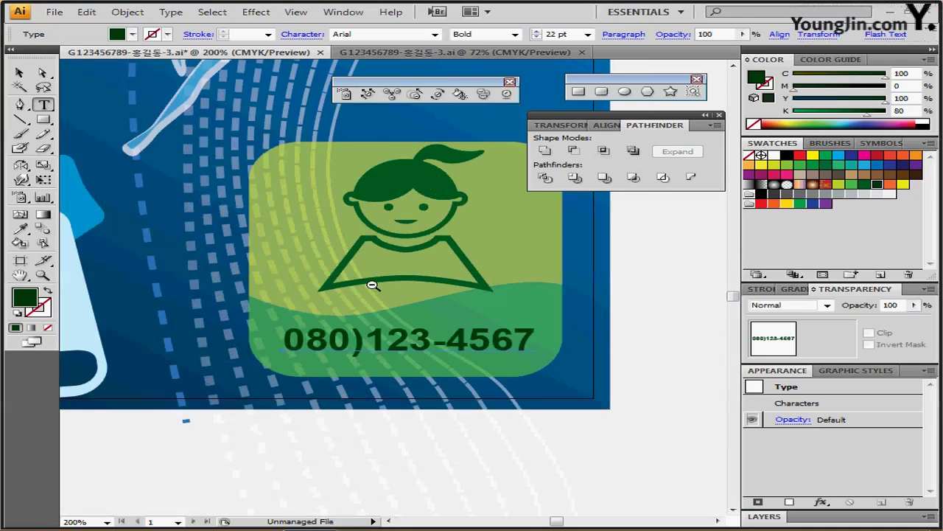
pyautogui.keyDown('ctrl'); pyautogui.keyDown('alt'); pyautogui.click(372, 286); pyautogui.keyUp('alt'); pyautogui.keyUp('ctrl')
pyautogui.keyDown('ctrl'); pyautogui.keyDown('alt'); pyautogui.click(372, 285); pyautogui.keyUp('alt'); pyautogui.keyUp('ctrl')
pyautogui.keyDown('ctrl'); pyautogui.keyDown('alt'); pyautogui.click(372, 285); pyautogui.keyUp('alt'); pyautogui.keyUp('ctrl')
pyautogui.moveTo(247, 228); pyautogui.dragTo(304, 285)
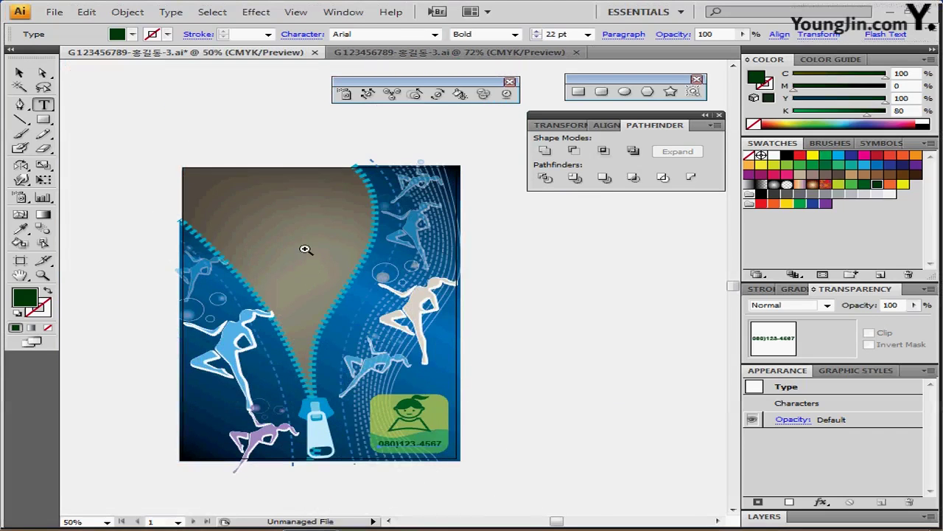
pyautogui.hotkey('ctrl', '+')
pyautogui.moveTo(387, 258); pyautogui.dragTo(251, 216)
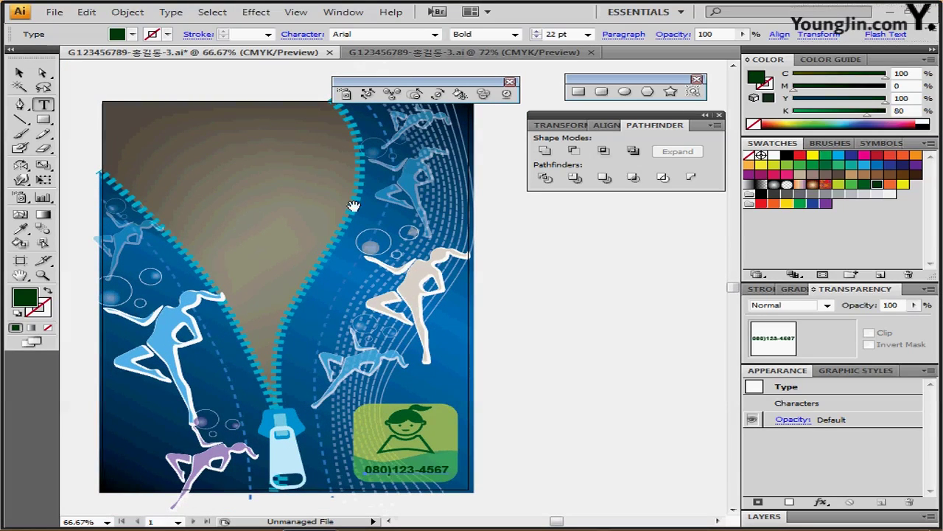
pyautogui.keyDown('ctrl'); pyautogui.click(579, 263); pyautogui.keyUp('ctrl')
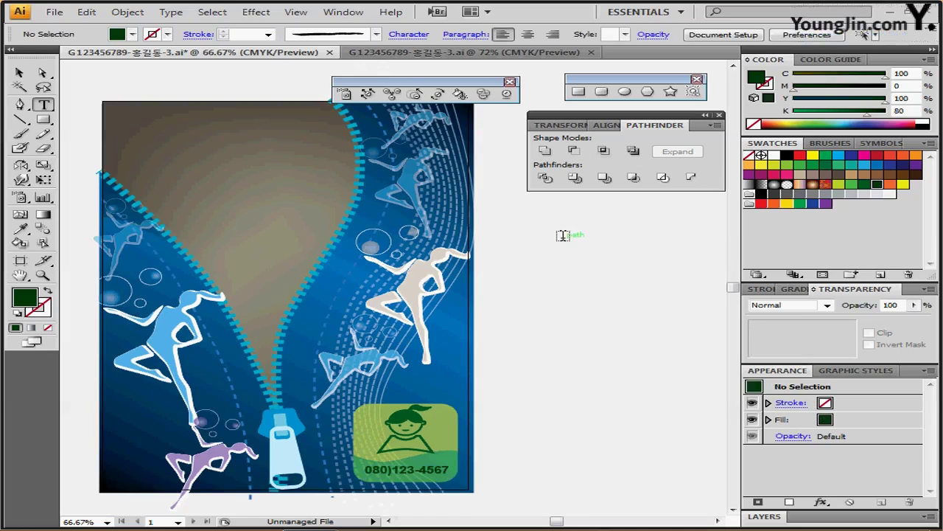
# - Show the guides and choose the Ellipse tool, closing the floating set of symbol tools that covers the artwork
pyautogui.hotkey('ctrl', ';')
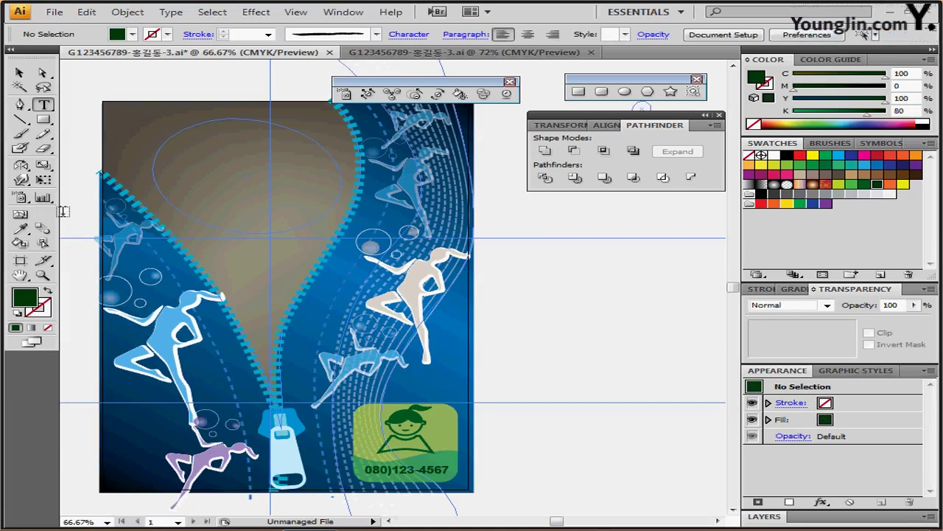
pyautogui.click(43, 121)
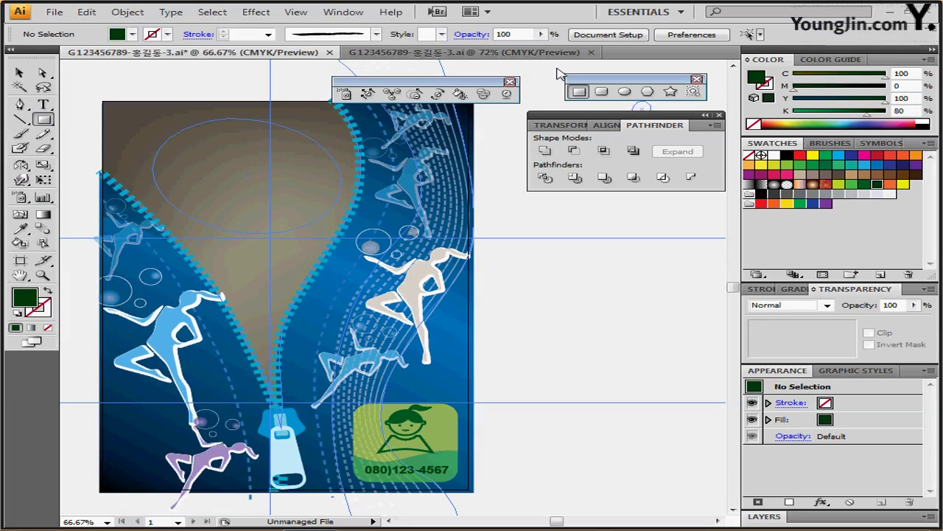
pyautogui.click(626, 92)
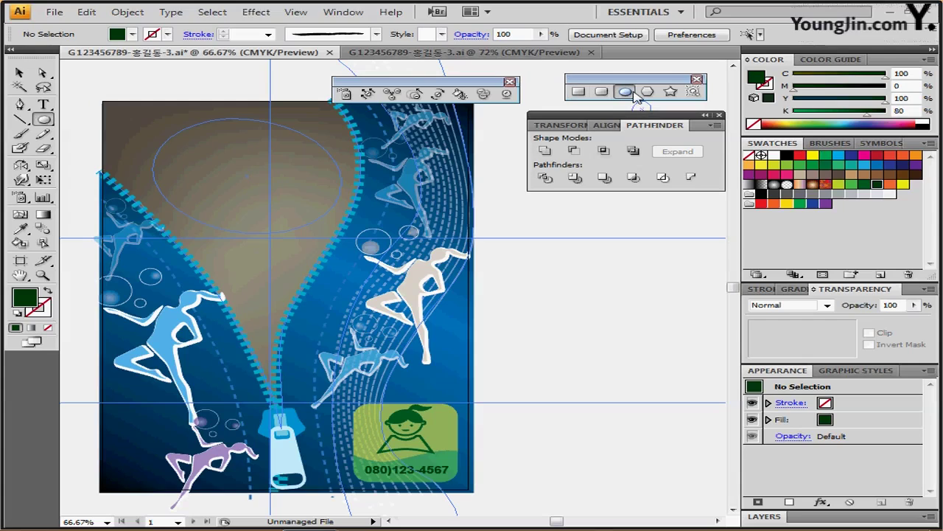
pyautogui.click(510, 81)
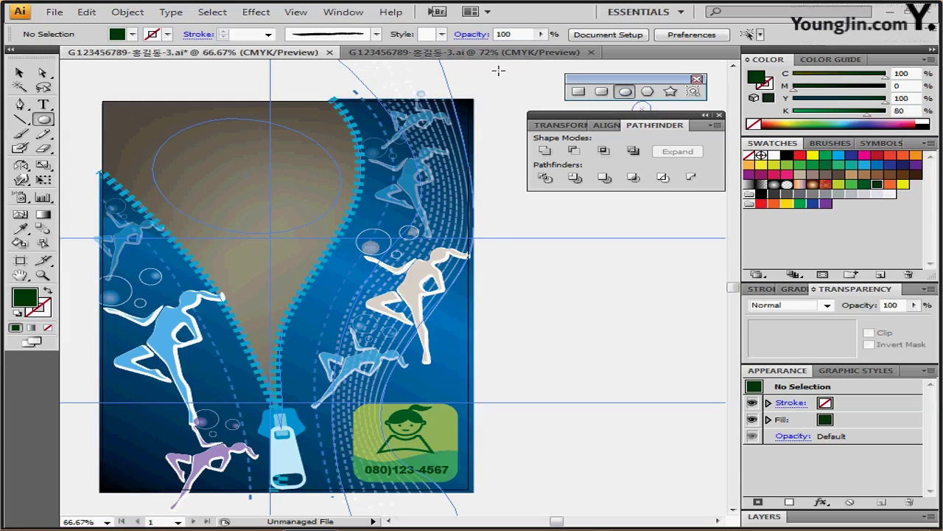
# - Load the Artistic_ChalkCharcoalPencil brush library, enlarge its list, and choose the Charcoal - Thin brush for the stroke
pyautogui.click(376, 34)
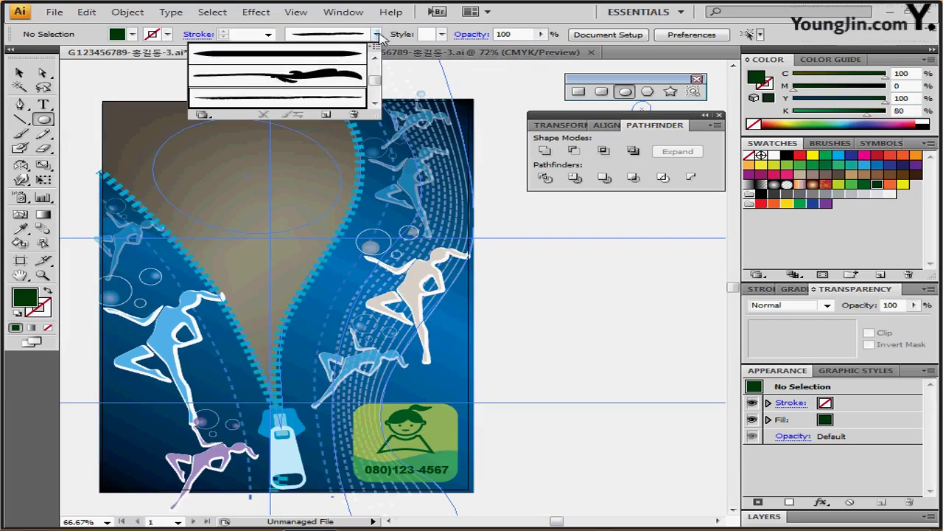
pyautogui.click(204, 115)
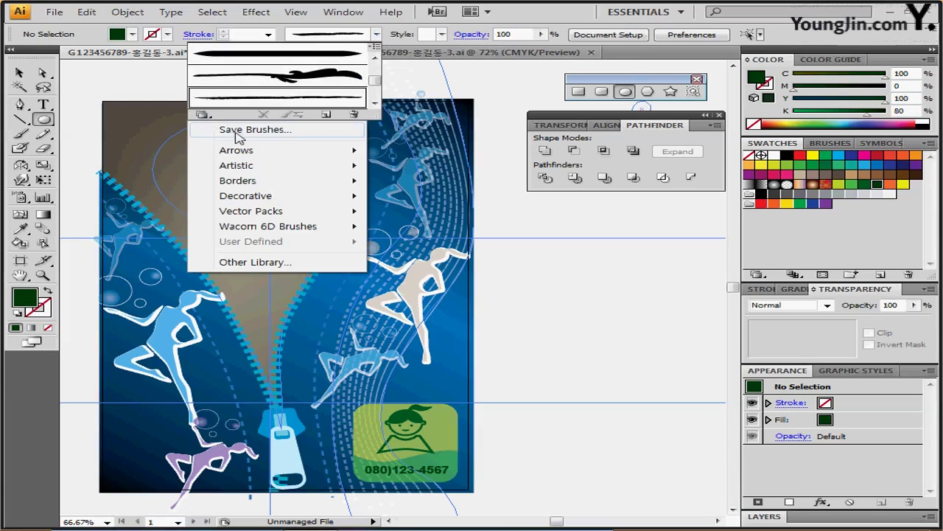
pyautogui.moveTo(268, 172)
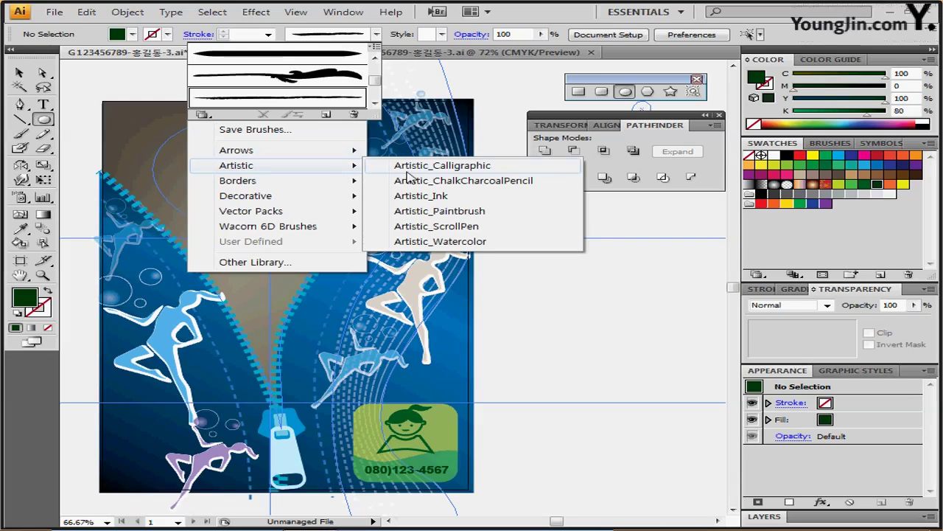
pyautogui.click(445, 189)
pyautogui.moveTo(578, 275)
pyautogui.mouseDown()
pyautogui.moveTo(535, 205)
pyautogui.moveTo(546, 231)
pyautogui.mouseUp()
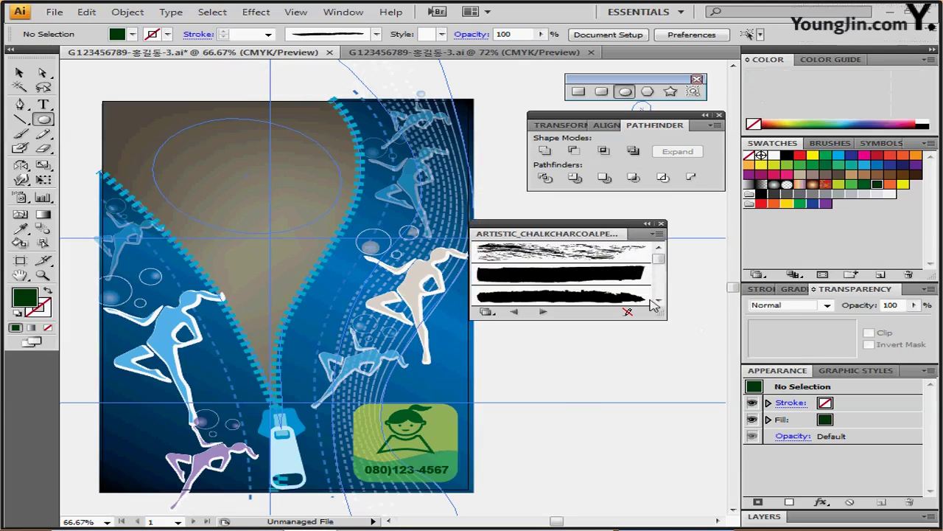
pyautogui.moveTo(663, 317); pyautogui.dragTo(662, 443)
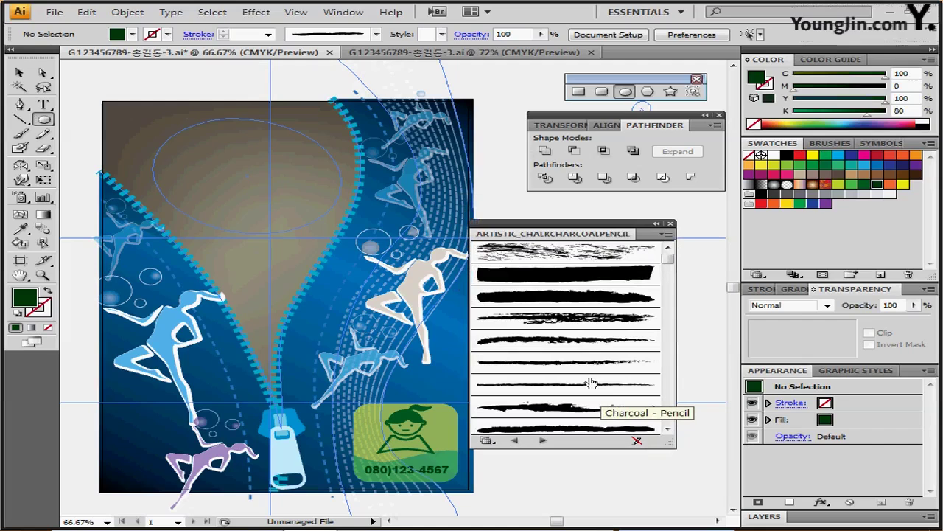
pyautogui.scroll(-3, 670, 295)
pyautogui.scroll(-5, 671, 293)
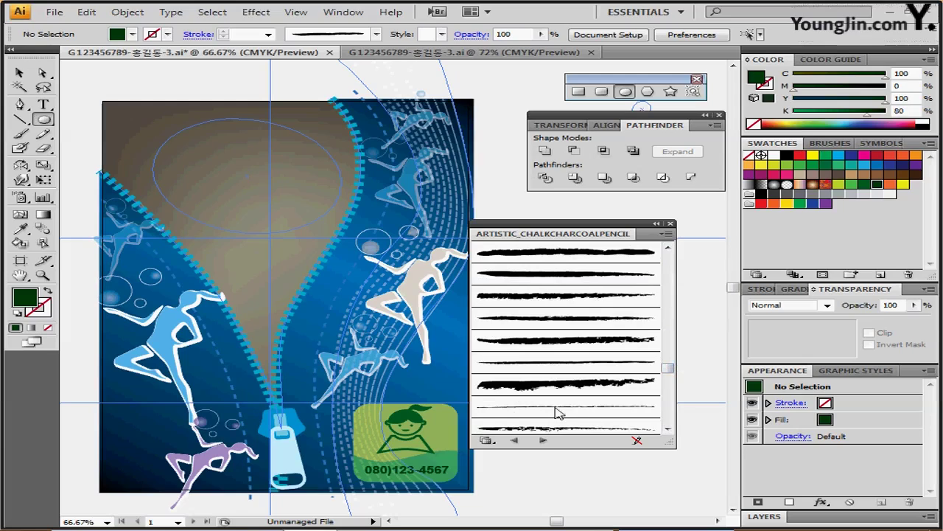
pyautogui.click(539, 363)
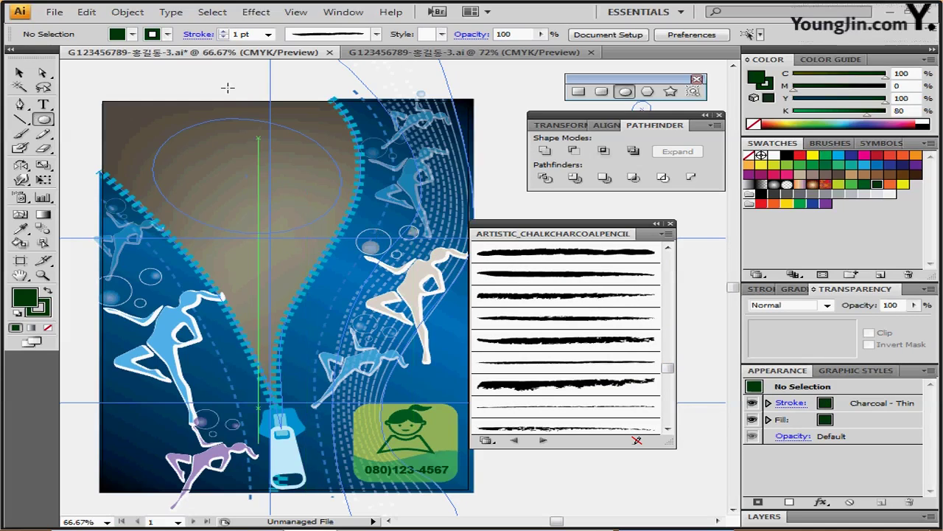
# - Set the fill to None and the stroke colour to orange (C 0, M 70, Y 90, K 0)
pyautogui.click(132, 34)
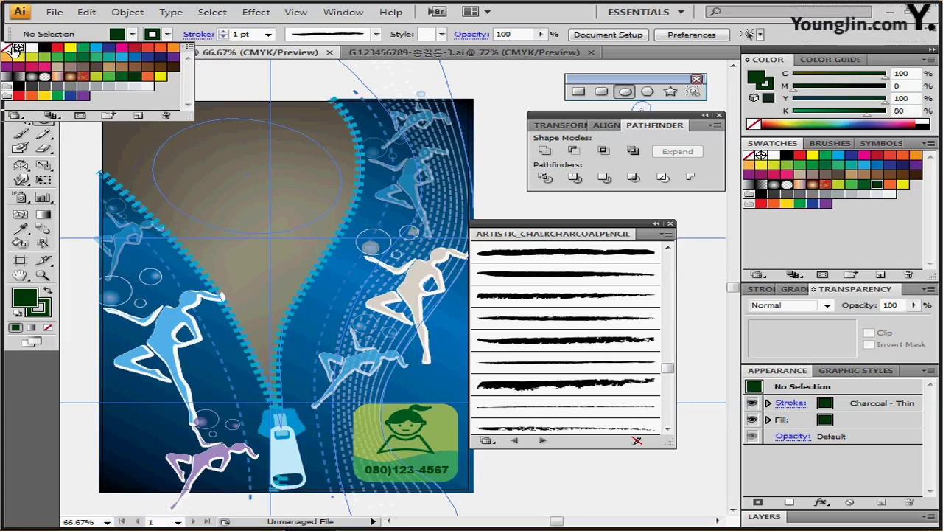
pyautogui.click(13, 50)
pyautogui.click(168, 36)
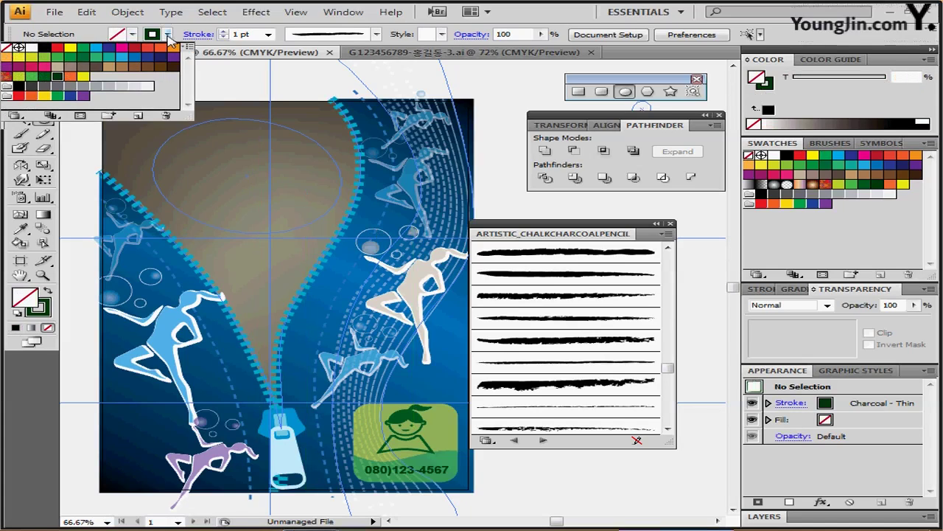
pyautogui.click(766, 90)
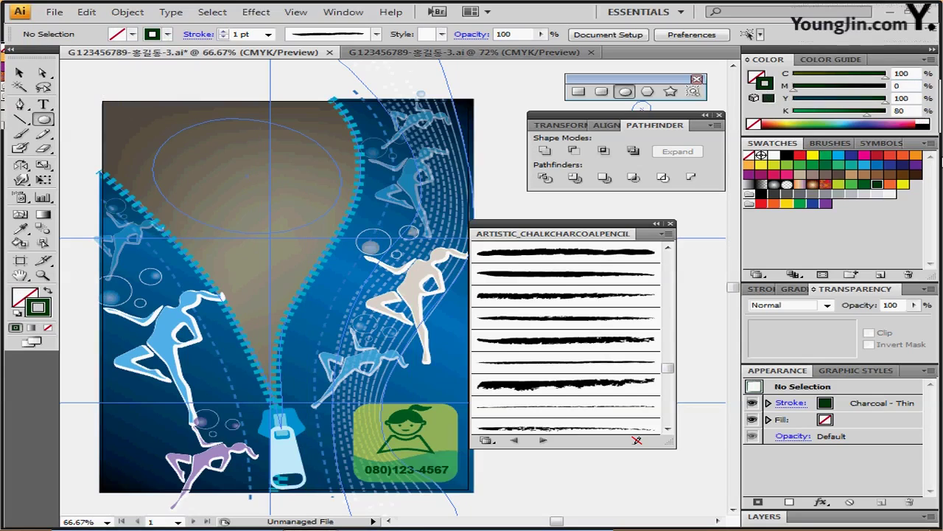
pyautogui.click(891, 184)
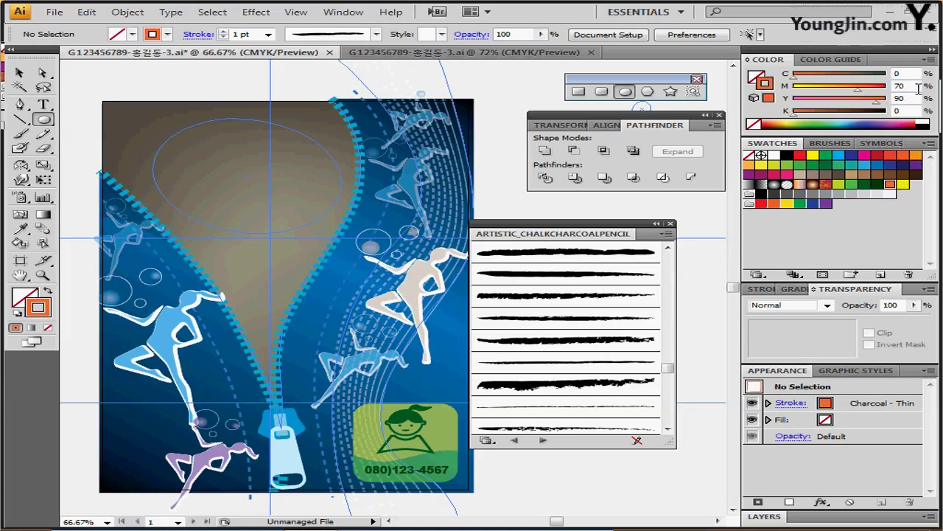
pyautogui.click(912, 86)
# - Set the stroke weight to 5 pt and draw a wide ellipse over the elliptical guide in the zipper's brown opening
pyautogui.click(223, 31)
pyautogui.click(223, 30)
pyautogui.click(223, 31)
pyautogui.click(223, 31)
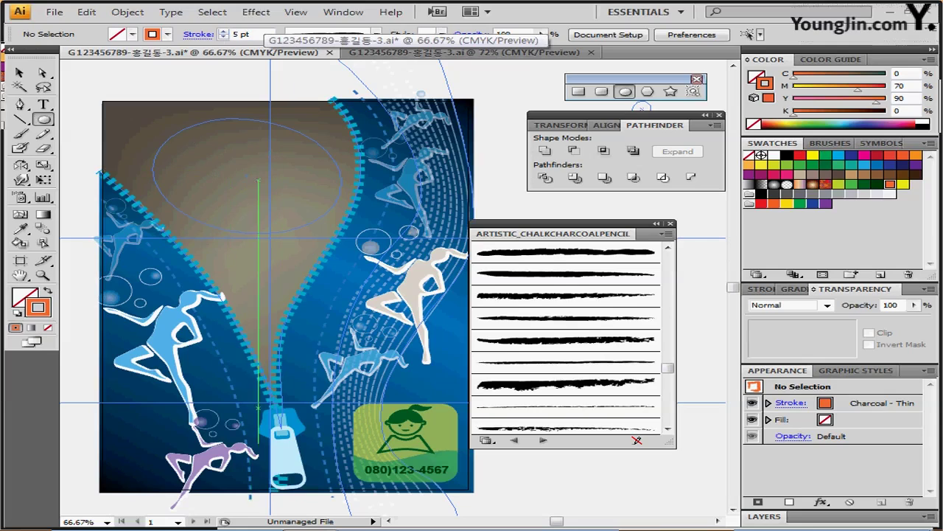
pyautogui.moveTo(214, 146)
pyautogui.mouseDown()
pyautogui.moveTo(302, 216)
pyautogui.moveTo(360, 303)
pyautogui.moveTo(346, 240)
pyautogui.moveTo(357, 237)
pyautogui.mouseUp()
pyautogui.press('v')
pyautogui.click(257, 243)
pyautogui.moveTo(257, 242); pyautogui.dragTo(306, 236)
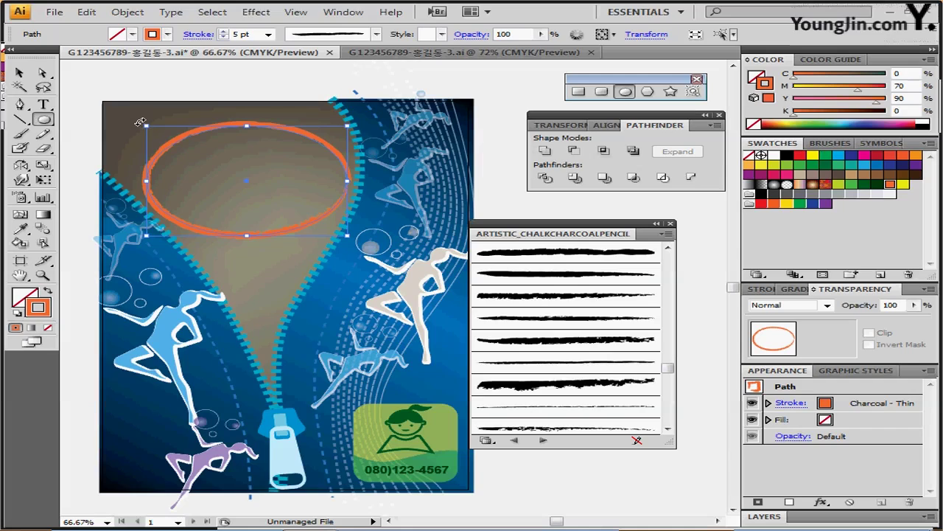
# - Rotate the orange ellipse slightly clockwise so it tilts down to the right within the zipper opening
pyautogui.moveTo(140, 122); pyautogui.dragTo(188, 131)
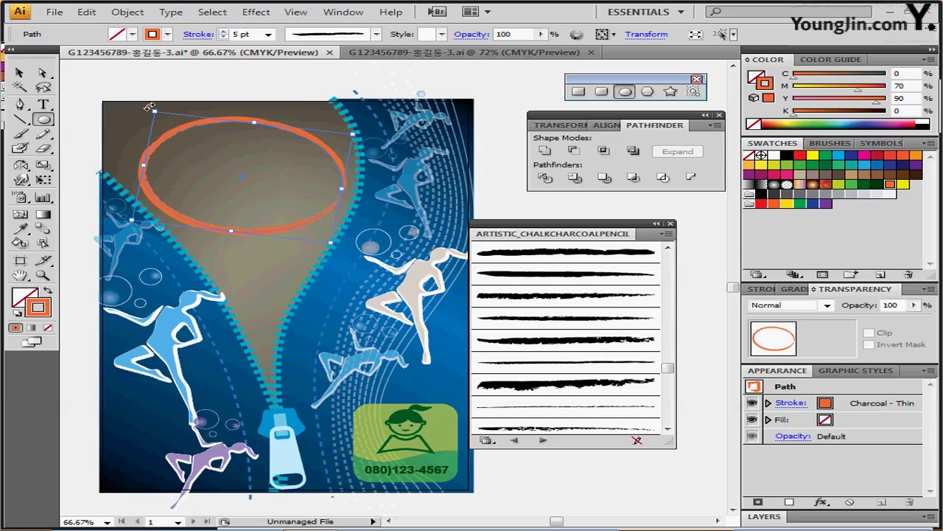
pyautogui.moveTo(150, 108); pyautogui.dragTo(207, 118)
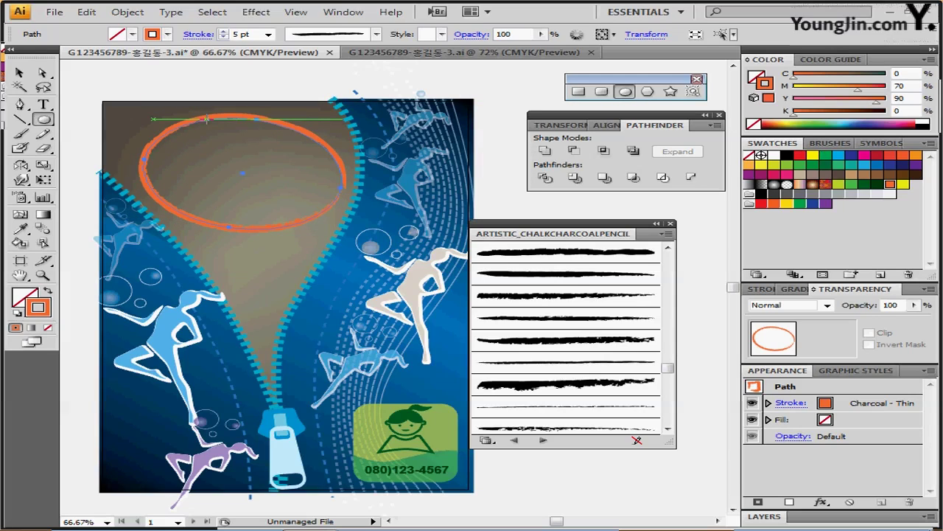
pyautogui.moveTo(207, 118); pyautogui.dragTo(208, 119)
# - Make a reflected copy of the orange ellipse across the vertical axis
pyautogui.click(22, 166)
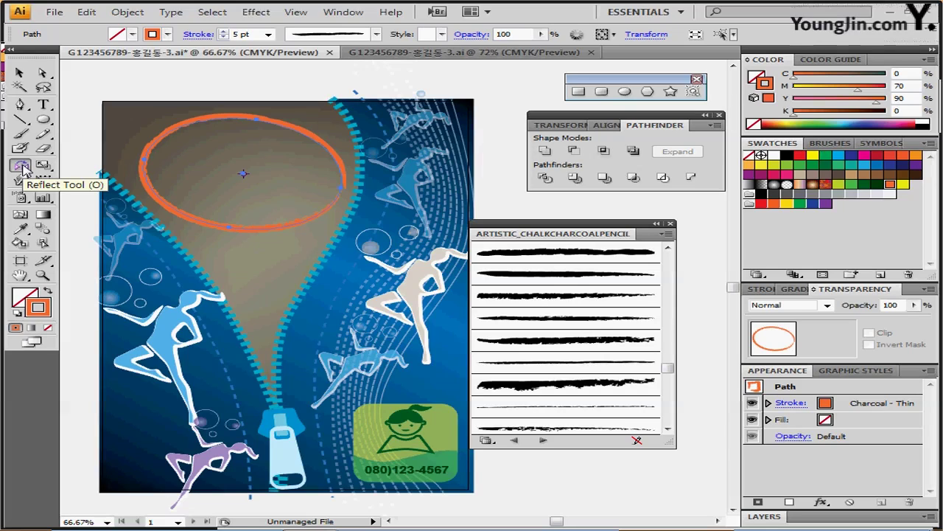
pyautogui.doubleClick(24, 168)
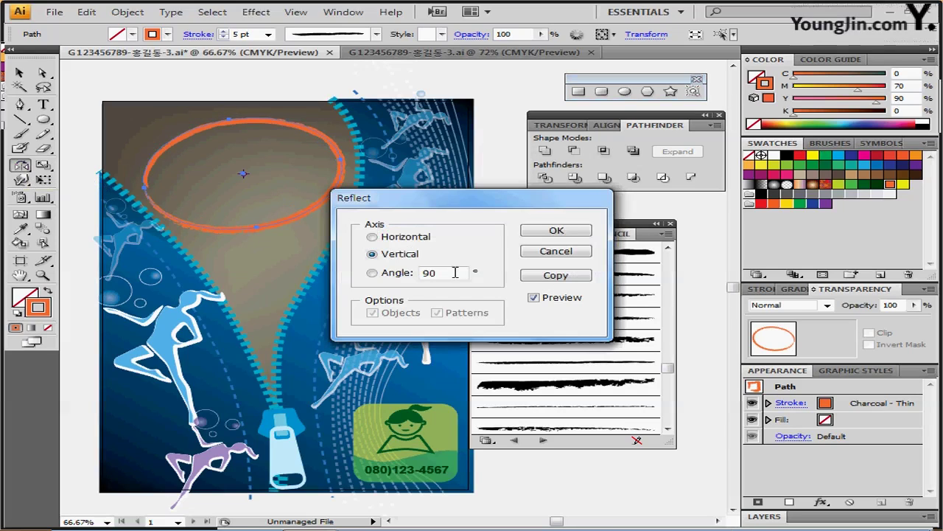
pyautogui.click(558, 277)
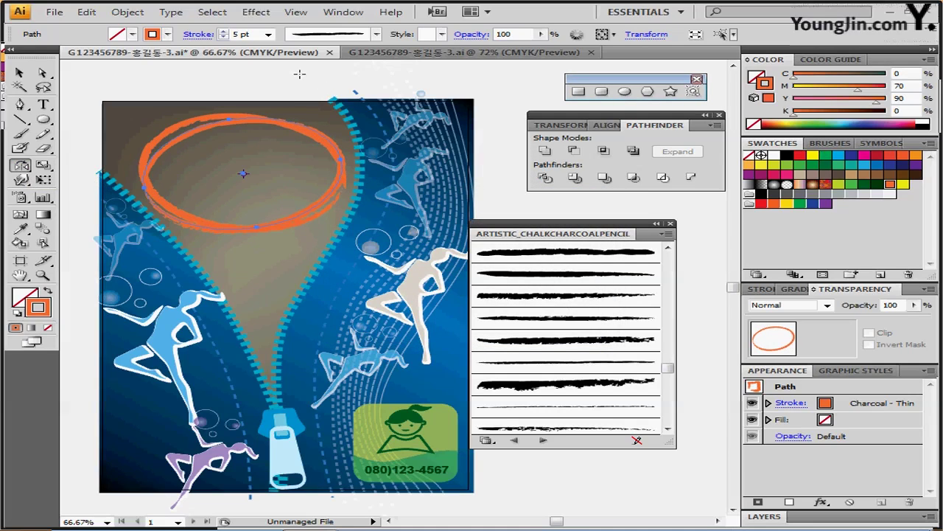
# - Give the reflected ellipse a 3 pt yellow stroke (C 10, M 0, Y 100, K 0) at 60% opacity, and deselect it
pyautogui.click(223, 37)
pyautogui.click(224, 37)
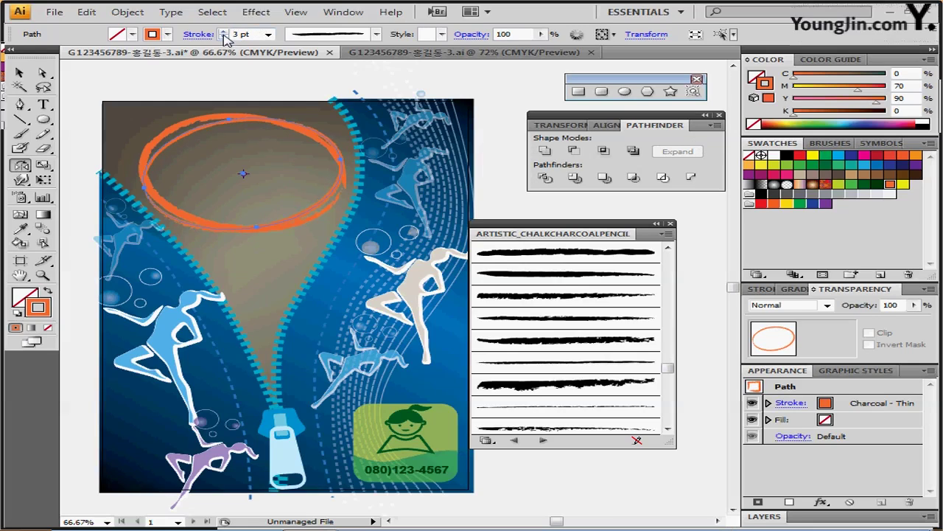
pyautogui.click(903, 184)
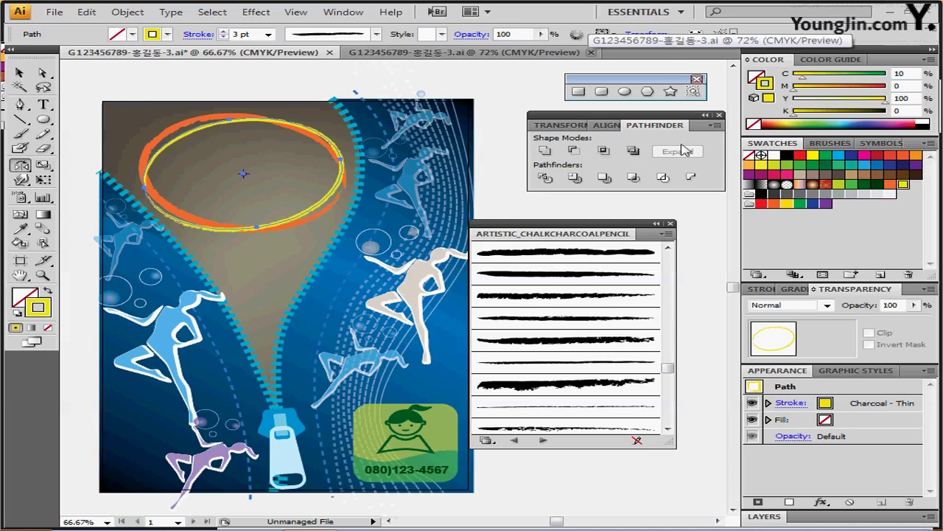
pyautogui.doubleClick(529, 34)
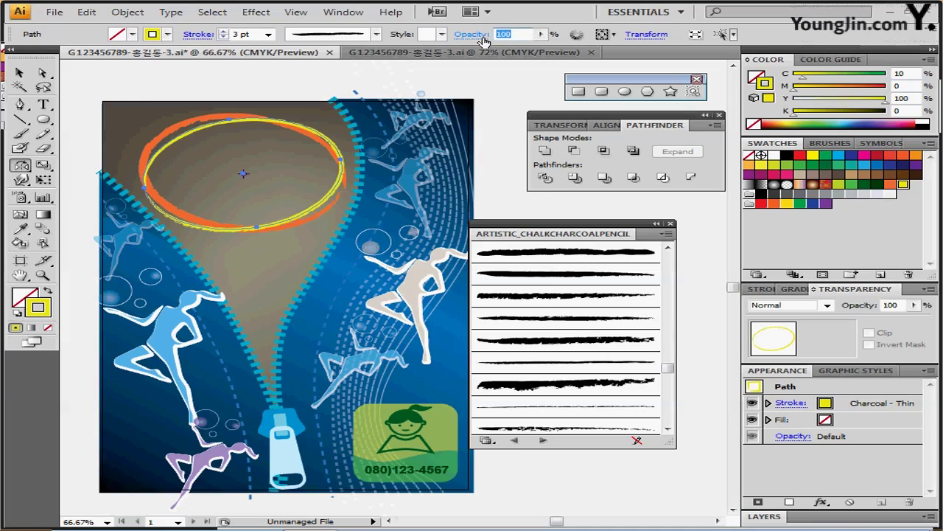
pyautogui.write('60')
pyautogui.press('Return')
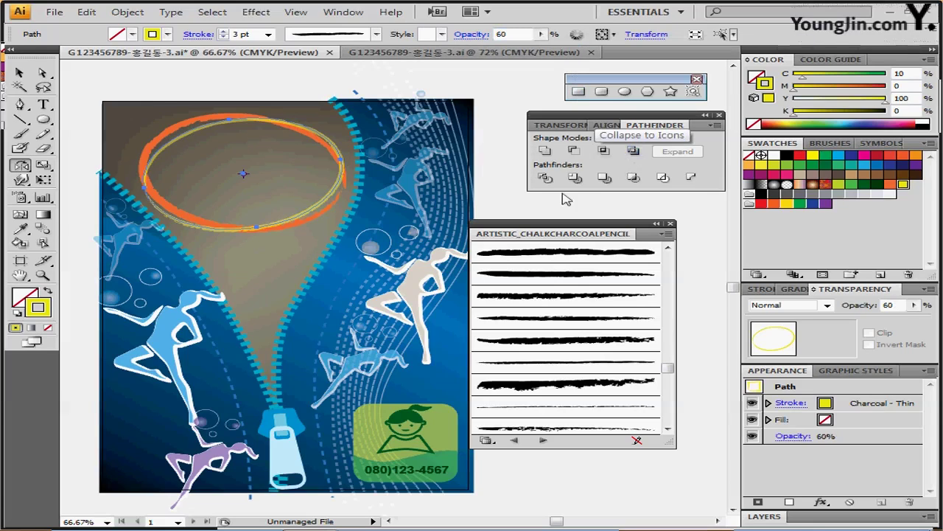
pyautogui.press('v')
pyautogui.click(497, 147)
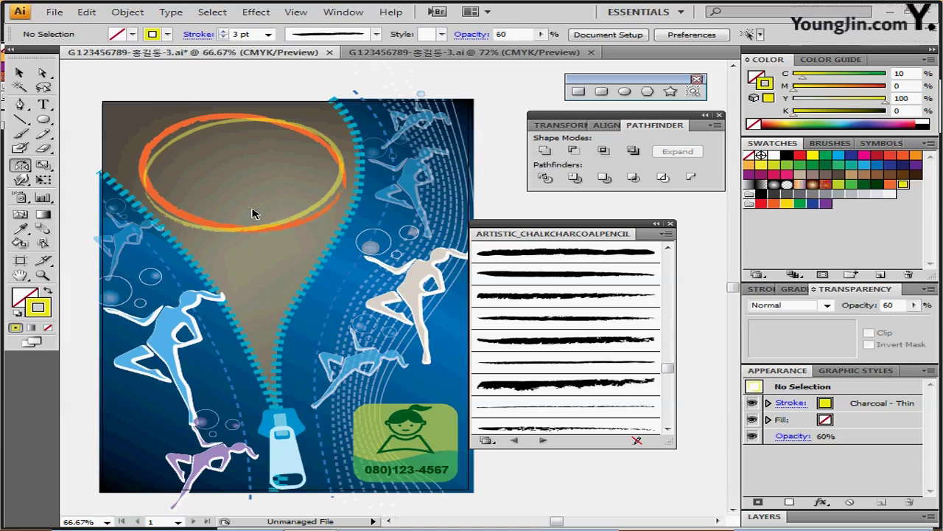
# - Paste the copied text lines OPEN SOON, TRAINING and FASHION inside the ellipses, and close the brush library
pyautogui.hotkey('ctrl', 'v')
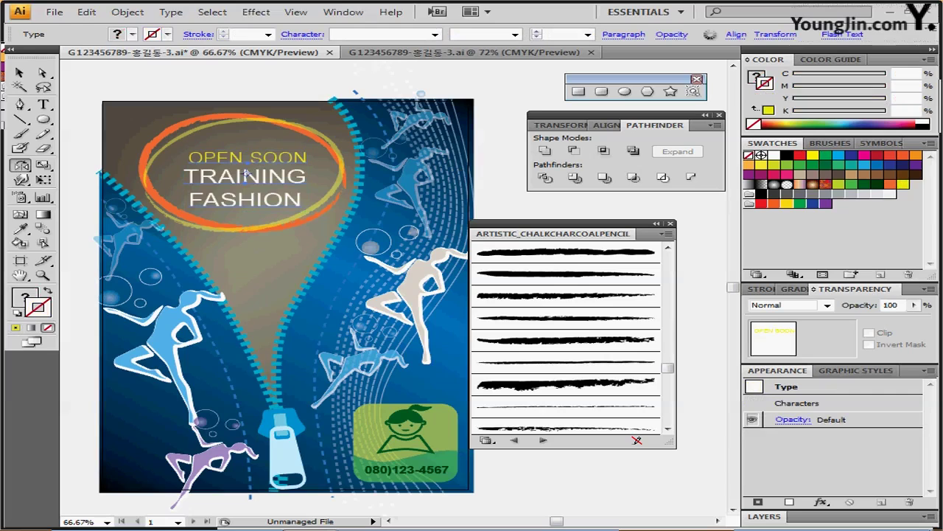
pyautogui.click(303, 201)
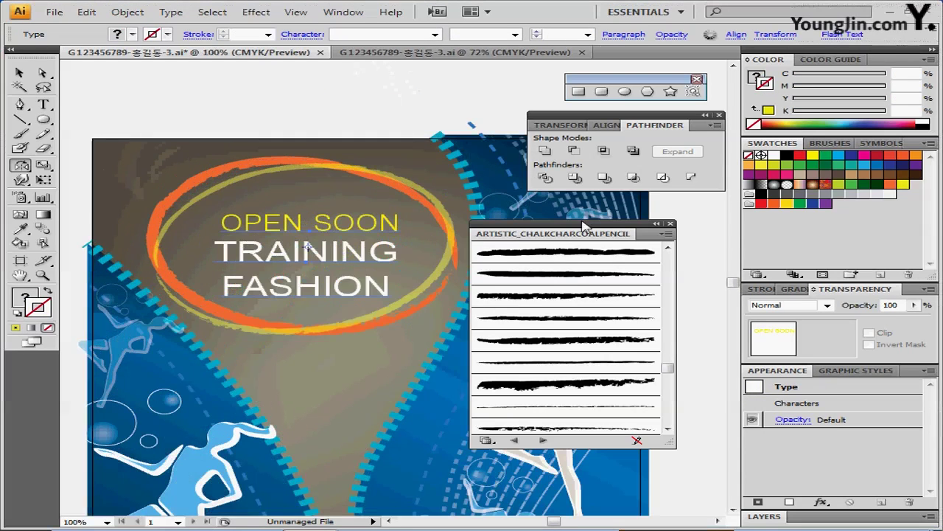
pyautogui.click(670, 223)
pyautogui.moveTo(345, 270); pyautogui.dragTo(312, 199)
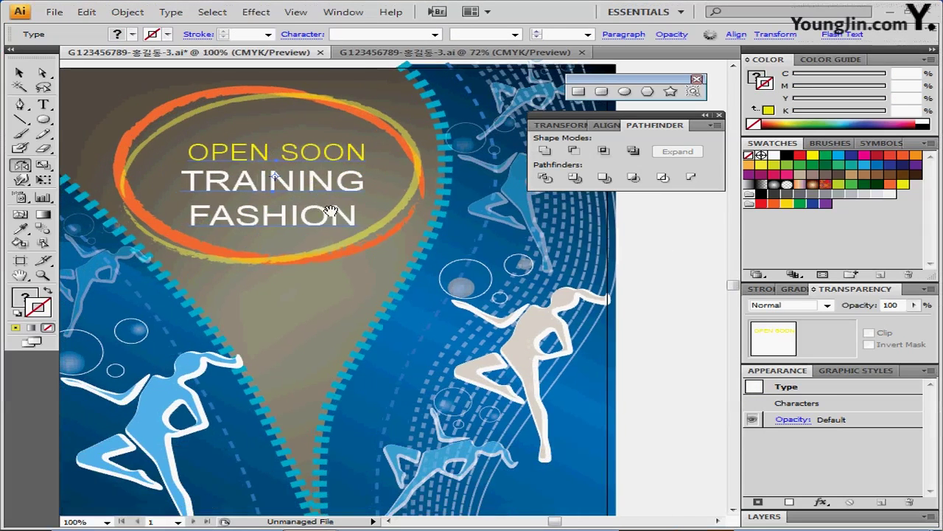
# - Examine the font, size and CMYK fill values of the OPEN SOON text inside the ellipses
pyautogui.press('t')
pyautogui.click(283, 155)
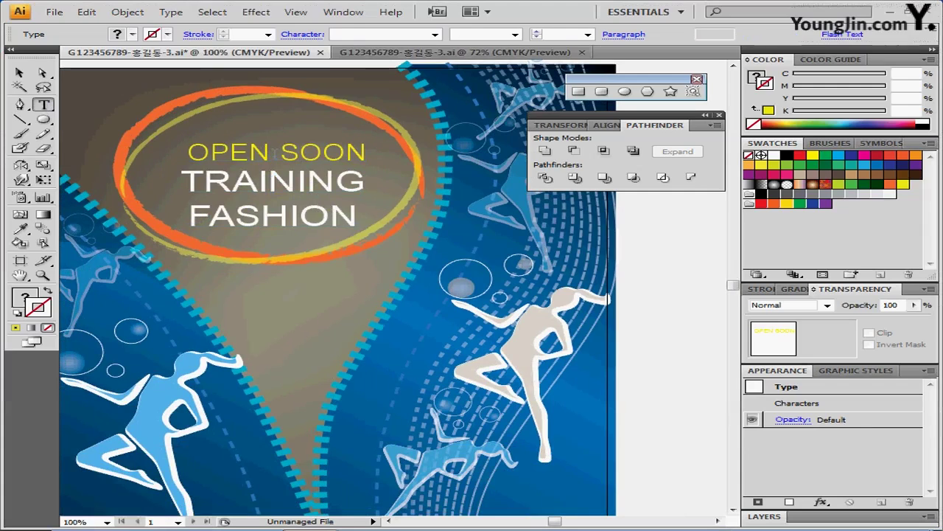
pyautogui.moveTo(187, 153); pyautogui.dragTo(375, 156)
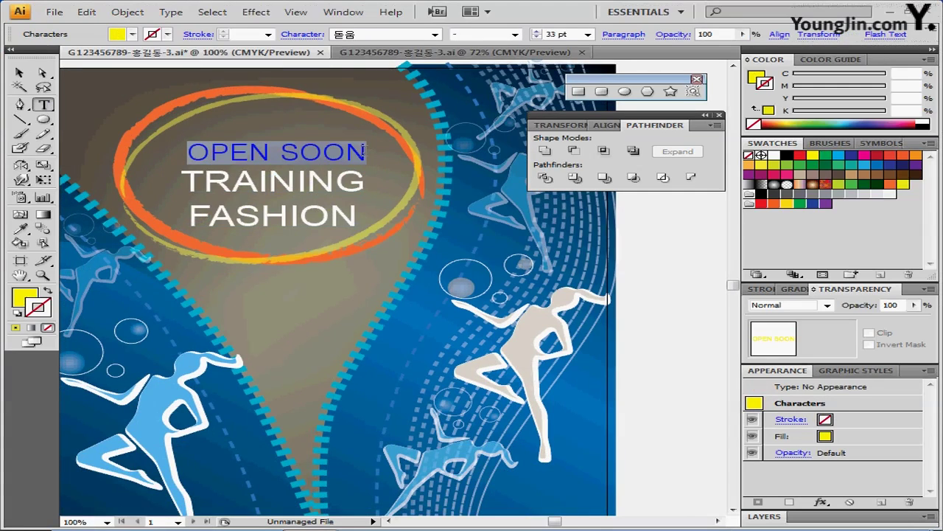
pyautogui.click(356, 34)
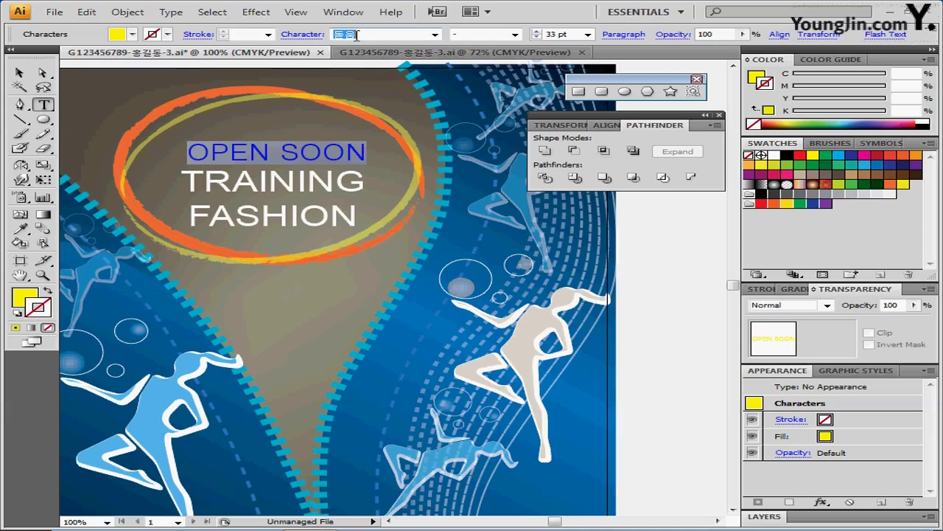
pyautogui.click(356, 35)
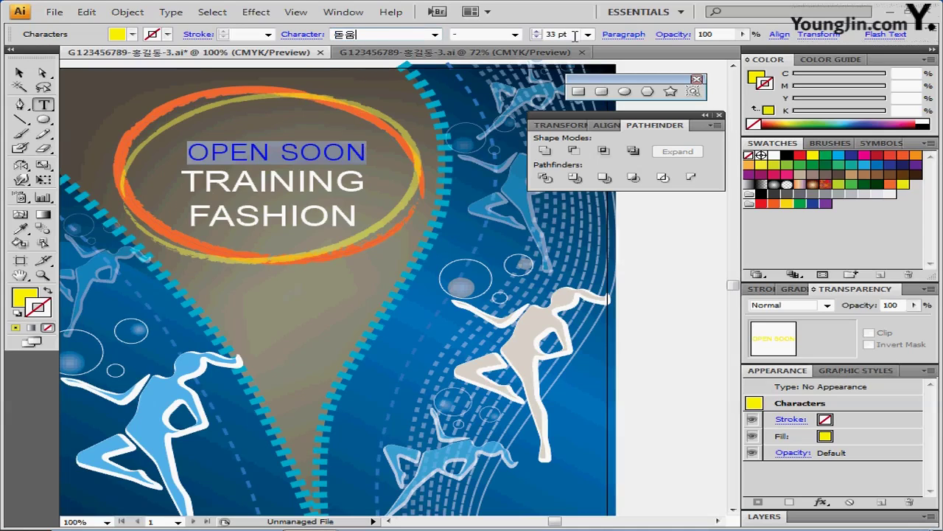
pyautogui.click(755, 78)
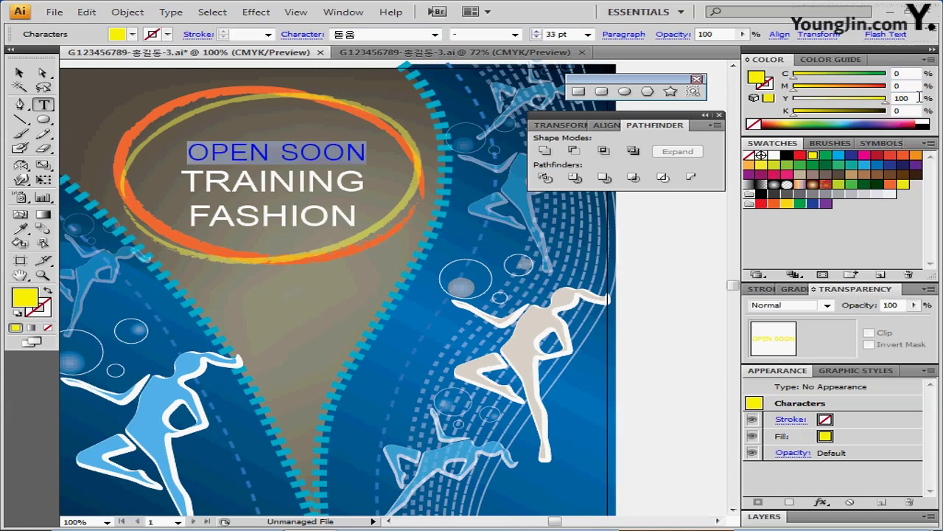
# - Examine the font, size, fill color and paragraph alignment of the TRAINING FASHION text
pyautogui.press('ctrl')
pyautogui.keyDown('ctrl'); pyautogui.click(214, 190); pyautogui.keyUp('ctrl')
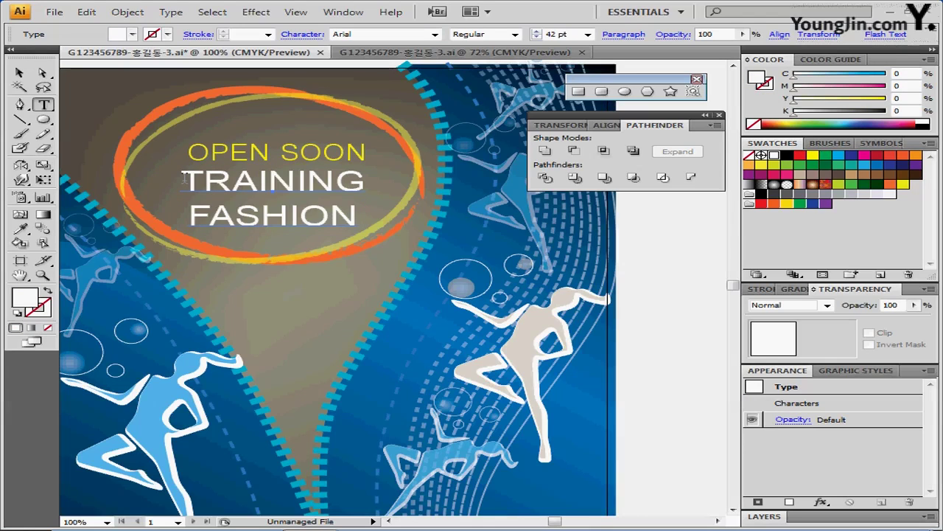
pyautogui.moveTo(184, 181); pyautogui.dragTo(358, 225)
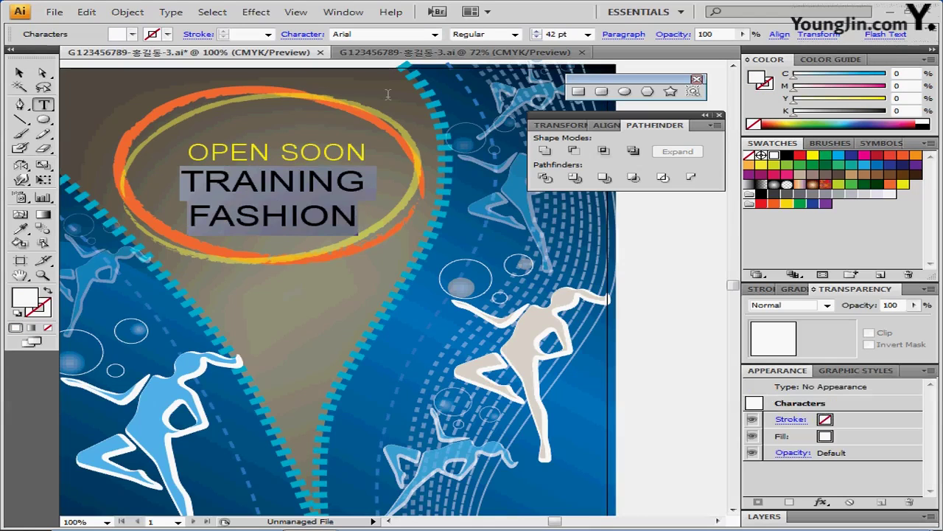
pyautogui.click(366, 35)
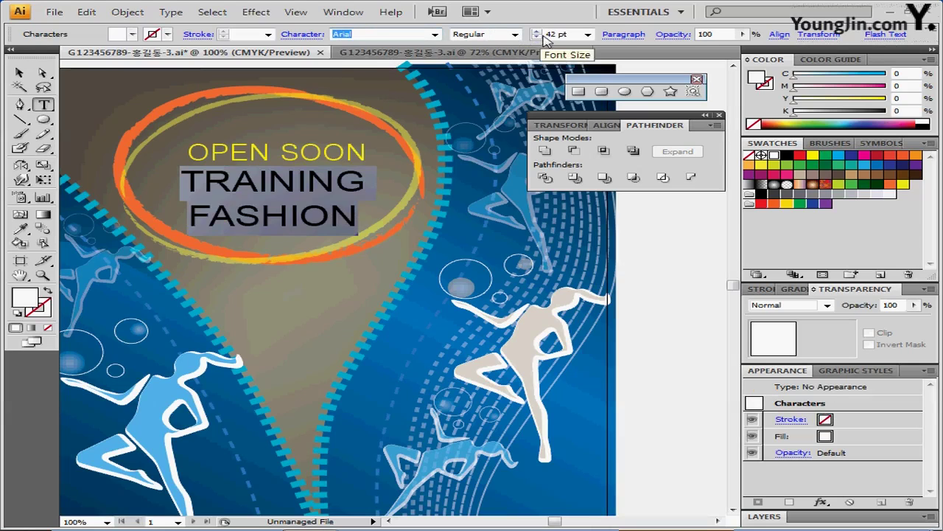
pyautogui.click(568, 33)
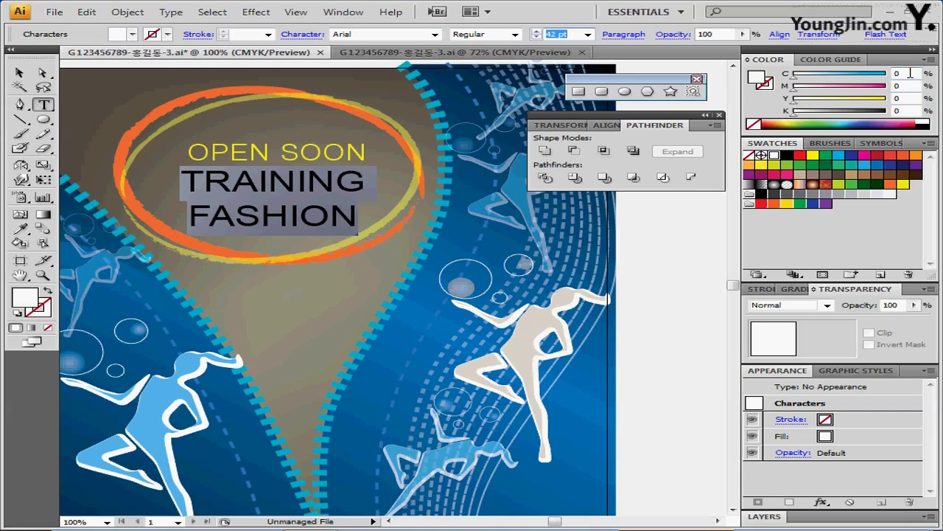
pyautogui.click(623, 34)
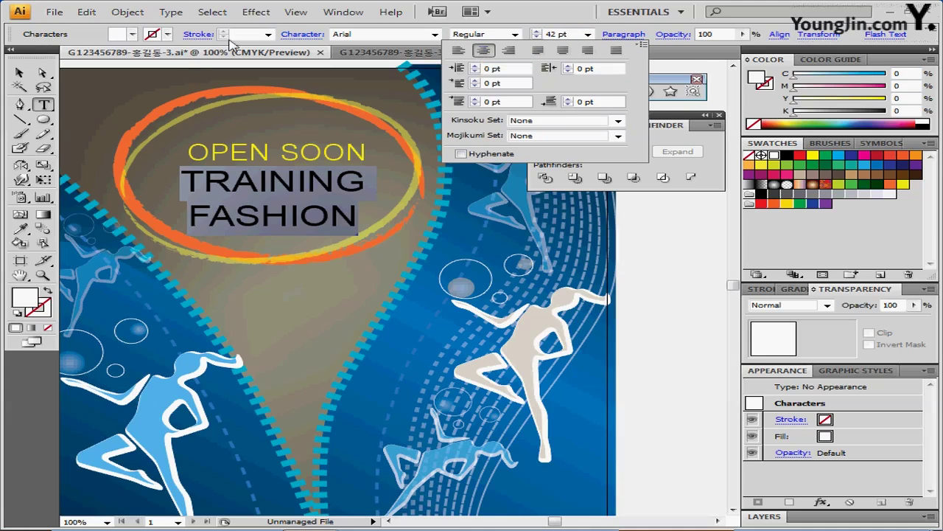
pyautogui.click(130, 12)
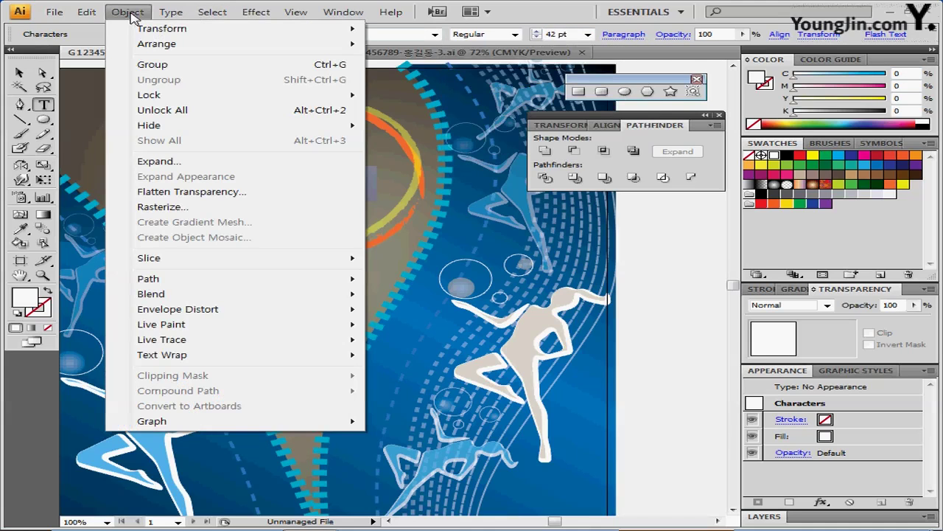
pyautogui.click(140, 13)
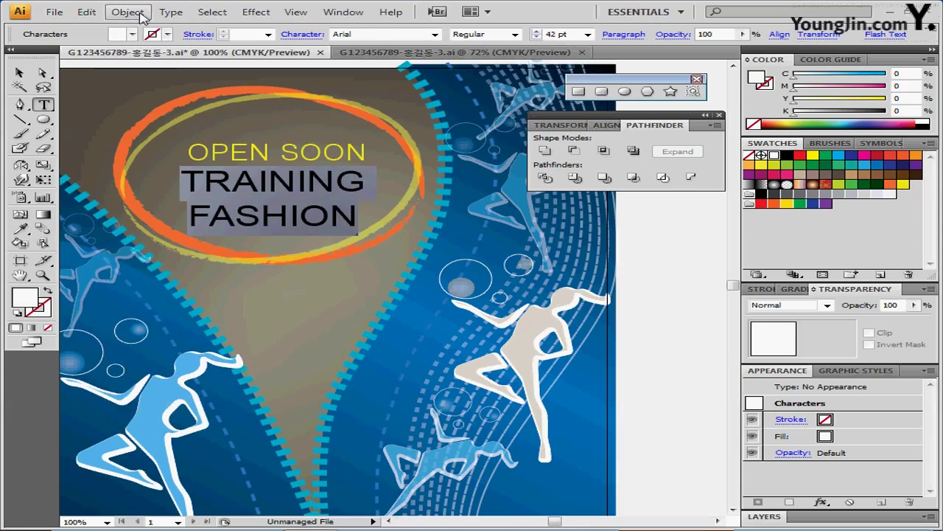
pyautogui.click(140, 13)
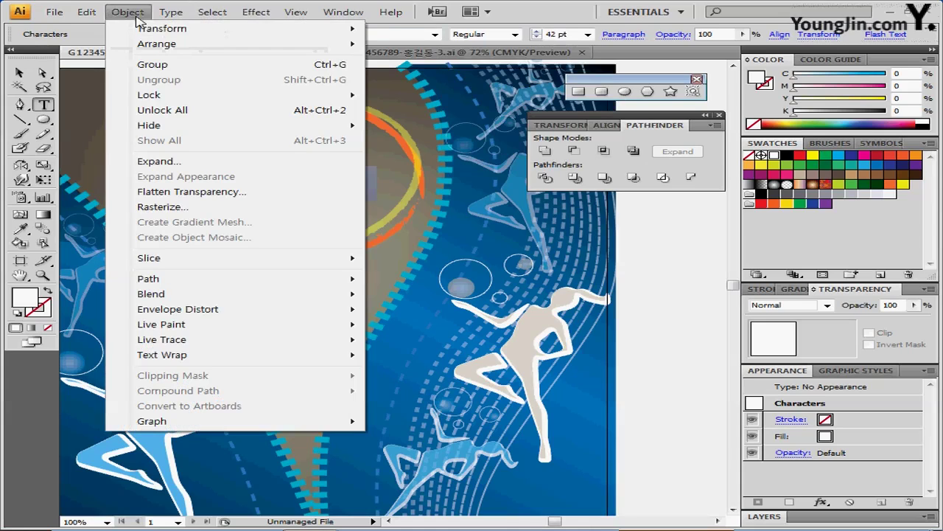
pyautogui.moveTo(229, 316)
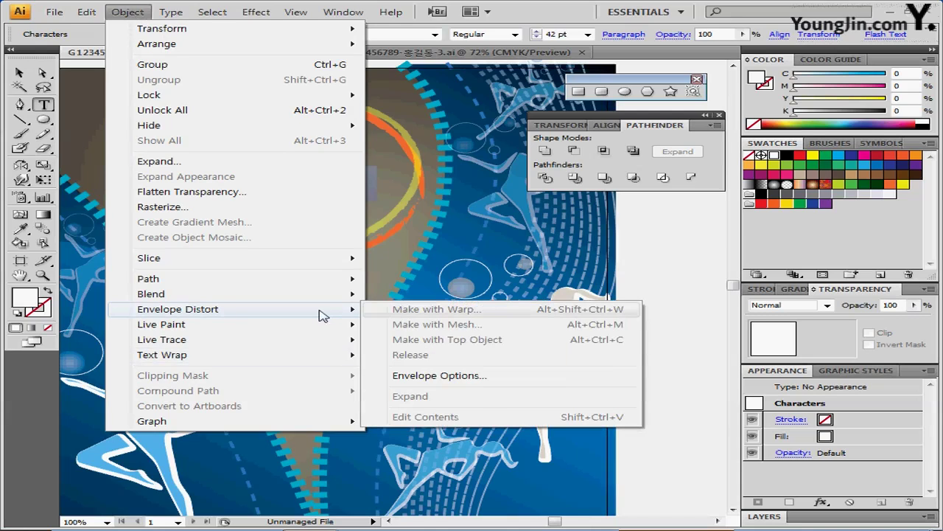
pyautogui.press('Escape')
pyautogui.hotkey('ctrl', 'z')
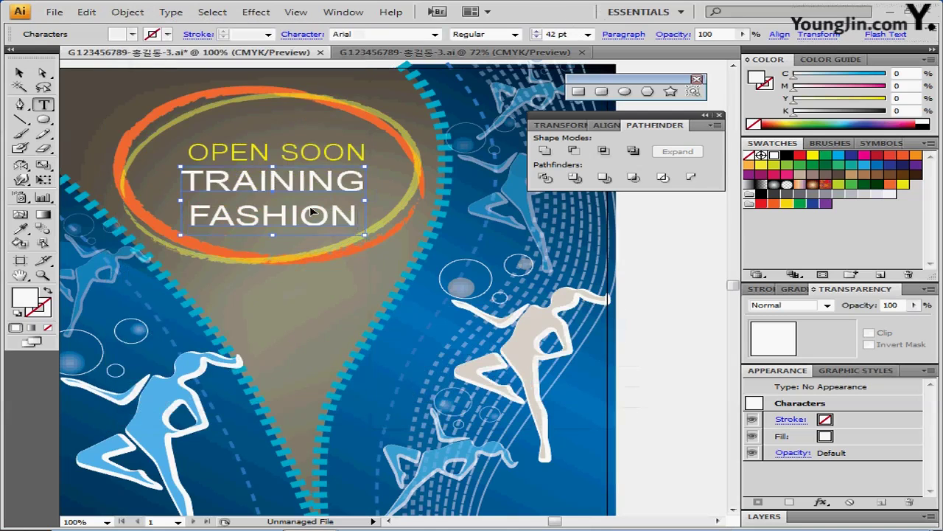
# - Warp the TRAINING FASHION text object with a horizontal Bulge envelope at -20% bend
pyautogui.press('Escape')
pyautogui.click(127, 12)
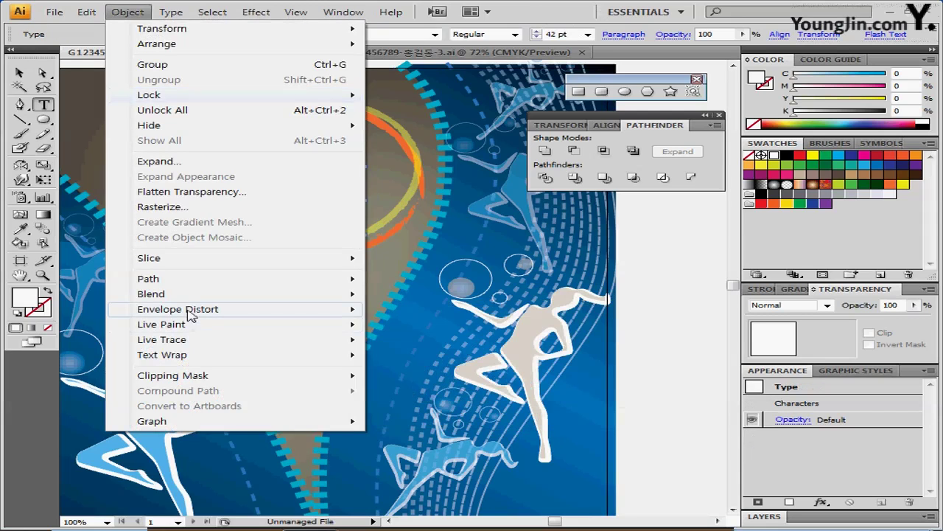
pyautogui.moveTo(192, 313)
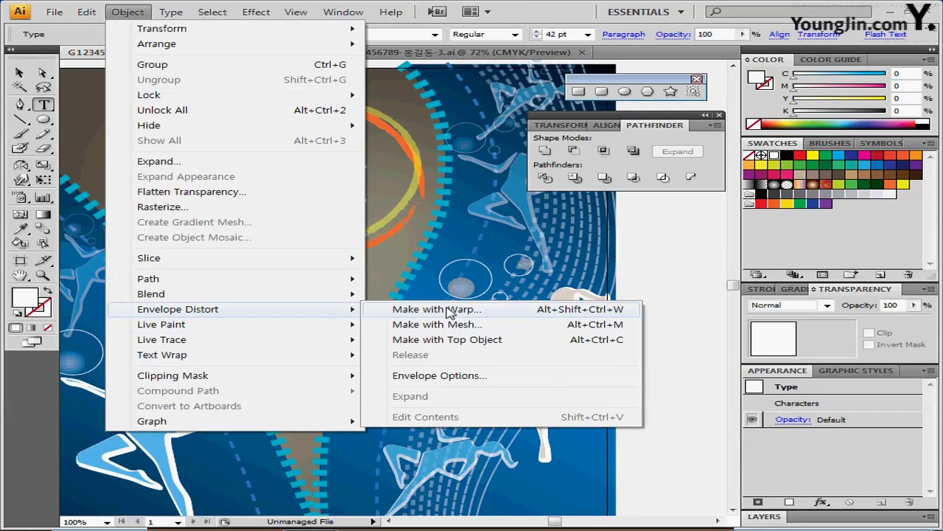
pyautogui.click(449, 313)
pyautogui.click(570, 246)
pyautogui.moveTo(457, 183); pyautogui.dragTo(530, 166)
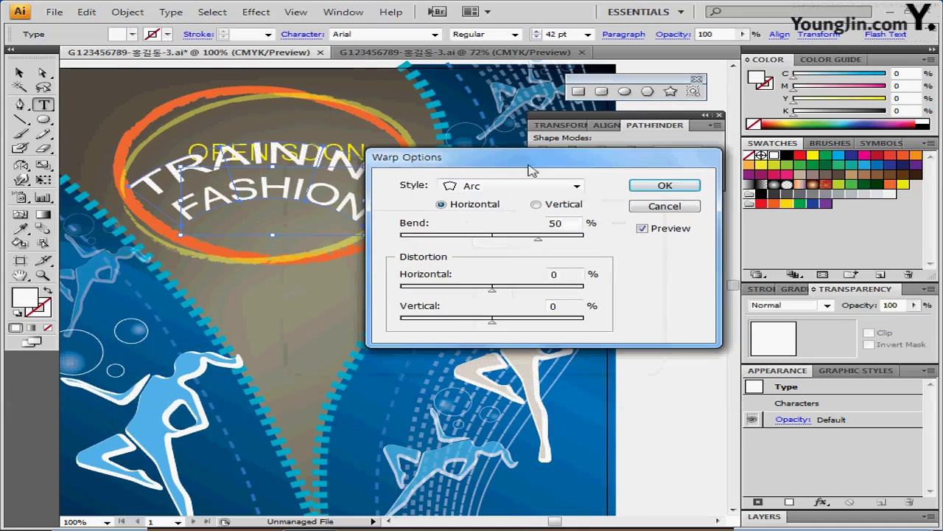
pyautogui.click(498, 193)
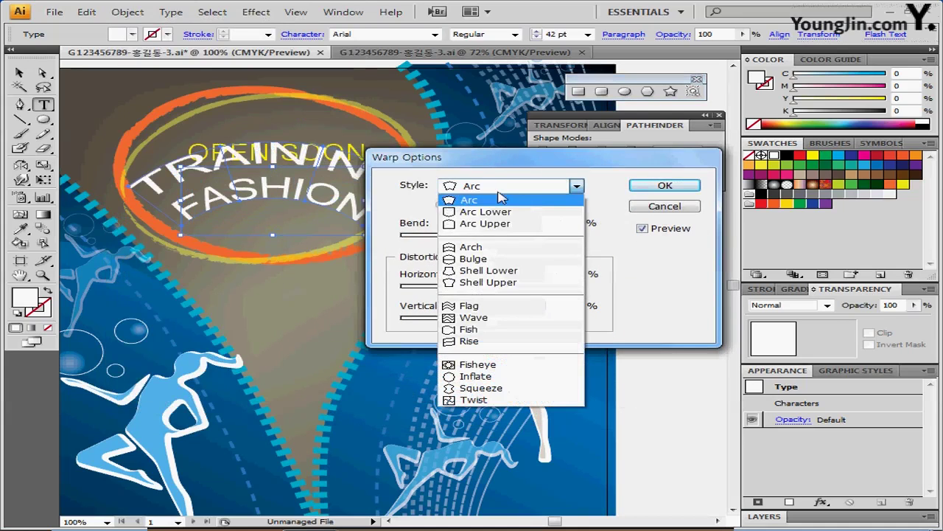
pyautogui.click(508, 260)
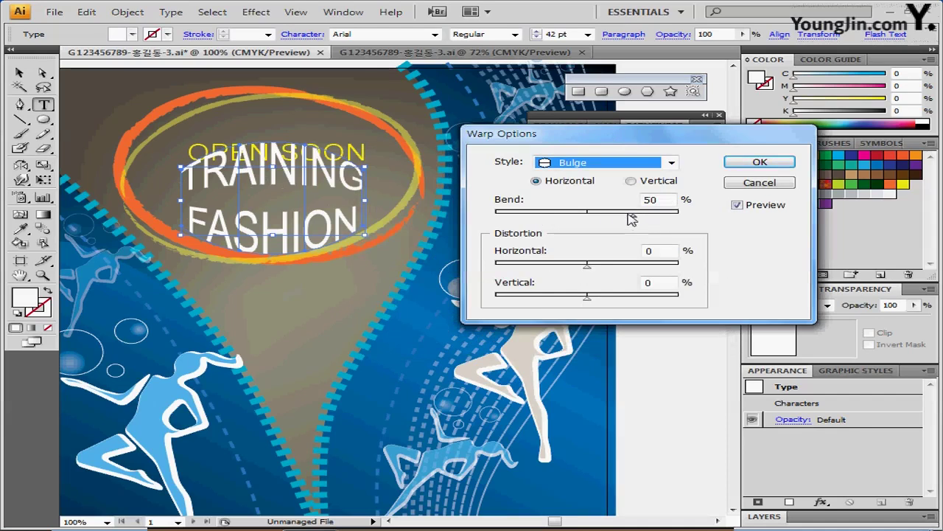
pyautogui.doubleClick(665, 199)
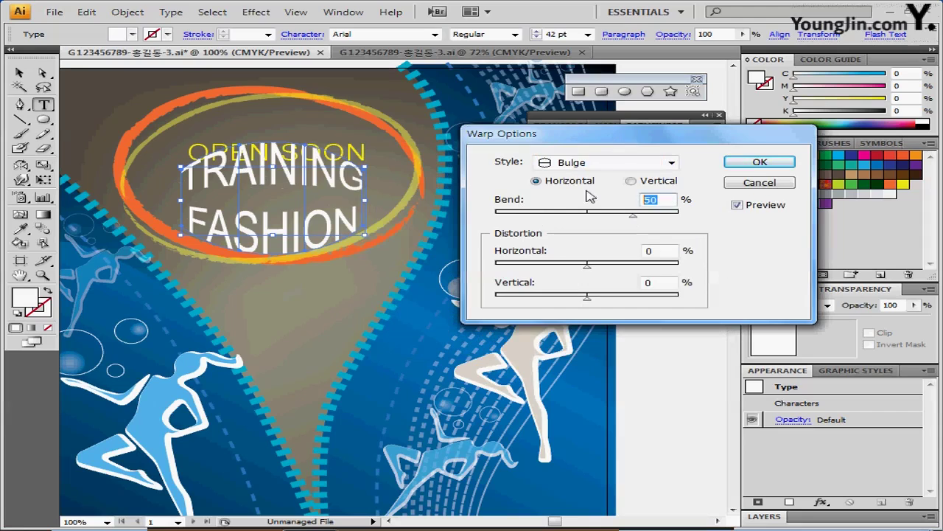
pyautogui.write('-20')
pyautogui.click(778, 250)
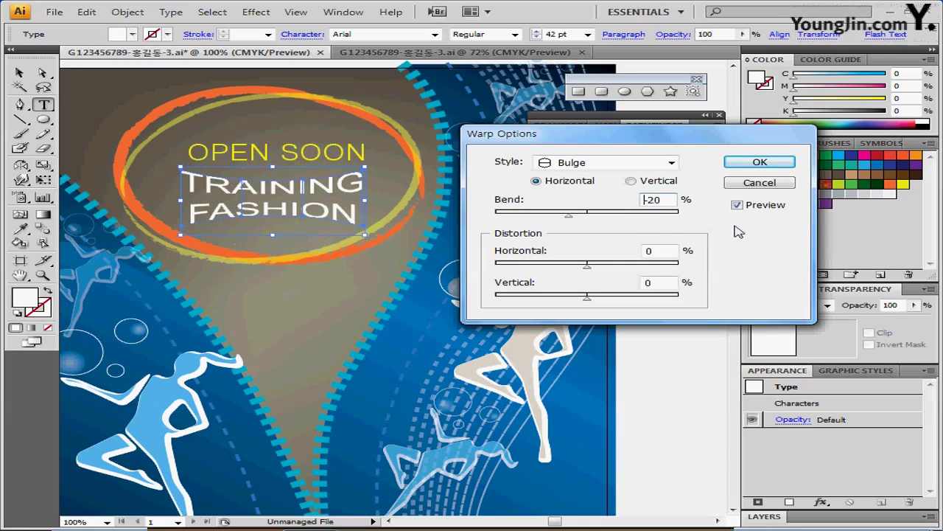
pyautogui.click(761, 165)
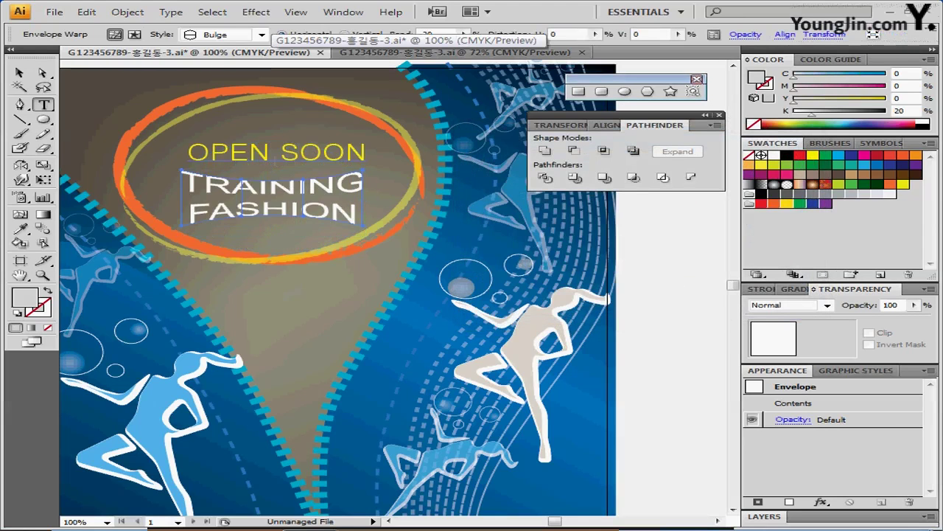
# - Warp the OPEN SOON text with a horizontal Arc Lower envelope at 20% bend
pyautogui.click(251, 154)
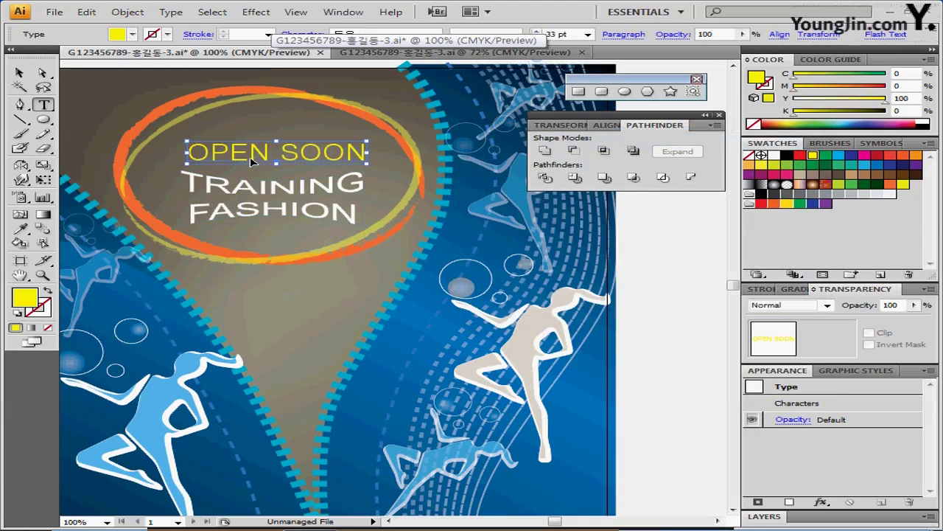
pyautogui.click(129, 12)
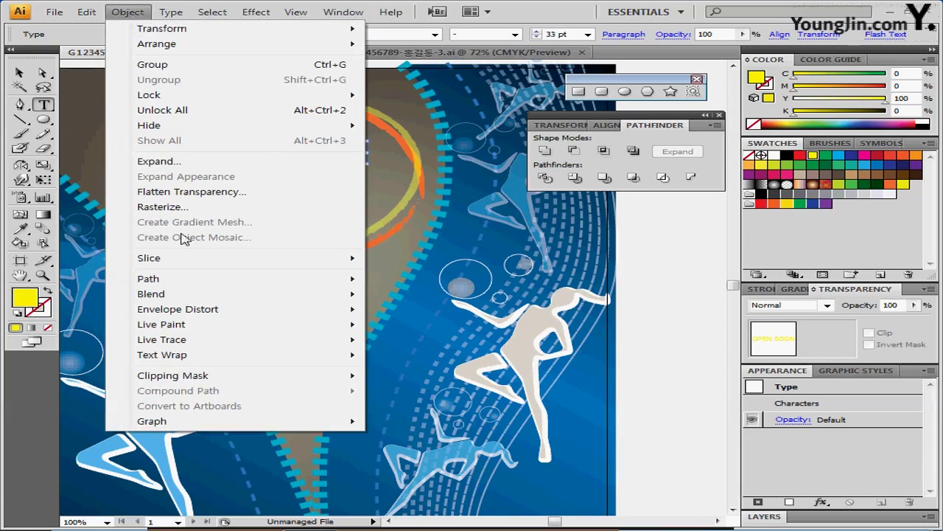
pyautogui.moveTo(198, 313)
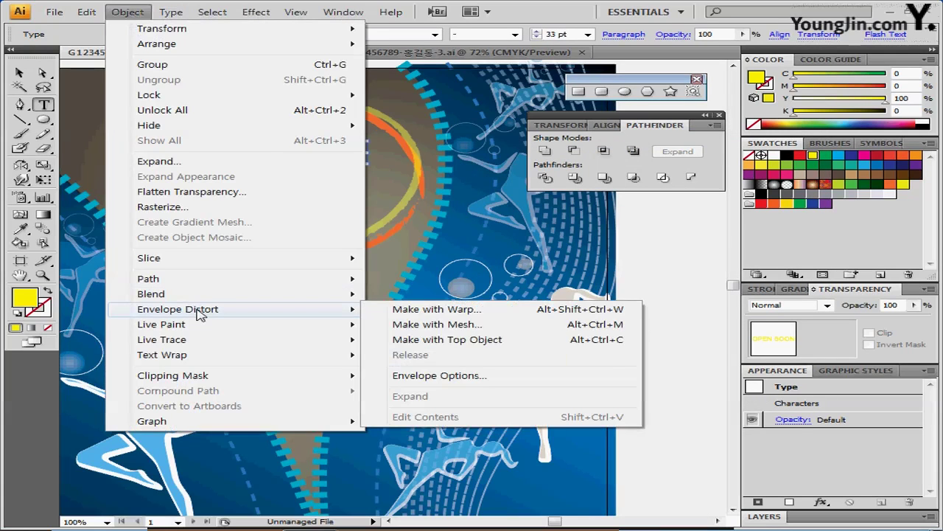
pyautogui.click(447, 315)
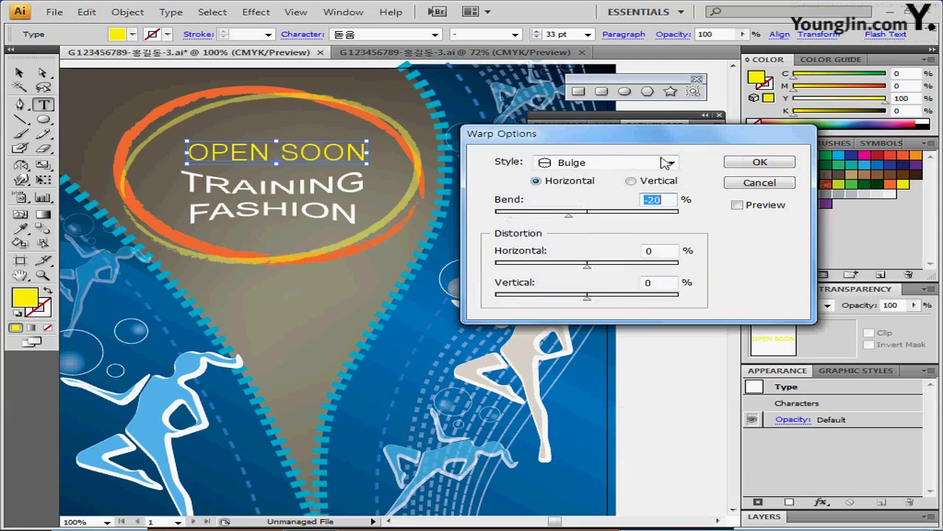
pyautogui.click(737, 205)
pyautogui.click(598, 166)
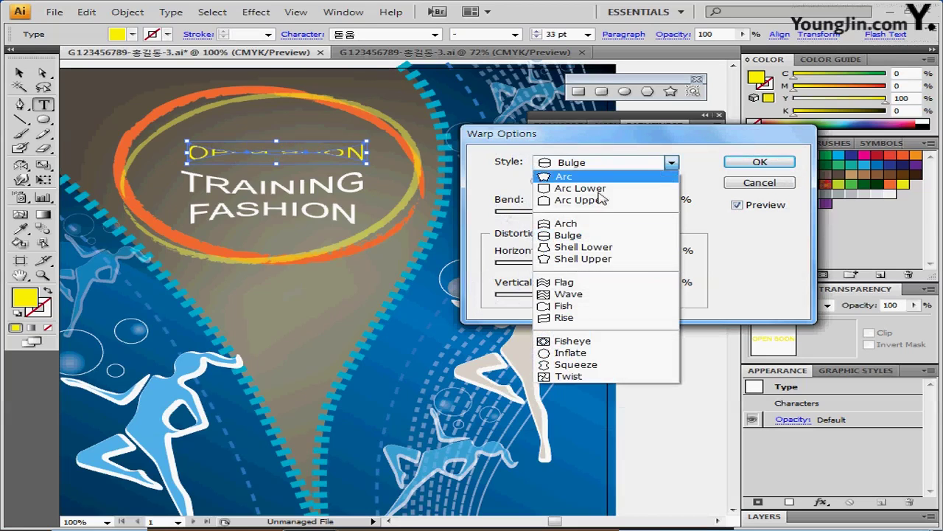
pyautogui.click(599, 190)
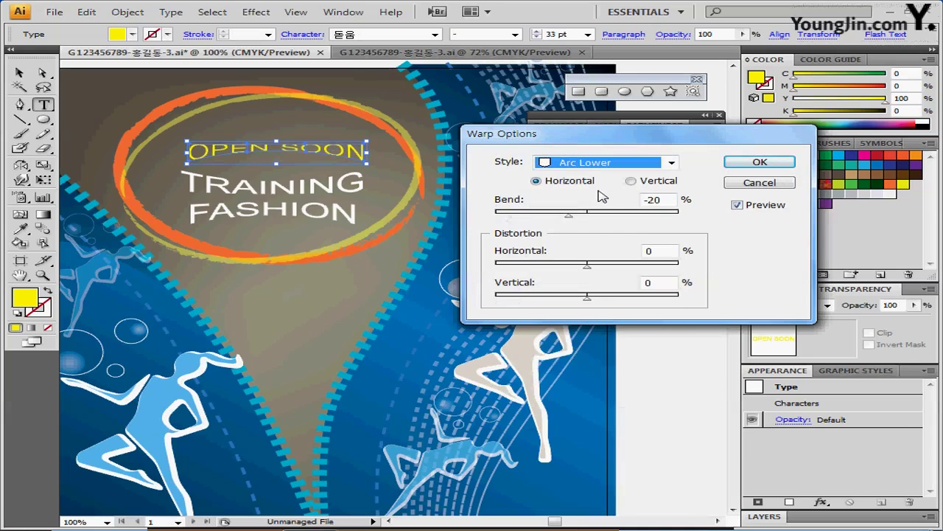
pyautogui.moveTo(652, 203); pyautogui.dragTo(635, 201)
pyautogui.press('BackSpace')
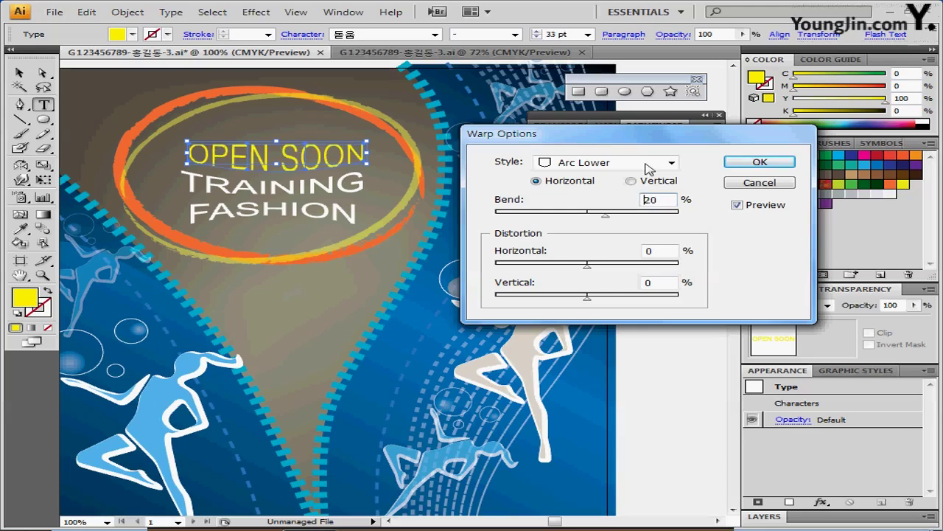
pyautogui.moveTo(641, 136); pyautogui.dragTo(643, 123)
pyautogui.click(762, 148)
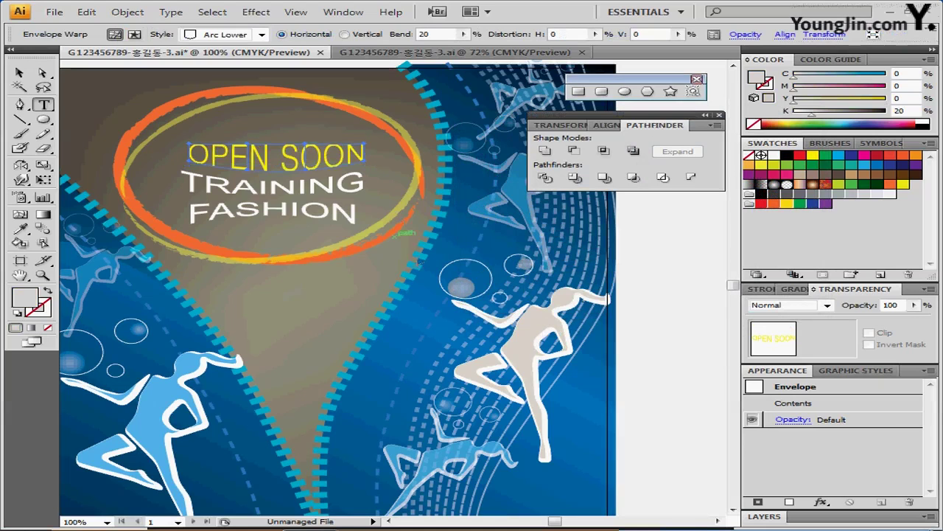
# - Deselect the warped text and review the complete poster on the artboard
pyautogui.keyDown('ctrl'); pyautogui.keyDown('alt'); pyautogui.click(345, 312); pyautogui.keyUp('alt'); pyautogui.keyUp('ctrl')
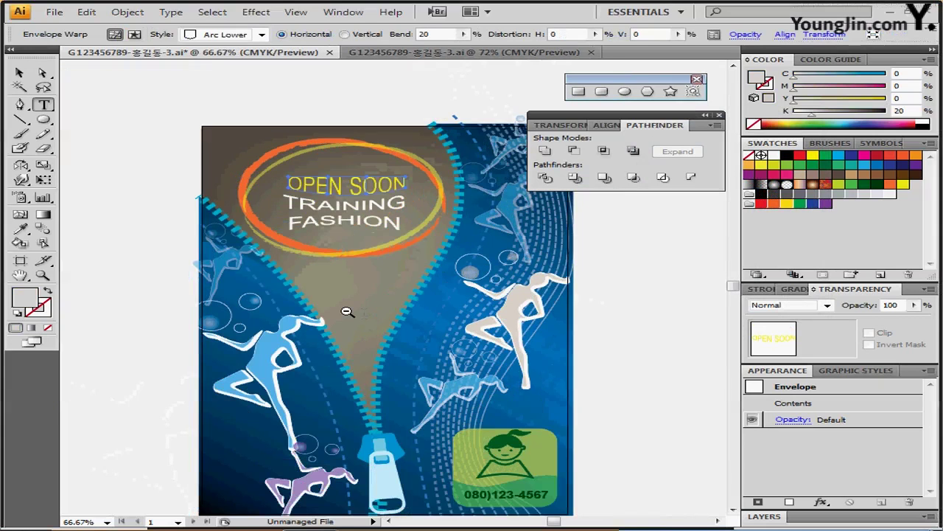
pyautogui.moveTo(383, 305); pyautogui.dragTo(260, 254)
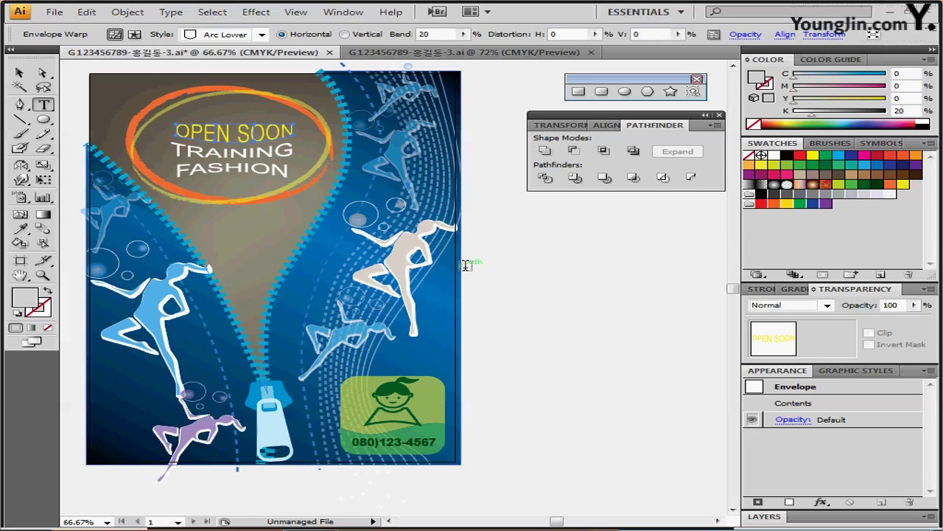
pyautogui.press('ctrl')
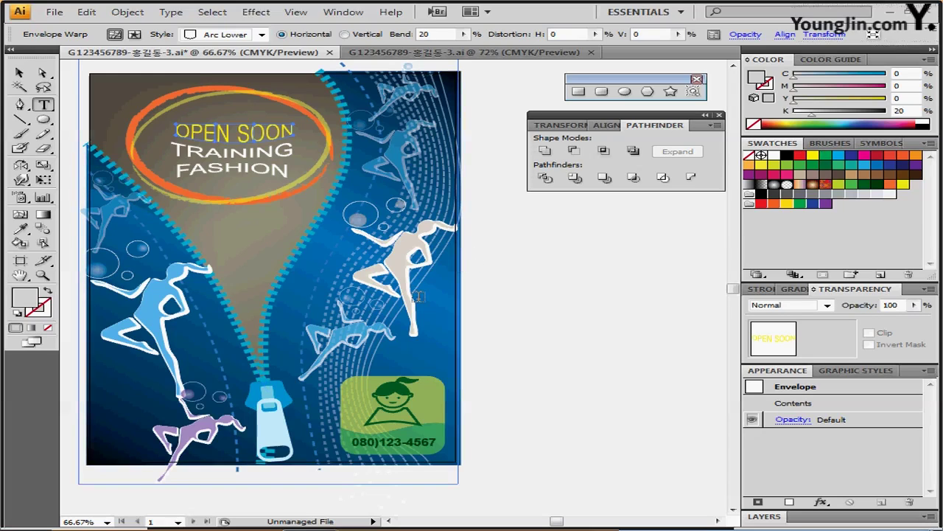
pyautogui.keyDown('ctrl'); pyautogui.click(335, 295); pyautogui.keyUp('ctrl')
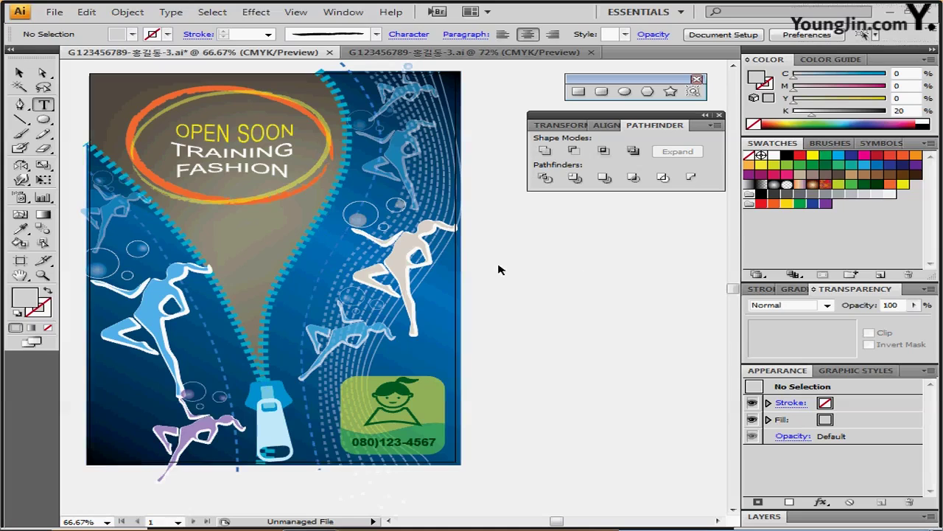
# - Unlock all locked objects in the poster and clear the selection
pyautogui.click(129, 13)
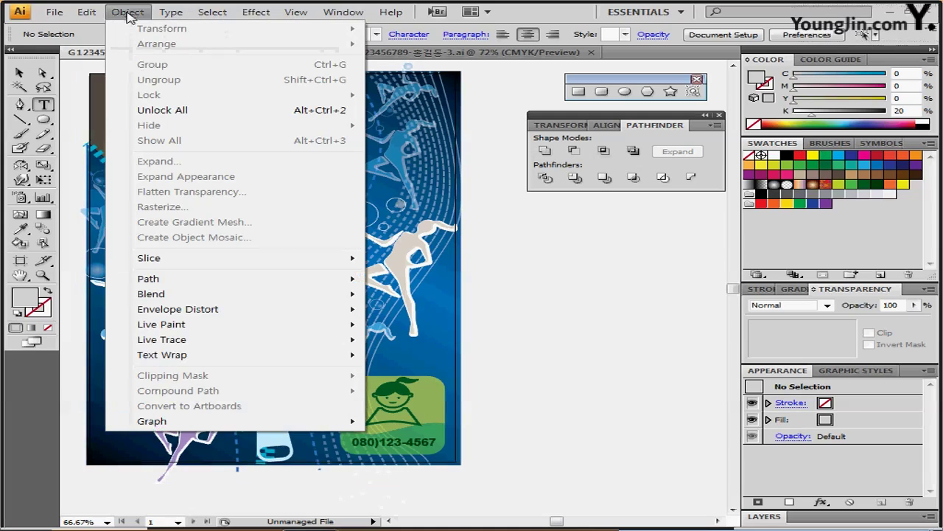
pyautogui.click(210, 120)
pyautogui.click(560, 289)
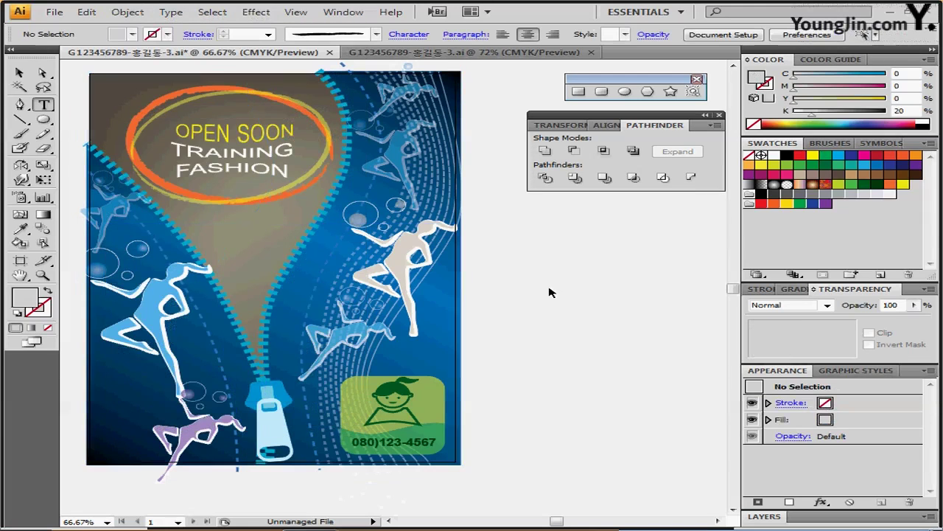
# - Apply a Drop Shadow effect to the blue zipper fabric with preview on, X offset -6 mm and Y offset 0 mm
pyautogui.click(295, 284)
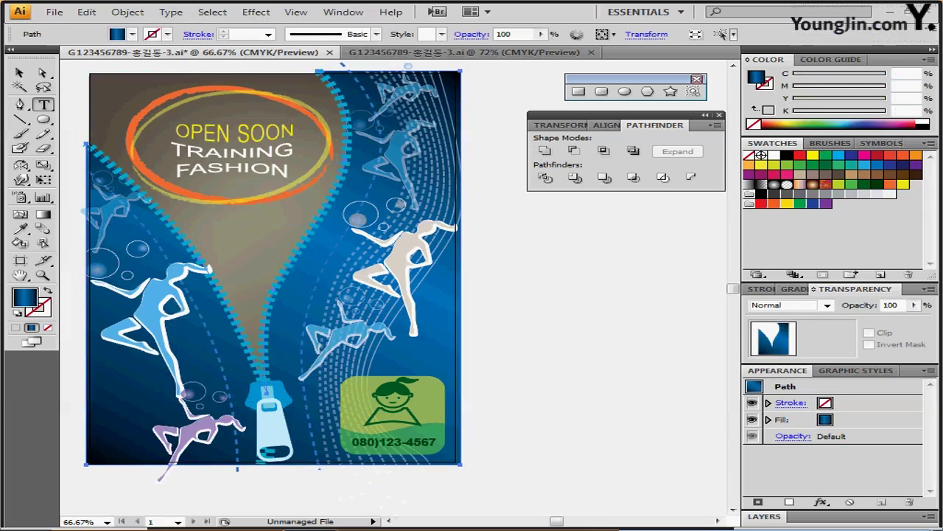
pyautogui.click(257, 13)
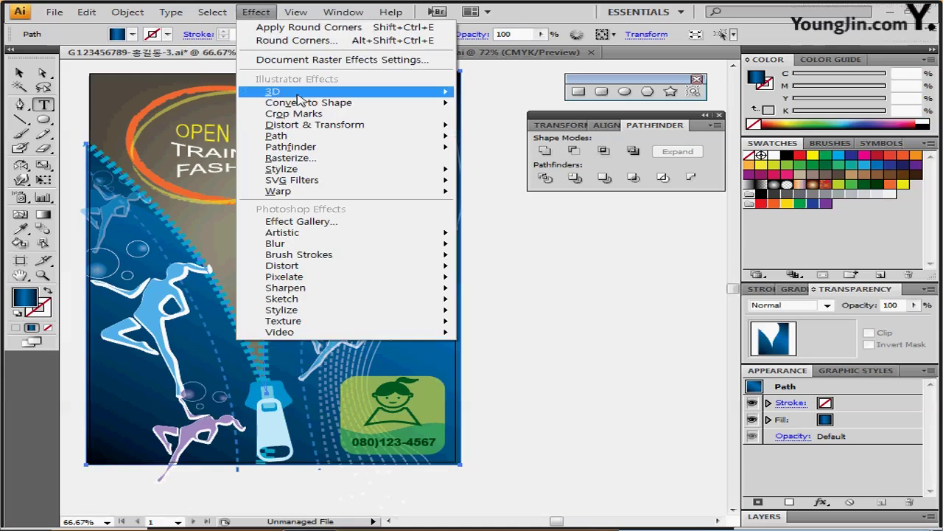
pyautogui.moveTo(314, 130)
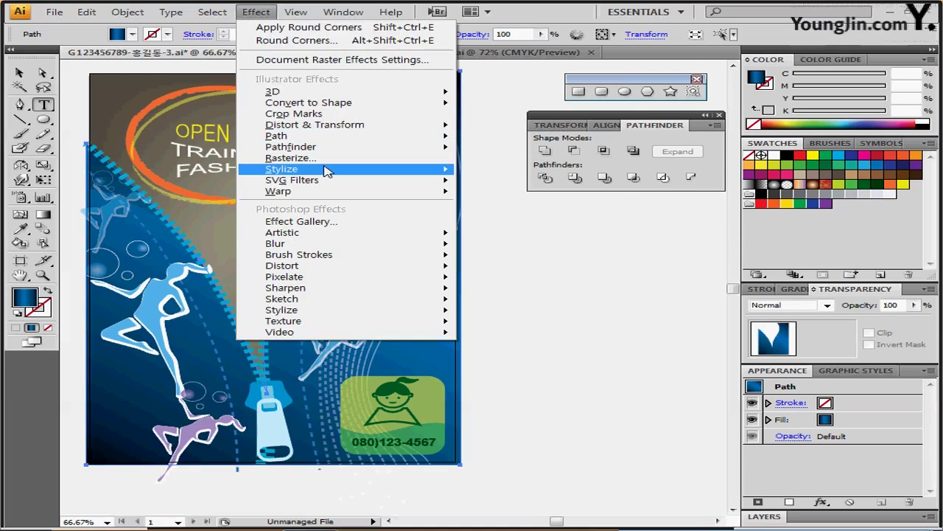
pyautogui.moveTo(327, 171)
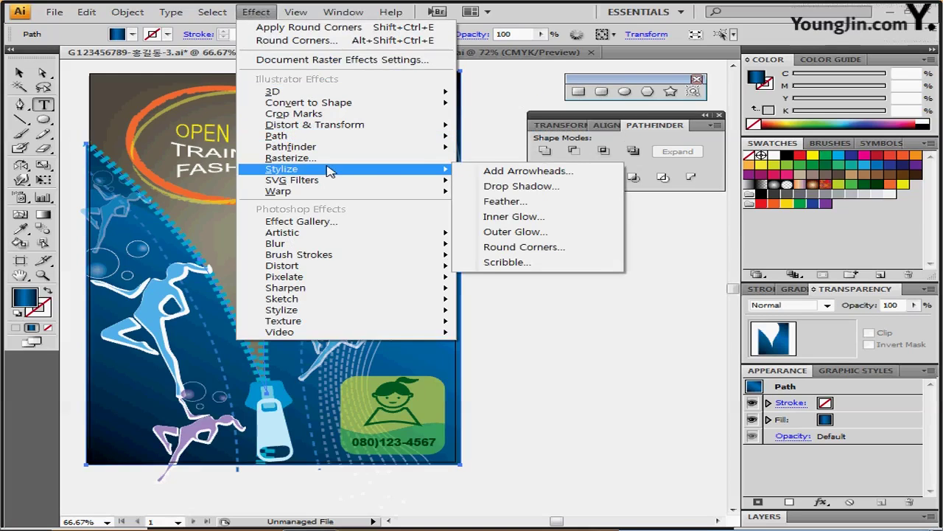
pyautogui.click(504, 188)
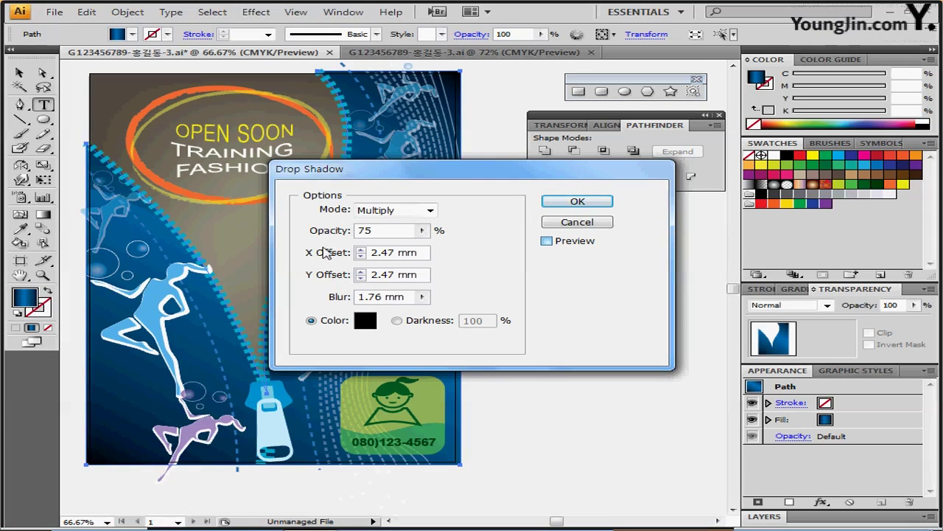
pyautogui.press('Return')
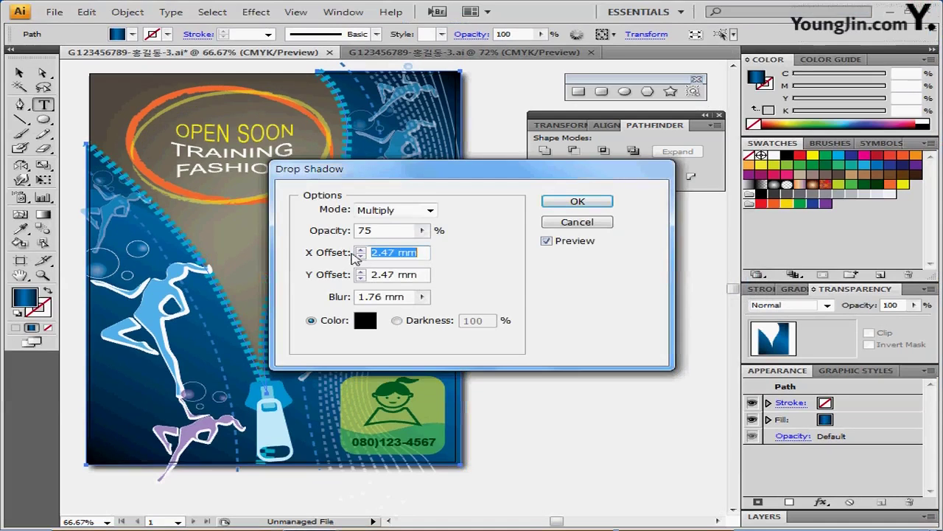
pyautogui.write('-')
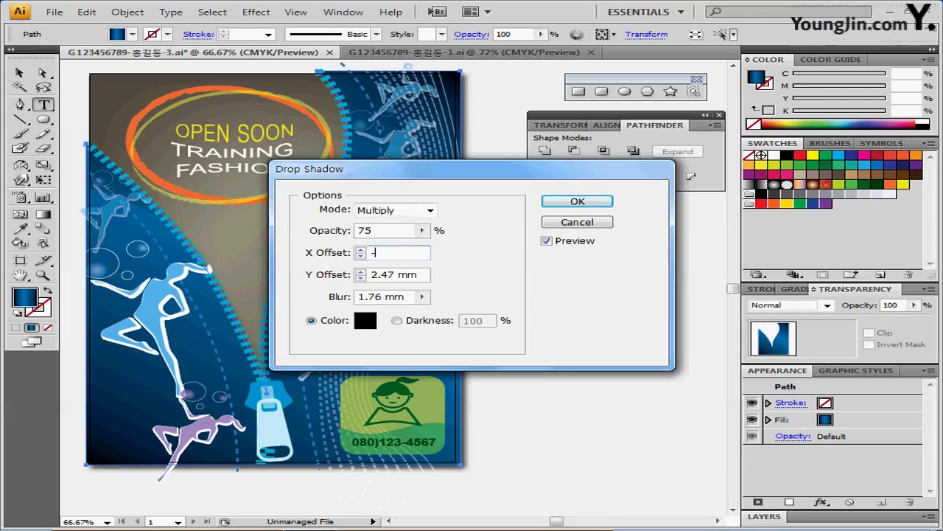
pyautogui.write('6')
pyautogui.press('Tab')
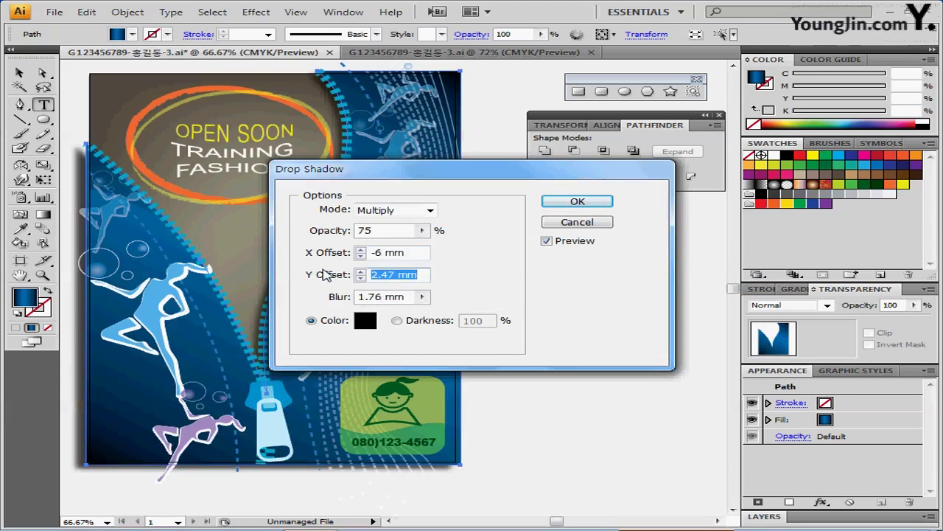
pyautogui.write('0')
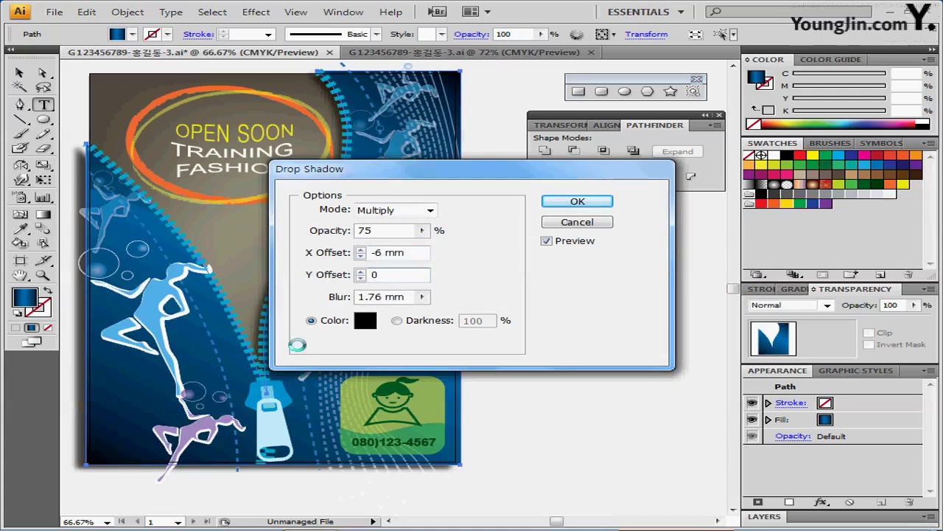
pyautogui.press('Tab')
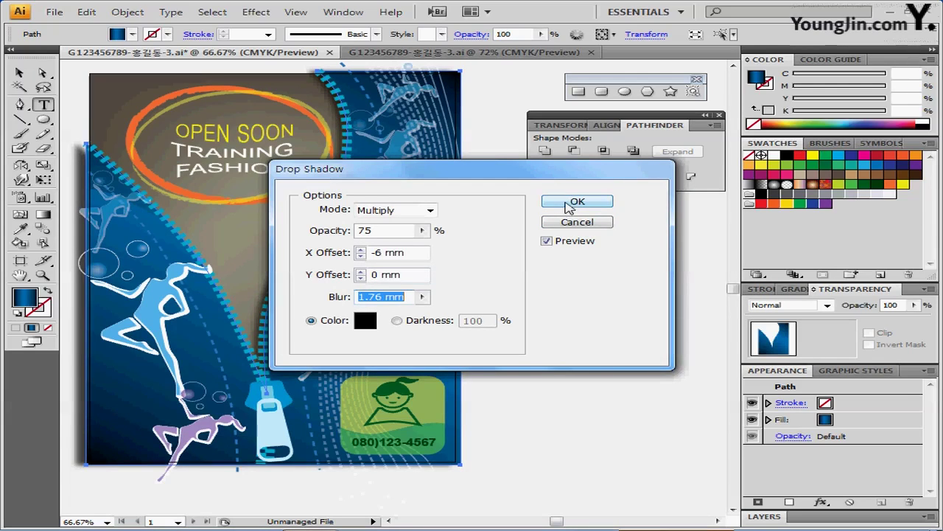
pyautogui.click(568, 205)
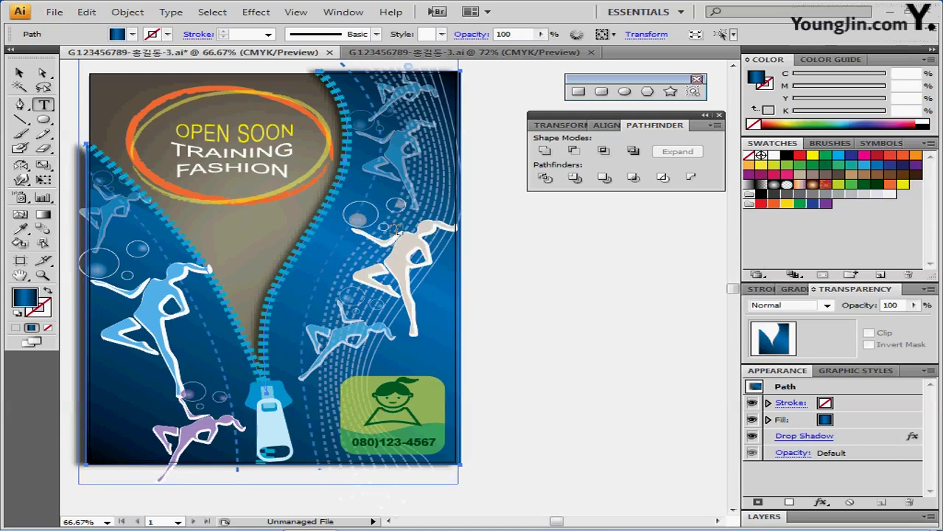
pyautogui.click(553, 381)
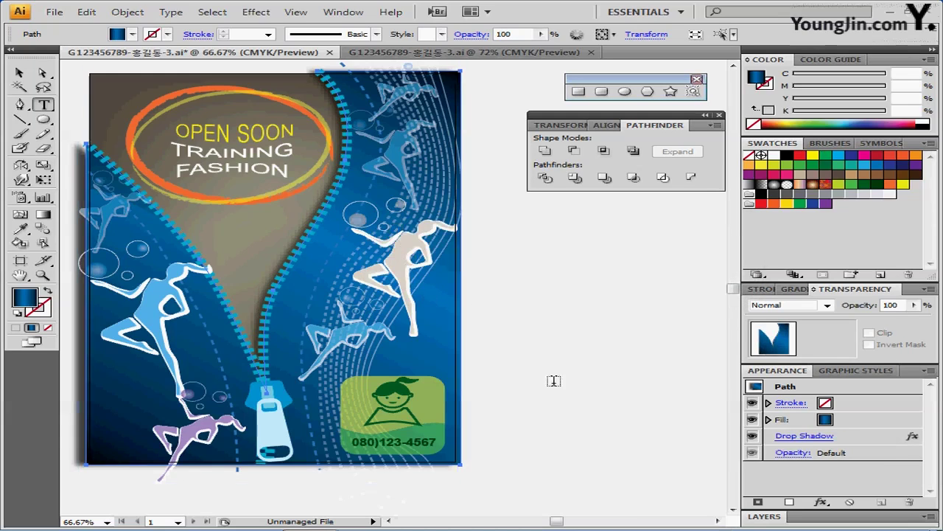
# - Apply a Drop Shadow to the zipper pull group with X offset 0 mm, Y offset 2 mm and blur 1 mm, and deselect it
pyautogui.click(277, 428)
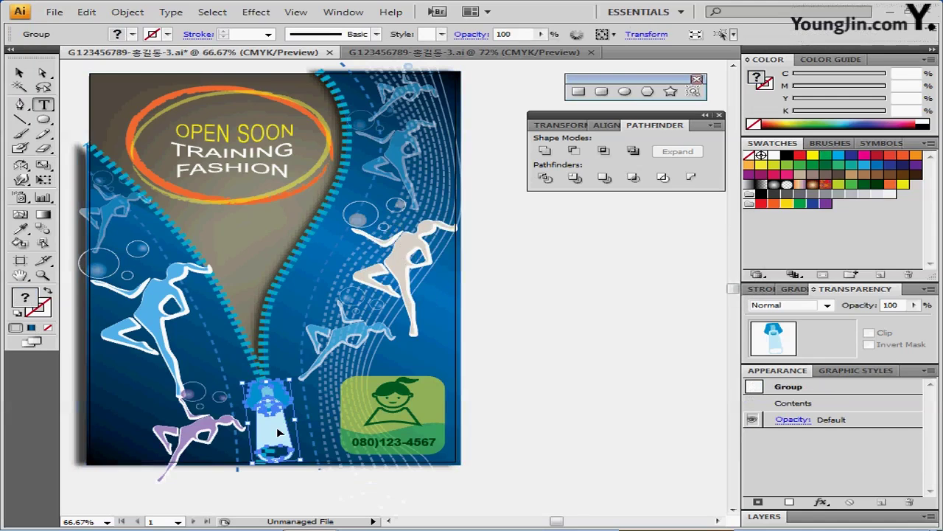
pyautogui.hotkey('ctrl', 'shift', 'b')
pyautogui.click(256, 12)
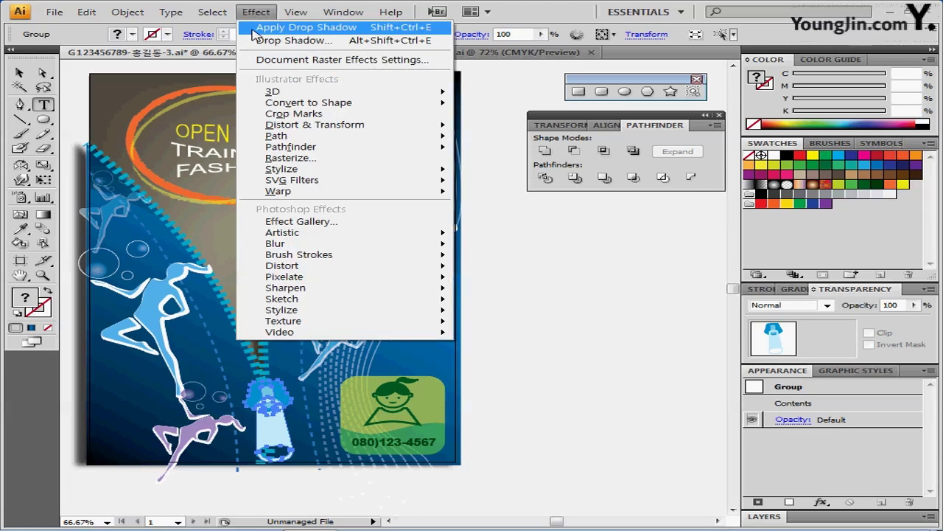
pyautogui.click(254, 45)
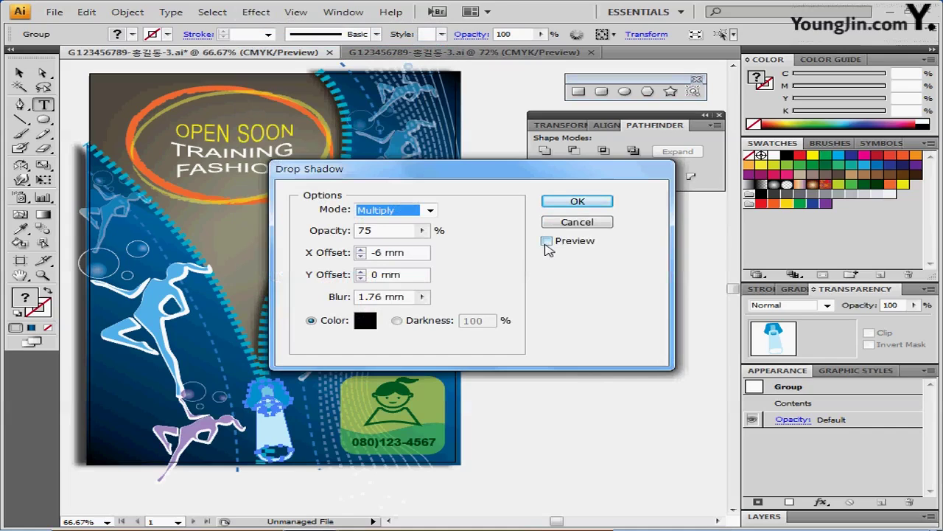
pyautogui.press('Tab')
pyautogui.press('Tab')
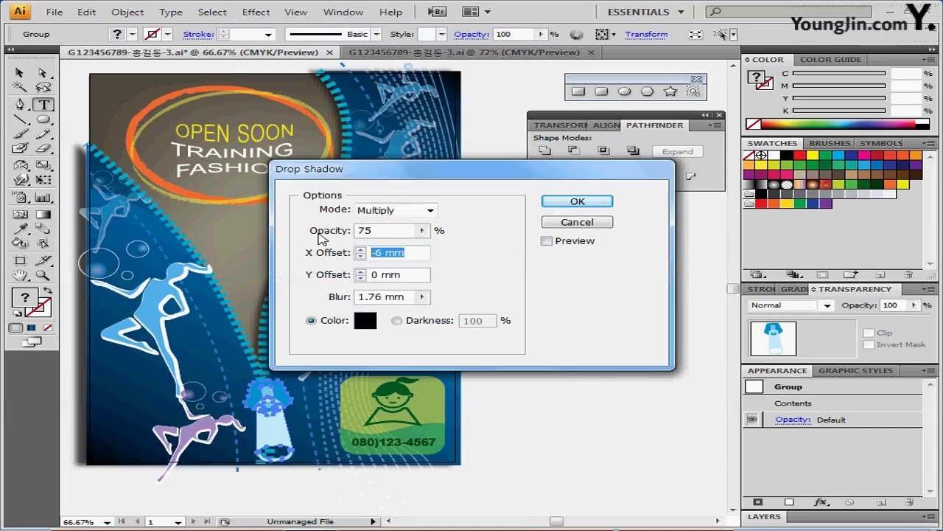
pyautogui.write('0')
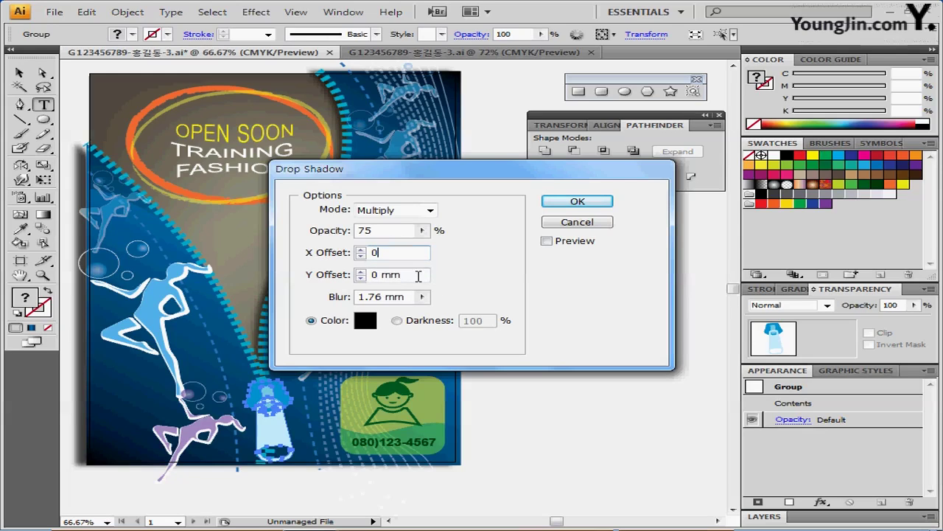
pyautogui.press('Tab')
pyautogui.write('2')
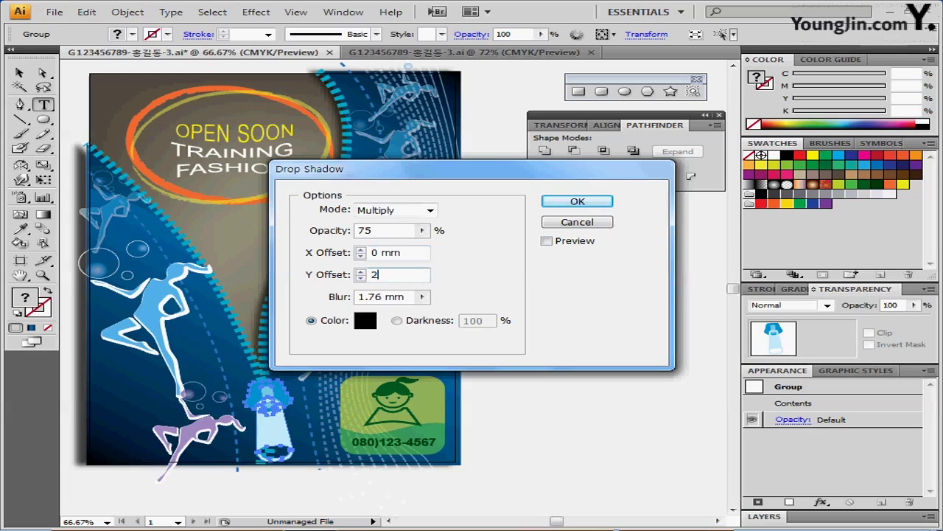
pyautogui.press('Tab')
pyautogui.write('1')
pyautogui.click(594, 204)
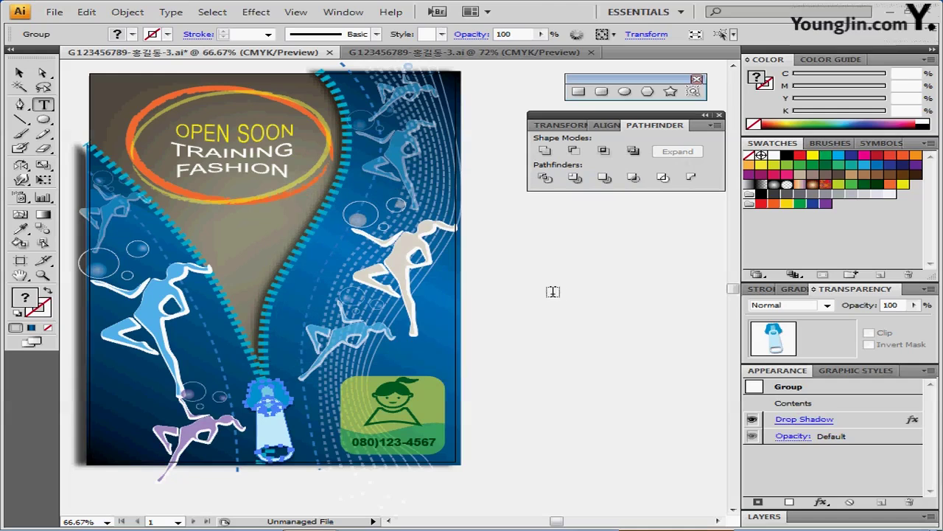
pyautogui.hotkey('ctrl', 'shift', 'a')
# - Create a 210 x 297 mm rectangle from the poster's upper-left page corner, covering all the artwork
pyautogui.moveTo(289, 221); pyautogui.dragTo(293, 235)
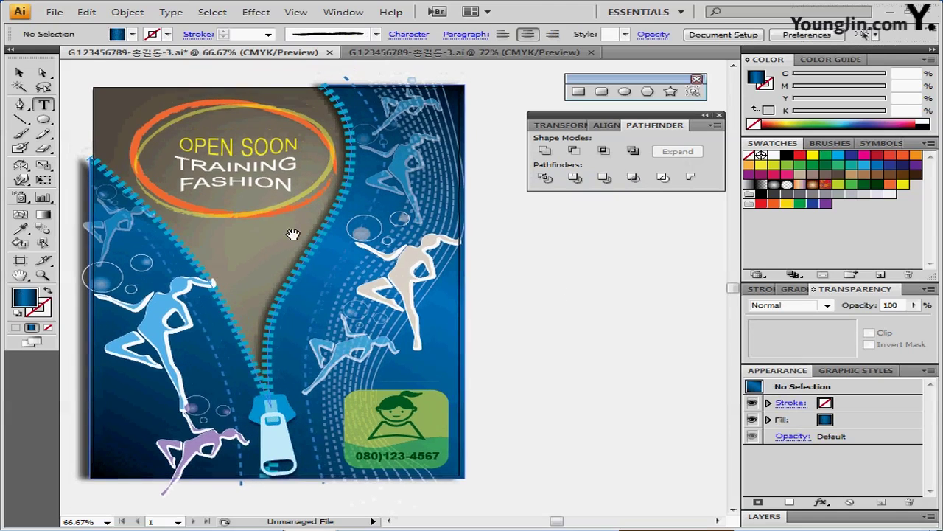
pyautogui.click(402, 274)
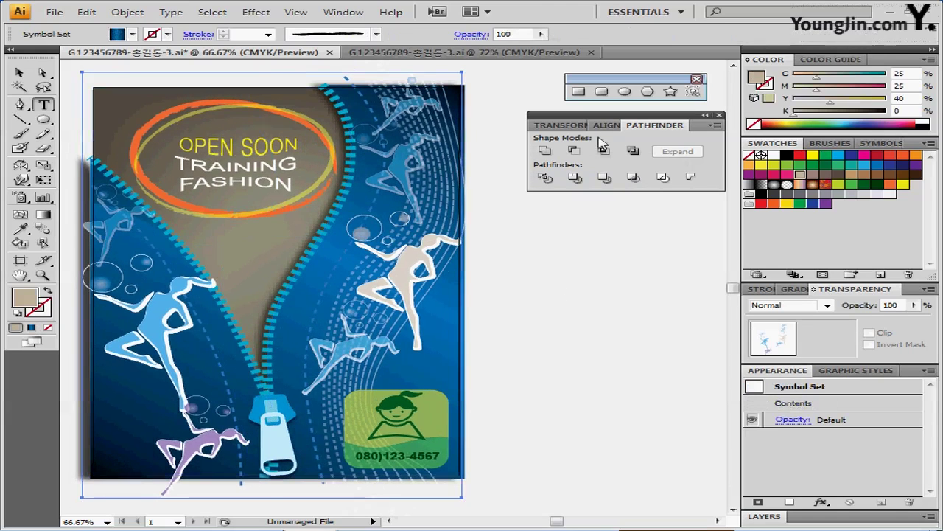
pyautogui.click(579, 92)
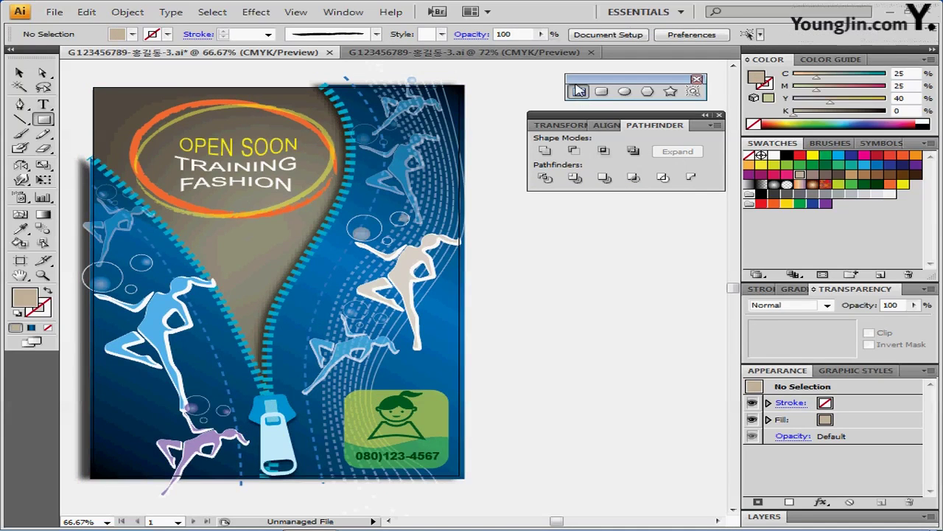
pyautogui.click(92, 87)
pyautogui.write('210')
pyautogui.press('Tab')
pyautogui.write('297')
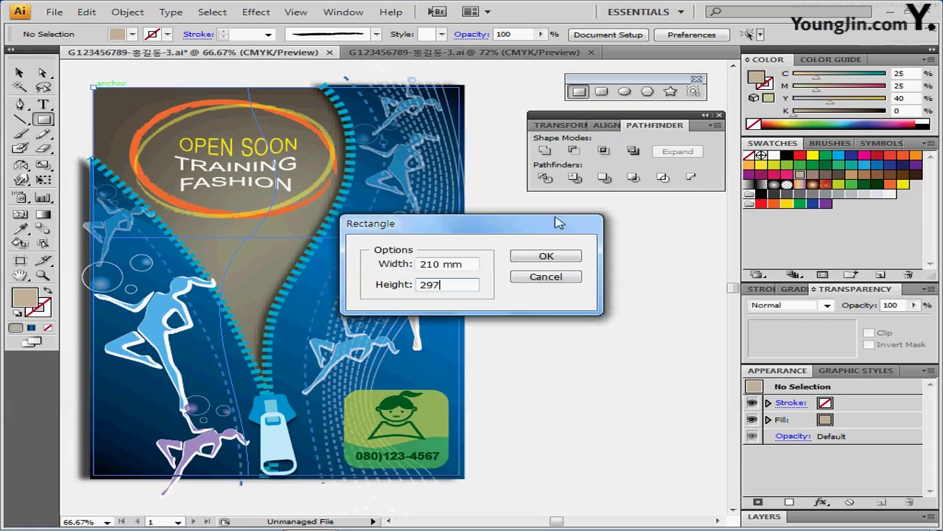
pyautogui.click(545, 256)
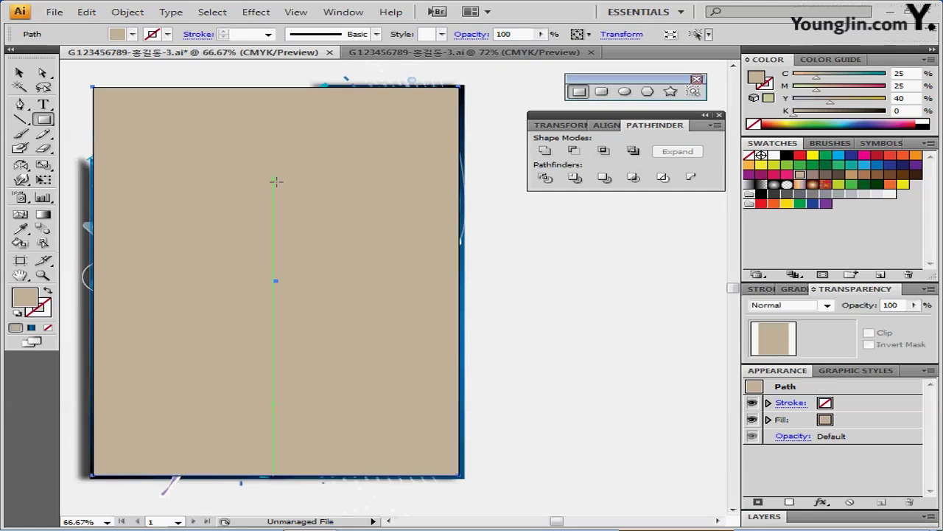
# - Select all the artwork, make a clipping mask with the page-sized rectangle, and deselect the result
pyautogui.hotkey('ctrl', 'a')
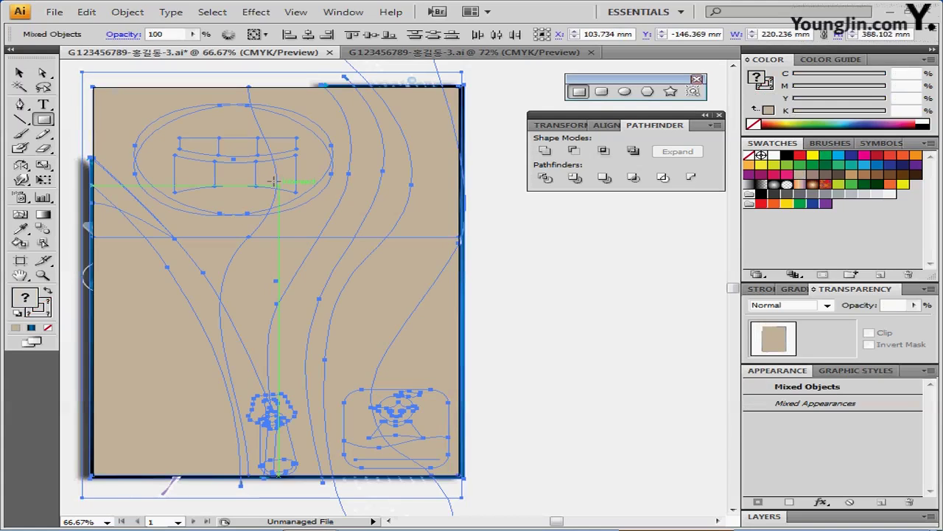
pyautogui.rightClick(204, 129)
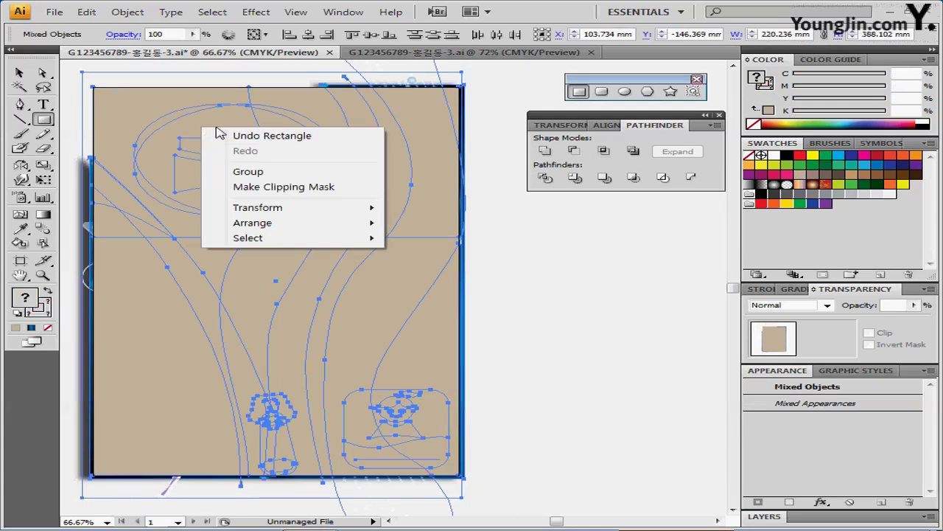
pyautogui.click(315, 188)
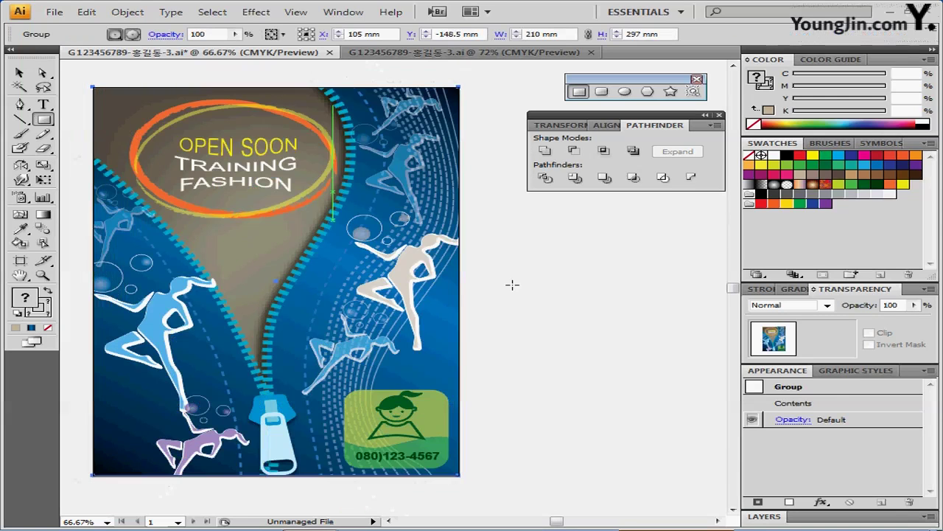
pyautogui.hotkey('ctrl', 'shift', 'a')
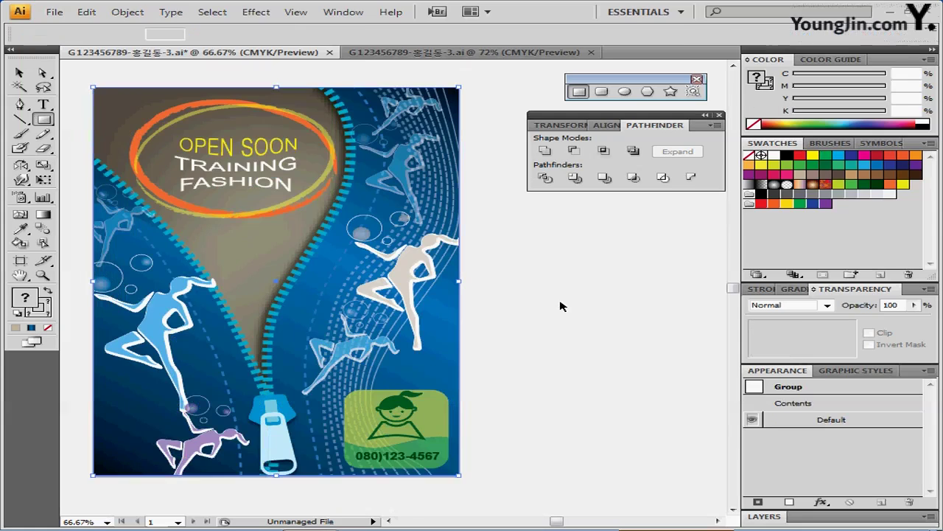